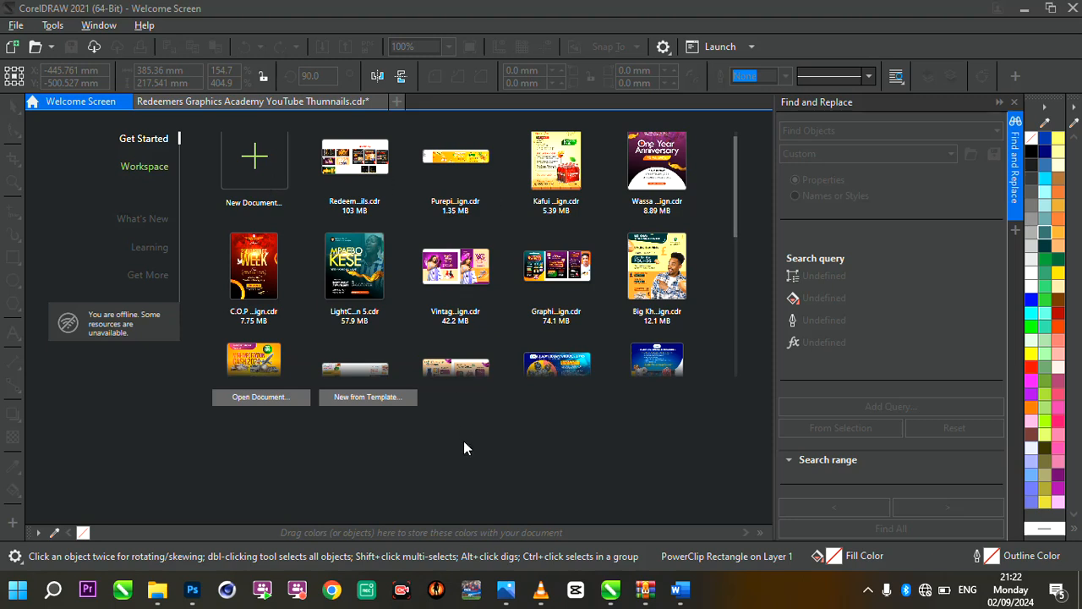
Start a new document and name it "fruit juice label design"
key("ctrl+n")
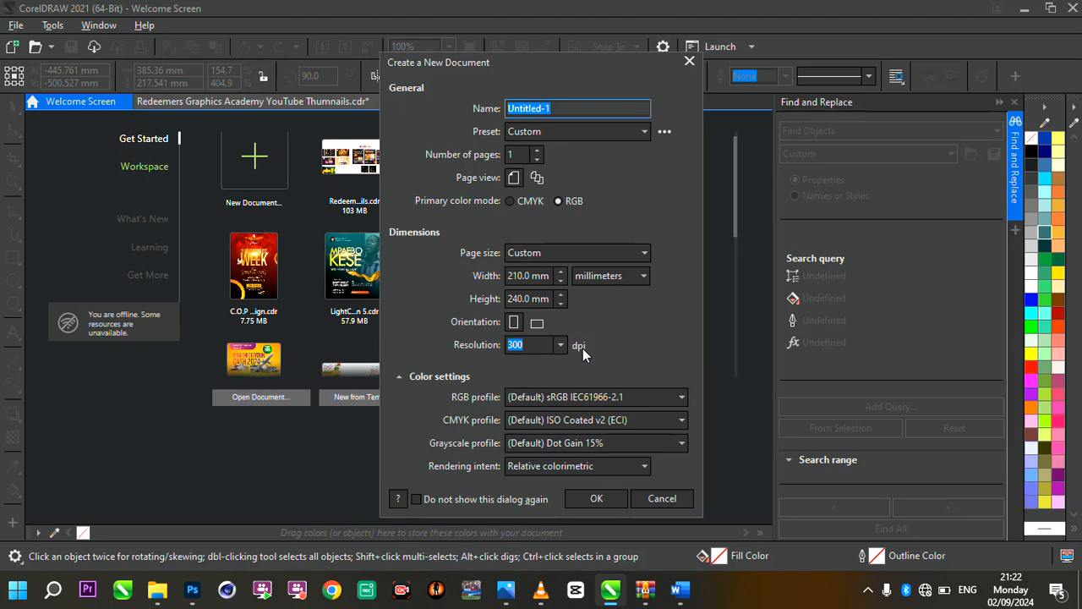
left_click(559, 107)
double_click(560, 107)
type("f")
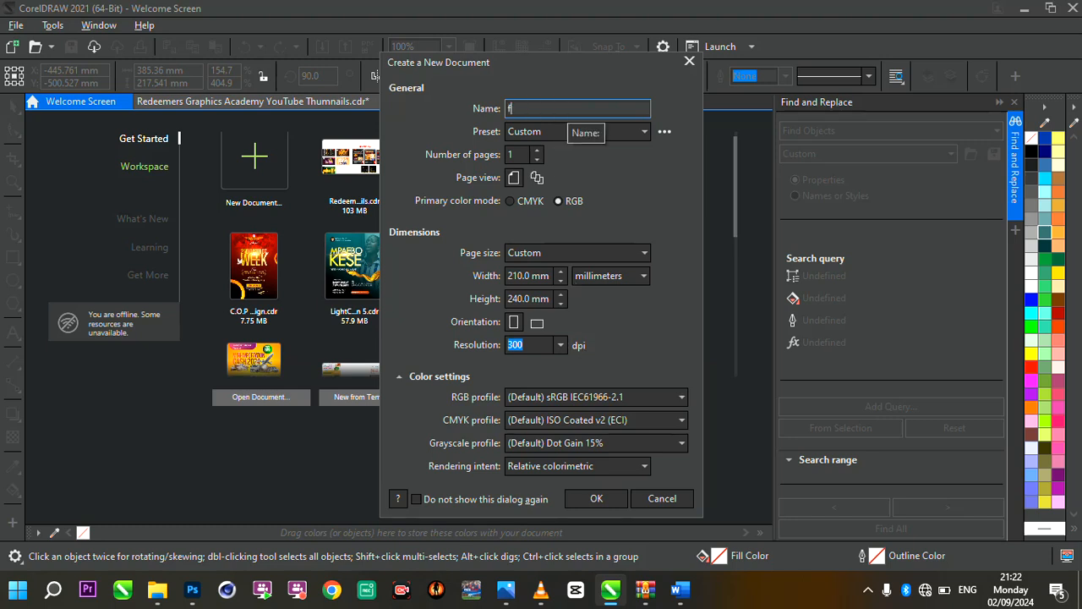
type("ruit juice label design")
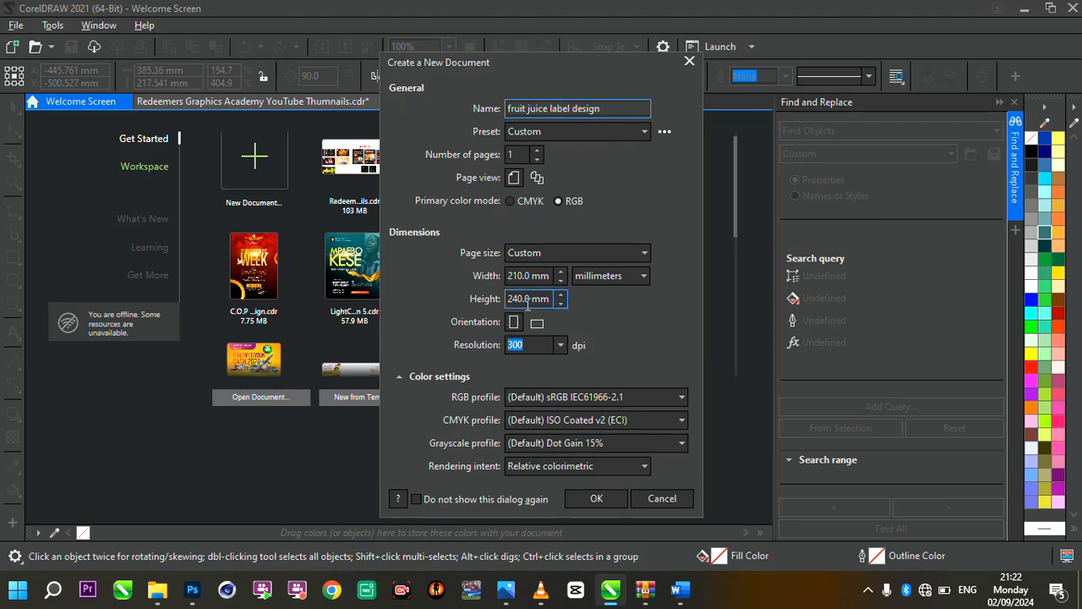
Set the page units to centimeters, the width to 15 cm and the height to 3 cm, and create the document
left_click(584, 279)
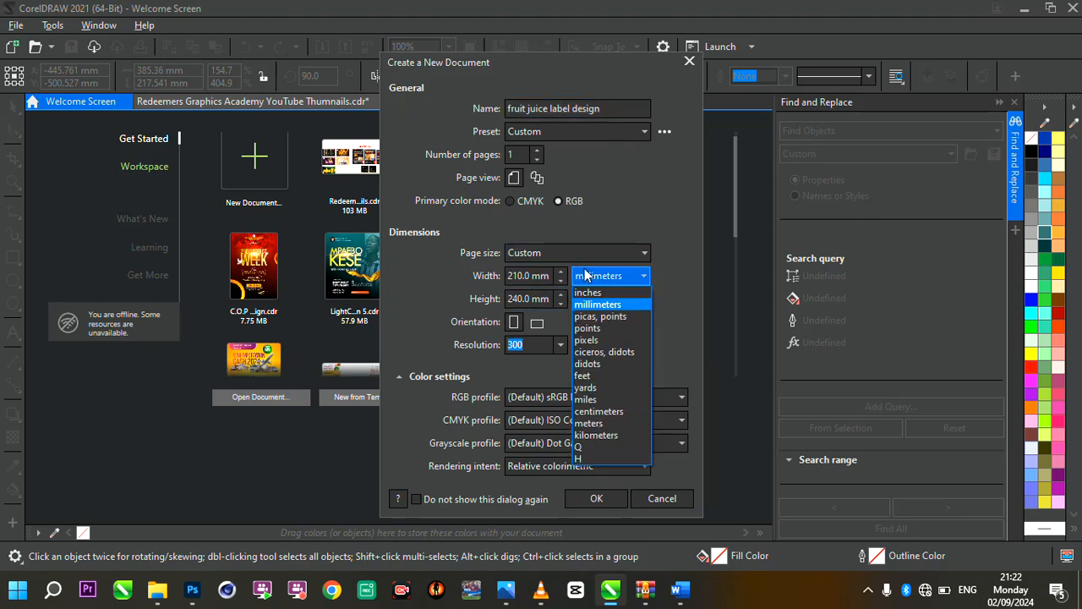
left_click(600, 412)
left_click_drag(546, 275, 449, 275)
type("15")
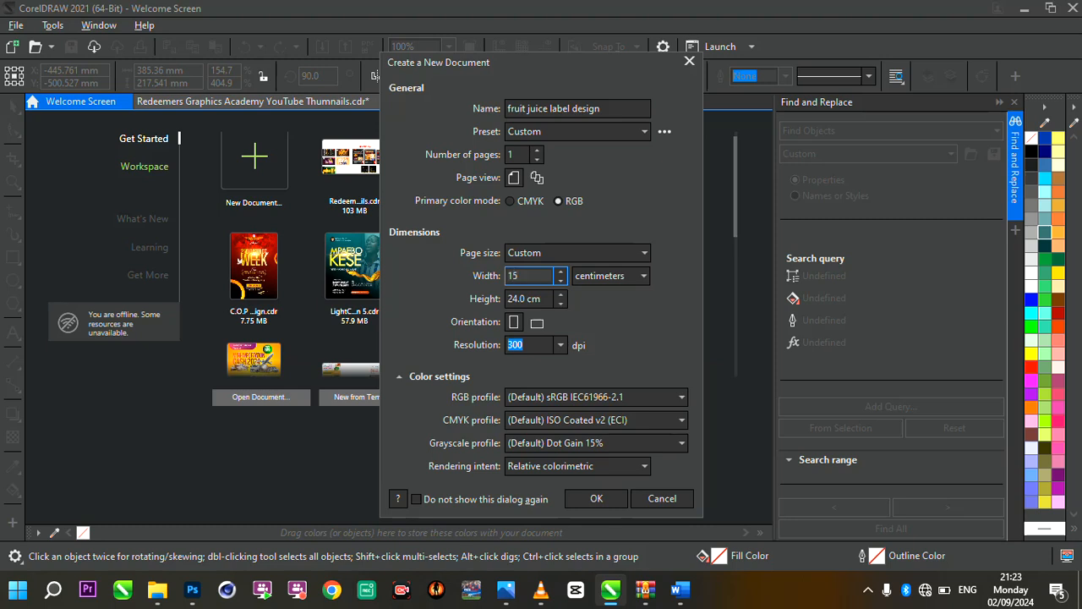
left_click_drag(545, 300, 507, 300)
type("3")
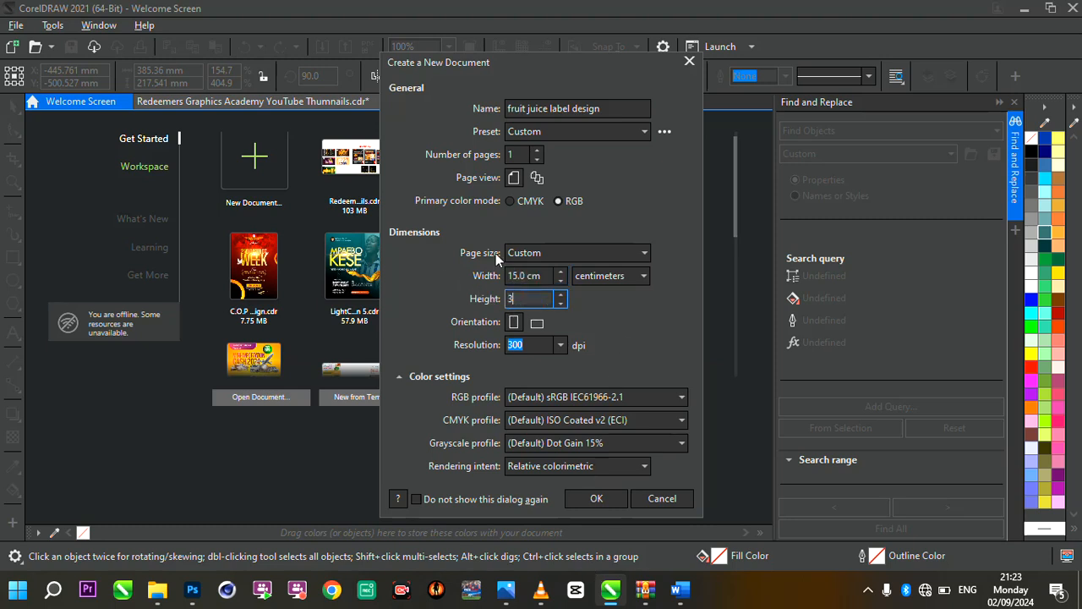
left_click(578, 503)
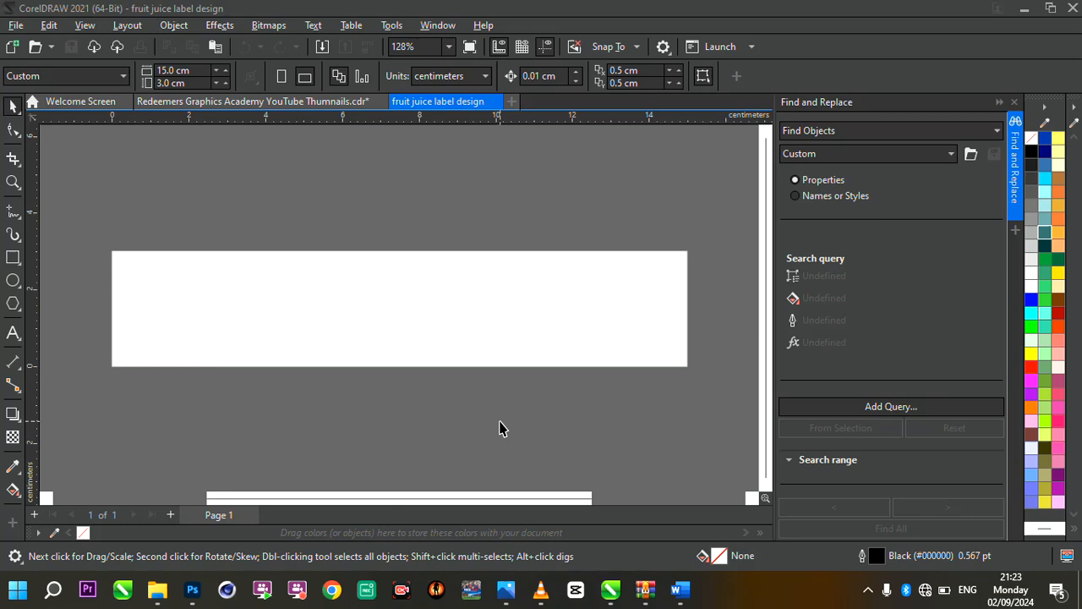
Import the ginger, leaf, orange and pineapple images from the "fruit juice label resources" folder on the Desktop
left_click(322, 47)
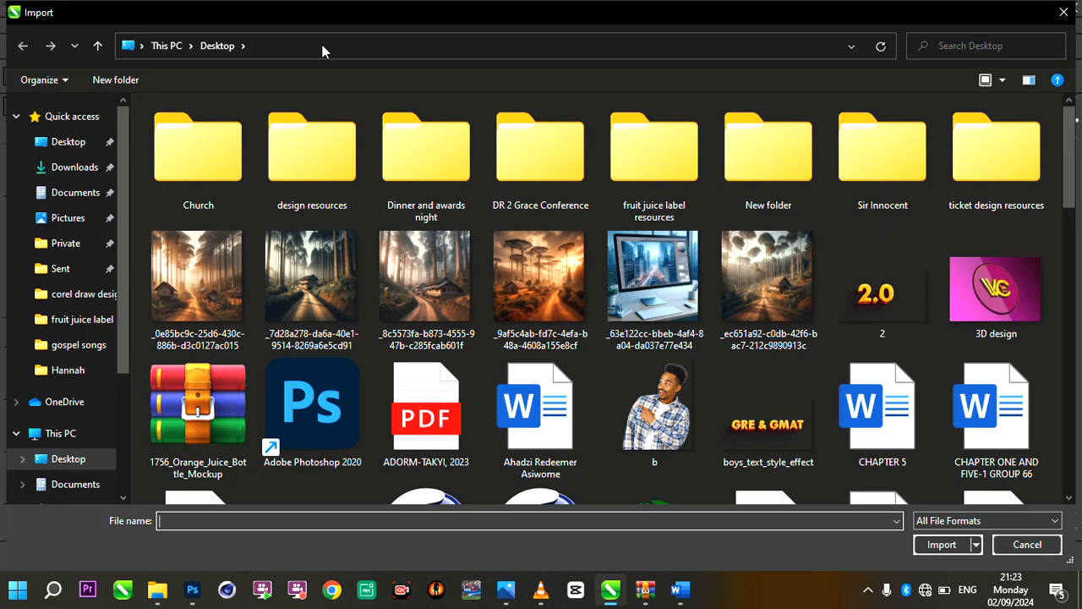
double_click(602, 172)
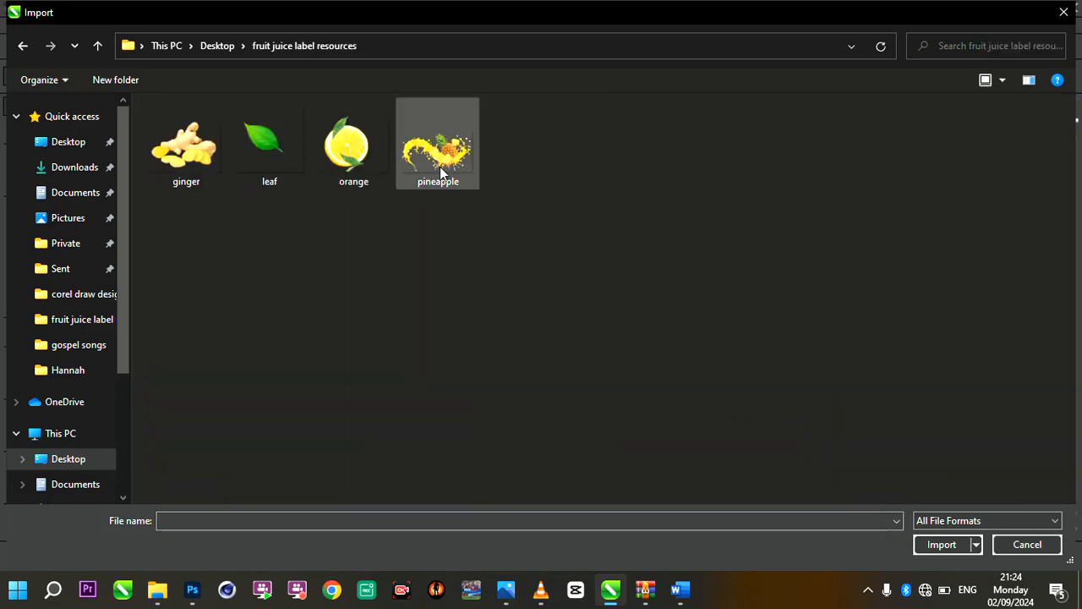
left_click_drag(163, 211, 448, 138)
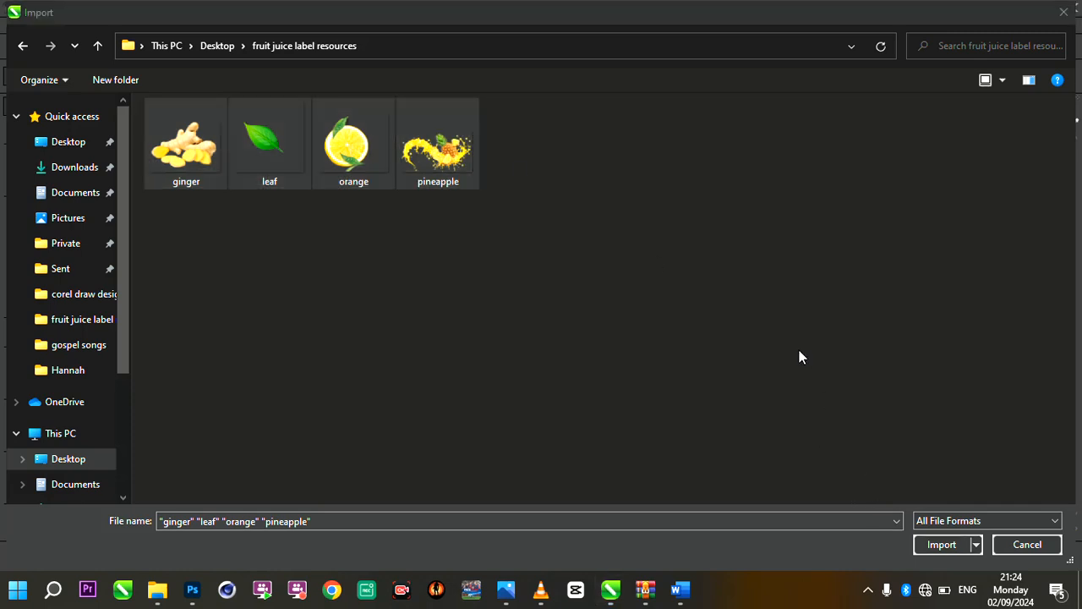
left_click(947, 545)
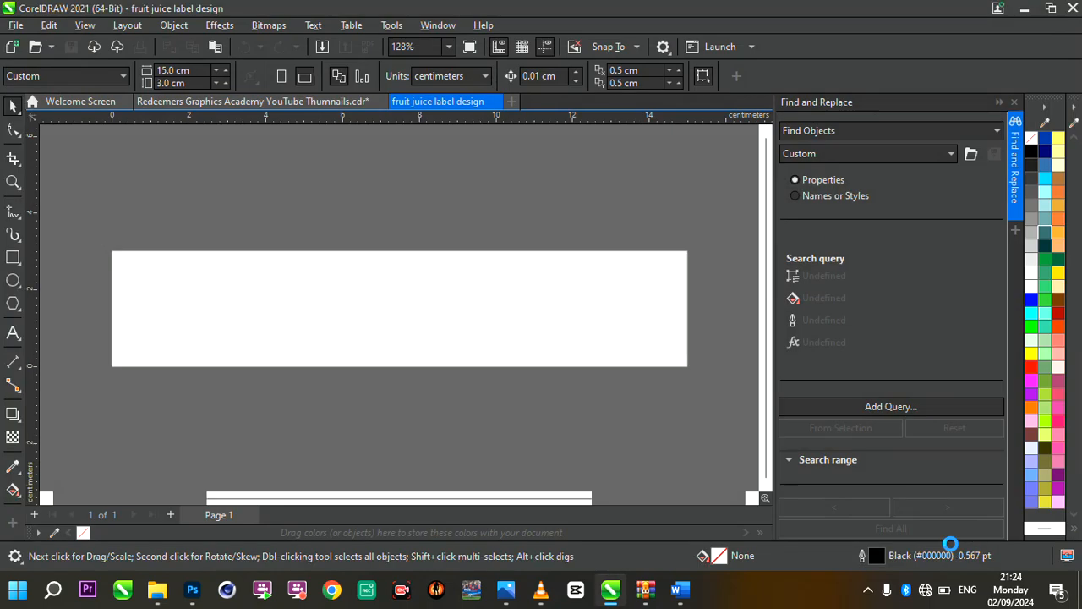
Place the ginger, leaf, orange and pineapple images at reduced size in a row above the page
left_click_drag(221, 157, 375, 251)
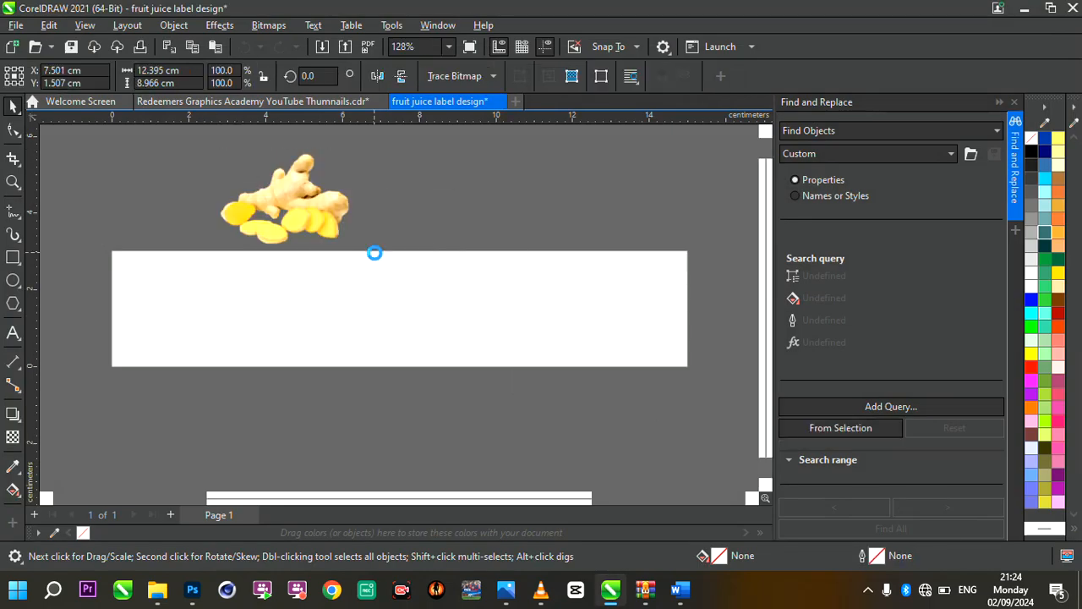
left_click_drag(403, 169, 550, 229)
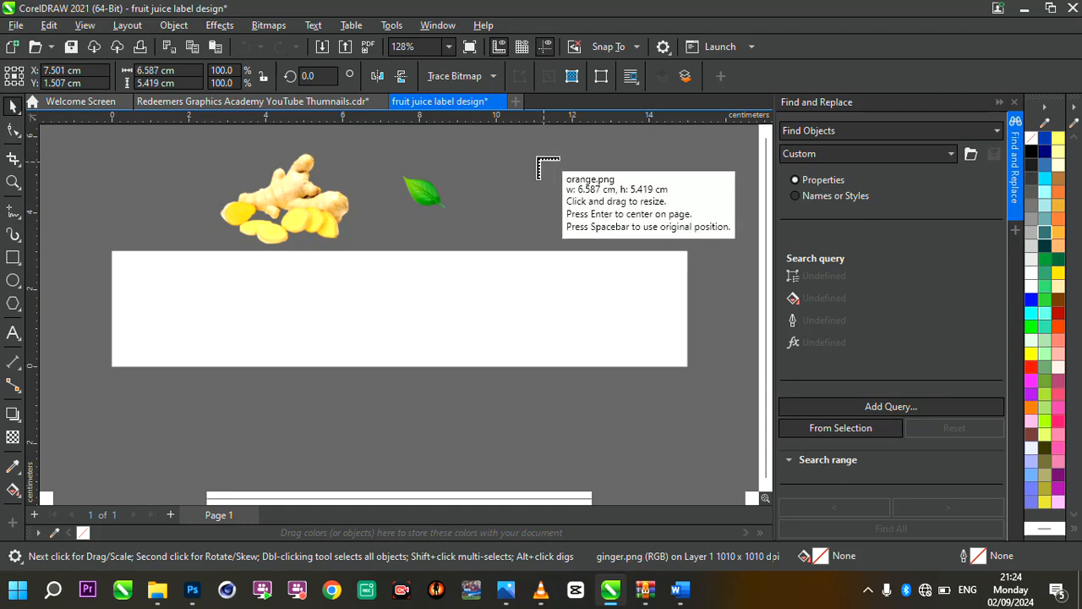
left_click_drag(541, 164, 676, 251)
left_click_drag(647, 150, 725, 222)
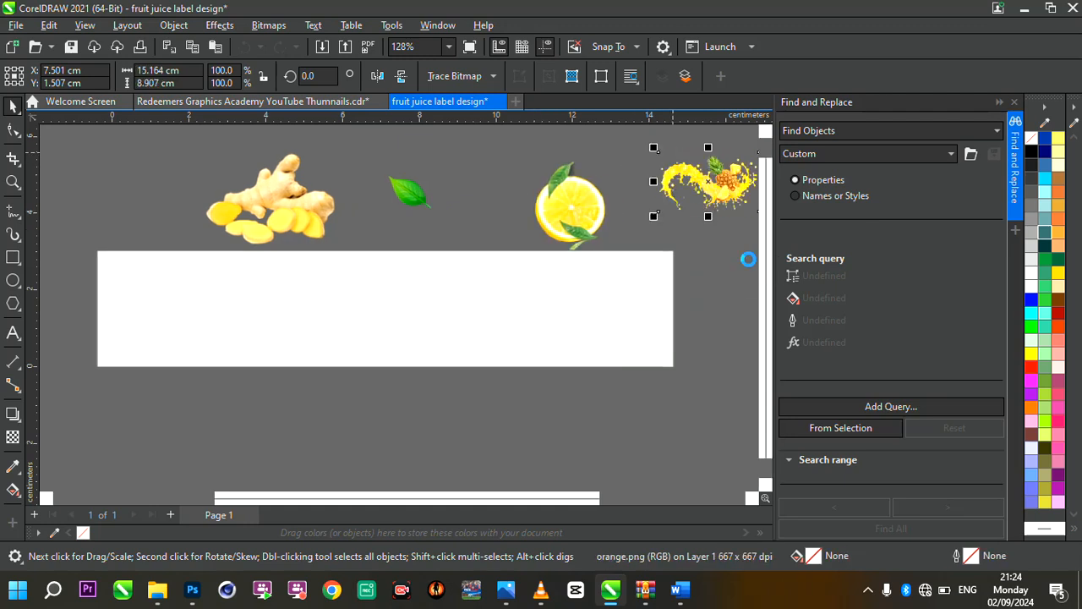
scroll(528, 244, "up", 1)
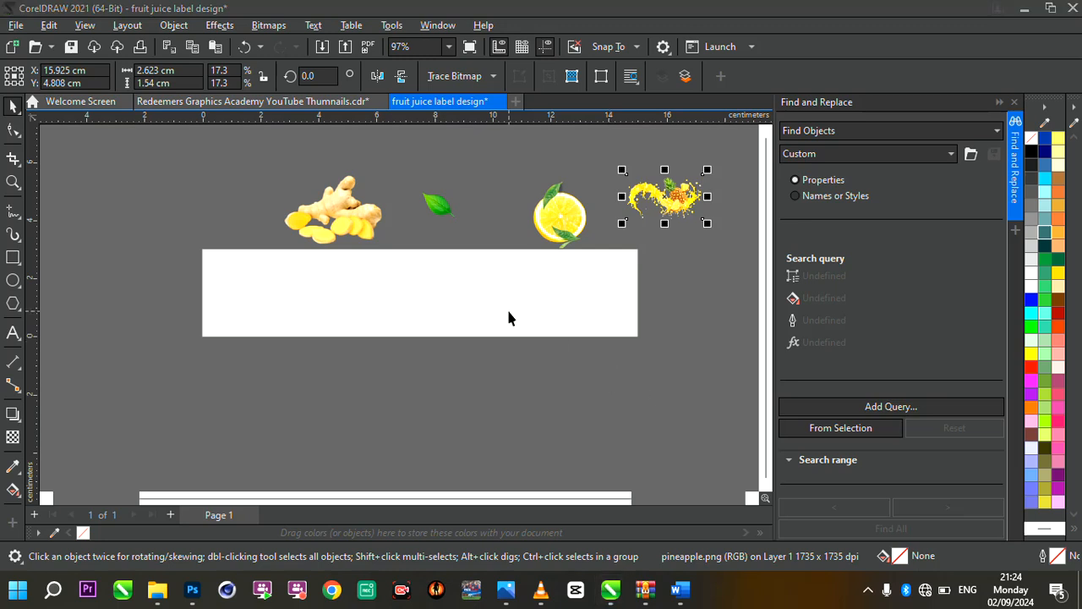
left_click(431, 299)
Draw a rectangle 15 cm wide and 3 cm high and centre it on the page
scroll(431, 299, "up", 2)
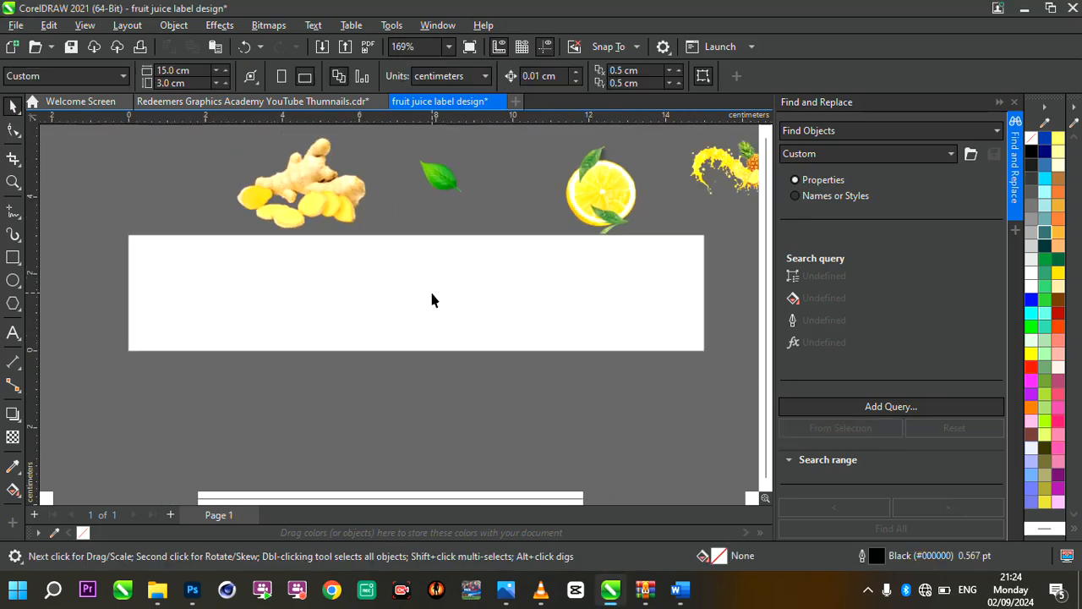
left_click(14, 258)
left_click_drag(187, 249, 446, 343)
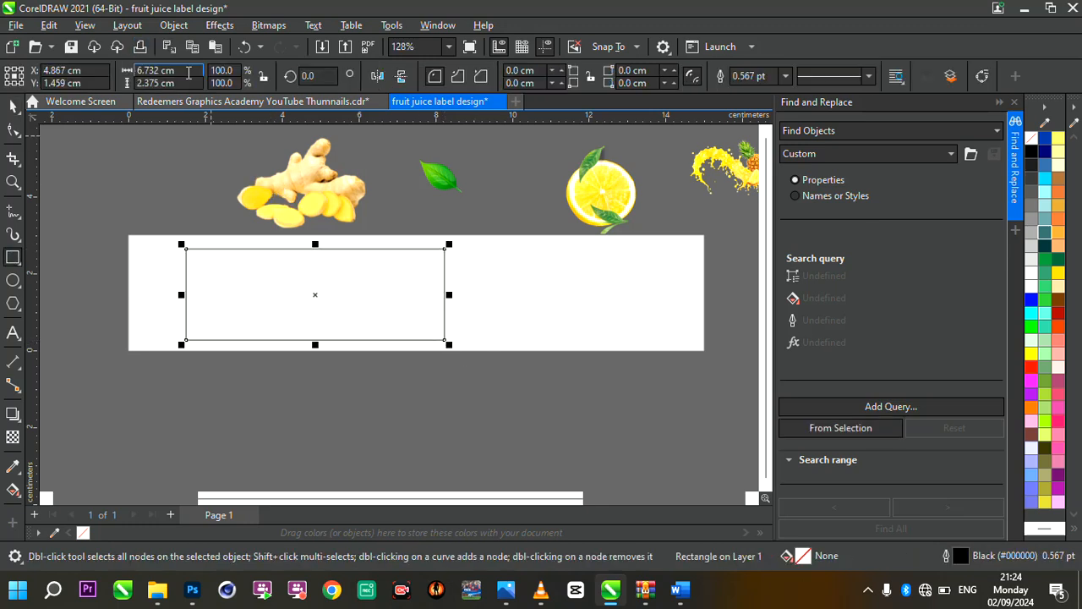
left_click(188, 73)
type("15")
left_click(180, 83)
double_click(180, 83)
type("3")
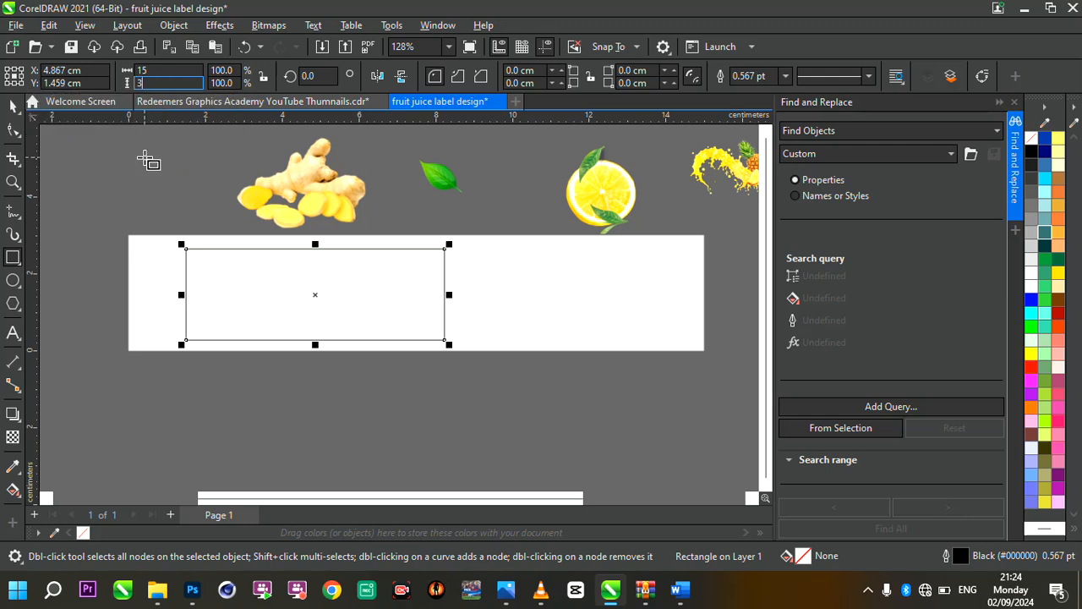
key("Return")
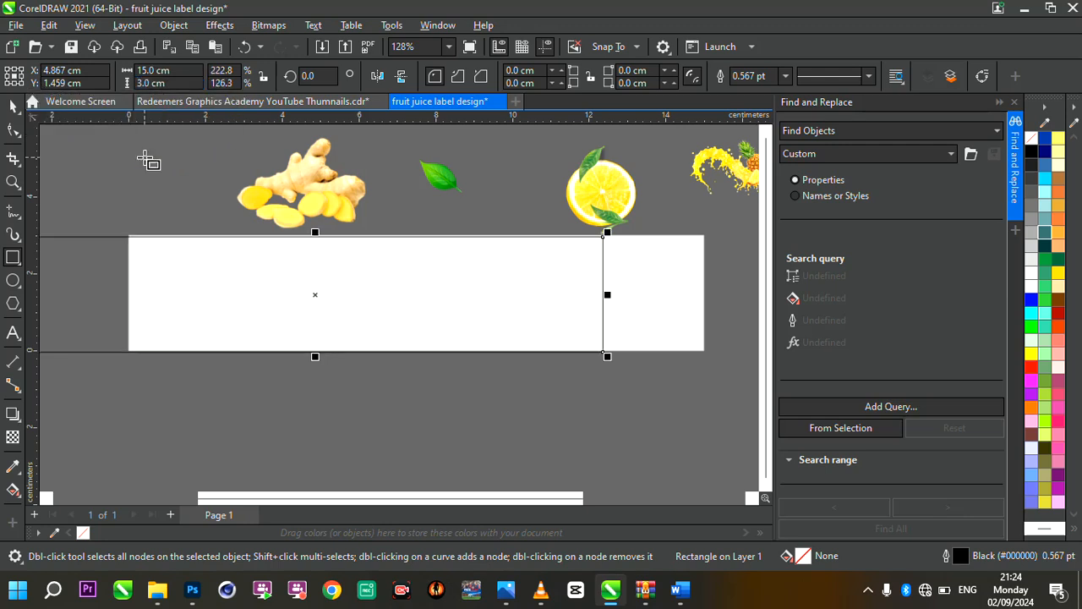
key("p")
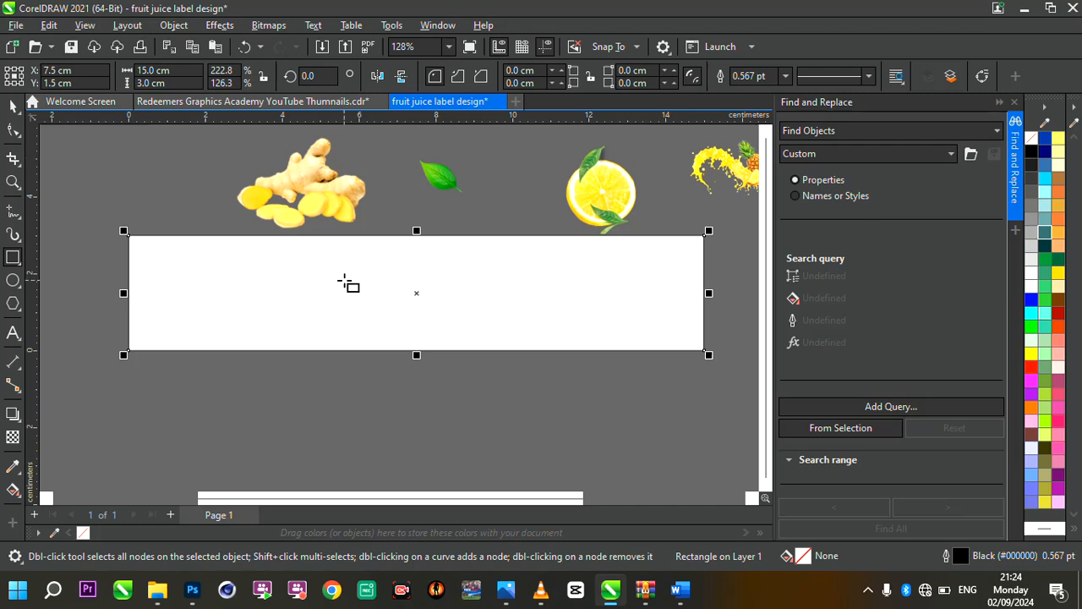
Remove the rectangle's outline by setting its outline width to None
scroll(346, 283, "up", 1)
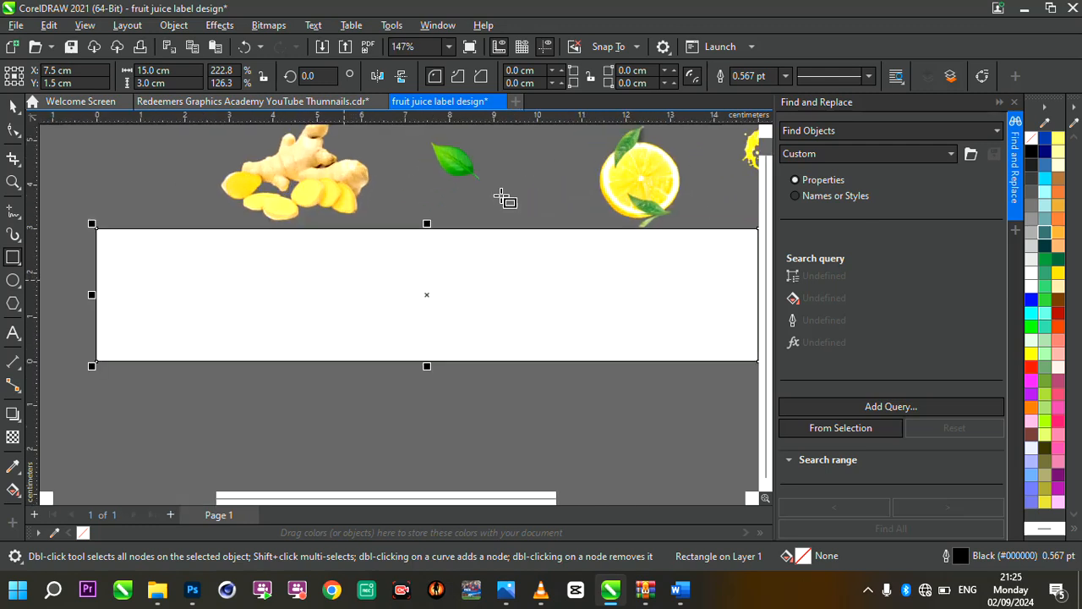
scroll(390, 239, "up", 10)
scroll(386, 238, "up", 1)
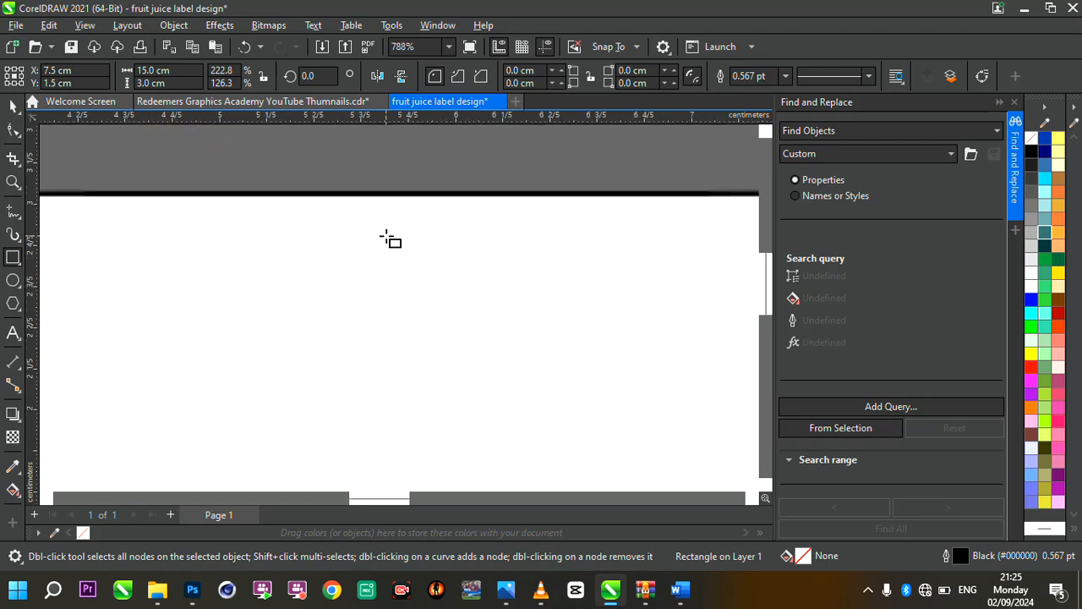
scroll(379, 194, "up", 3)
left_click(12, 106)
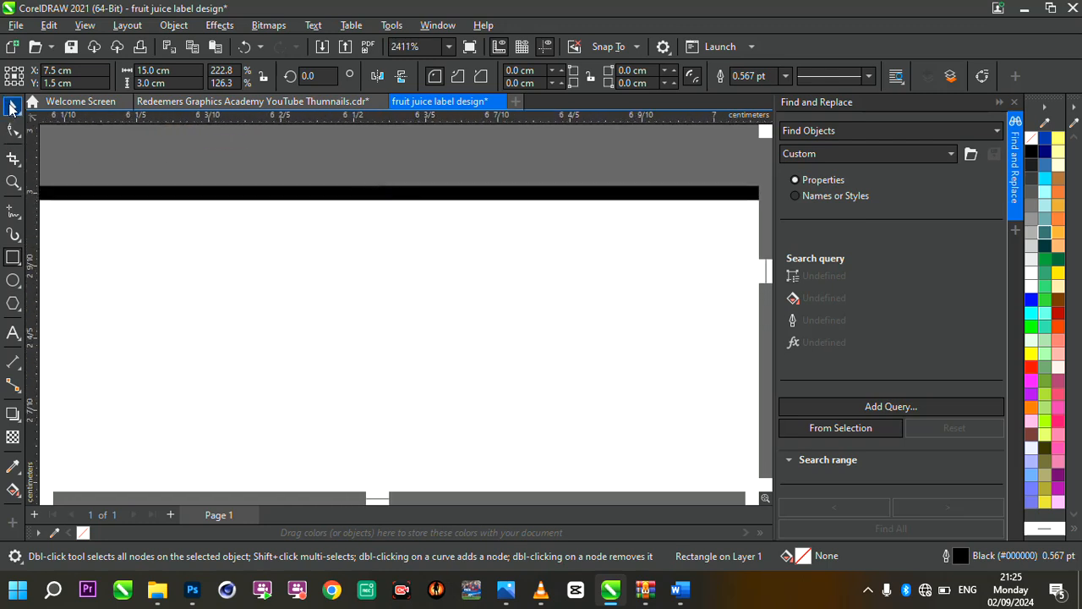
scroll(450, 297, "down", 3)
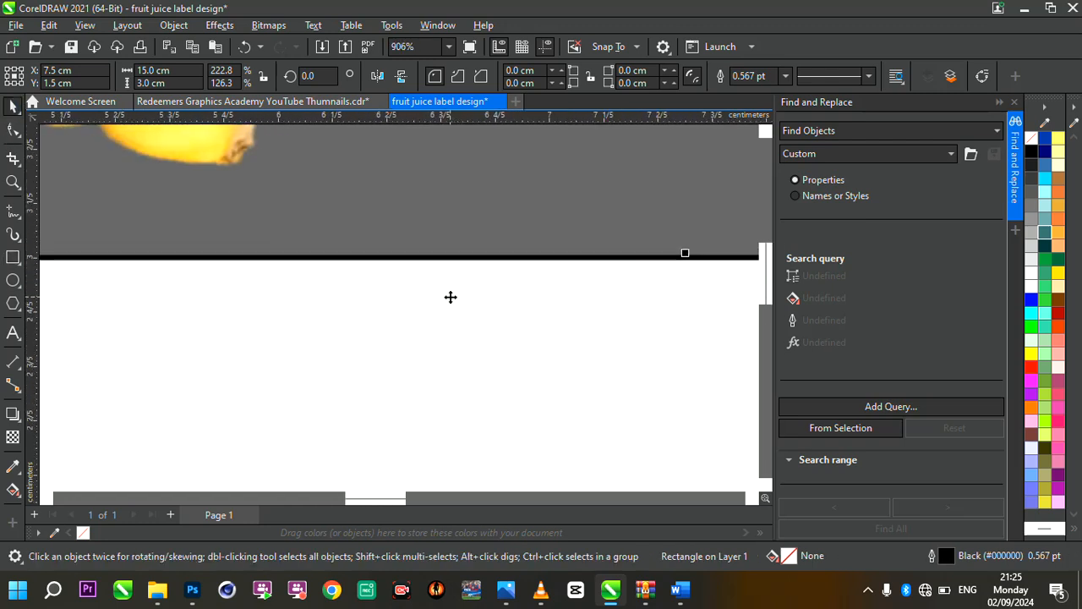
left_click(784, 82)
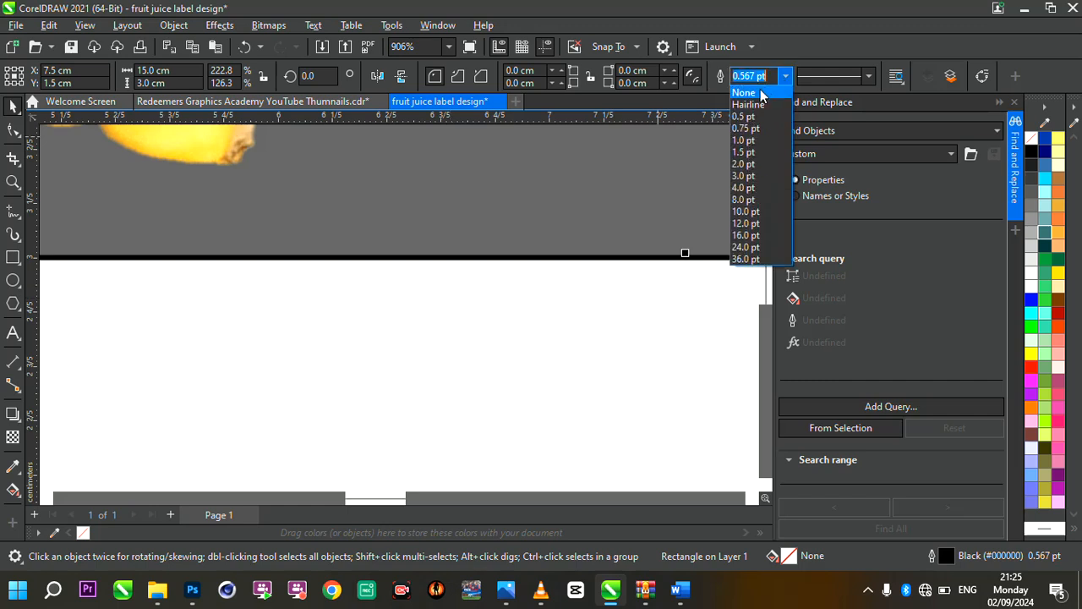
left_click(785, 81)
left_click(785, 81)
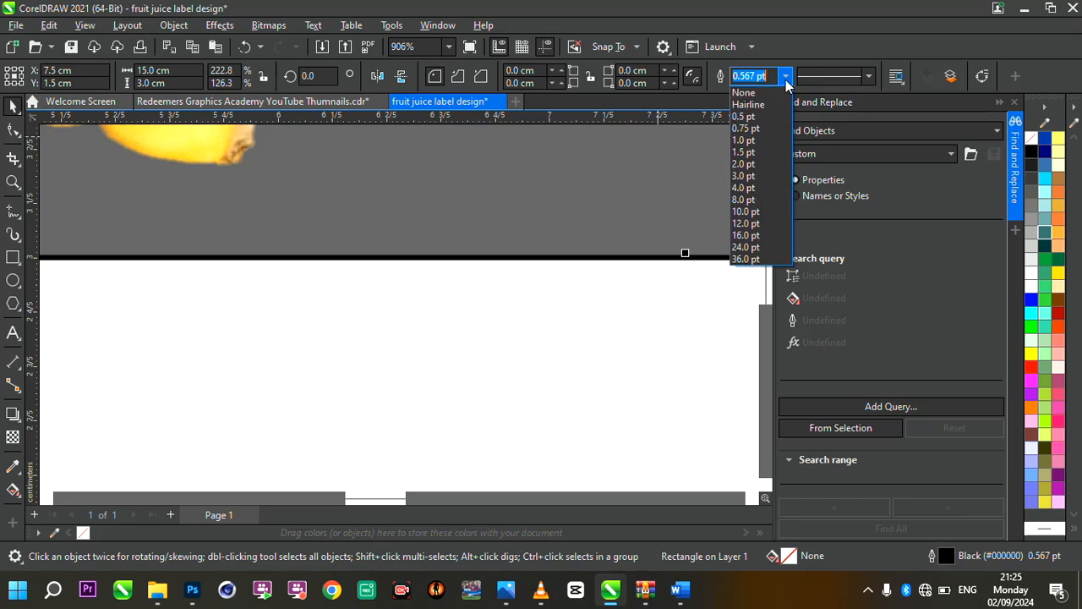
left_click(744, 92)
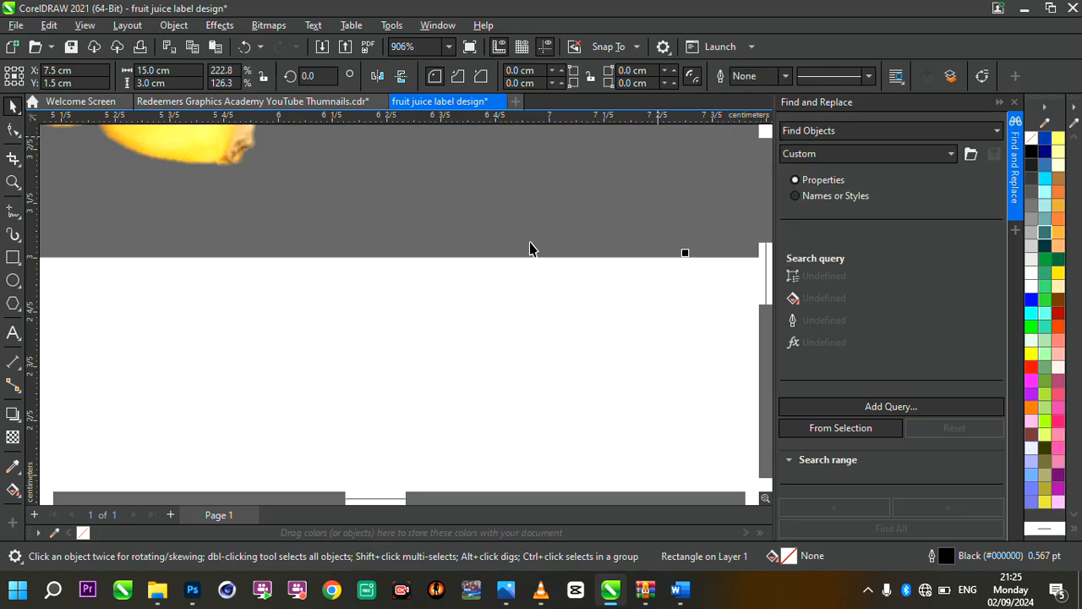
Apply a linear fountain fill across the rectangle from just outside its left edge to near its right edge, sloping slightly upward
scroll(529, 253, "down", 3)
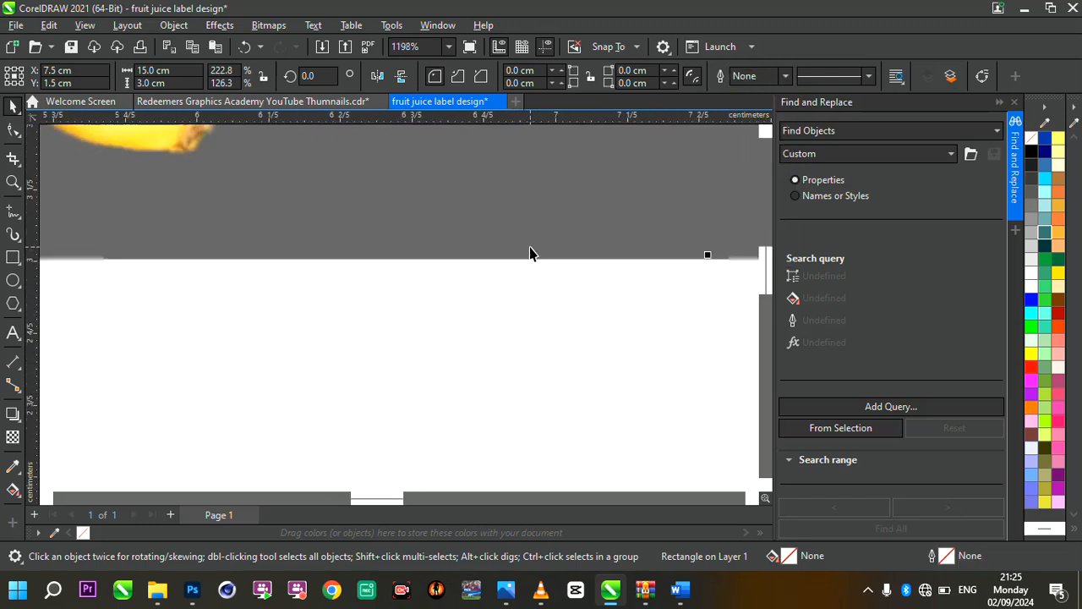
scroll(529, 252, "down", 4)
scroll(676, 263, "up", 2)
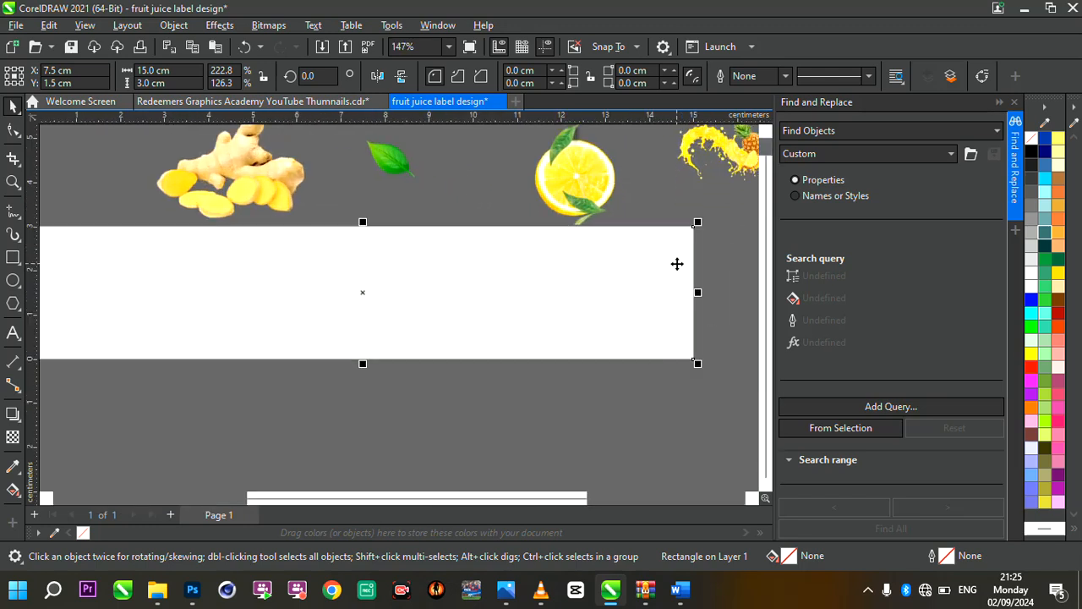
scroll(676, 263, "down", 1)
scroll(575, 256, "up", 1)
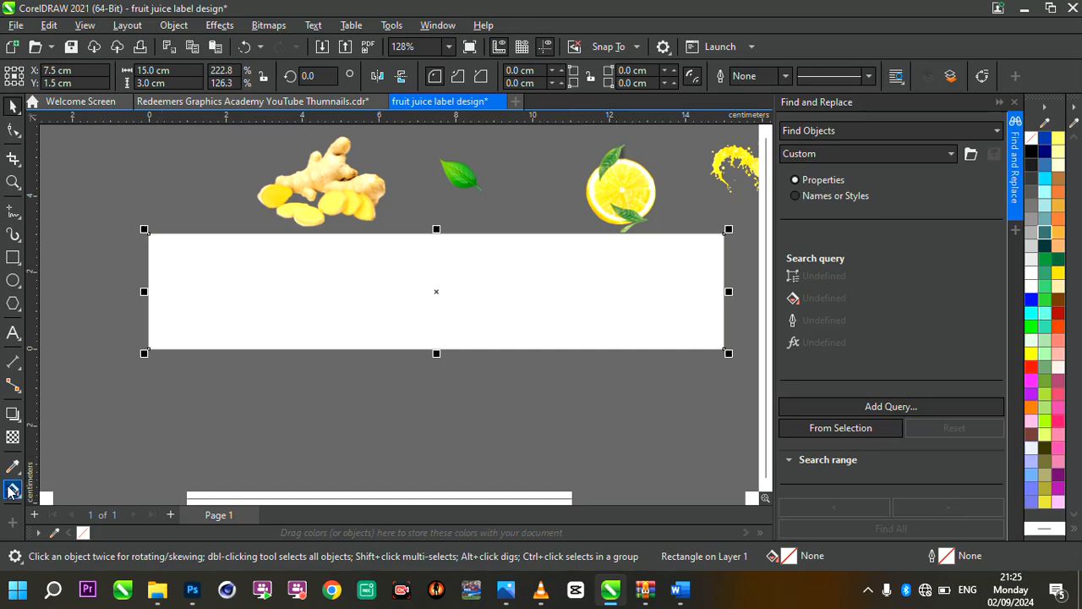
left_click(12, 491)
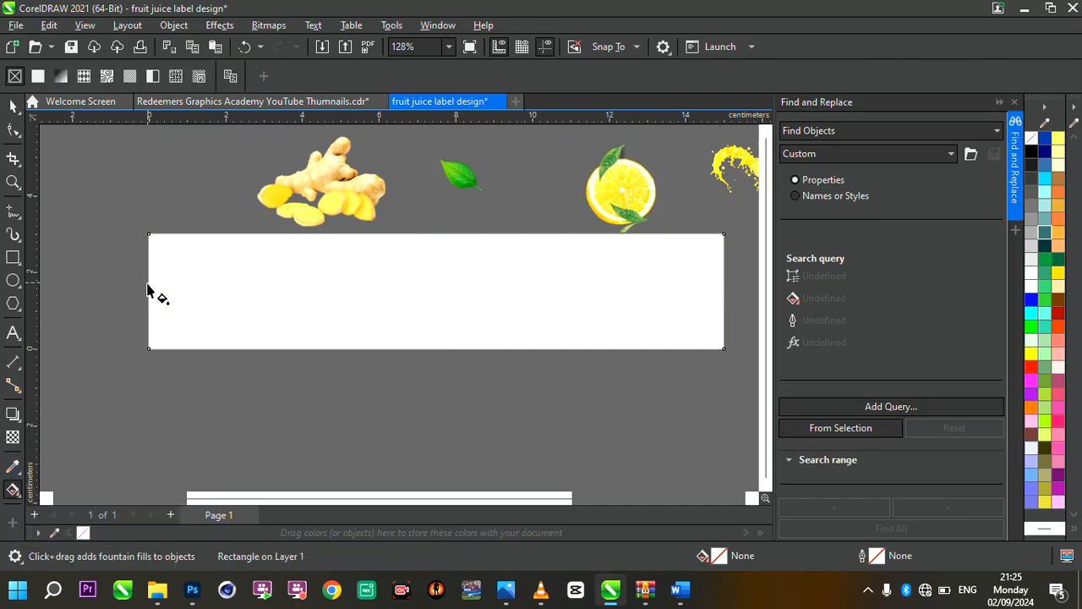
left_click_drag(136, 293, 708, 254)
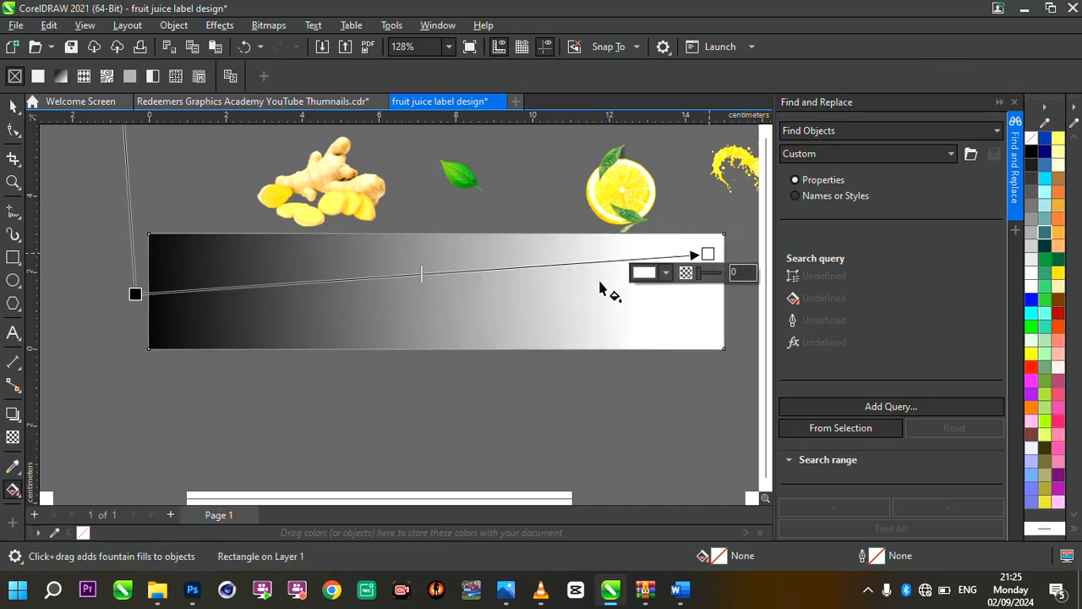
Set the colour of the fountain fill's right end to yellow
scroll(438, 321, "down", 3)
scroll(555, 344, "up", 4)
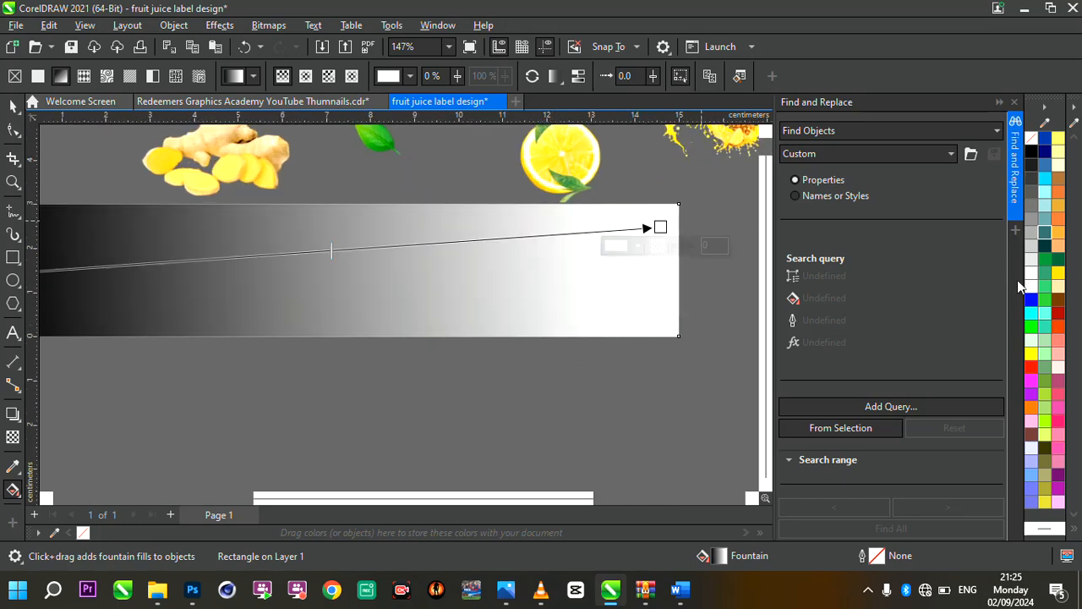
left_click(1030, 353)
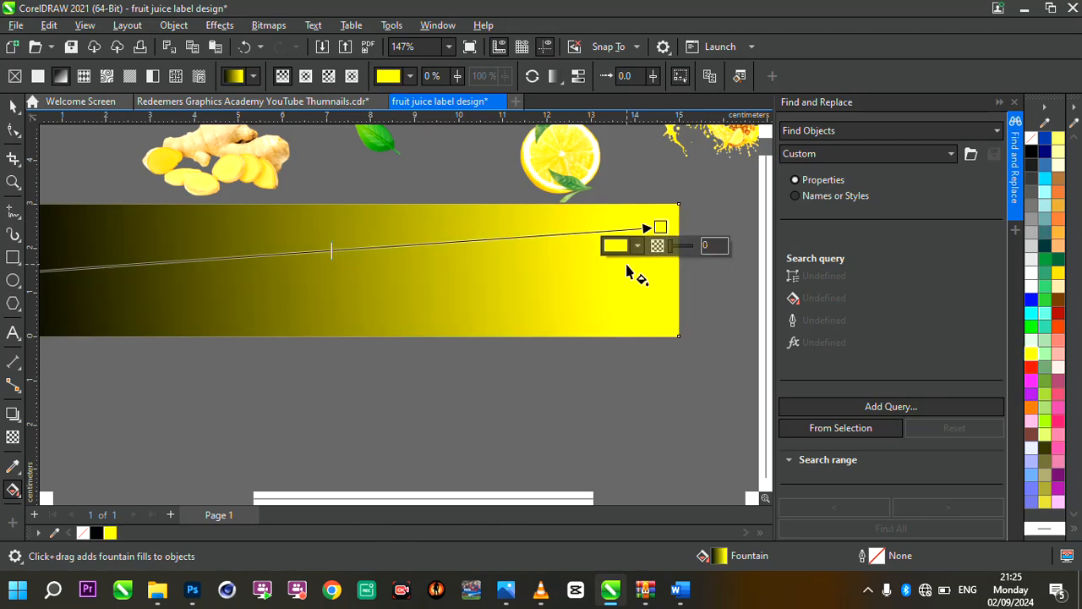
scroll(664, 330, "down", 2)
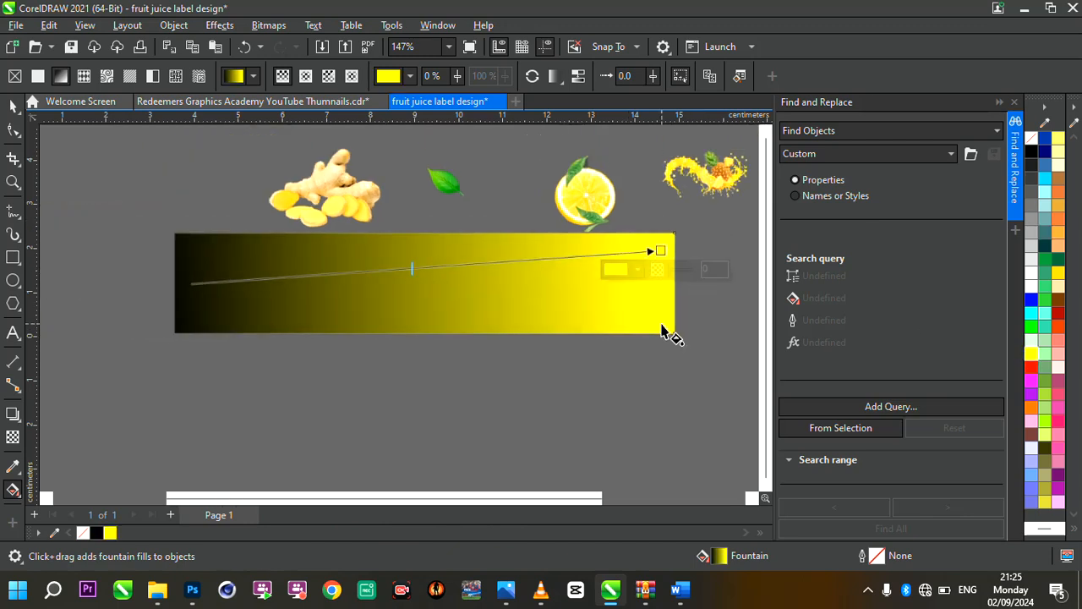
Set the colour of the fountain fill's left end to orange and finish editing the fill
left_click(163, 286)
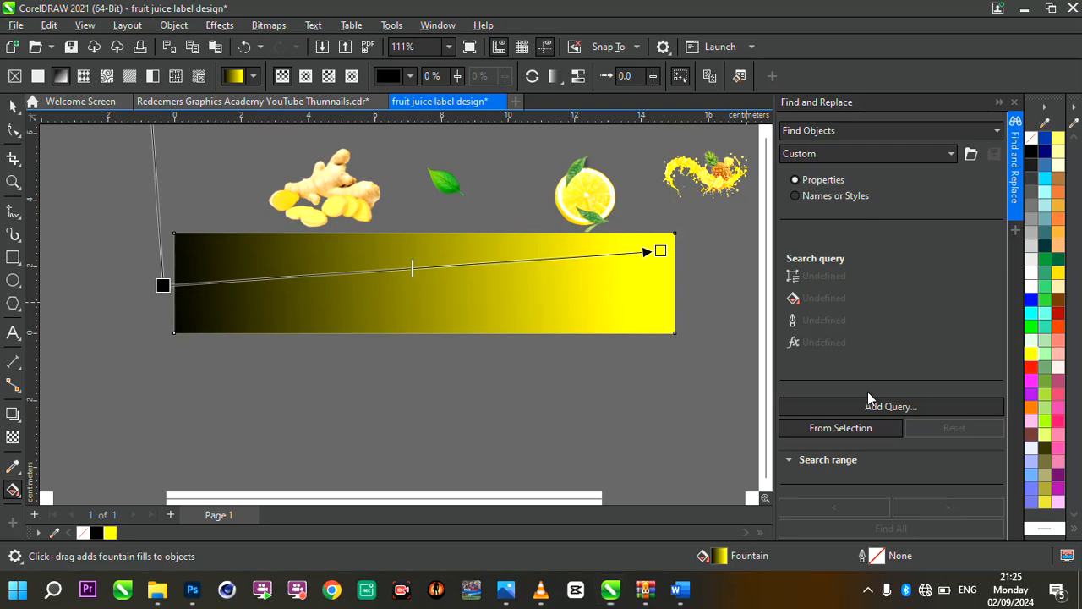
left_click(1033, 407)
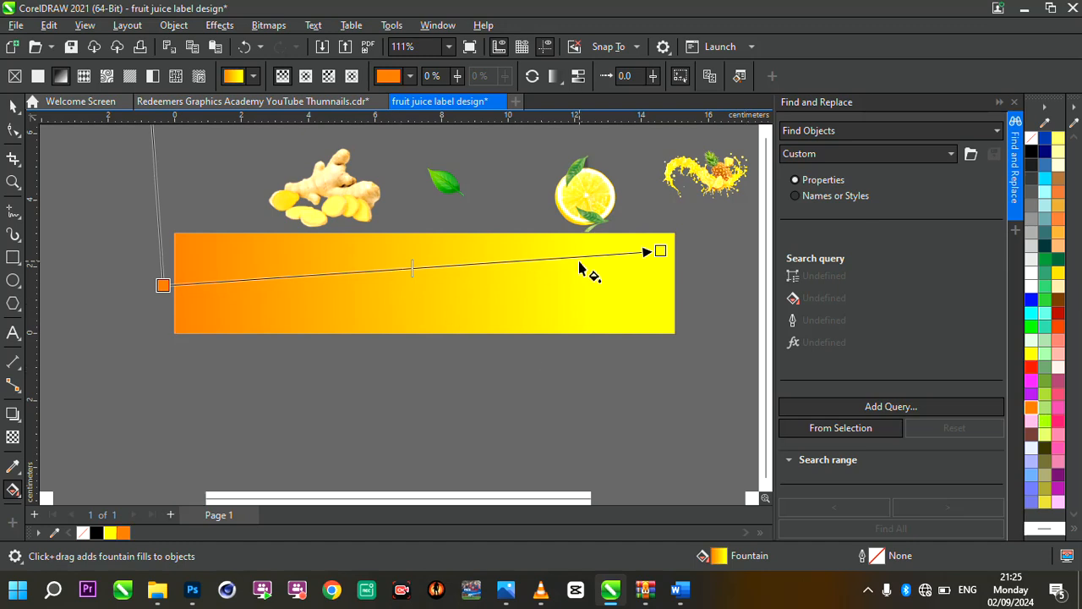
scroll(586, 271, "up", 1)
scroll(502, 235, "up", 1)
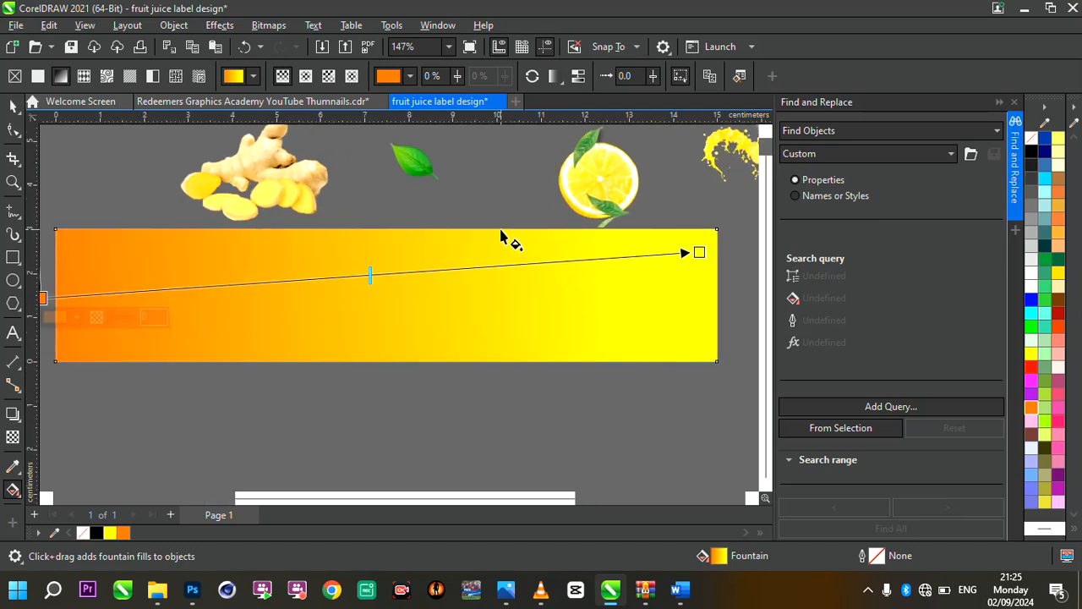
scroll(546, 300, "down", 2)
scroll(545, 297, "up", 1)
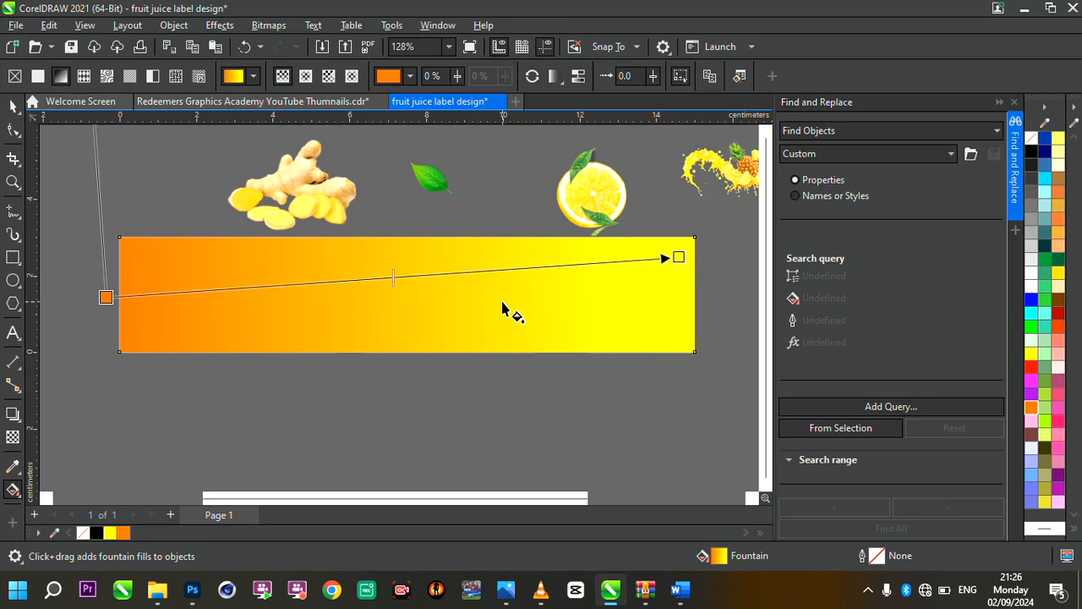
left_click(13, 106)
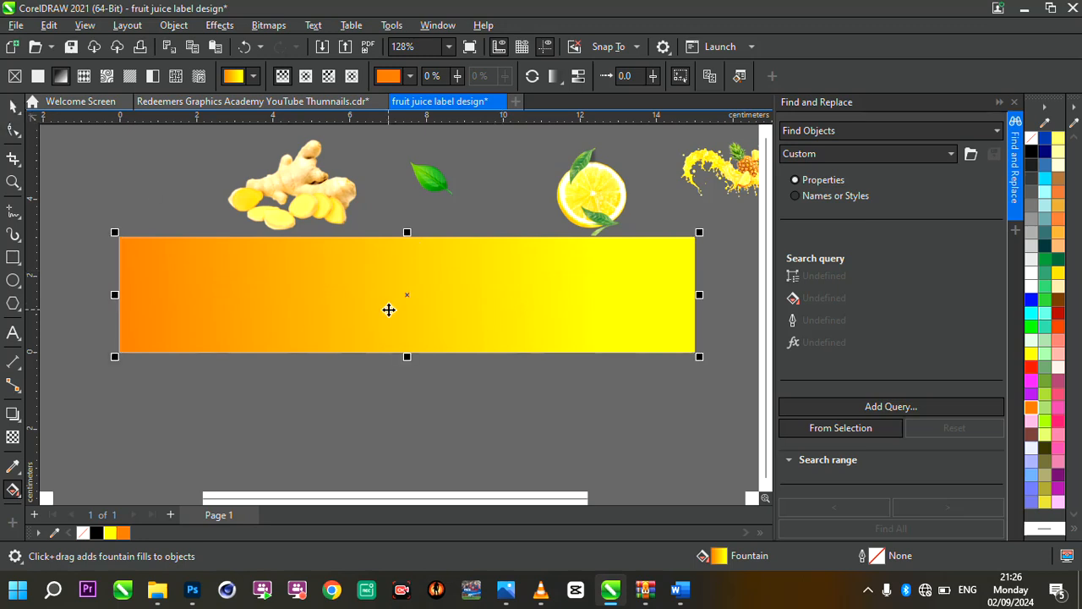
scroll(388, 309, "up", 1)
scroll(391, 307, "down", 3)
scroll(391, 307, "up", 1)
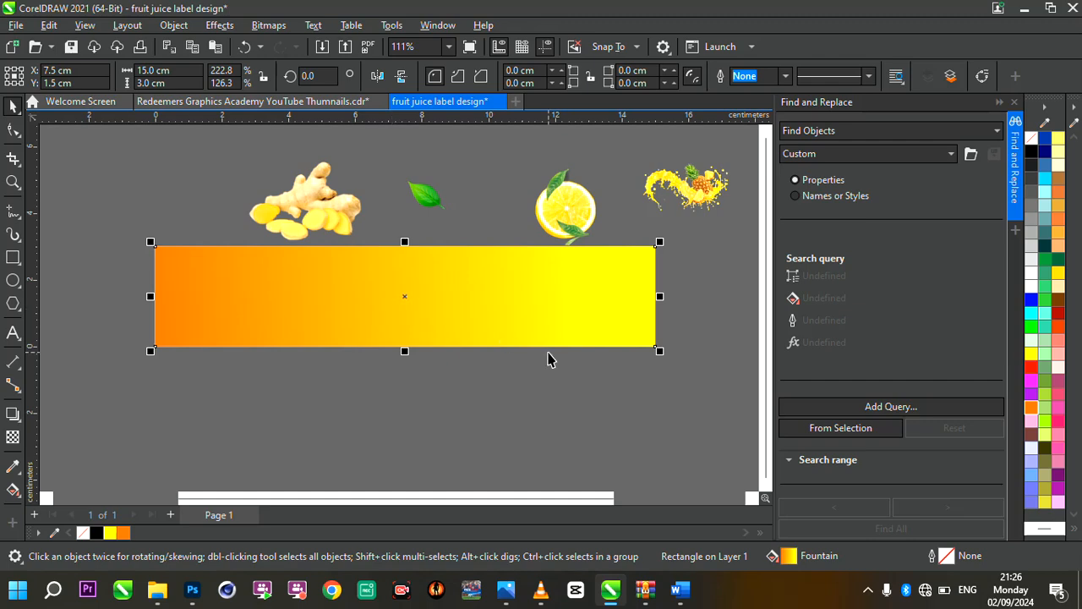
Look over the label copy in the Word document and paste it as text onto the gradient rectangle in CorelDRAW
left_click(681, 589)
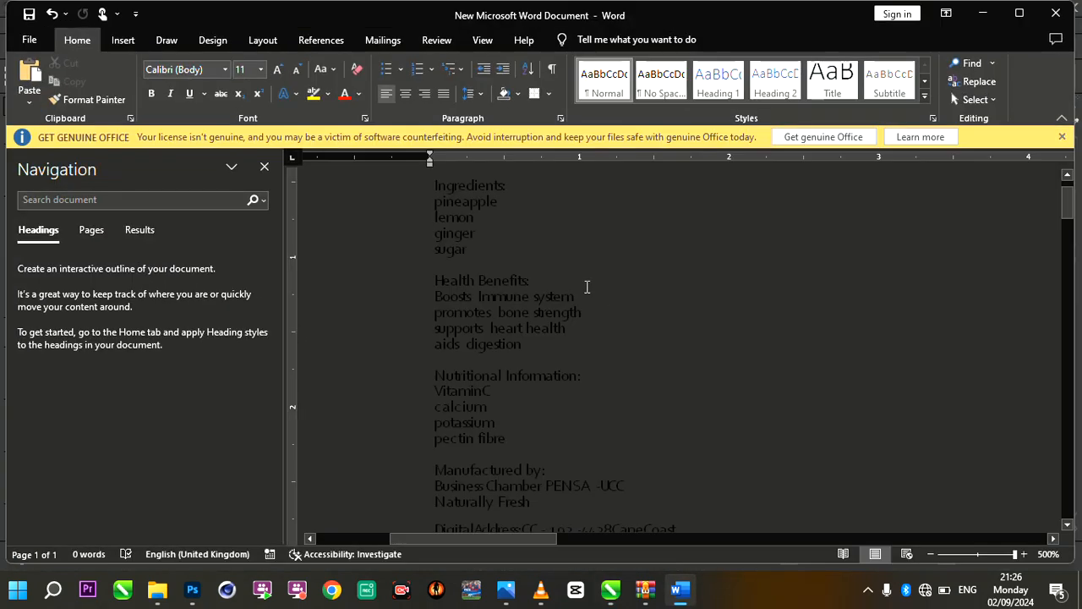
scroll(459, 249, "down", 1)
scroll(459, 251, "up", 2)
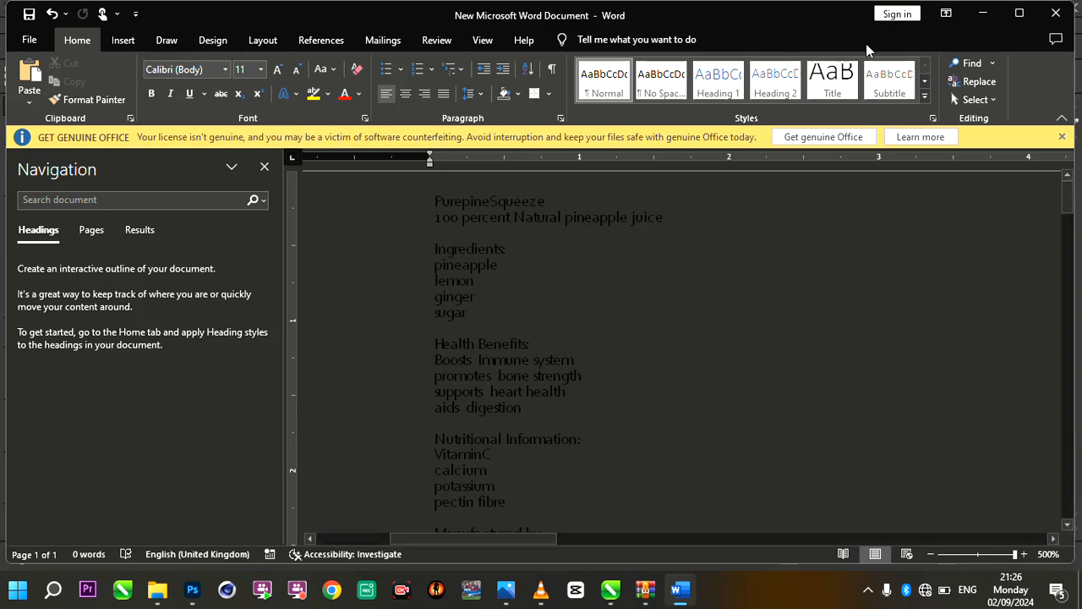
left_click(982, 14)
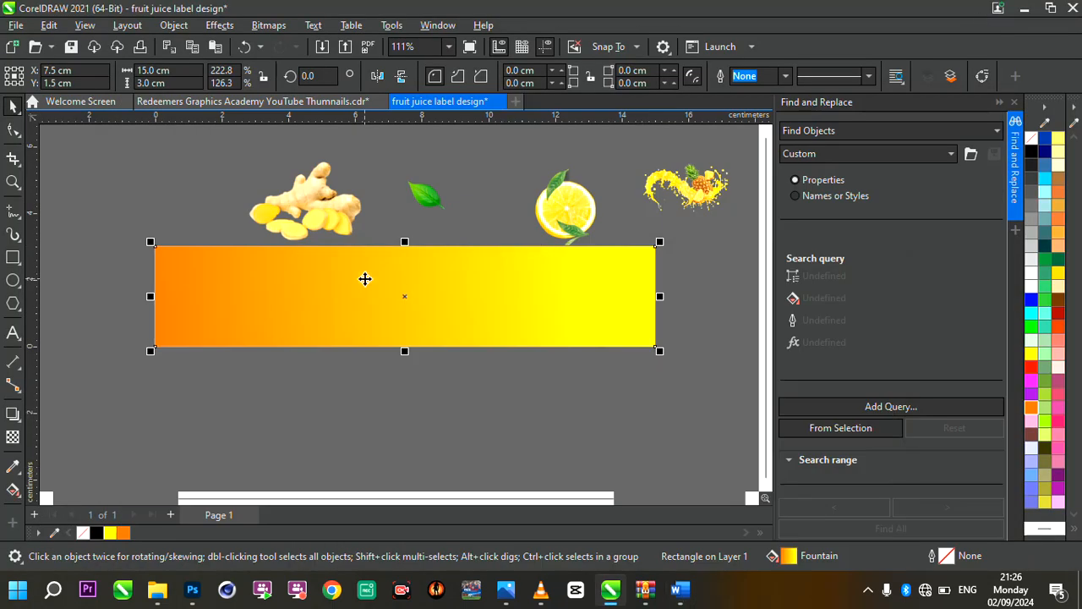
scroll(411, 268, "up", 1)
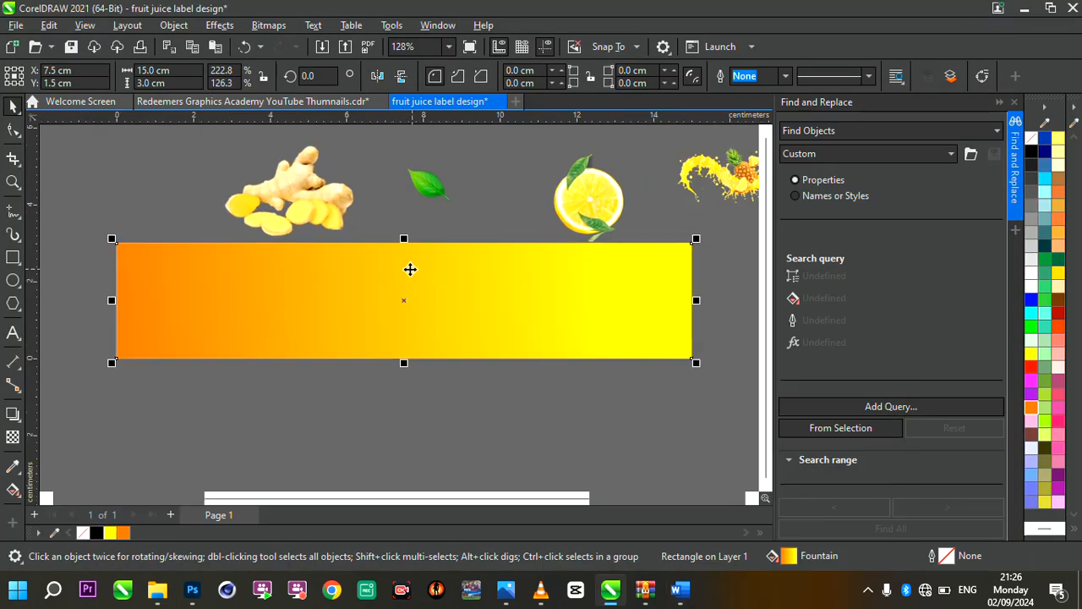
left_click(12, 332)
left_click(205, 317)
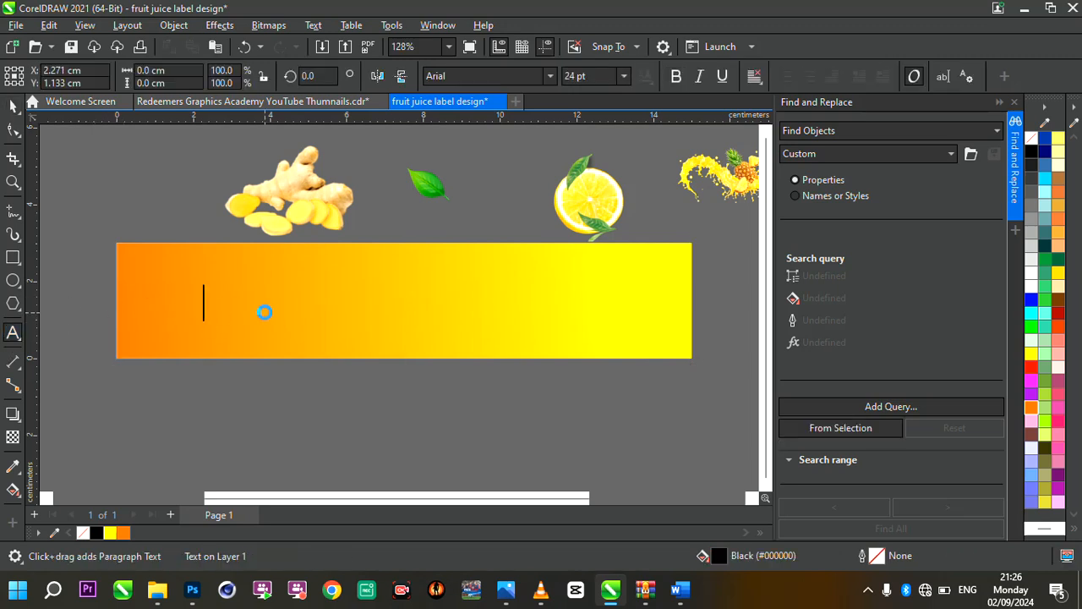
key("ctrl+v")
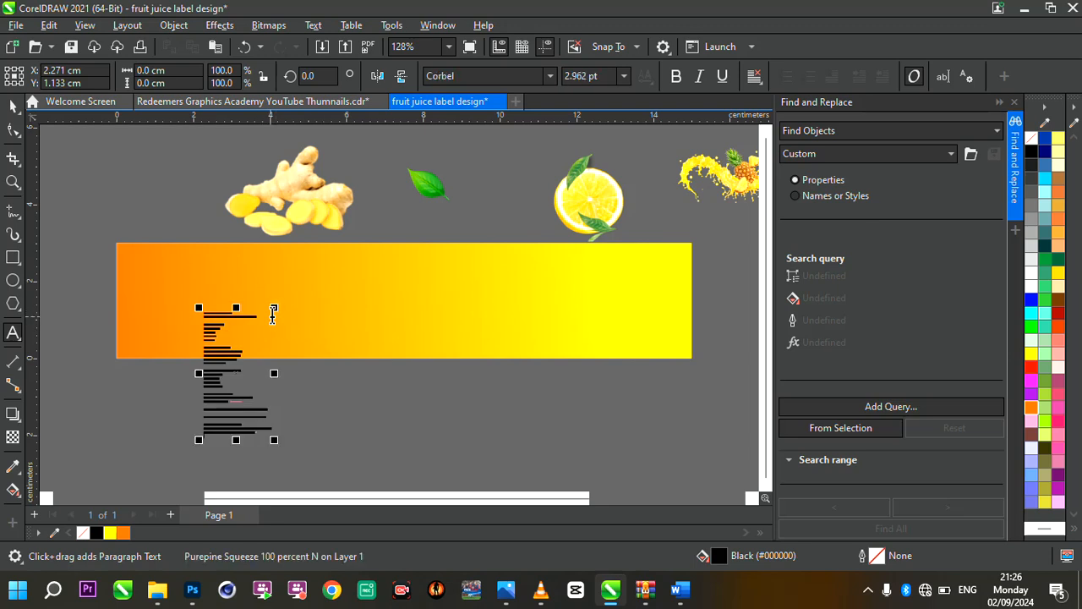
Move the pasted text block off the label into the empty area to the left of the rectangle
scroll(367, 273, "down", 2)
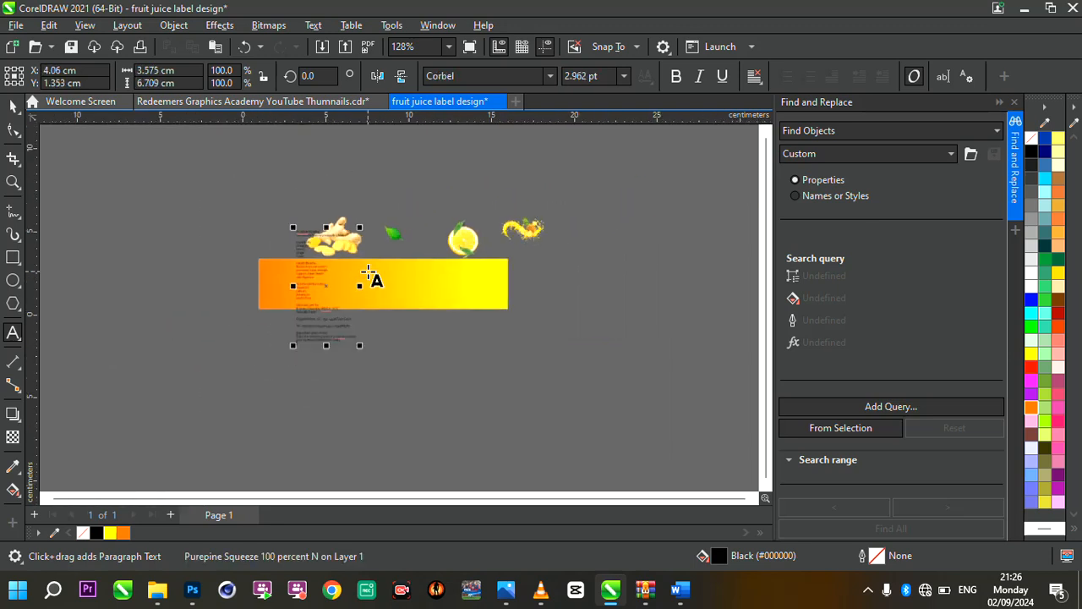
left_click_drag(325, 285, 174, 280)
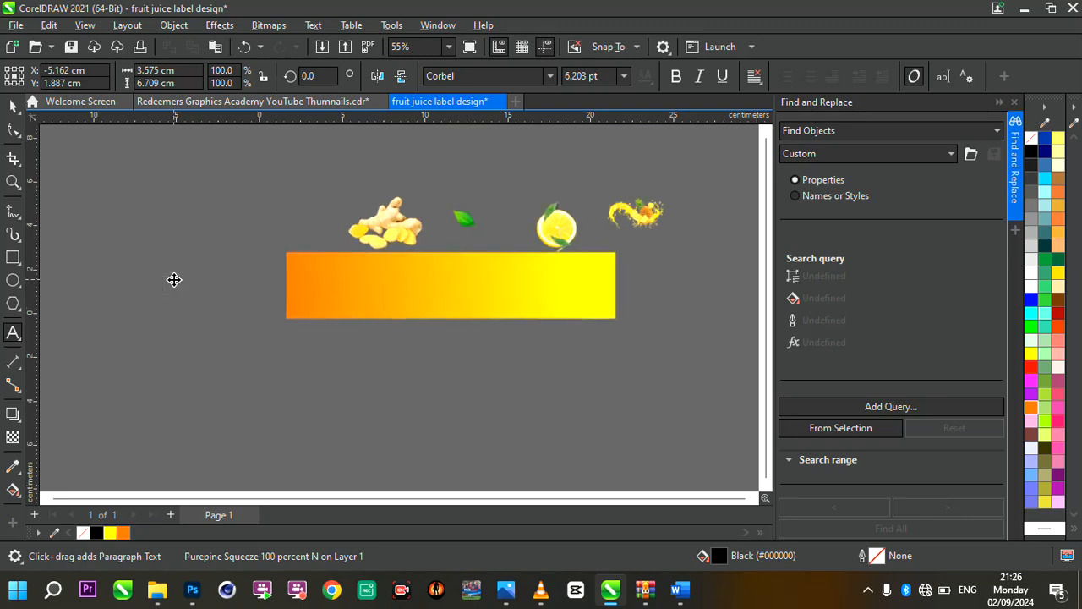
scroll(174, 280, "up", 3)
scroll(172, 279, "down", 2)
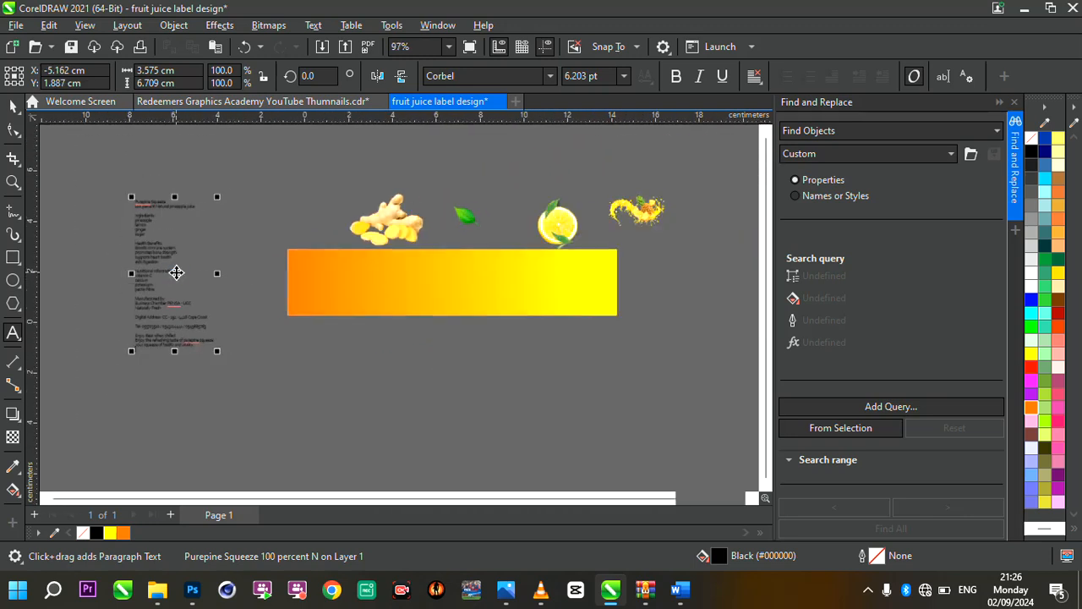
scroll(169, 208, "up", 3)
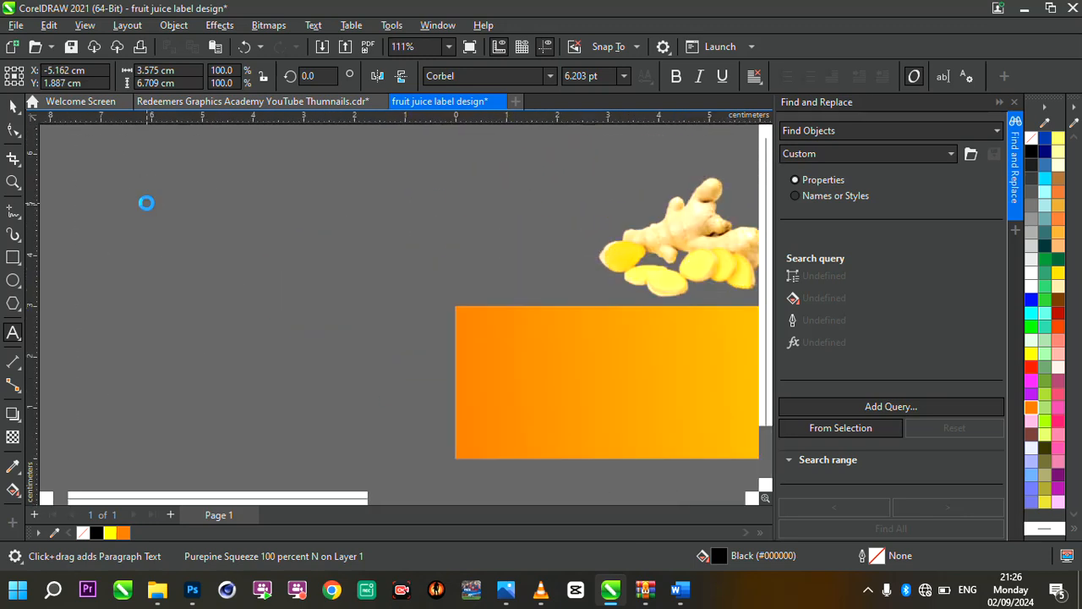
scroll(146, 203, "up", 2)
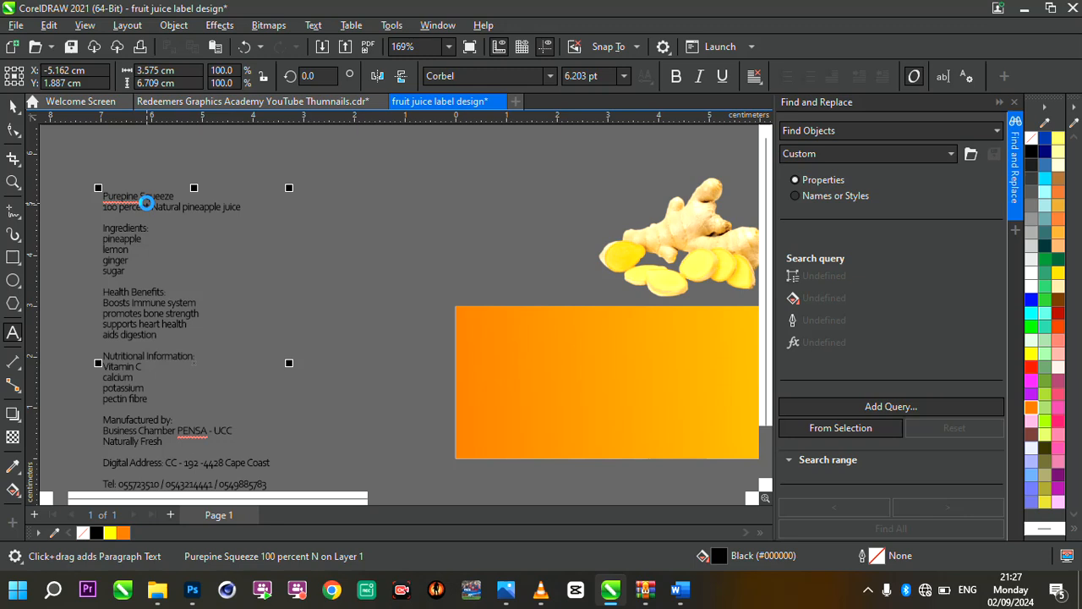
scroll(146, 203, "down", 2)
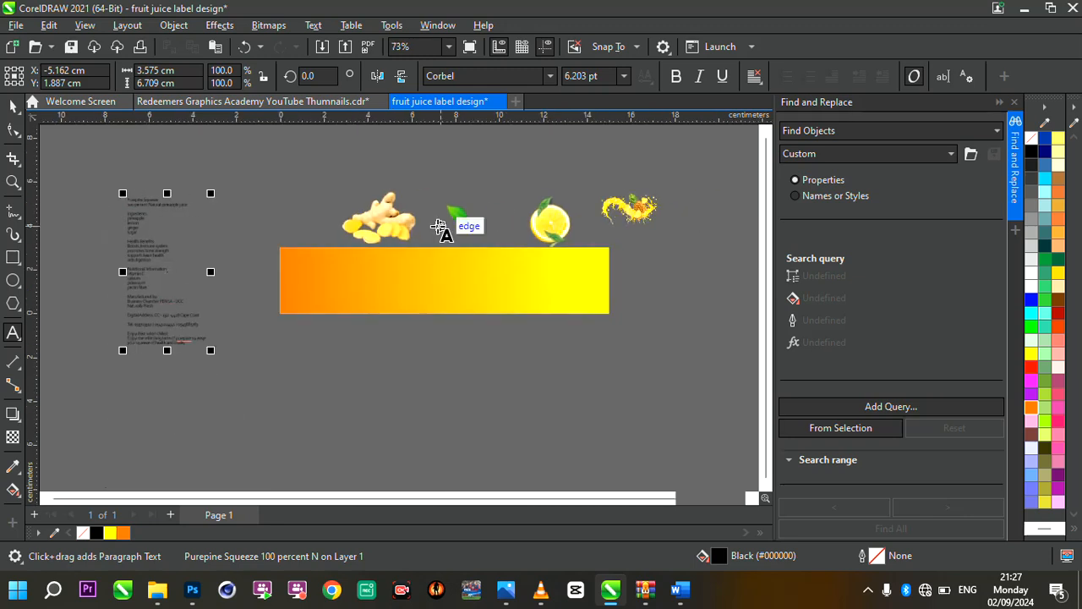
scroll(437, 225, "up", 1)
scroll(436, 226, "down", 1)
scroll(437, 225, "up", 2)
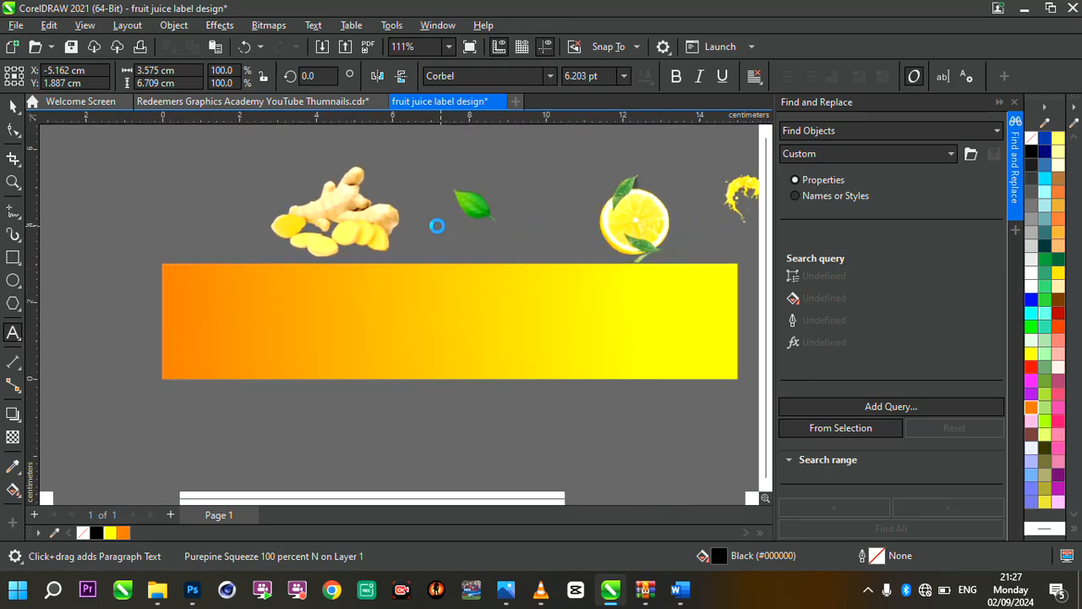
scroll(438, 222, "down", 1)
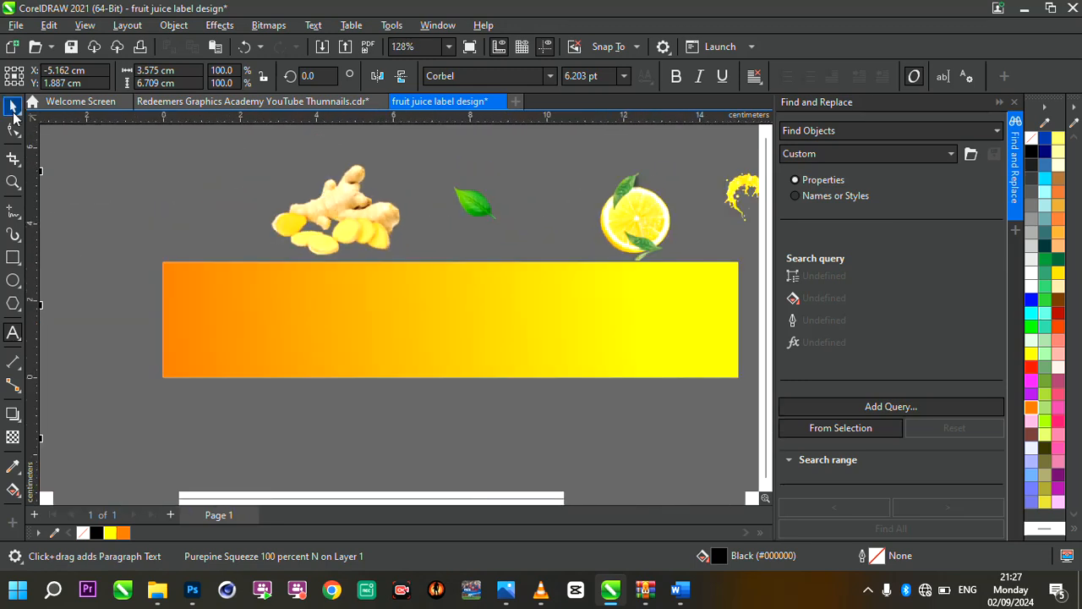
Move the pineapple image onto the right half of the rectangle and bring it to the front
left_click(10, 113)
scroll(502, 331, "down", 3)
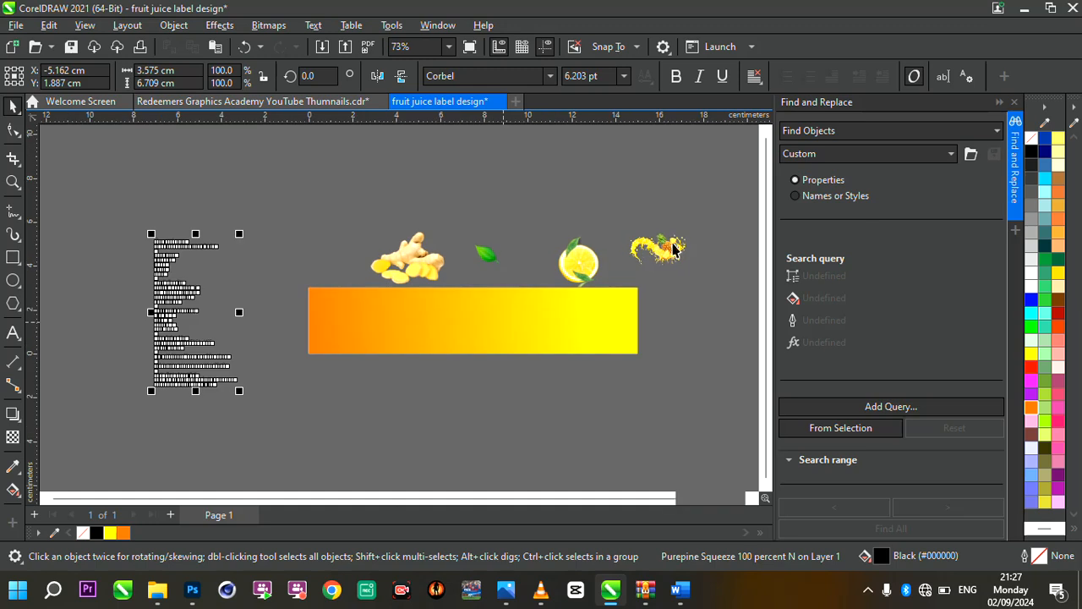
left_click(676, 245)
left_click_drag(677, 246, 562, 328)
scroll(560, 330, "up", 5)
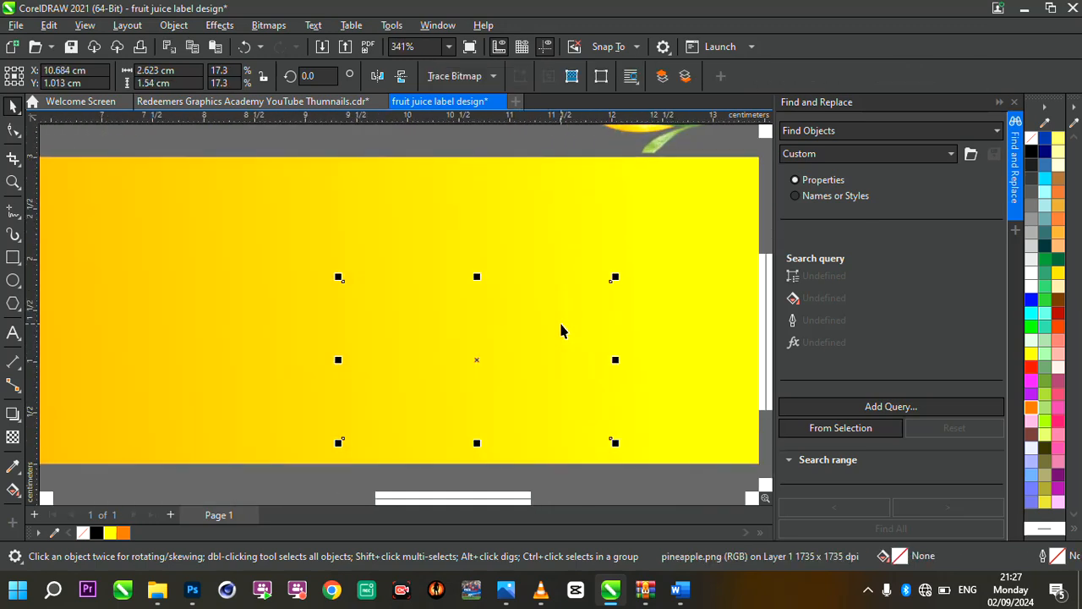
scroll(561, 330, "down", 4)
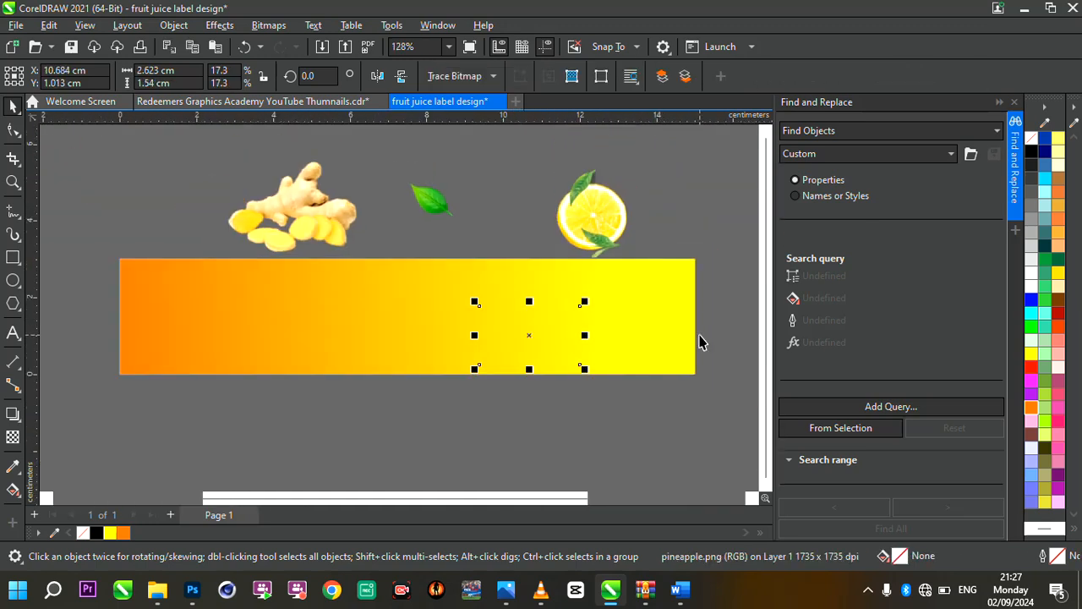
scroll(701, 340, "up", 2)
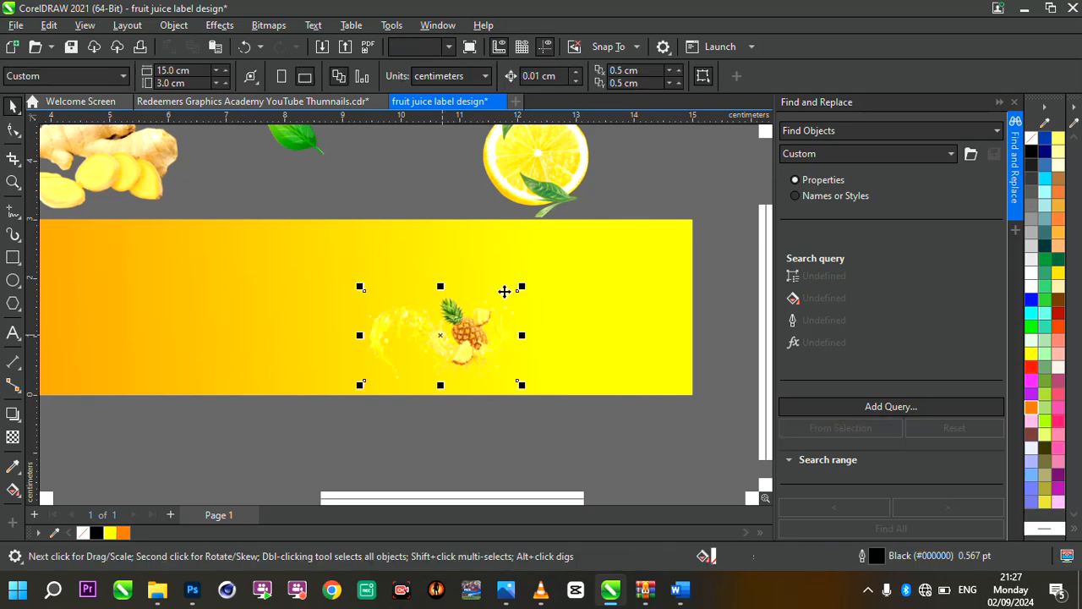
Enlarge the pineapple image proportionally to about 6.4 cm wide and position it over the rectangle's right end
left_click_drag(520, 286, 676, 181)
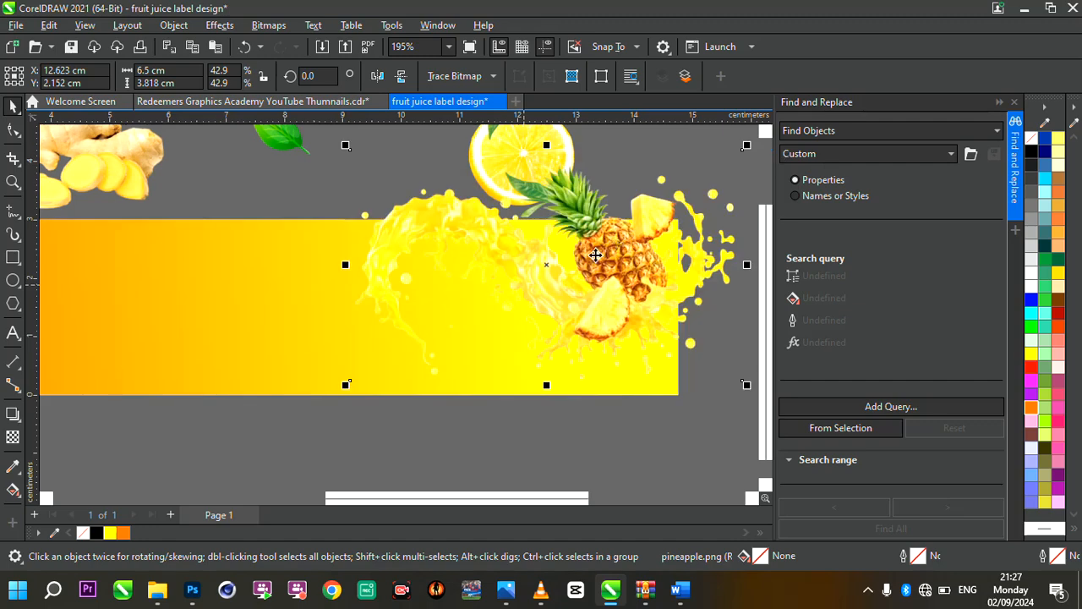
left_click_drag(578, 294, 574, 301)
left_click_drag(724, 193, 647, 235)
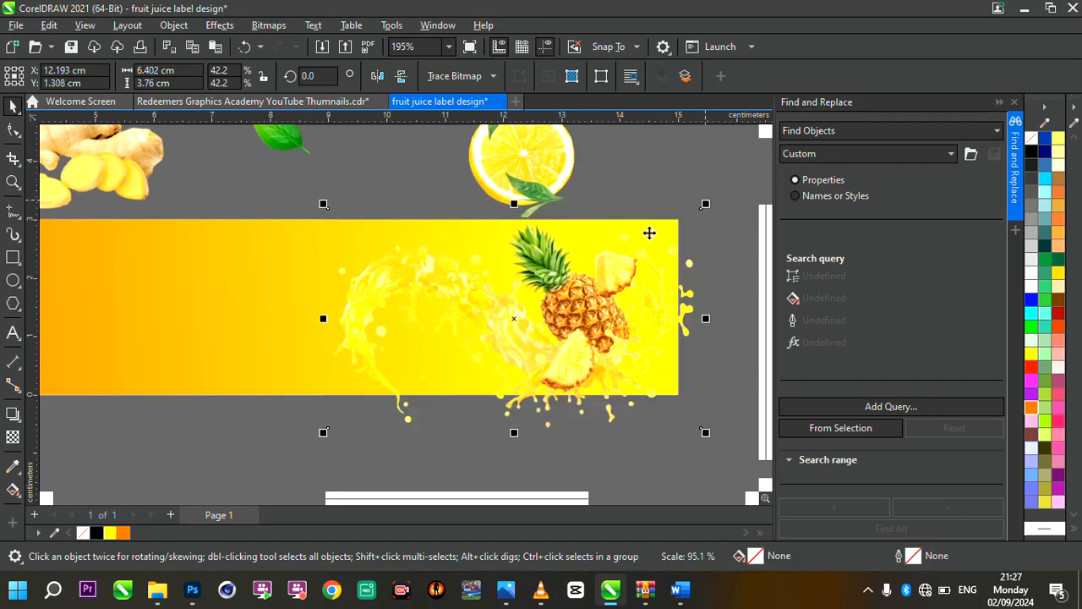
scroll(605, 276, "down", 2)
scroll(604, 276, "up", 2)
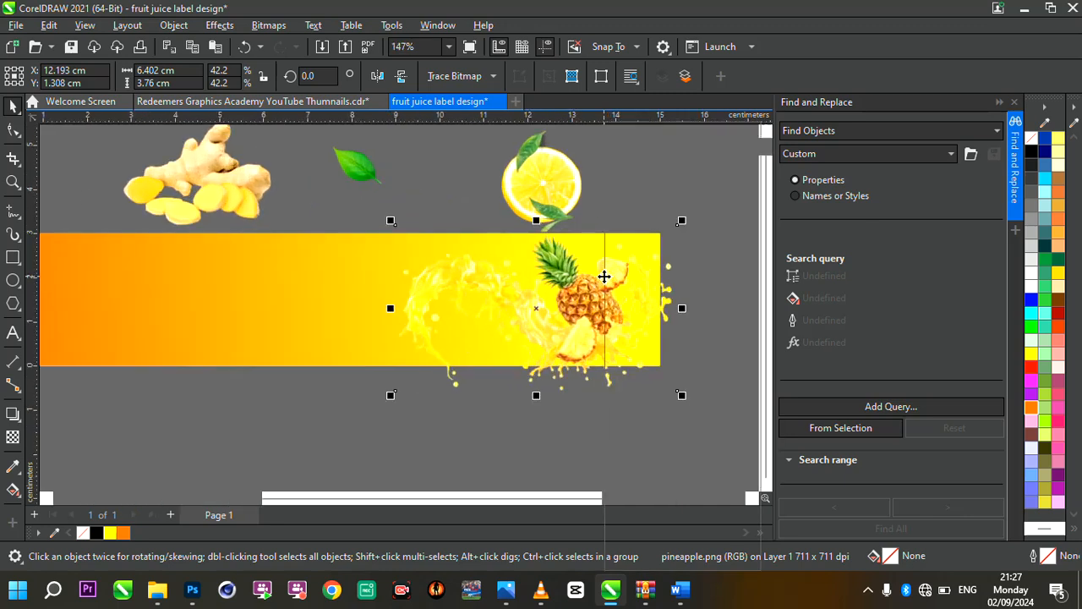
PowerClip the pineapple image inside the gradient rectangle
right_click(604, 276)
left_click(683, 329)
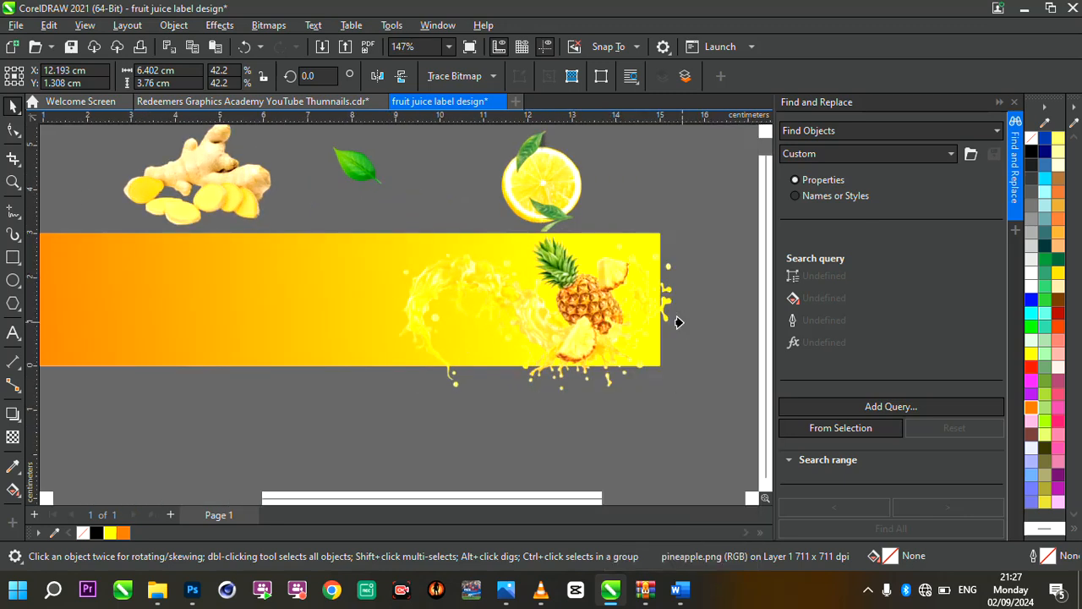
left_click(269, 268)
left_click(201, 268)
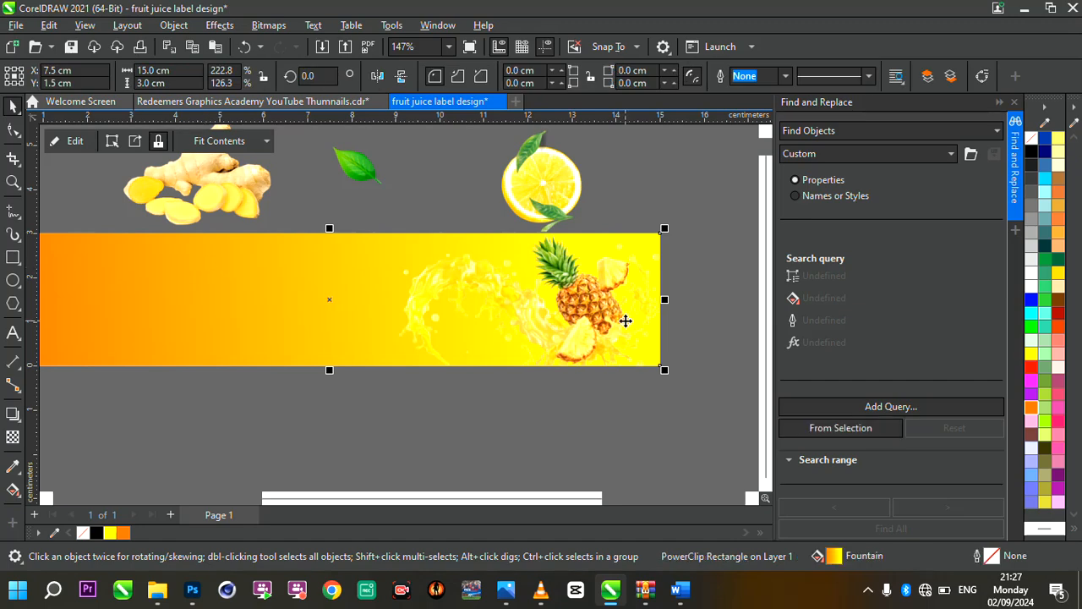
scroll(626, 319, "down", 3)
scroll(625, 318, "up", 3)
scroll(626, 319, "up", 1)
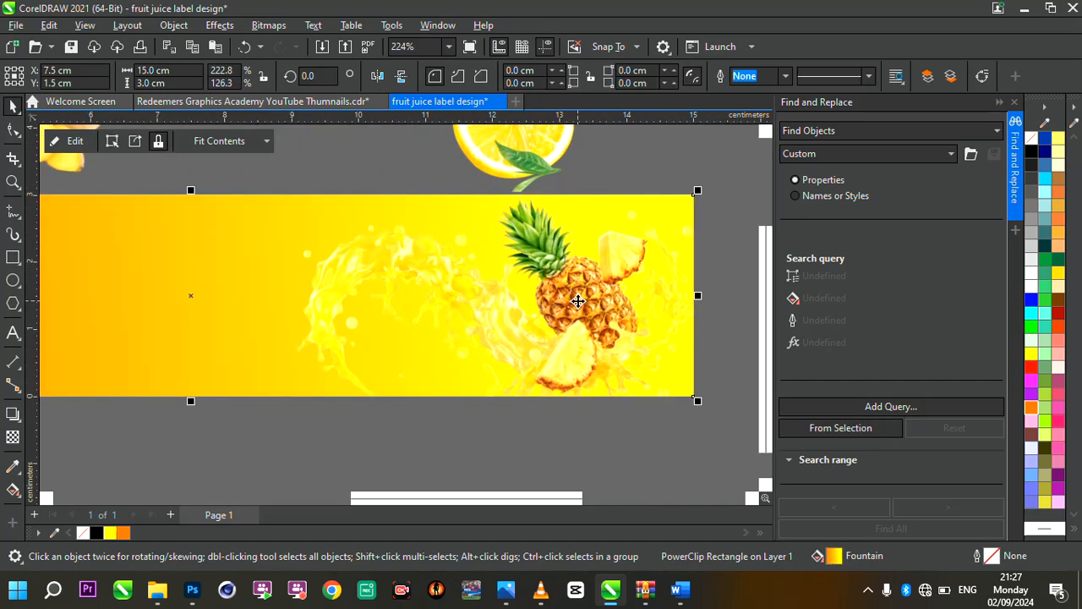
scroll(630, 320, "down", 3)
scroll(634, 322, "up", 2)
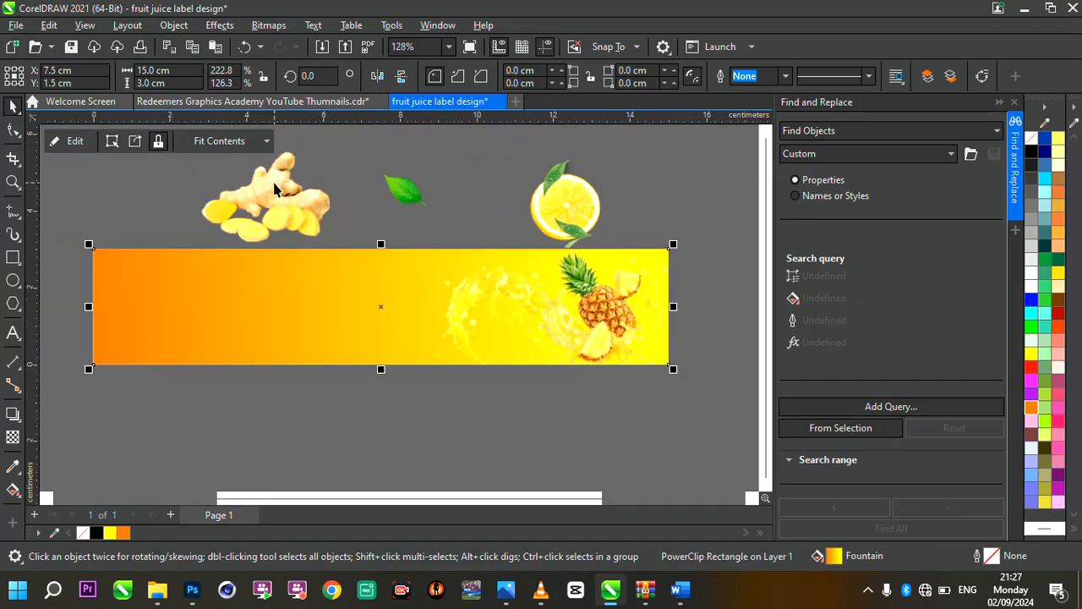
Move the orange slice image over the rectangle's upper-left corner and bring it to the front
left_click(597, 209)
left_click_drag(572, 205, 344, 218)
left_click_drag(199, 254, 149, 256)
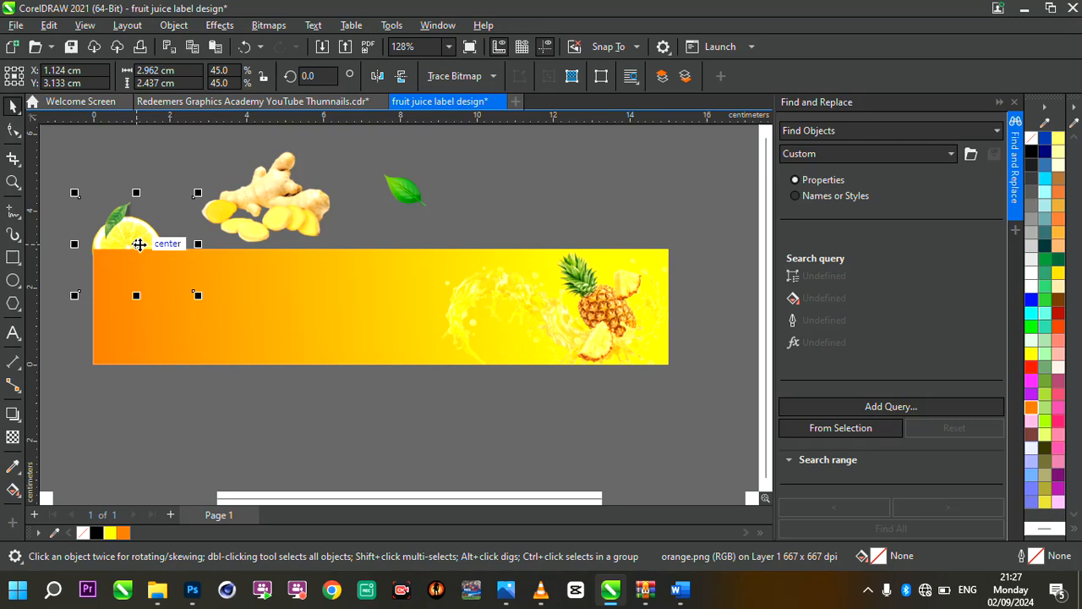
left_click(138, 243)
key("shift+Page_Up")
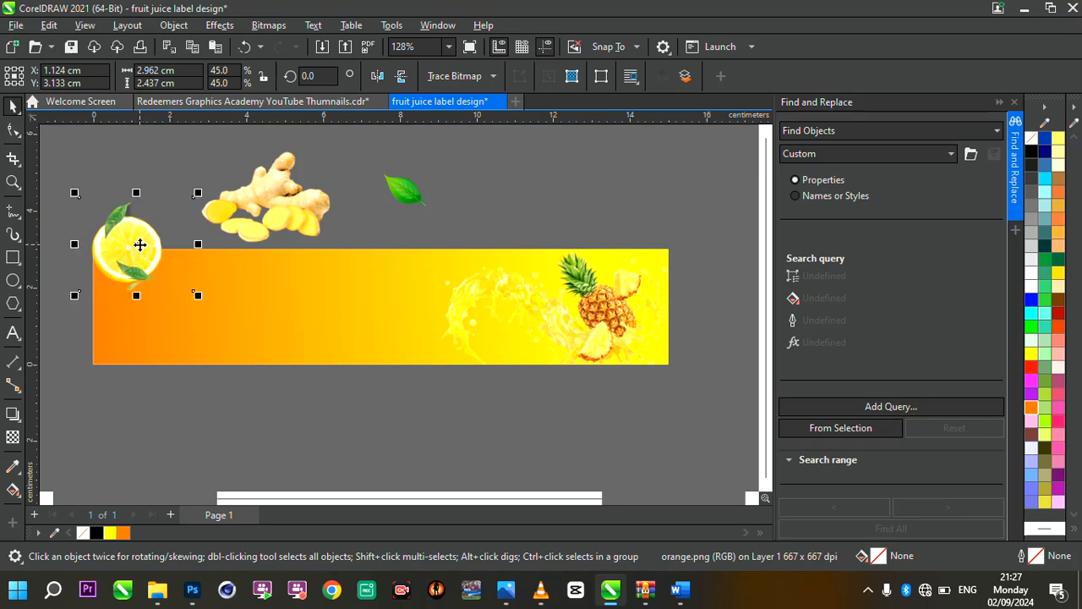
PowerClip the orange slice image inside the gradient rectangle
right_click(139, 244)
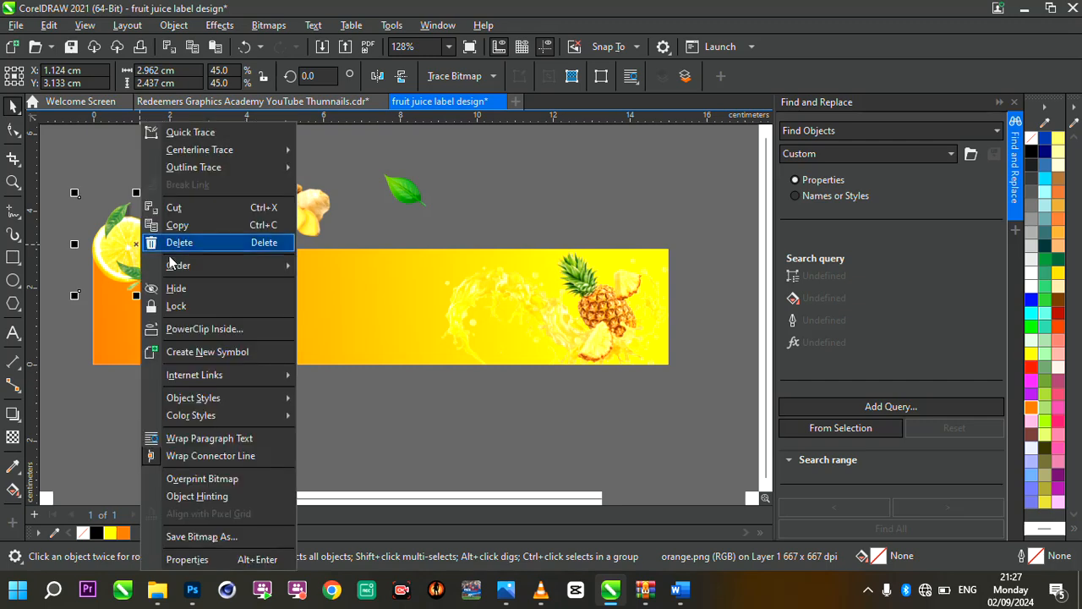
left_click(241, 328)
left_click(304, 328)
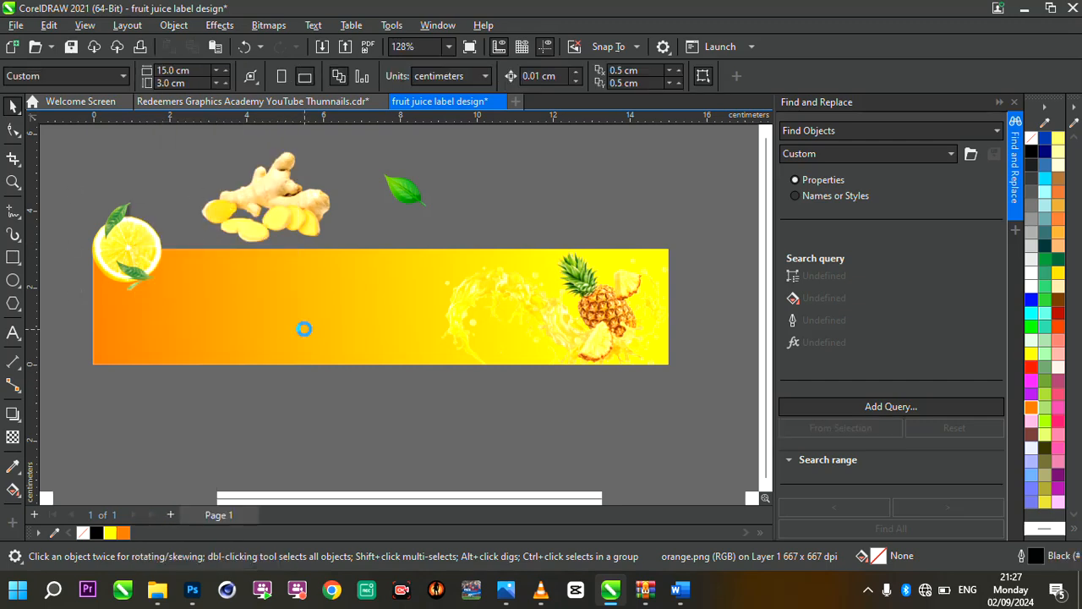
PowerClip the ginger image inside the gradient rectangle
left_click(252, 204)
right_click(252, 204)
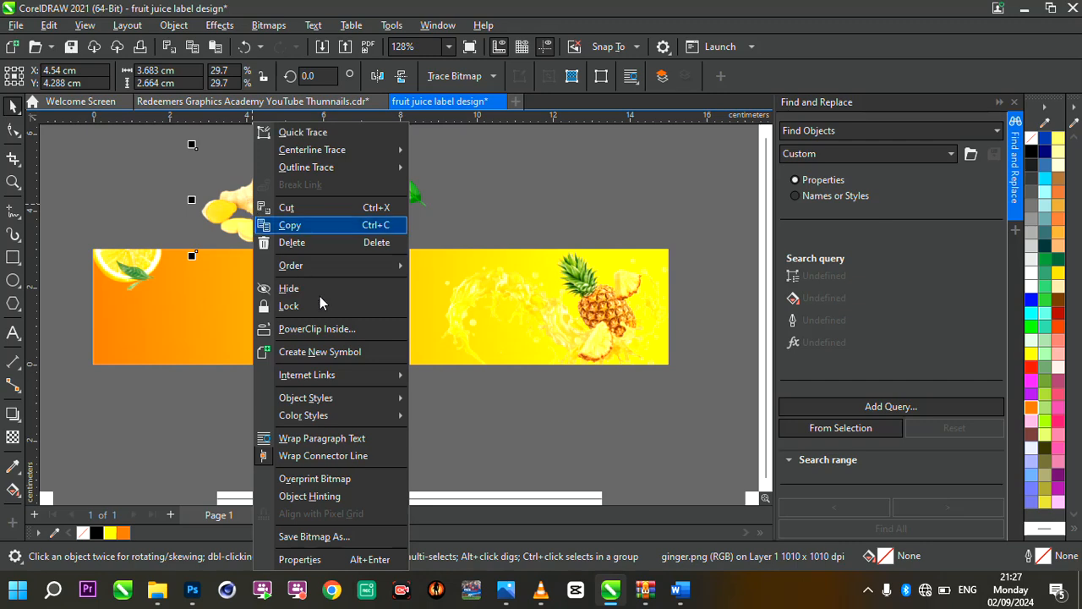
left_click(336, 327)
left_click(342, 349)
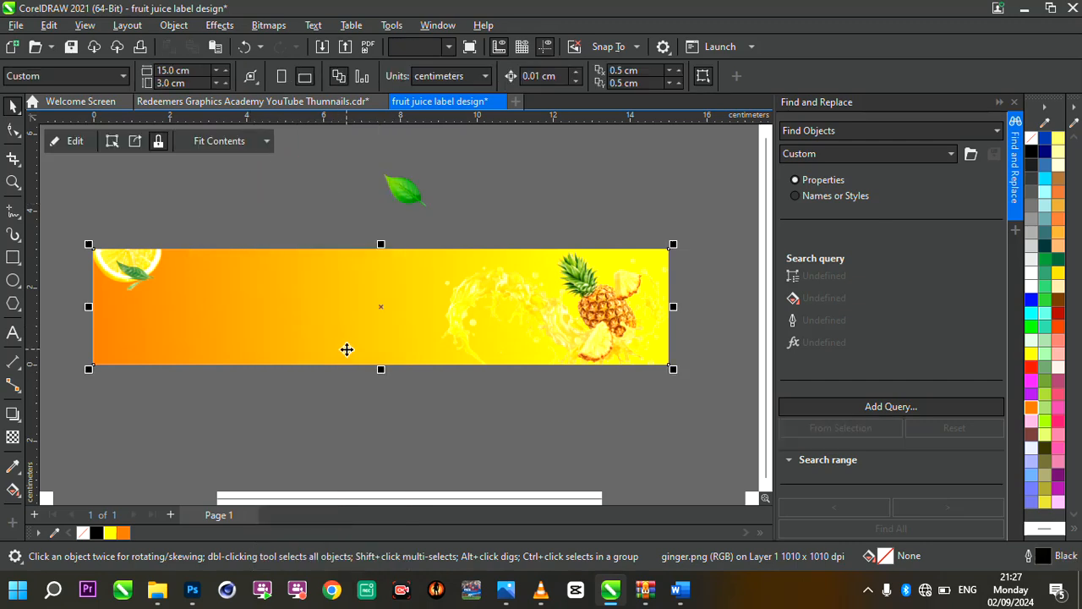
left_click(408, 190)
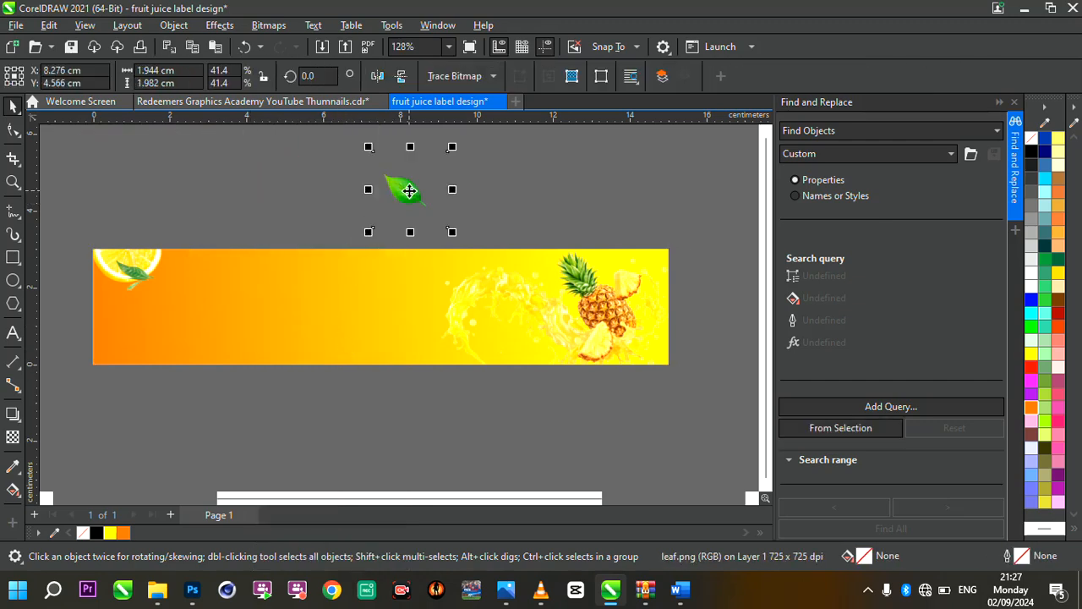
scroll(464, 284, "down", 2)
scroll(464, 284, "up", 2)
Open the gradient rectangle's PowerClip contents for editing
left_click(463, 284)
scroll(596, 304, "up", 1)
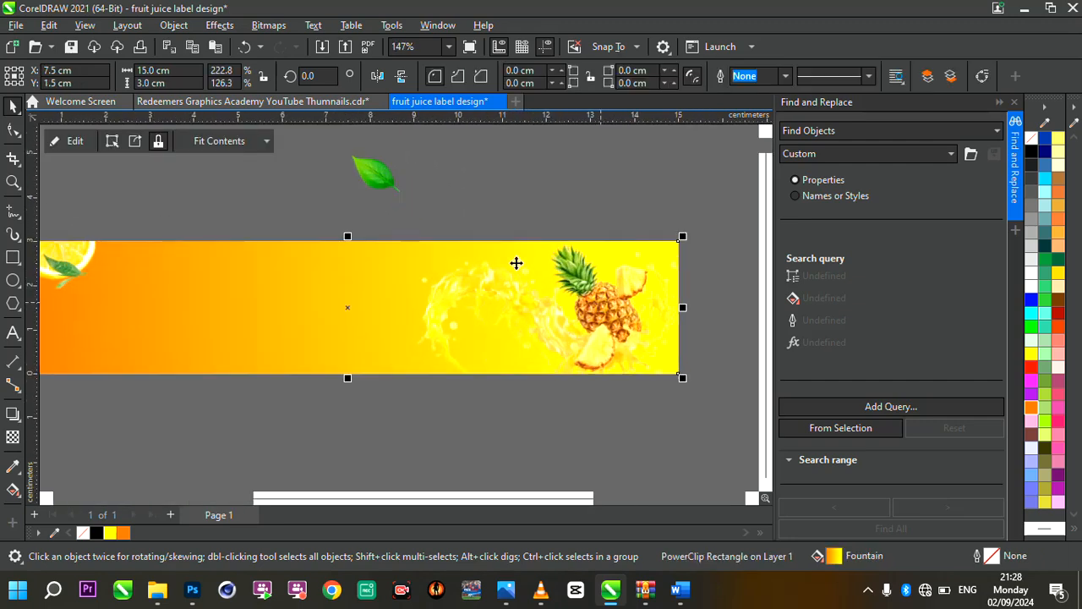
scroll(453, 293, "down", 2)
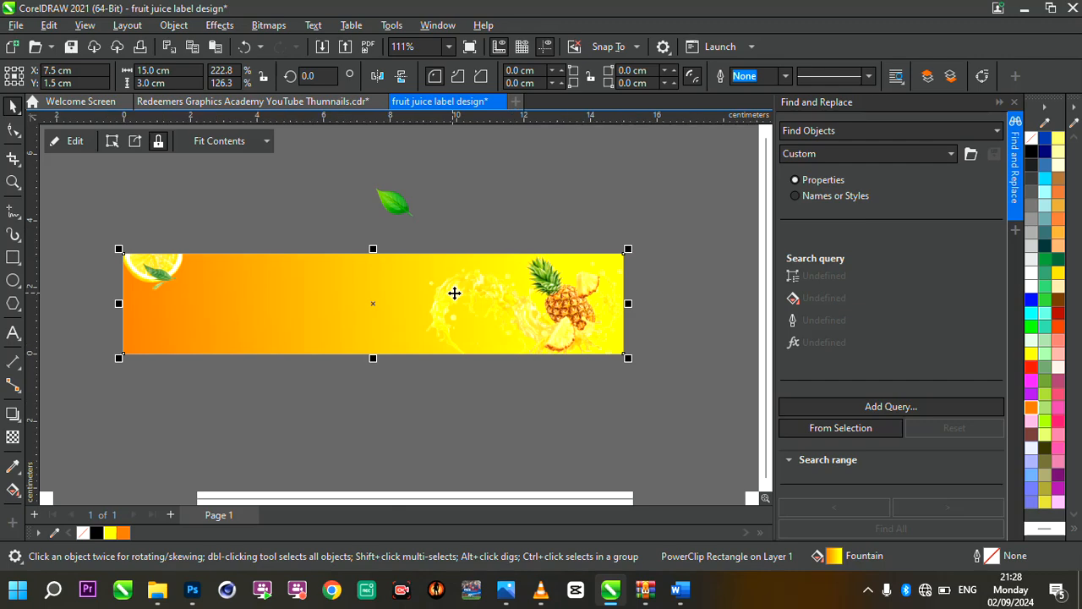
scroll(455, 293, "up", 2)
scroll(455, 292, "down", 1)
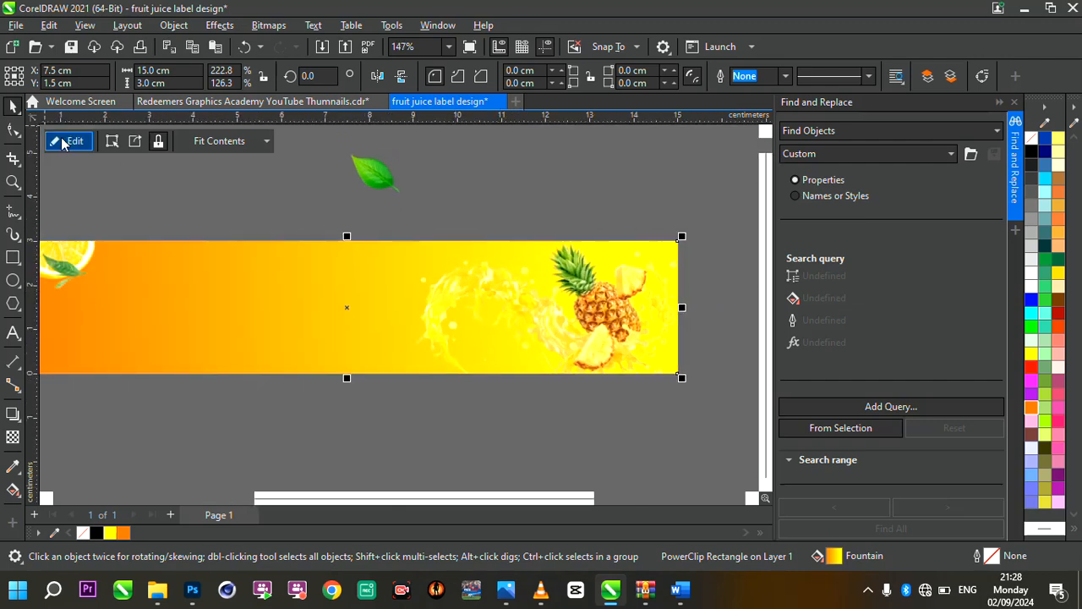
left_click(74, 142)
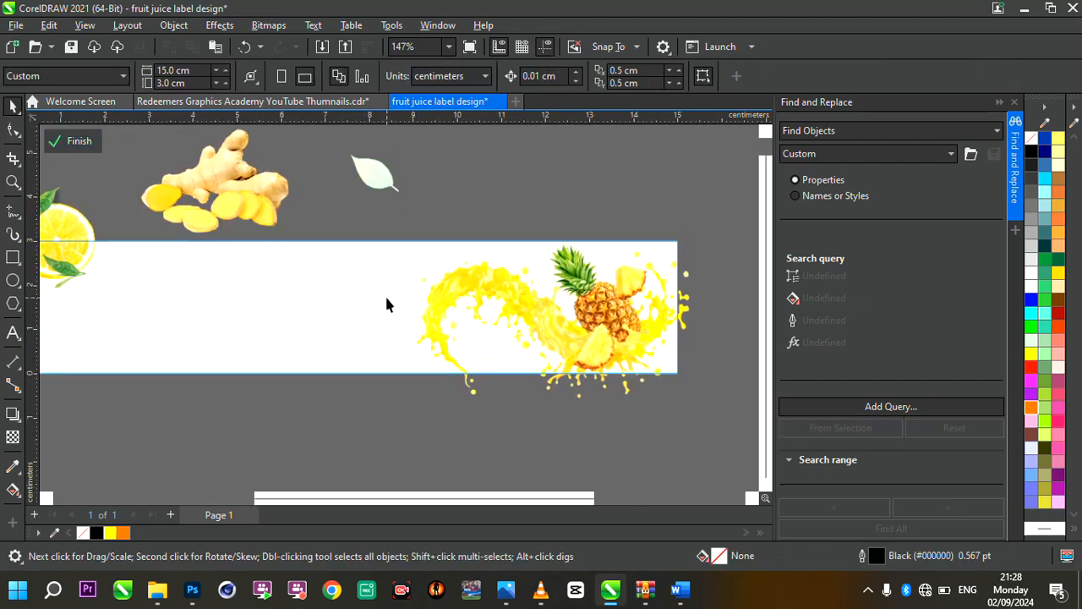
scroll(260, 249, "up", 1)
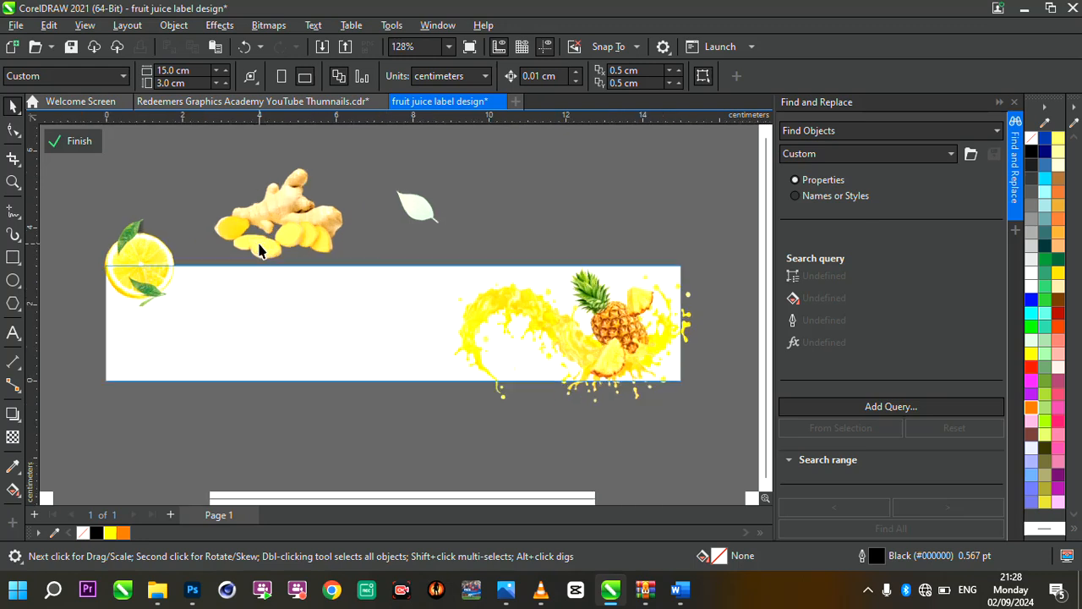
Move the ginger image down so that it straddles the rectangle's lower edge, left of centre
left_click(306, 225)
left_click_drag(309, 249, 317, 383)
scroll(317, 387, "up", 2)
scroll(317, 379, "down", 2)
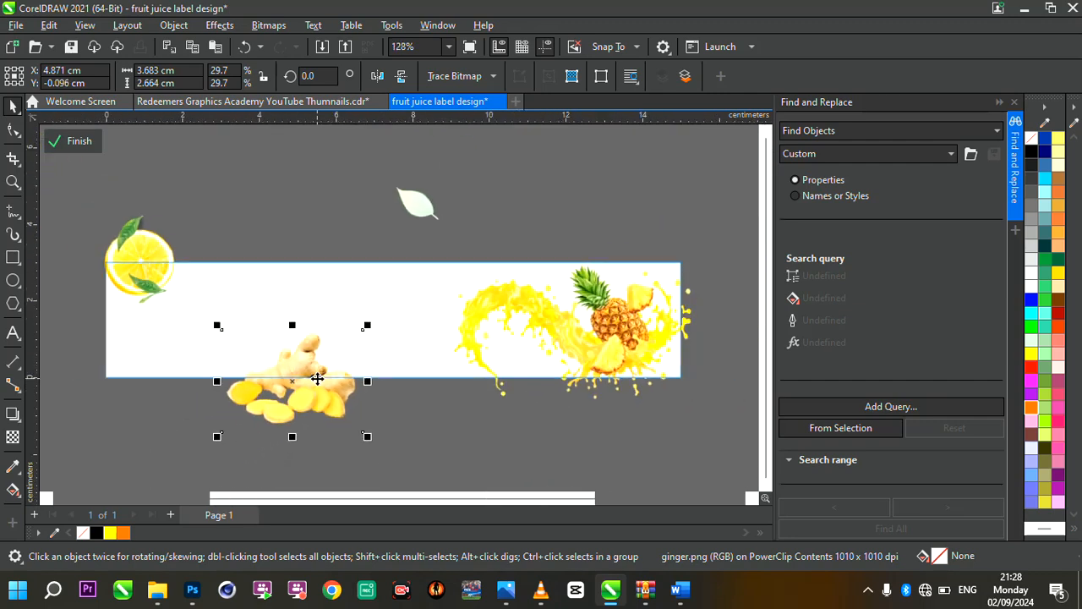
scroll(316, 376, "up", 1)
scroll(380, 349, "down", 2)
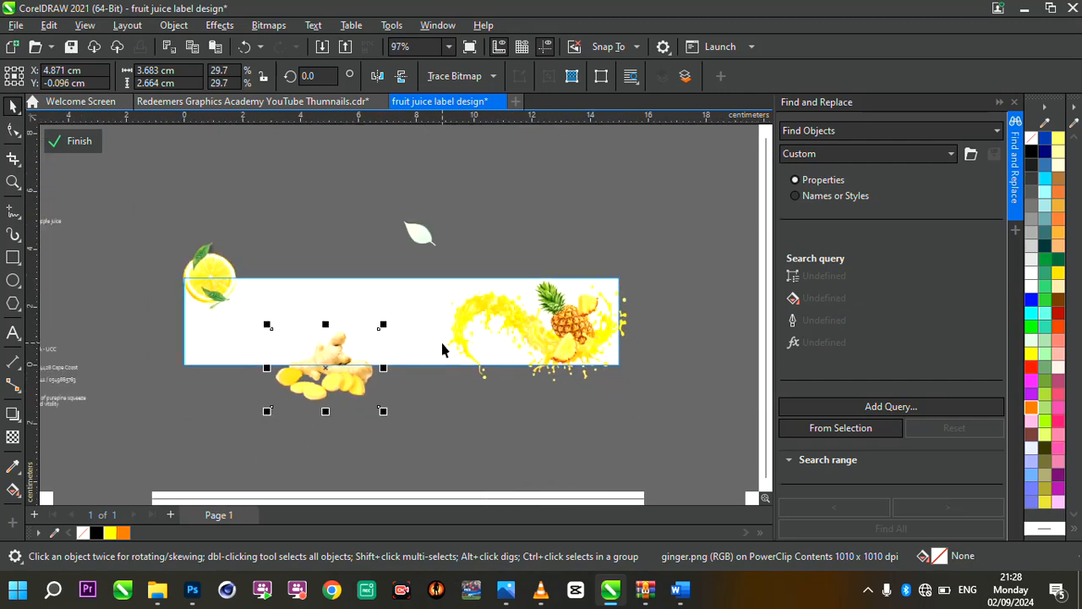
Shift the orange slice right along the rectangle's upper edge and enlarge it proportionally to about 3.3 cm wide
scroll(441, 349, "up", 1)
left_click(124, 255)
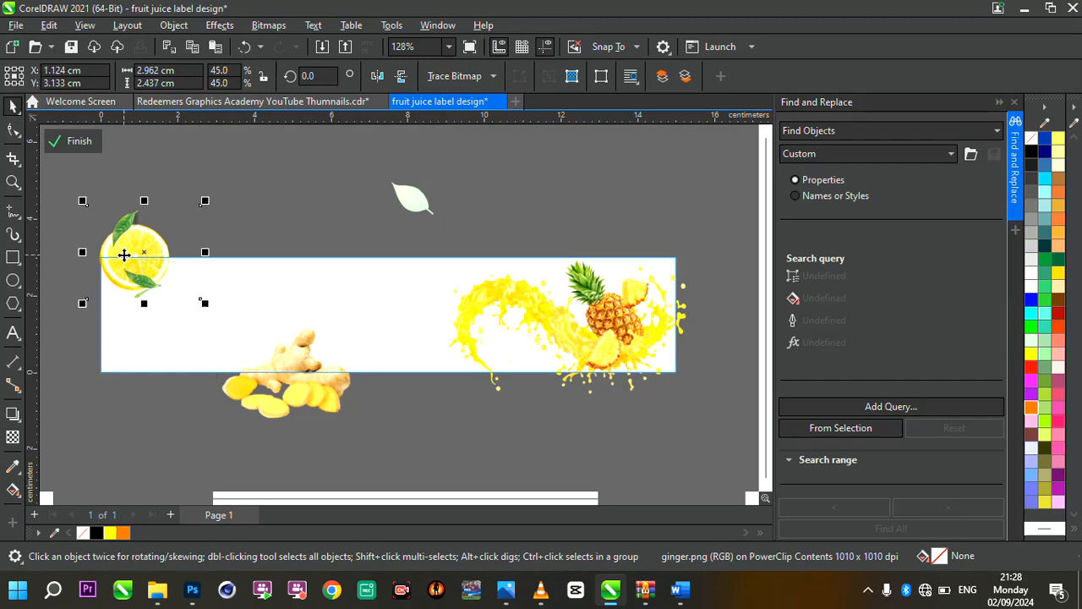
left_click_drag(124, 254, 163, 248)
scroll(140, 251, "up", 2)
scroll(309, 280, "down", 2)
scroll(252, 254, "up", 1)
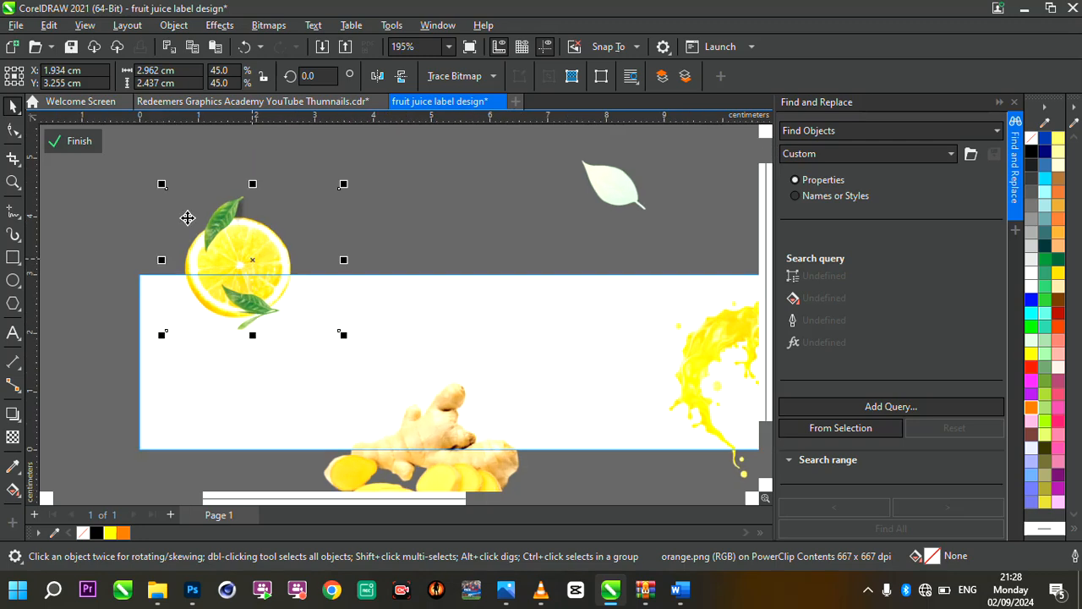
left_click_drag(161, 183, 141, 167)
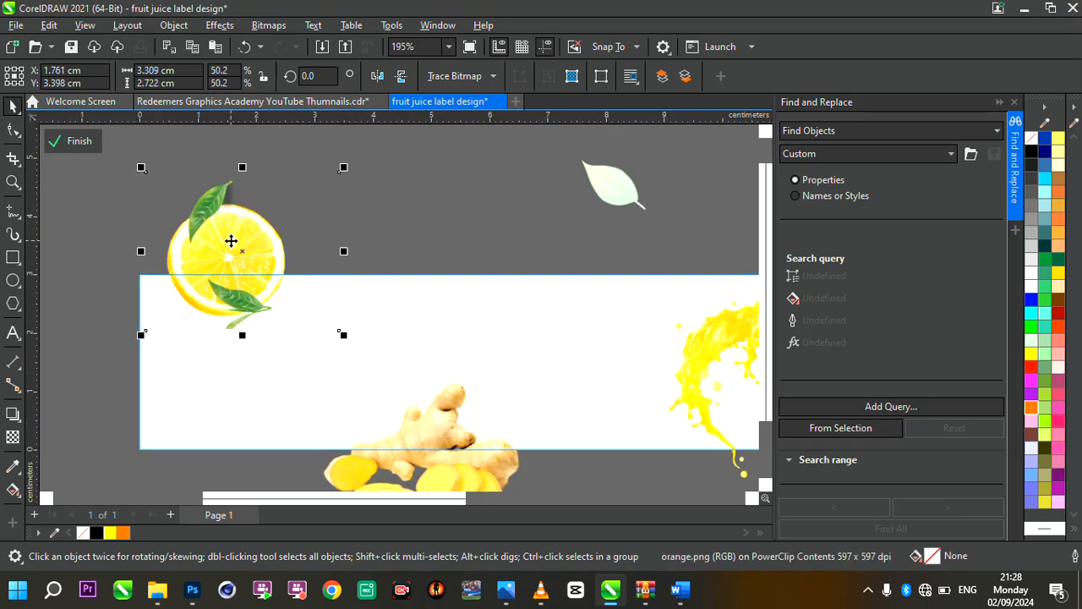
scroll(256, 242, "down", 1)
scroll(256, 242, "up", 2)
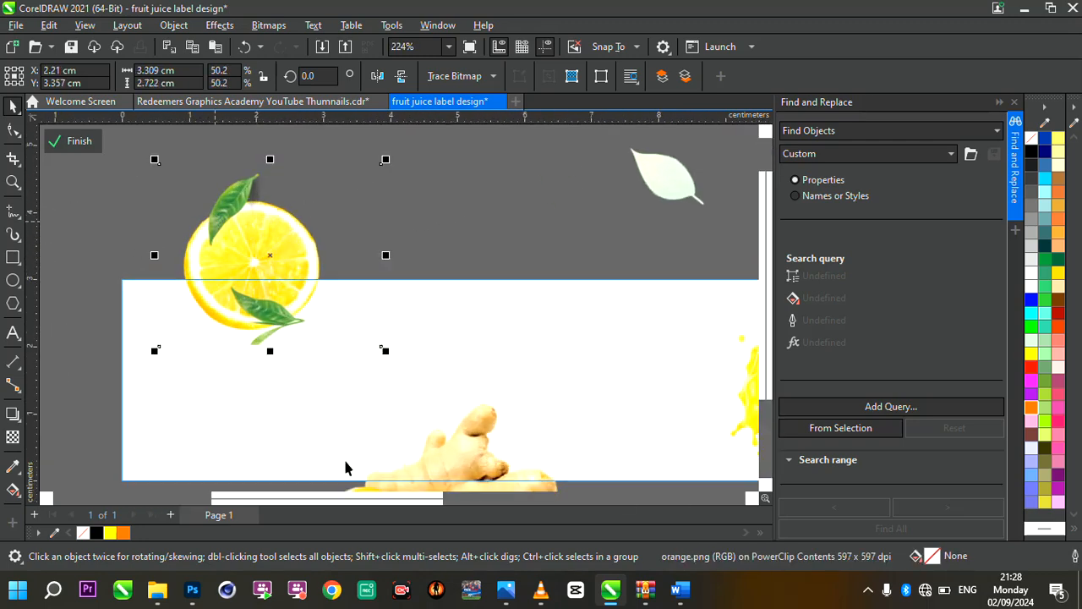
scroll(493, 431, "down", 1)
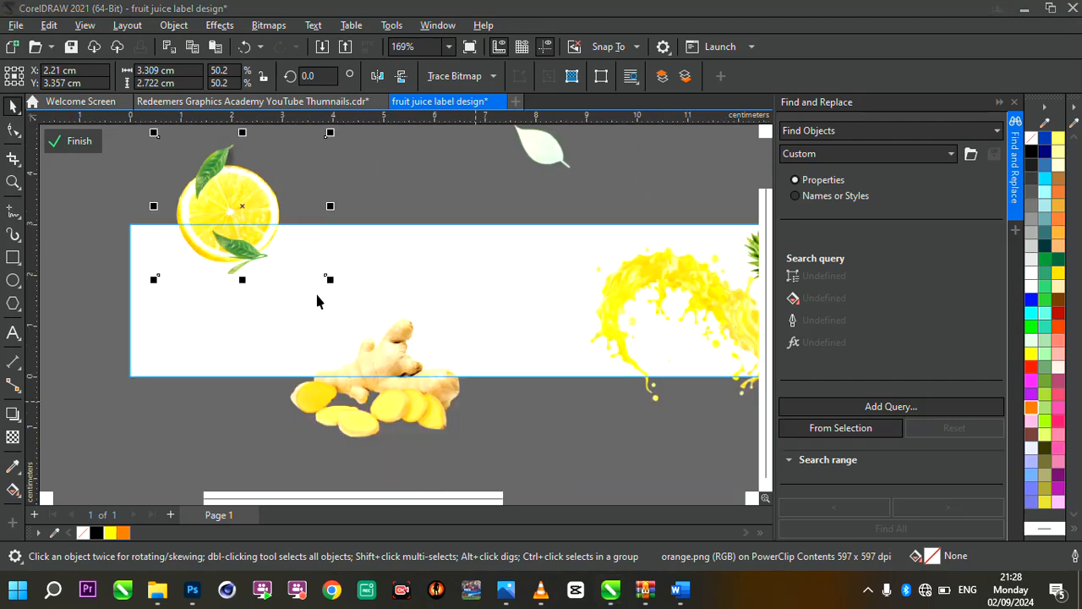
Apply a Motion Blur with distance 35 and direction 0 to the orange slice image
left_click(245, 203)
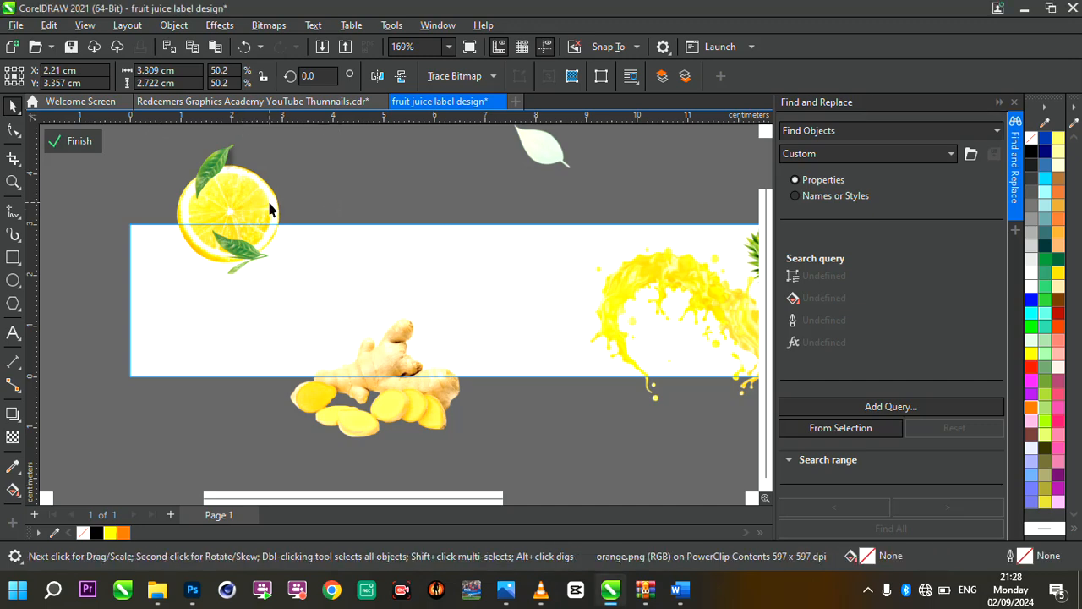
left_click(251, 197)
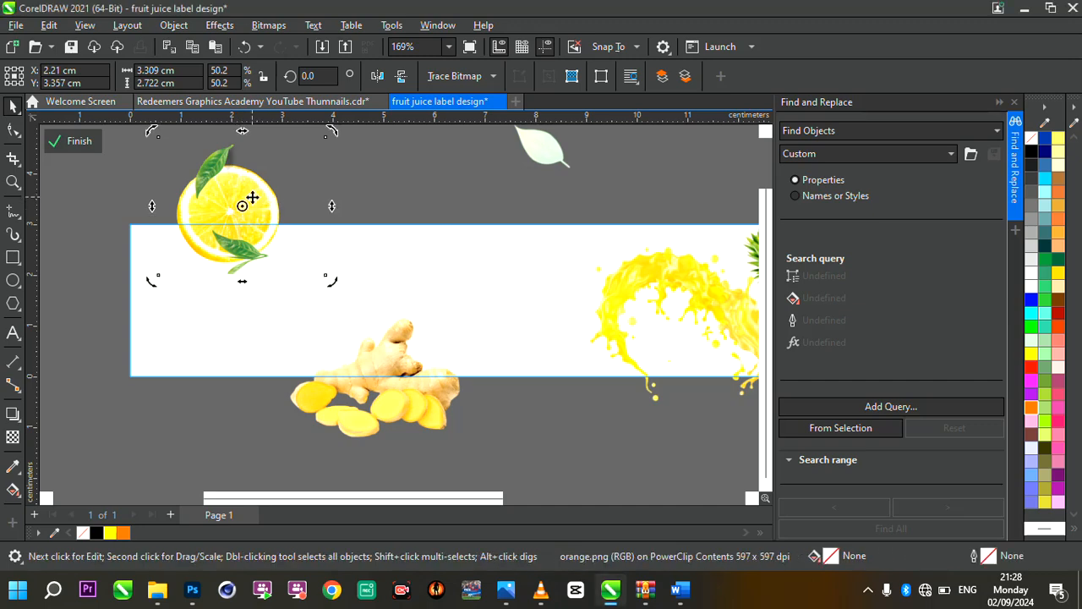
left_click(219, 26)
mouse_move(240, 123)
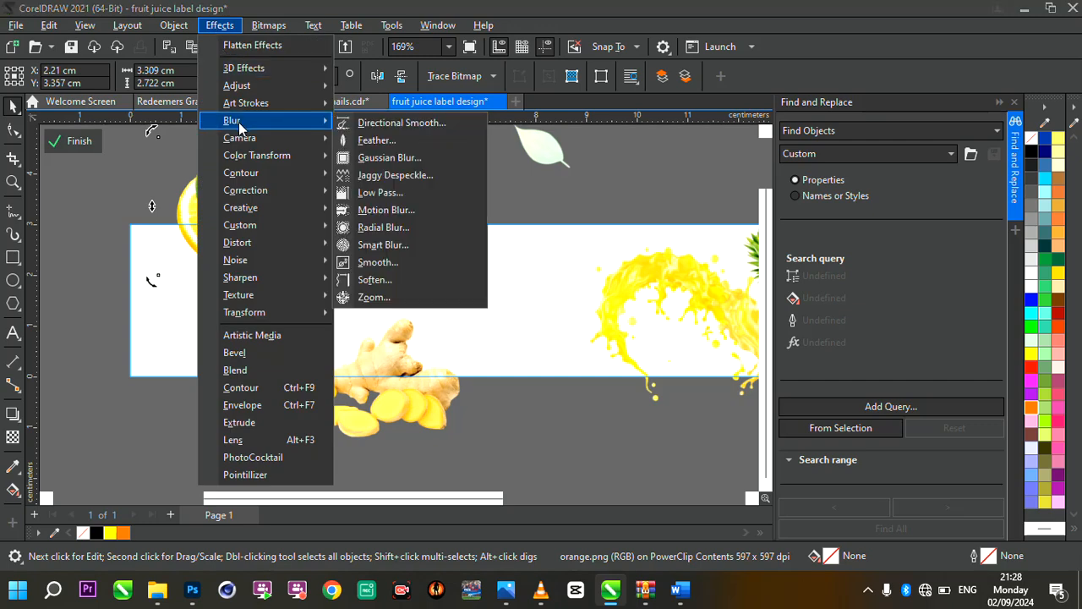
left_click(394, 209)
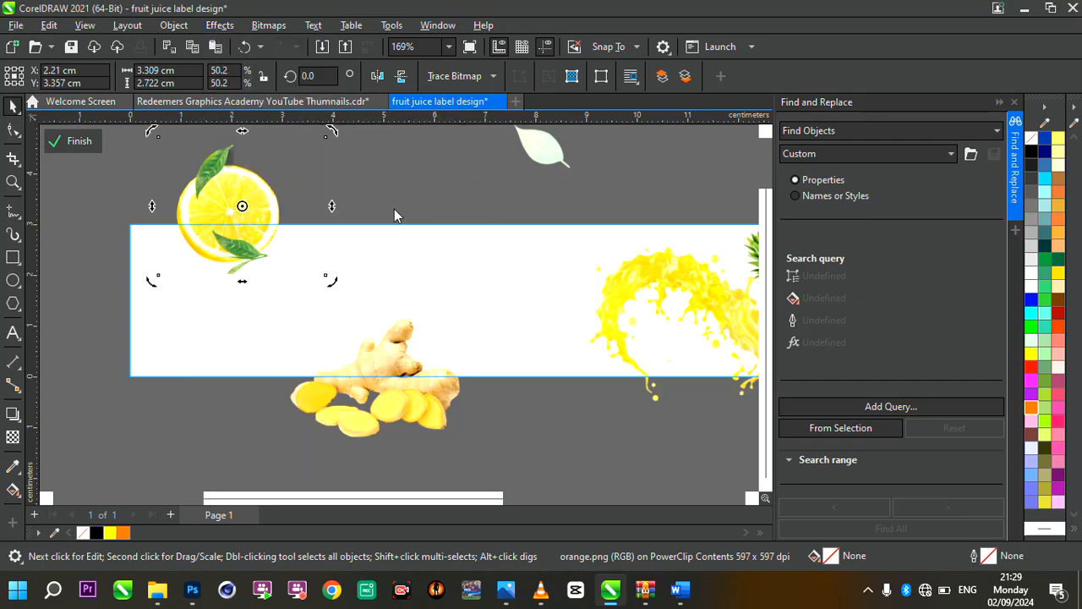
left_click_drag(486, 175, 599, 176)
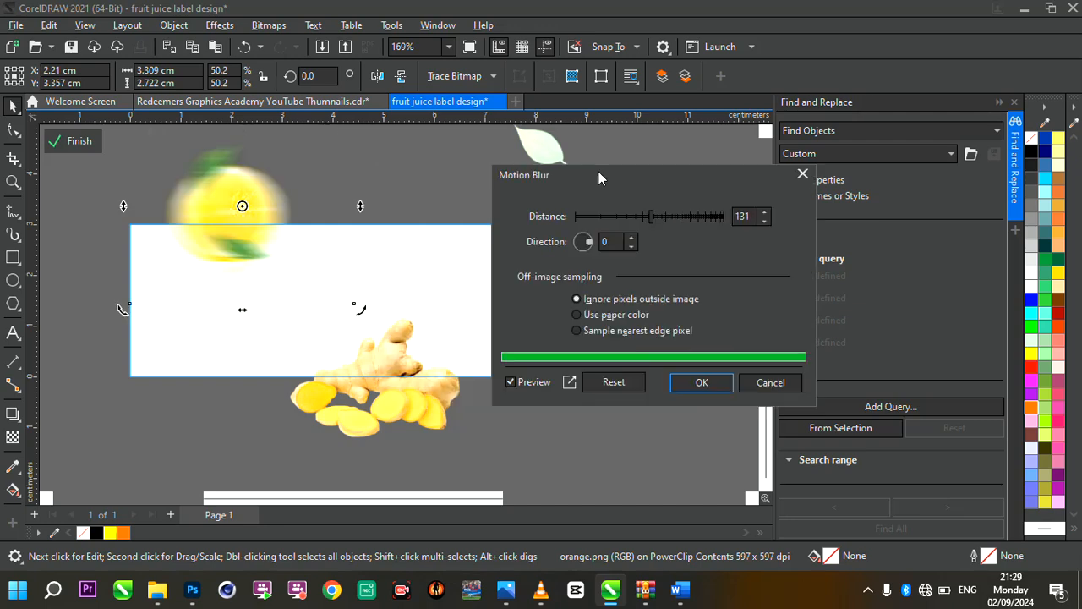
left_click(629, 215)
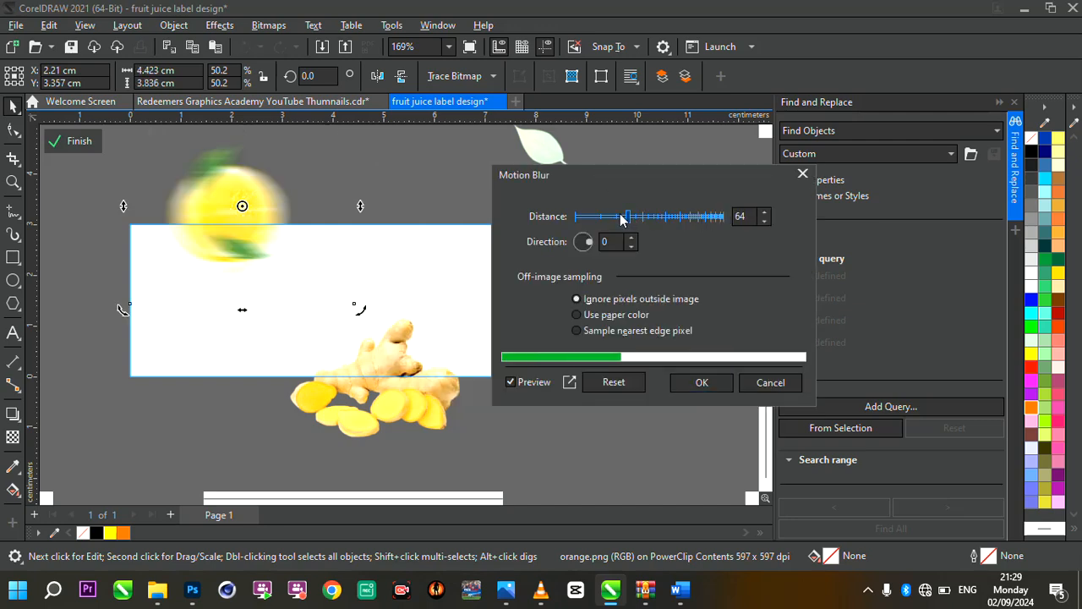
left_click_drag(626, 216, 614, 217)
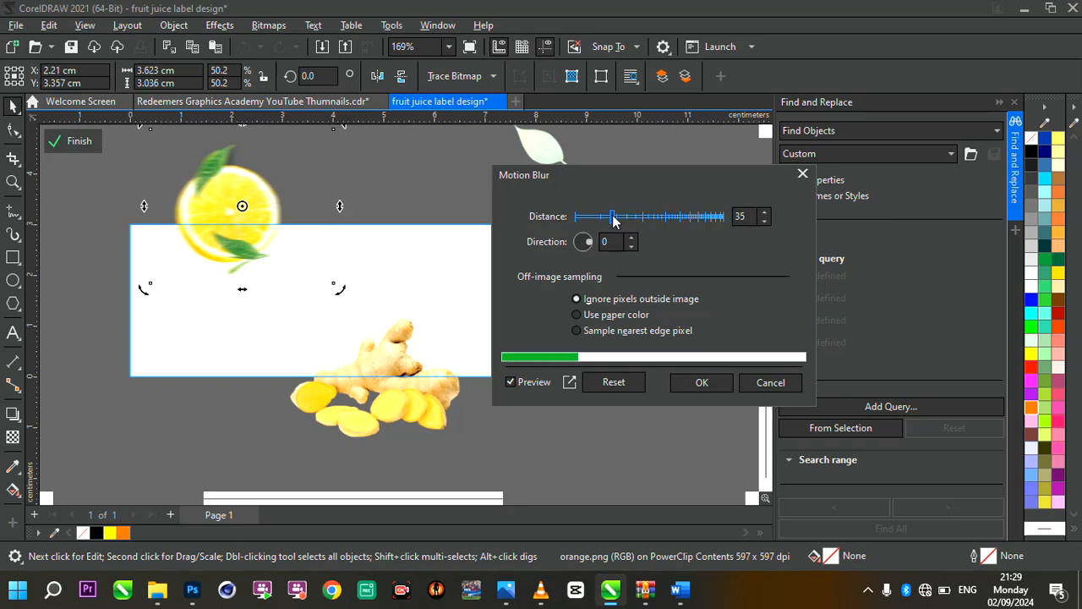
left_click(695, 382)
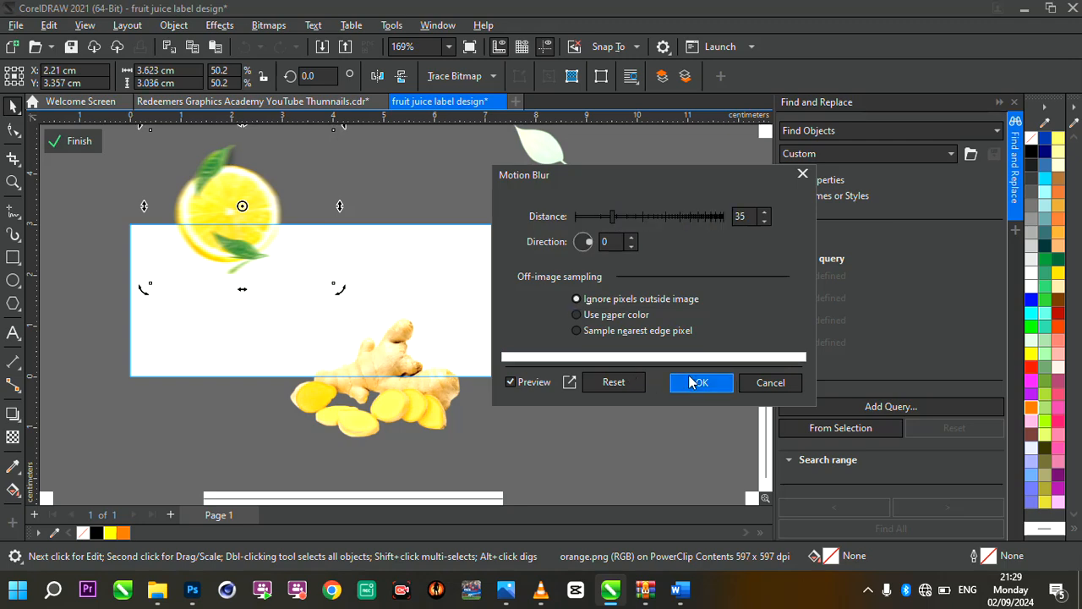
scroll(300, 224, "down", 4)
scroll(299, 222, "up", 4)
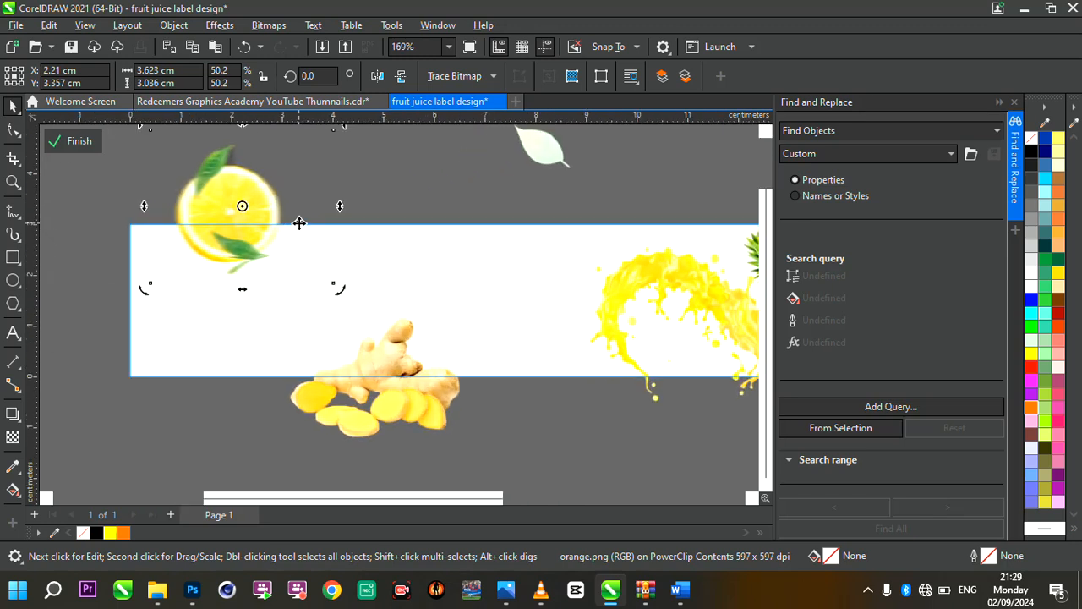
Finish editing the PowerClip contents and check the whole label
left_click(80, 143)
scroll(379, 324, "down", 3)
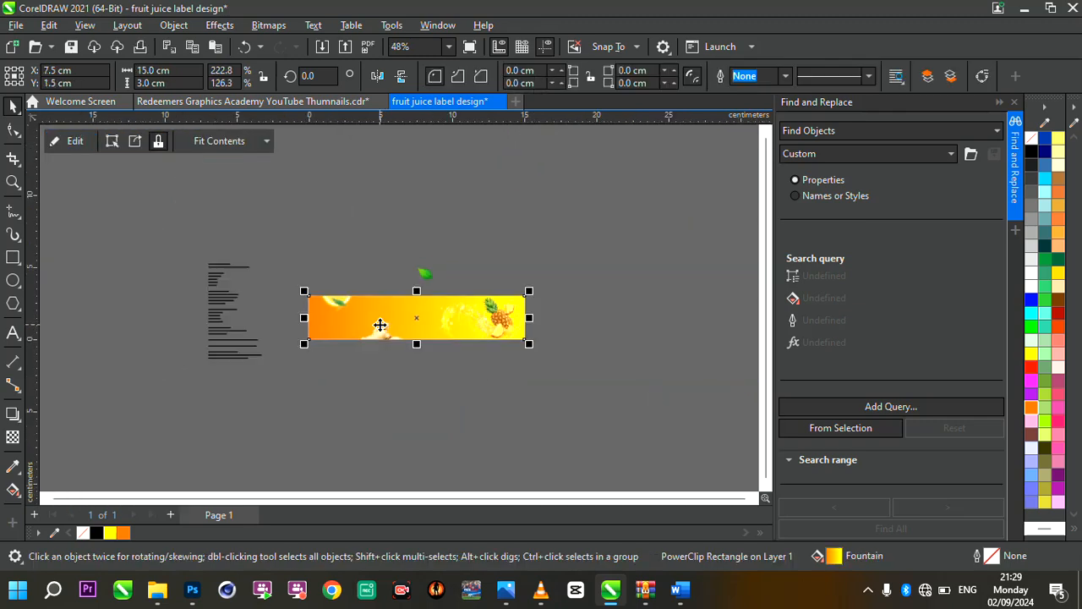
scroll(414, 323, "up", 2)
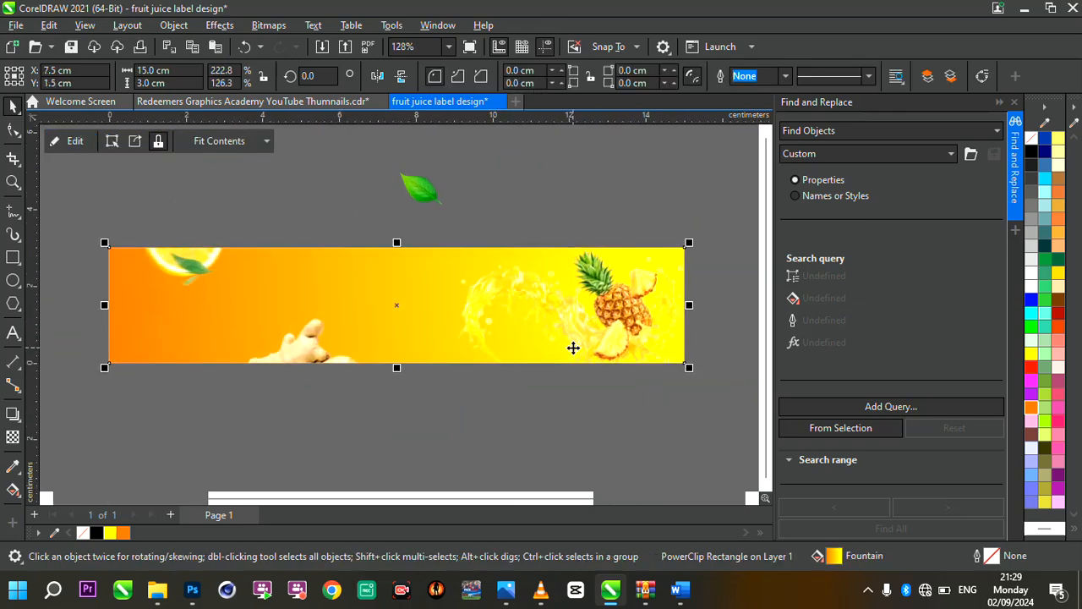
left_click(627, 329)
scroll(625, 330, "down", 2)
scroll(626, 330, "up", 3)
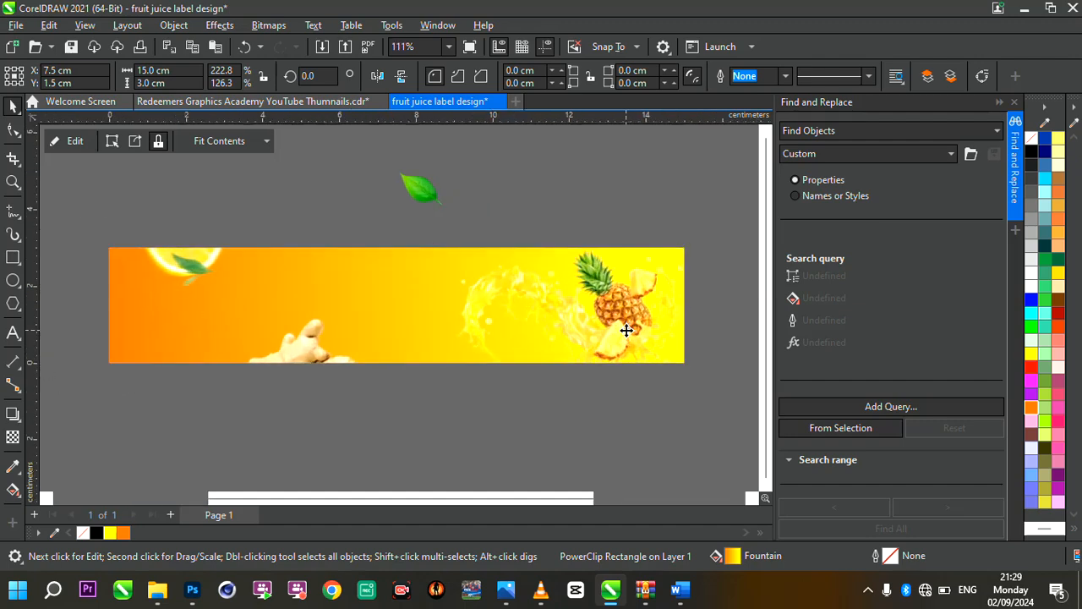
scroll(627, 330, "down", 1)
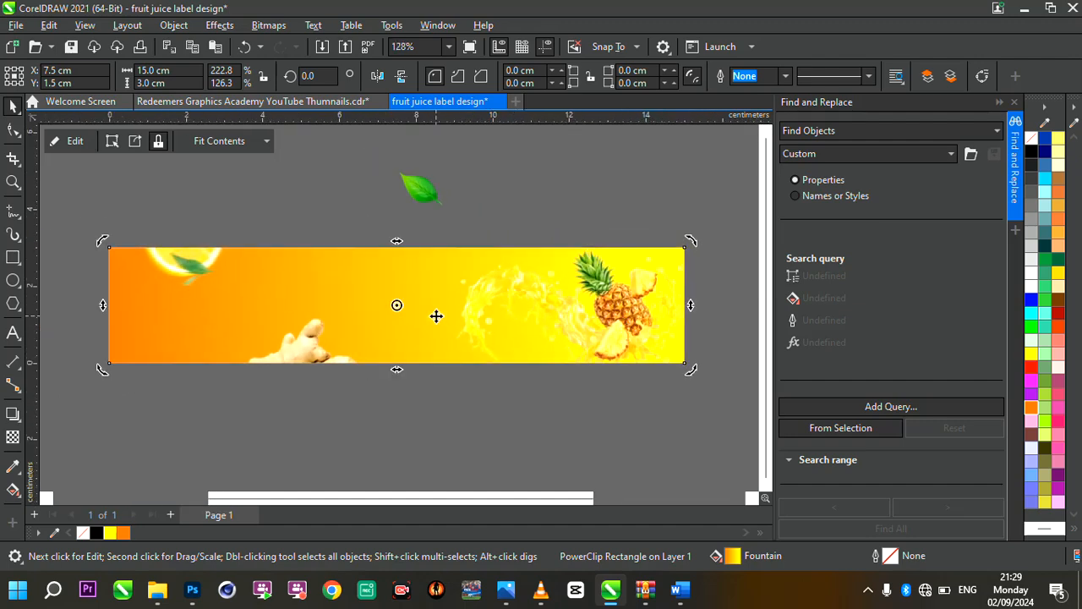
Cut the lines "Purepine Squeeze" and "100 percent Natural pineapple juice" from the pasted product text block
scroll(436, 315, "down", 3)
scroll(185, 264, "up", 6)
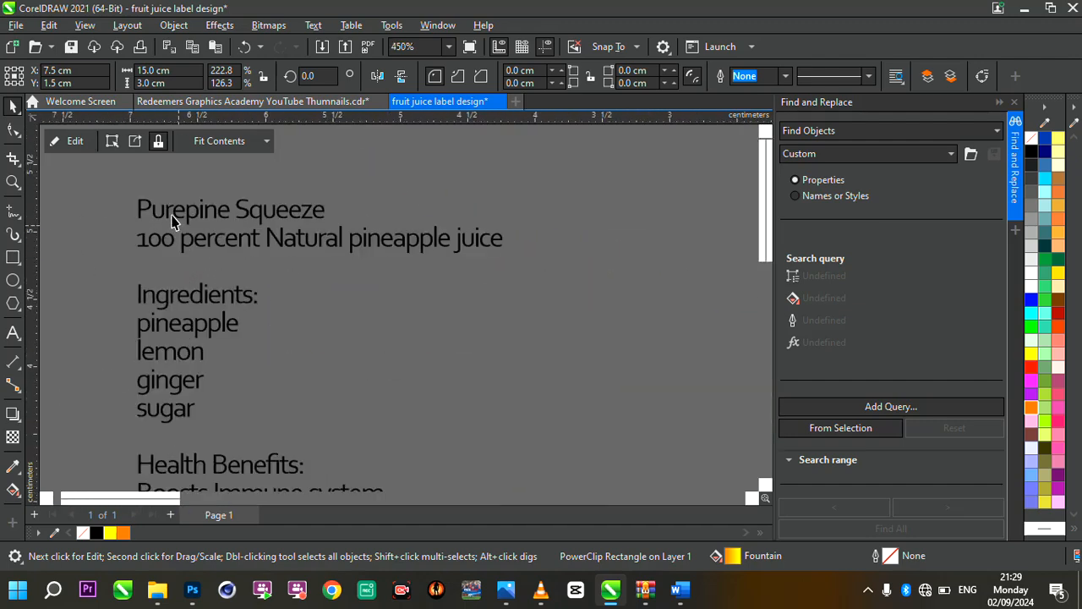
left_click(173, 222)
double_click(166, 210)
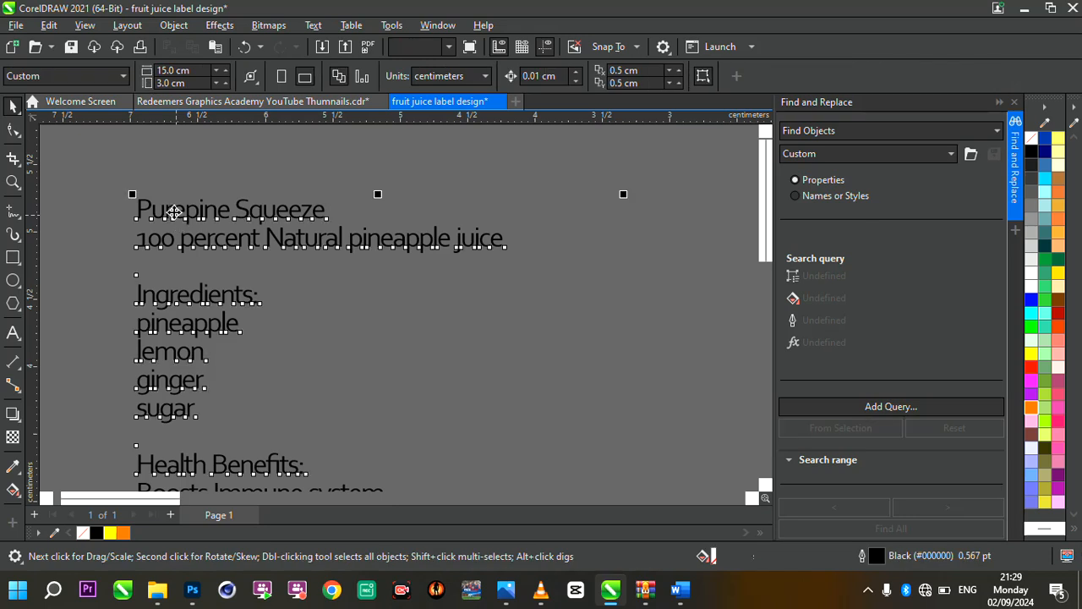
left_click_drag(137, 211, 526, 269)
key("ctrl+c")
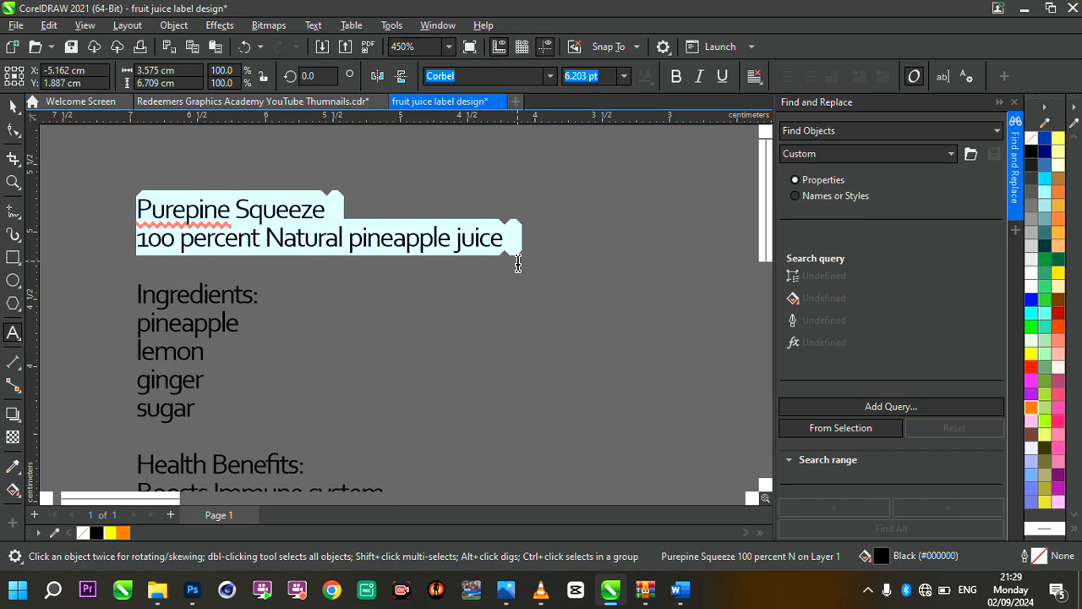
key("Delete")
Paste the two cut title lines as a separate text object on the label, left of the pineapple splash
scroll(287, 299, "down", 7)
scroll(516, 347, "up", 4)
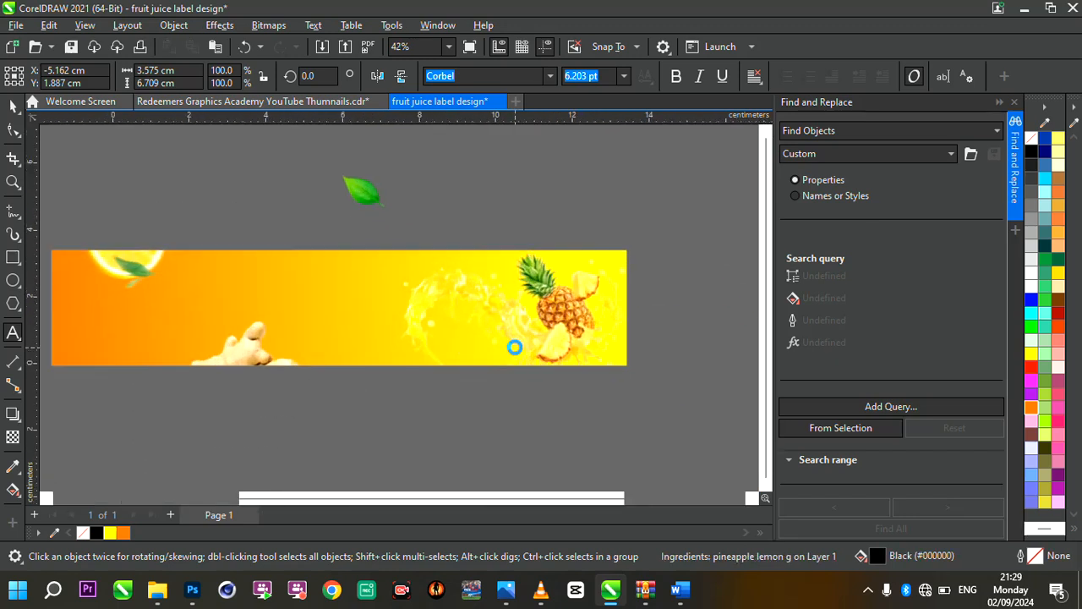
left_click(211, 252)
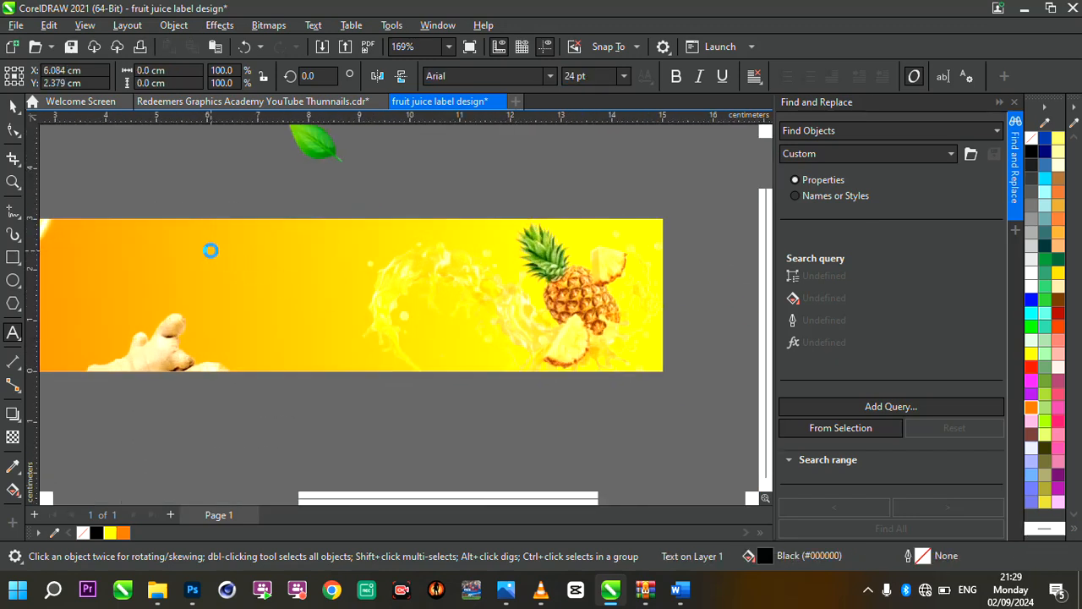
key("ctrl+v")
scroll(380, 285, "up", 2)
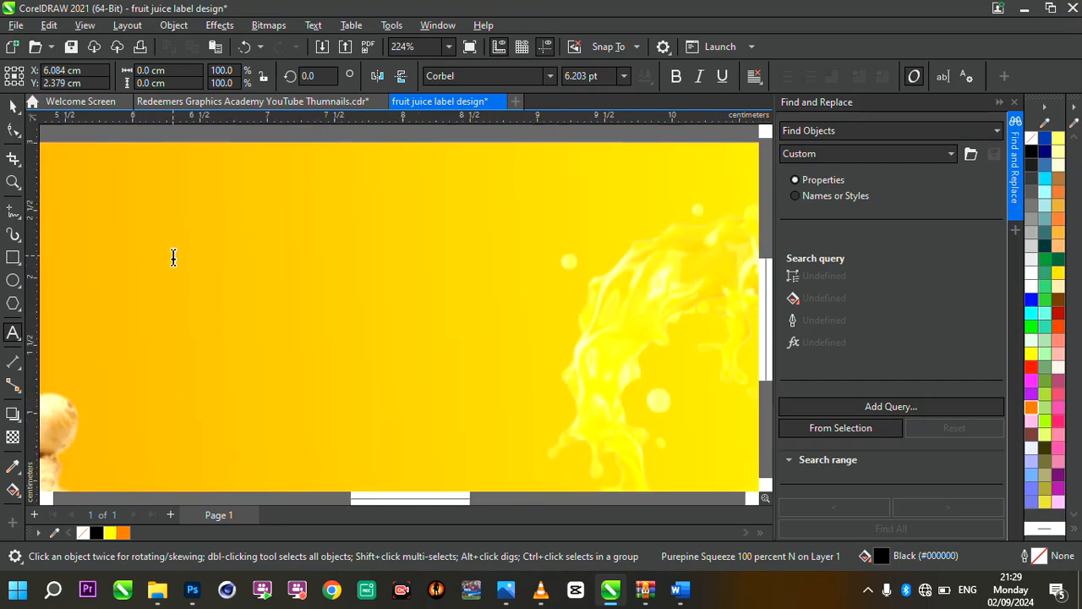
scroll(173, 257, "up", 2)
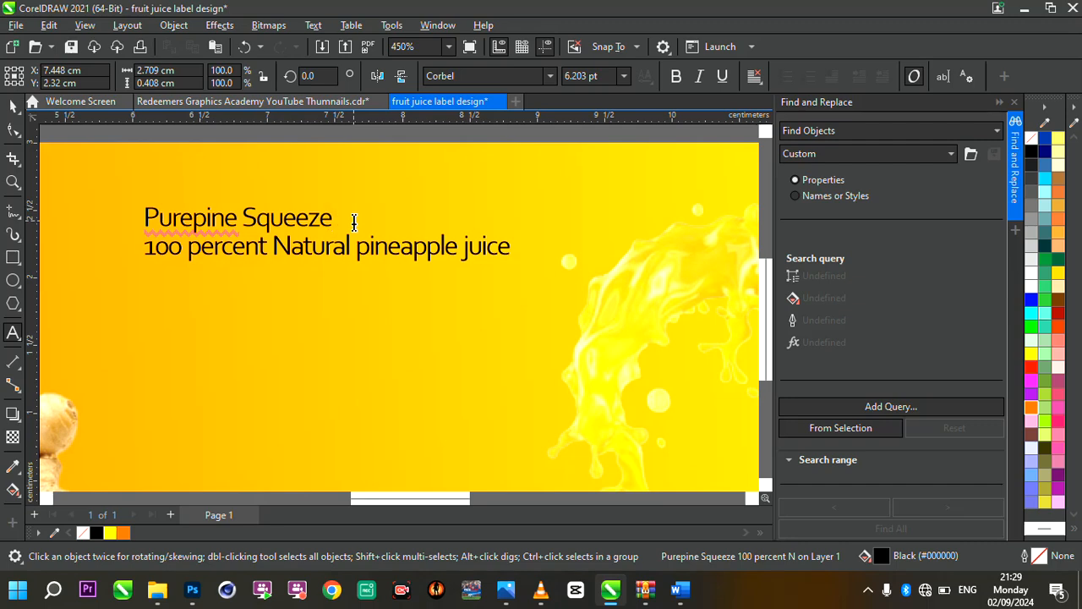
Break the title text apart into lines and then words, enlarging "Purepine Squeeze" to about 12.9 pt
key("ctrl+k")
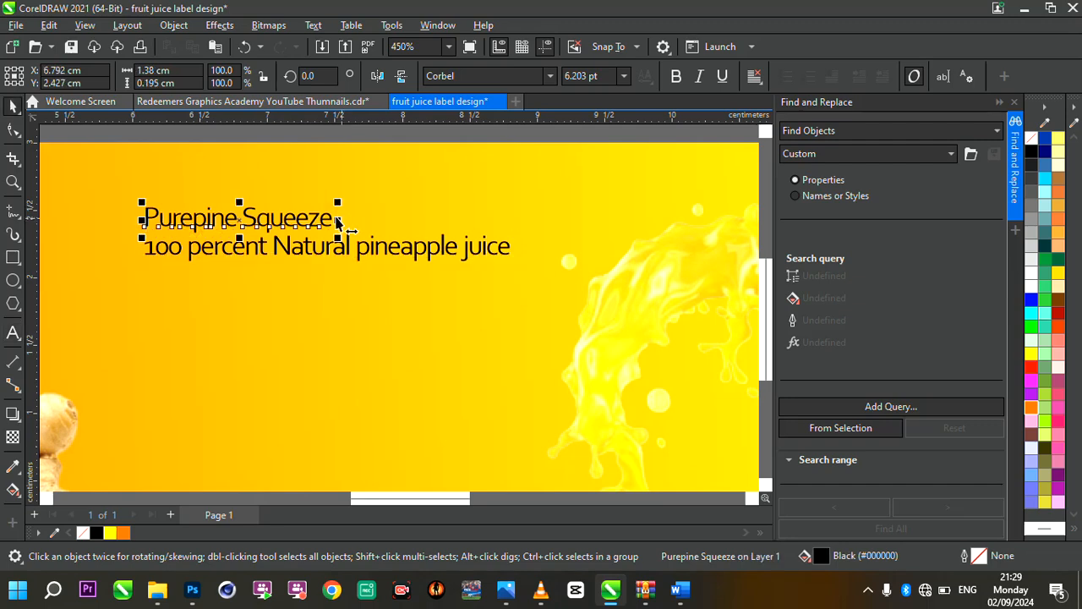
left_click_drag(337, 204, 539, 139)
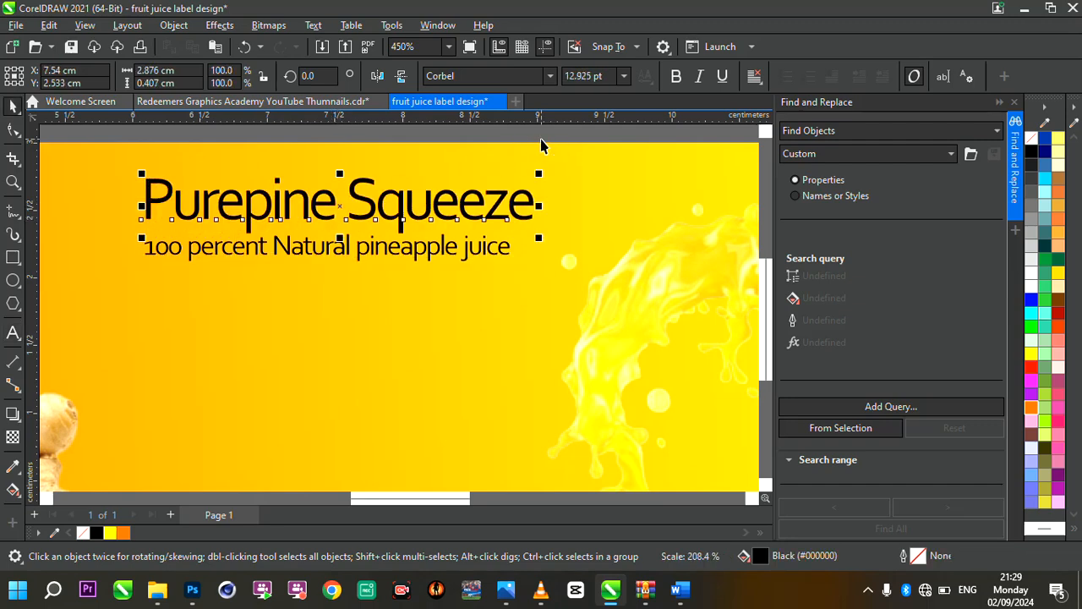
left_click(372, 218)
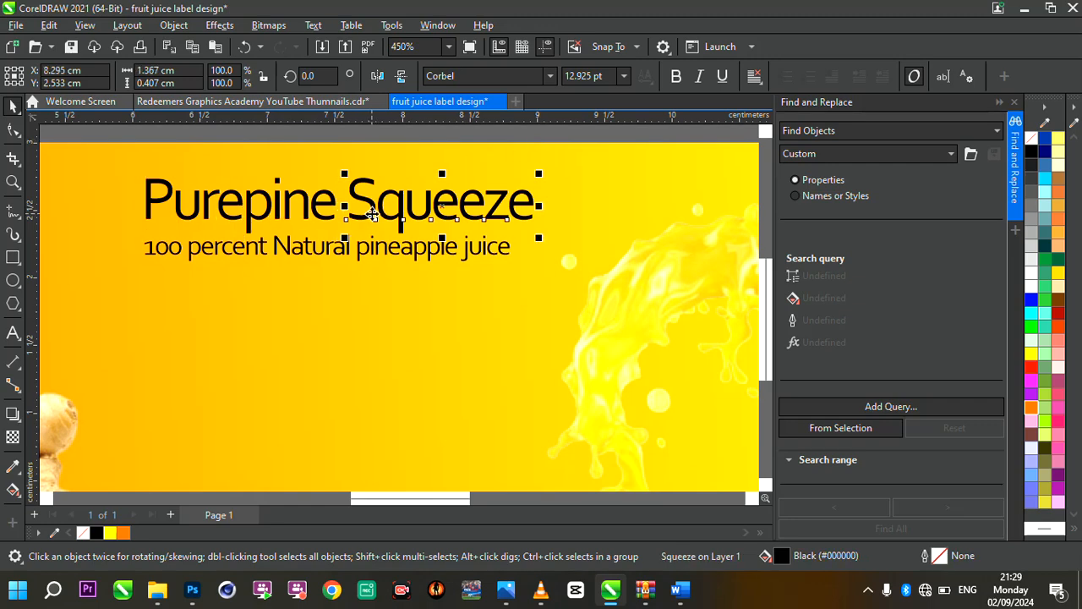
Move the line "100 percent Natural pineapple juice" down to just above the label's lower edge
scroll(376, 221, "down", 3)
left_click(394, 233)
left_click_drag(393, 234, 403, 392)
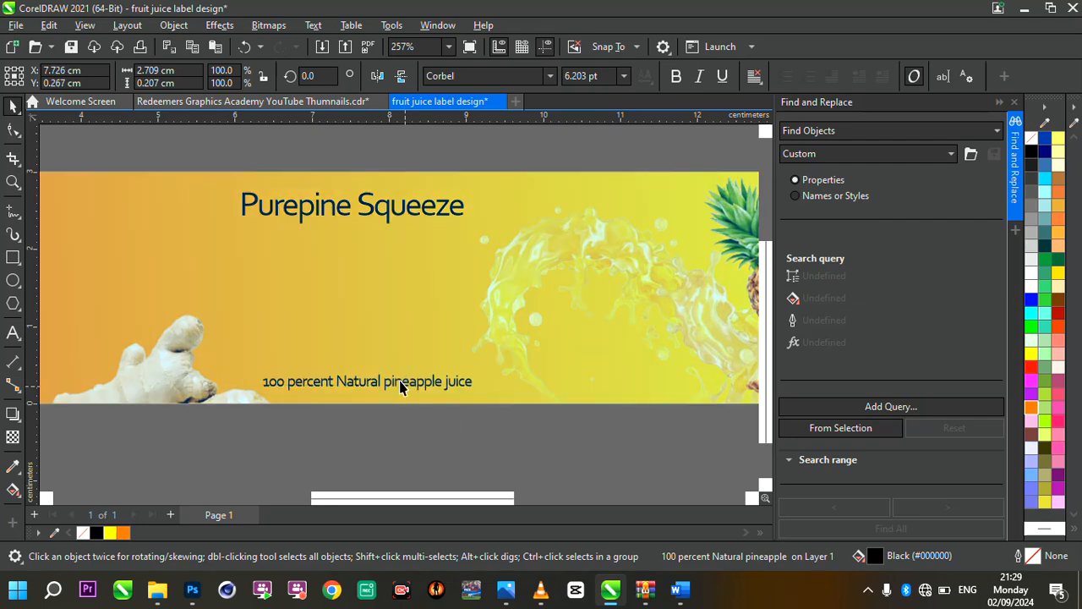
Move "Squeeze" below "Purepine", enlarge "Purepine" to about 22.5 pt and place it above "Squeeze"
scroll(349, 215, "up", 4)
left_click(386, 207)
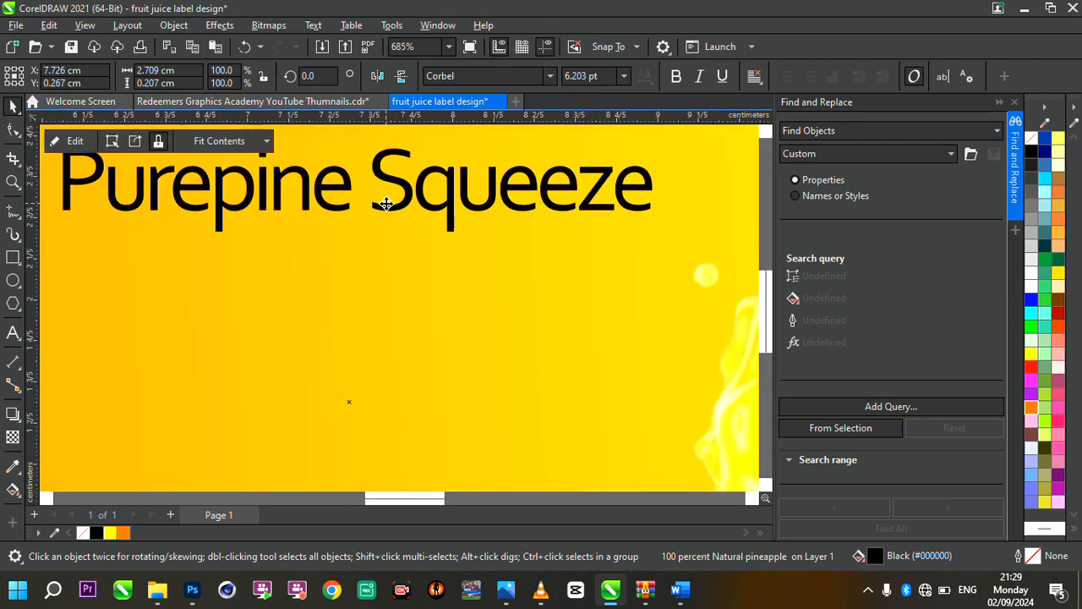
left_click(392, 206)
left_click_drag(384, 237, 252, 406)
double_click(321, 203)
left_click_drag(320, 203, 436, 215)
left_click_drag(361, 244, 583, 309)
left_click(11, 105)
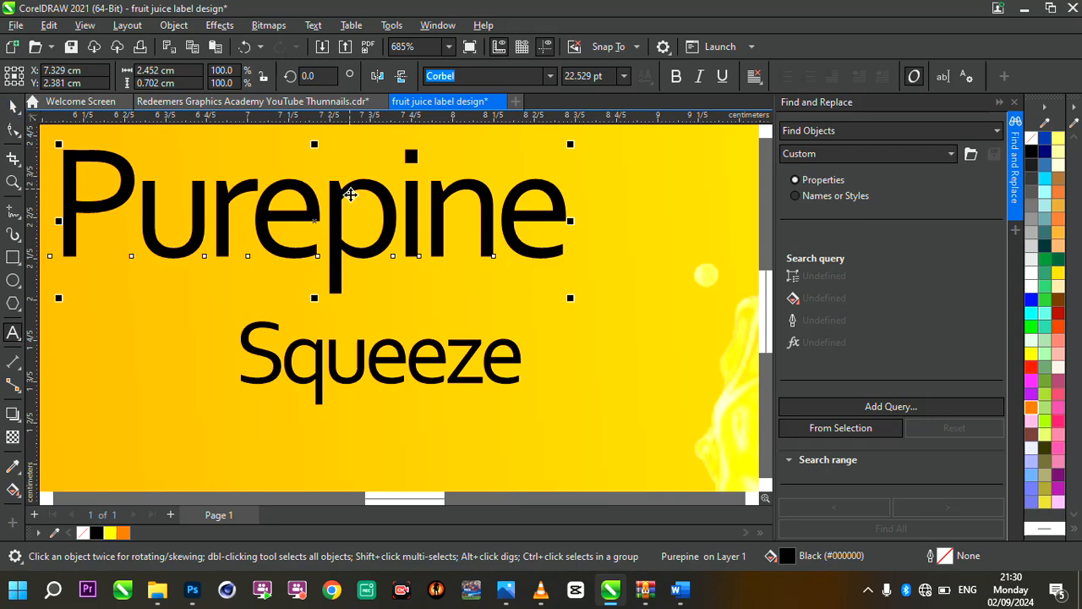
left_click_drag(340, 197, 399, 200)
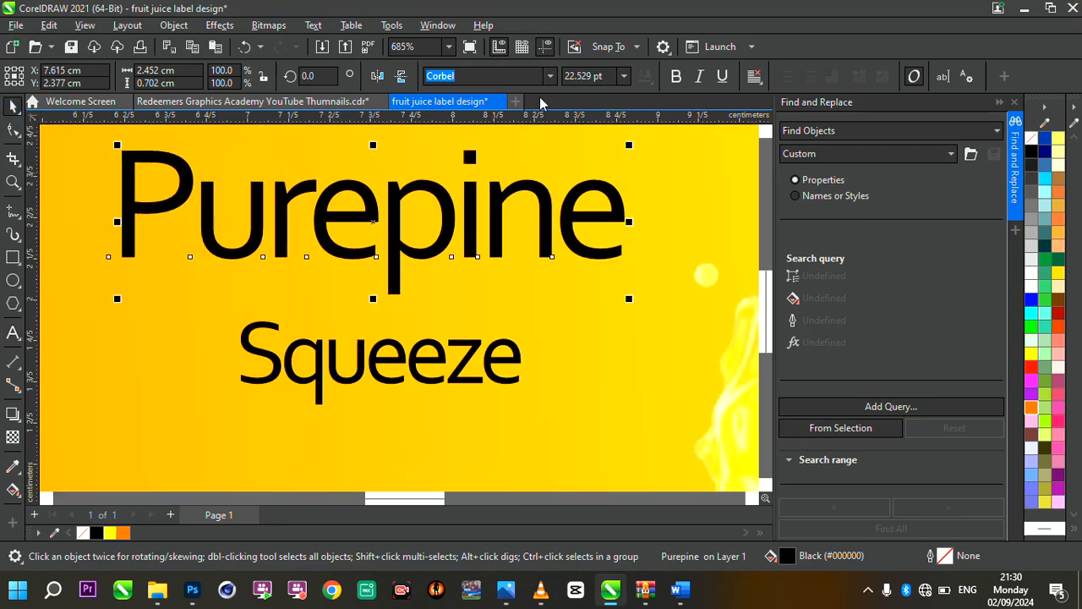
Set the font of "Purepine" to Krinkes Decor PERSONAL USE
left_click(550, 77)
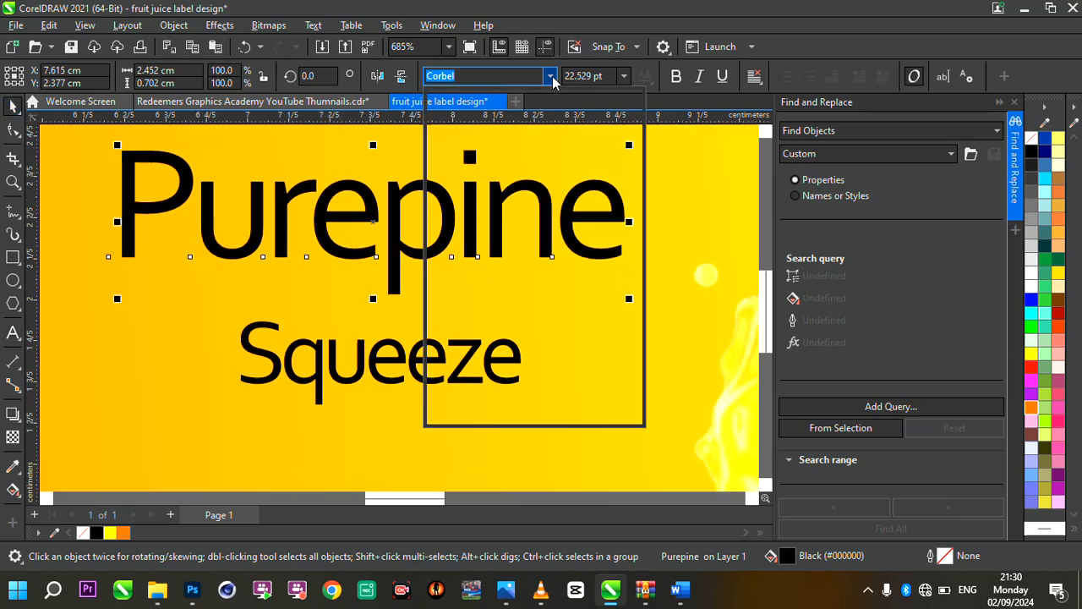
left_click(489, 76)
double_click(488, 76)
type("kr")
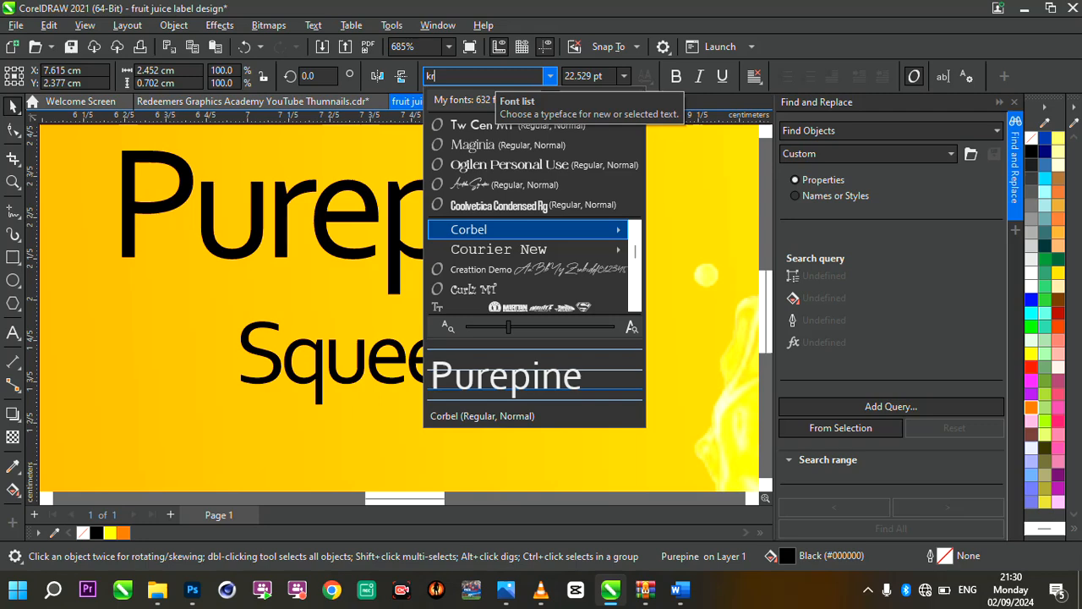
type("inke")
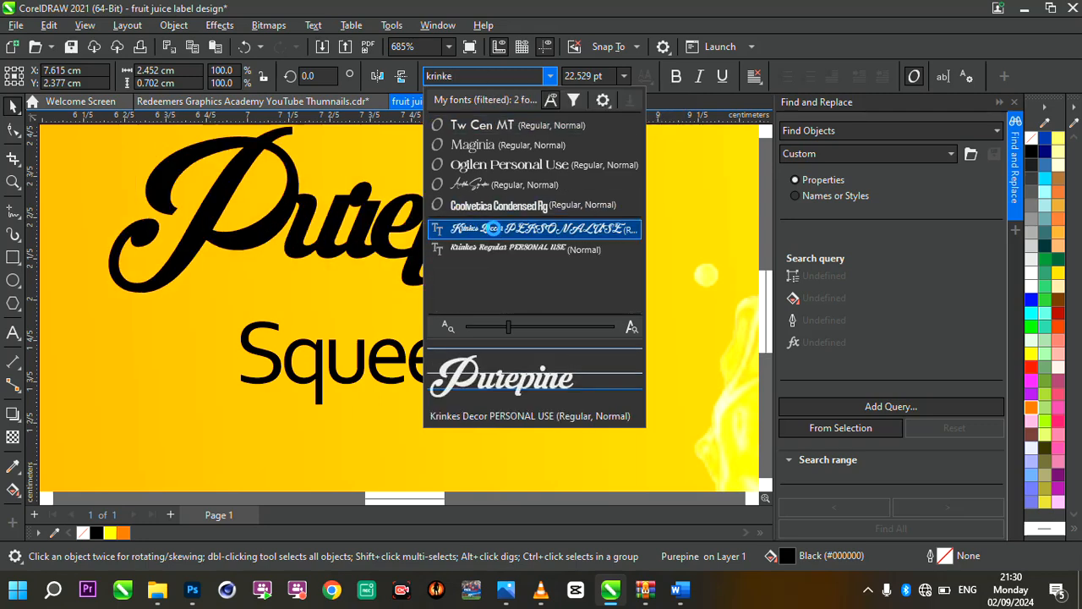
left_click(491, 228)
Widen the letter spacing of "Purepine" with the Shape tool so its script letters no longer overlap
scroll(490, 228, "down", 4)
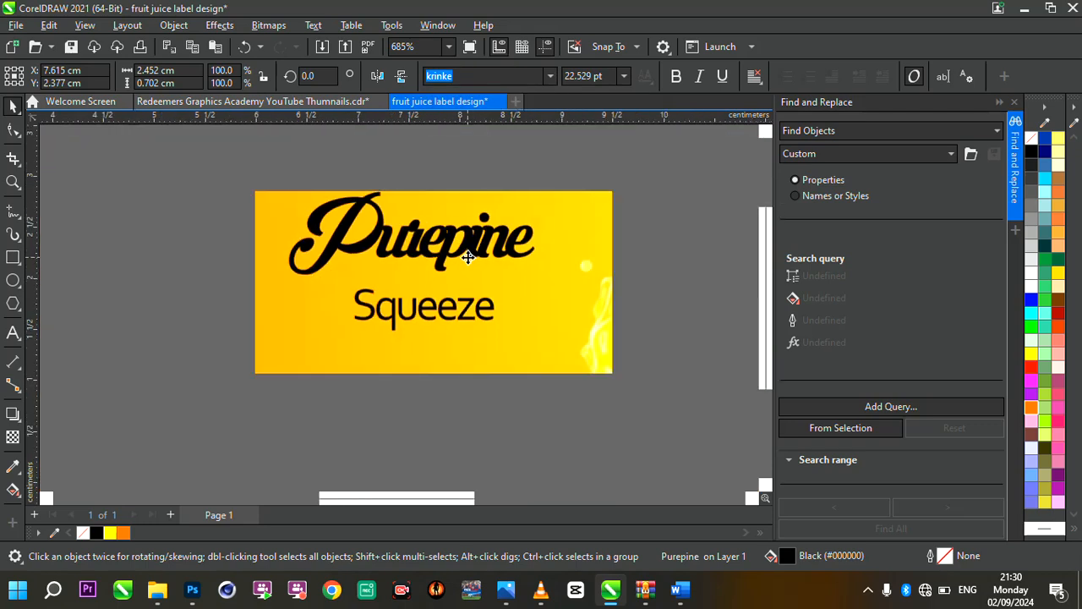
scroll(520, 233, "up", 2)
scroll(521, 233, "up", 1)
left_click(13, 130)
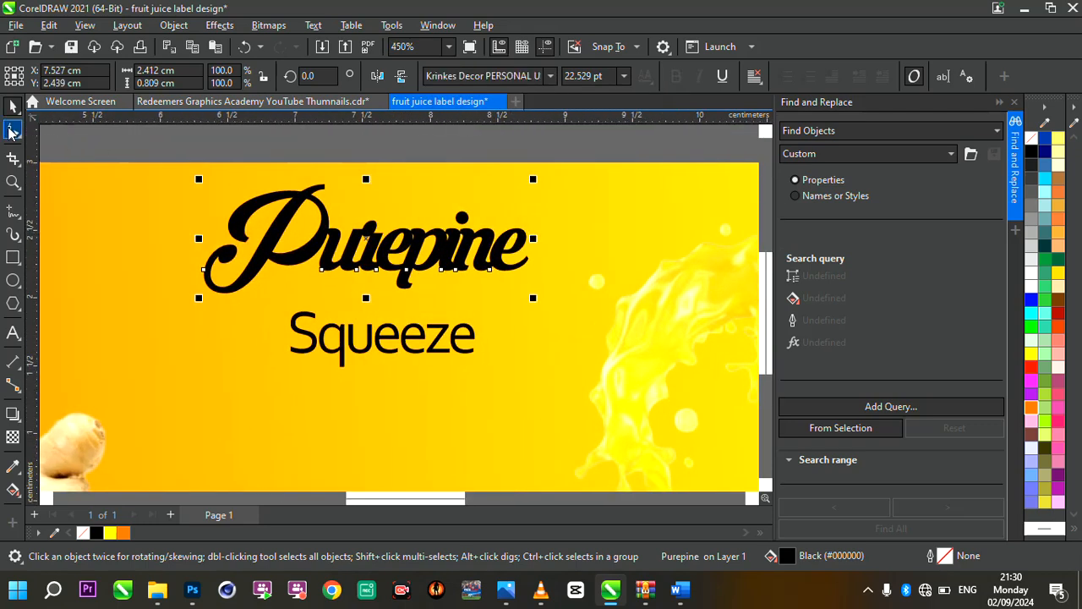
scroll(388, 292, "up", 1)
scroll(535, 298, "down", 1)
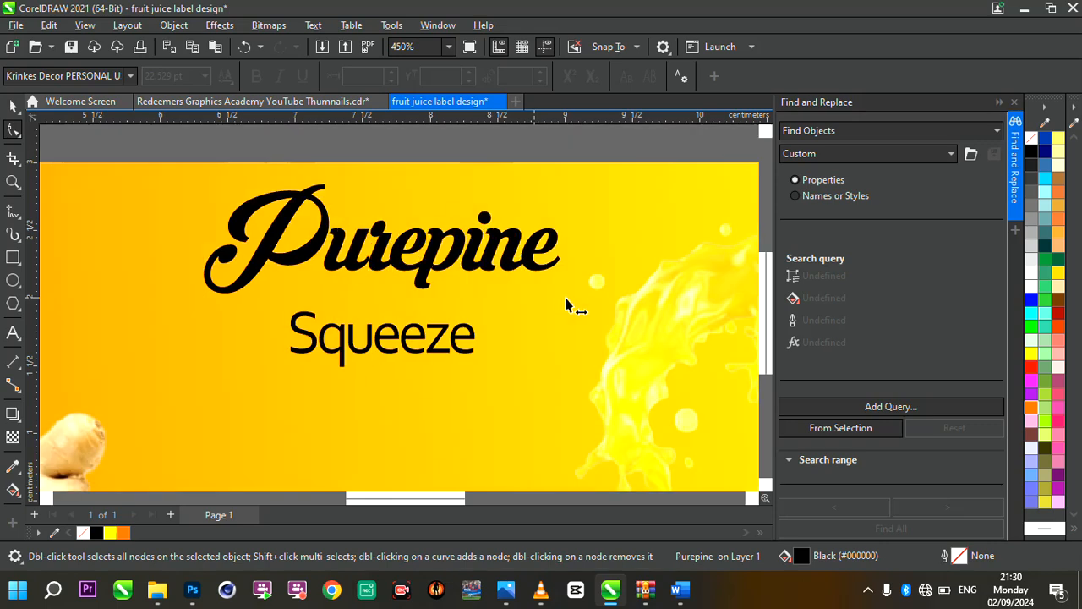
scroll(454, 230, "down", 1)
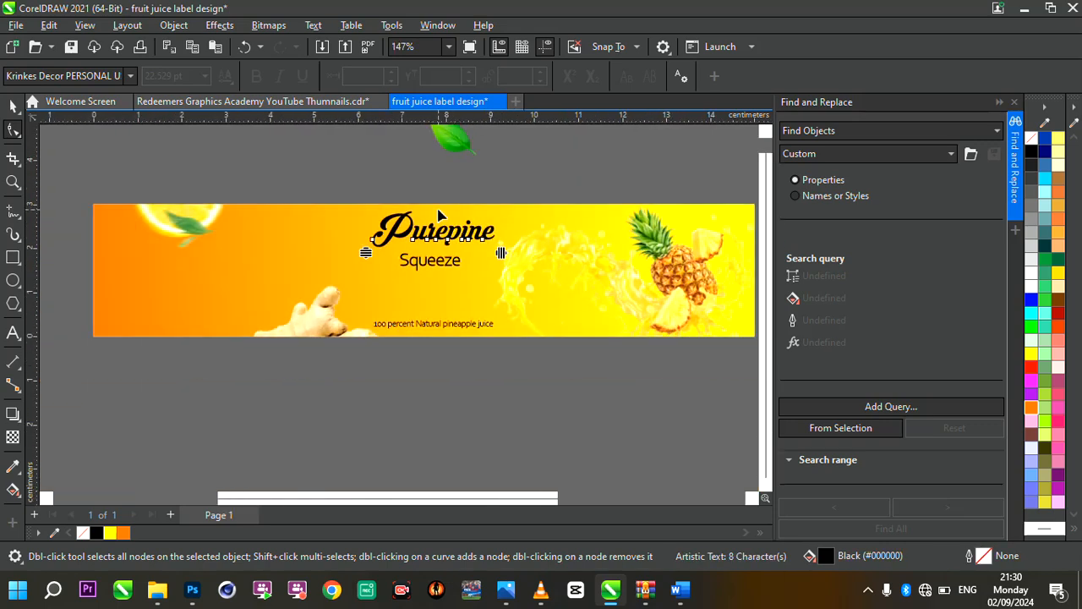
scroll(439, 207, "up", 2)
Enlarge "Purepine" to about 3.16 cm wide and centre it above "Squeeze" near the label's upper edge
left_click(13, 107)
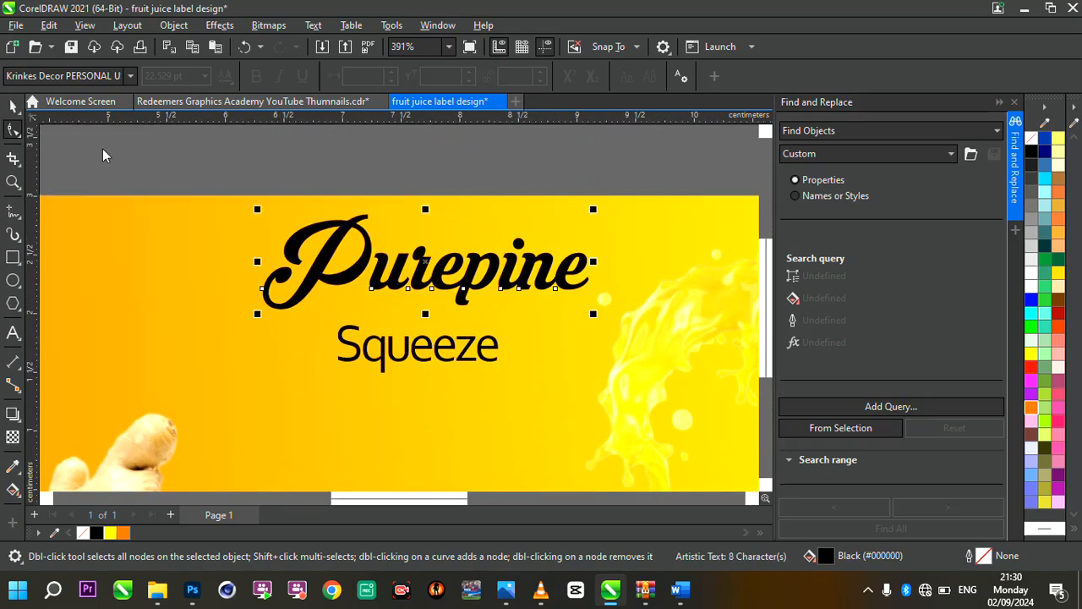
left_click_drag(222, 340, 211, 350)
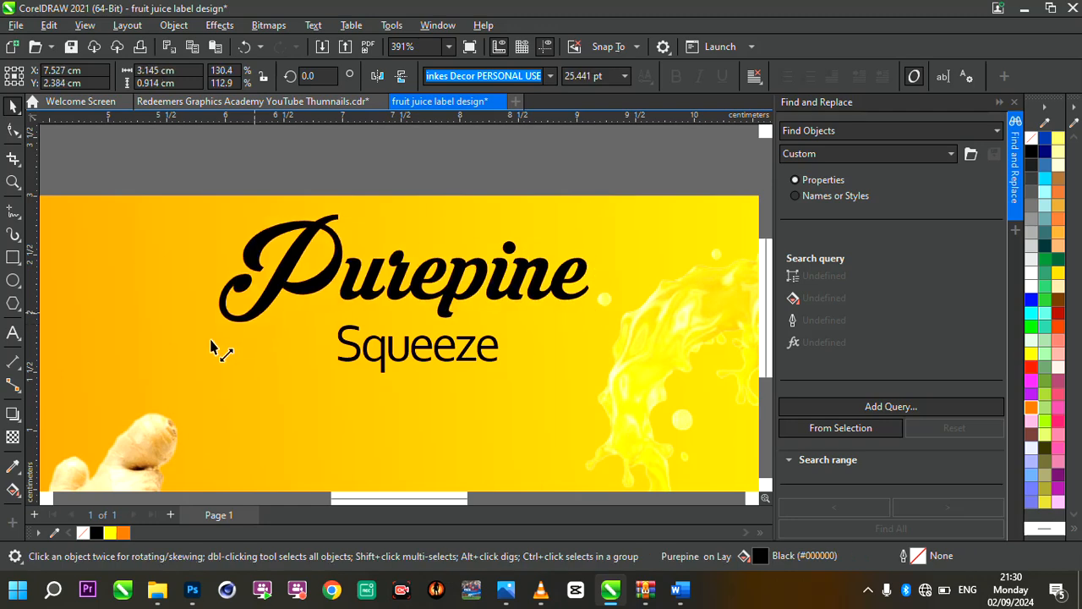
left_click_drag(412, 267, 417, 270)
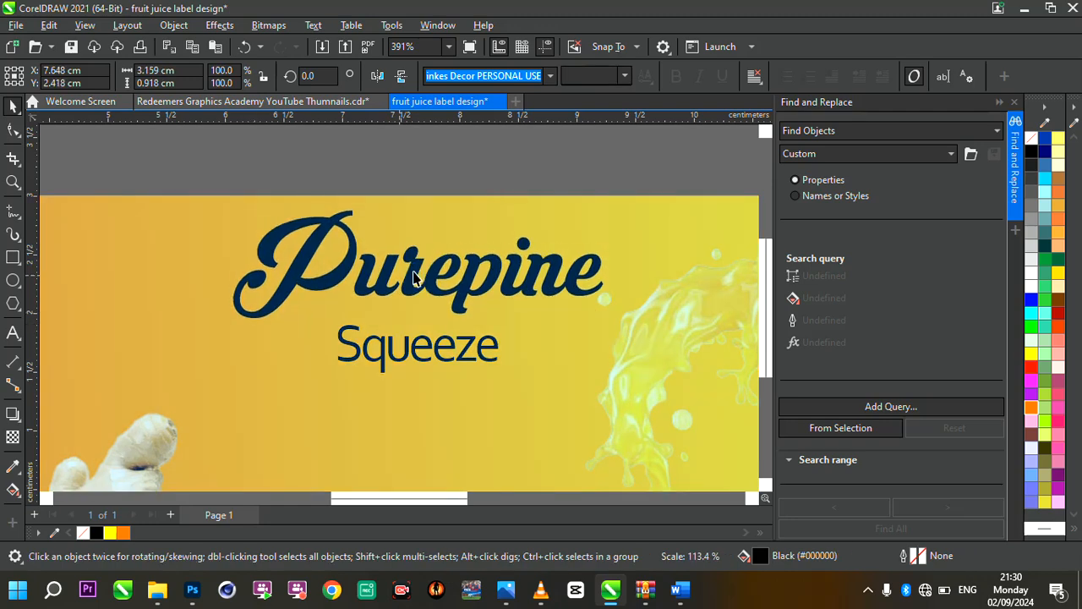
Set "Squeeze" to Krinkes Decor PERSONAL USE, enlarge it to about 25.7 pt and place it close beneath "Purepine"
left_click(464, 352)
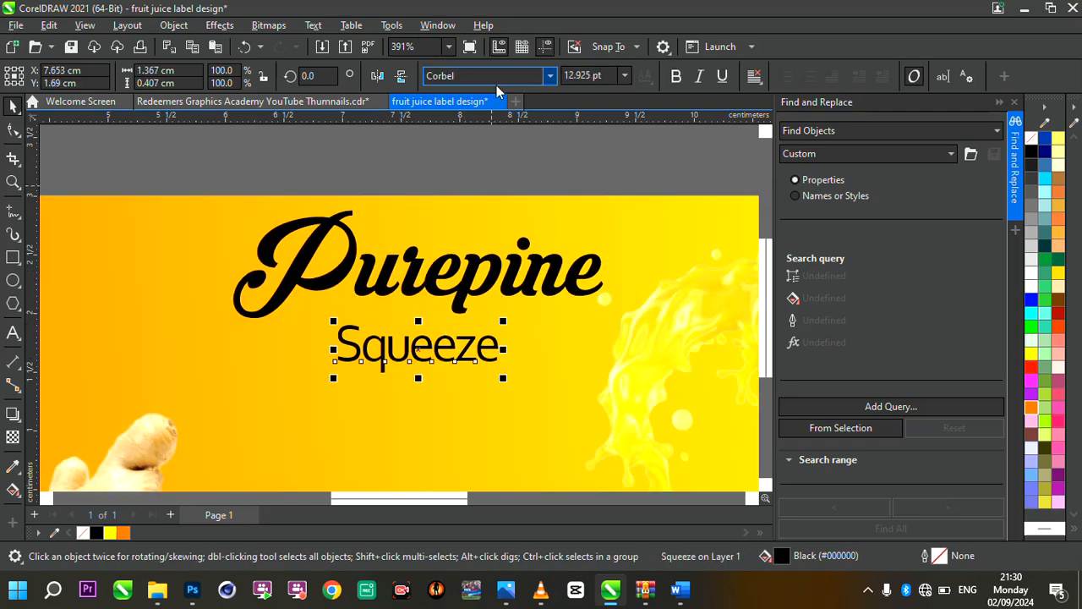
left_click(546, 76)
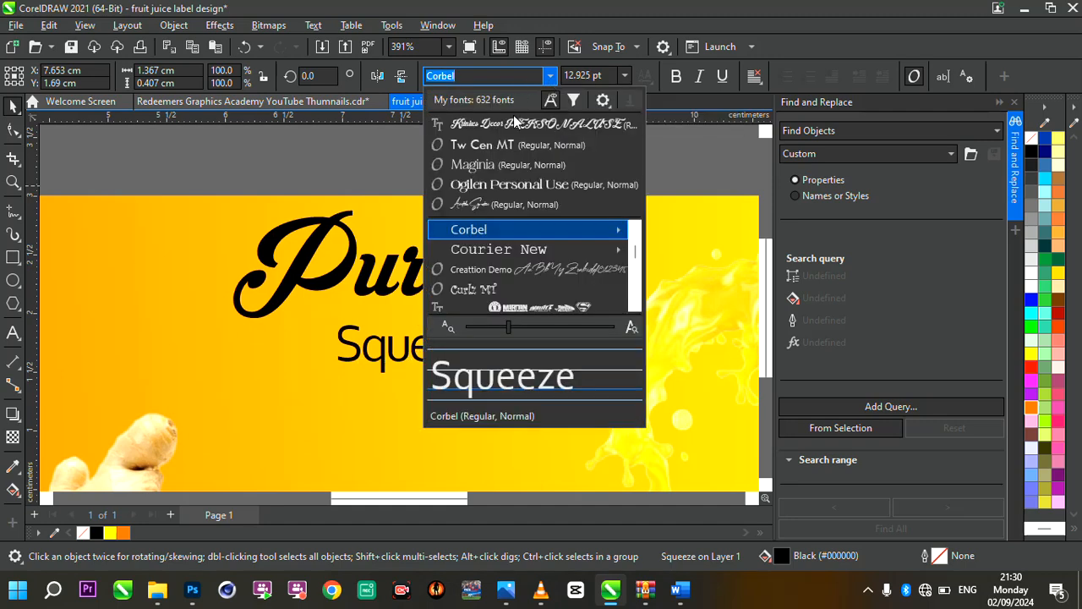
left_click(514, 125)
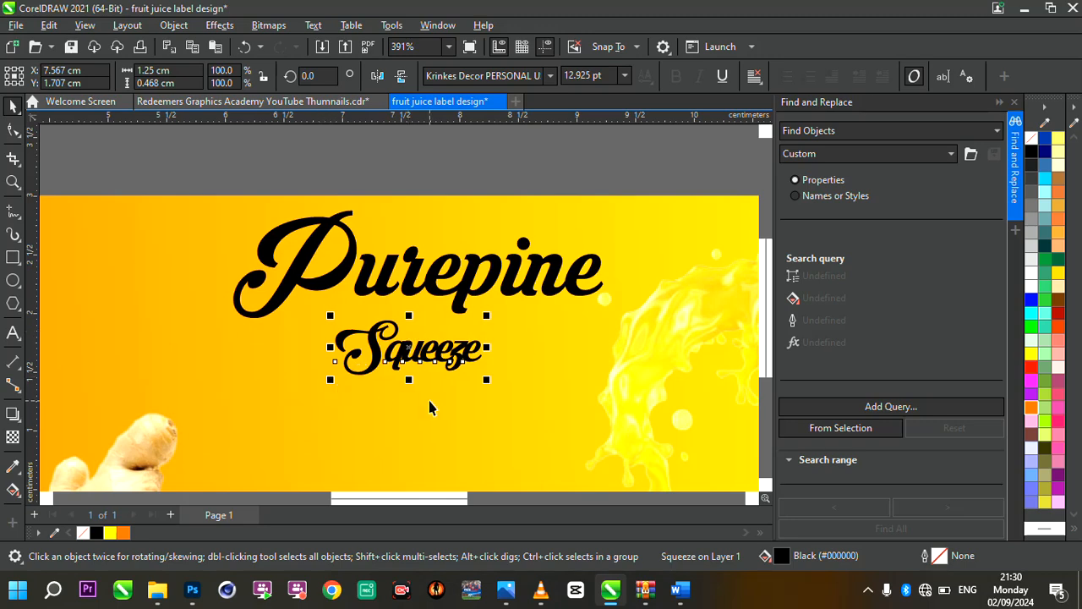
left_click_drag(330, 387, 181, 435)
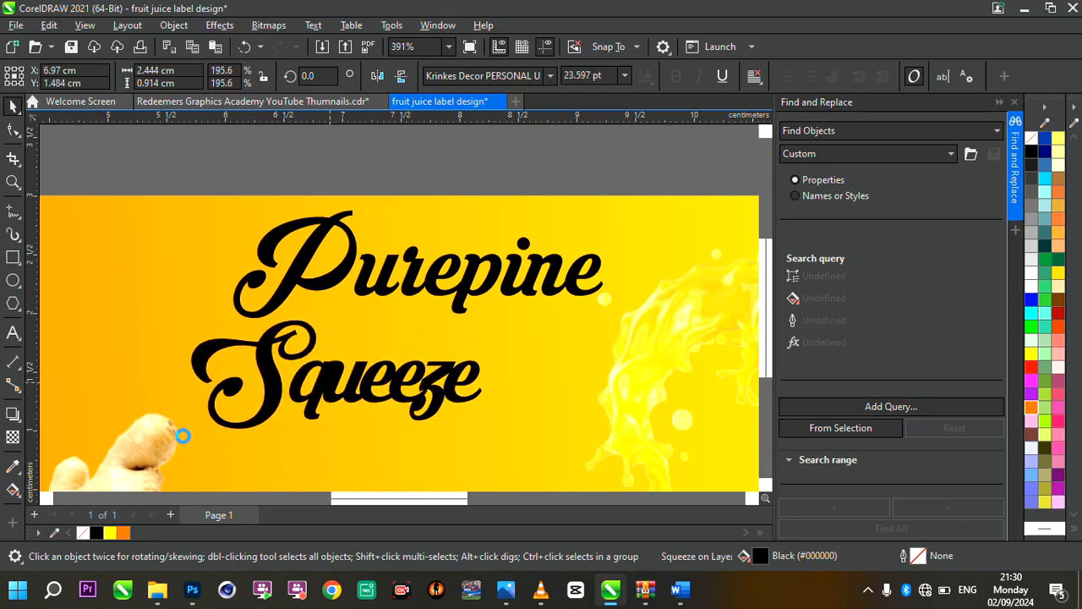
left_click_drag(368, 387, 432, 369)
Widen the letter spacing of "Squeeze" to about 2.86 cm overall and shift it slightly left beneath "Purepine"
left_click(8, 129)
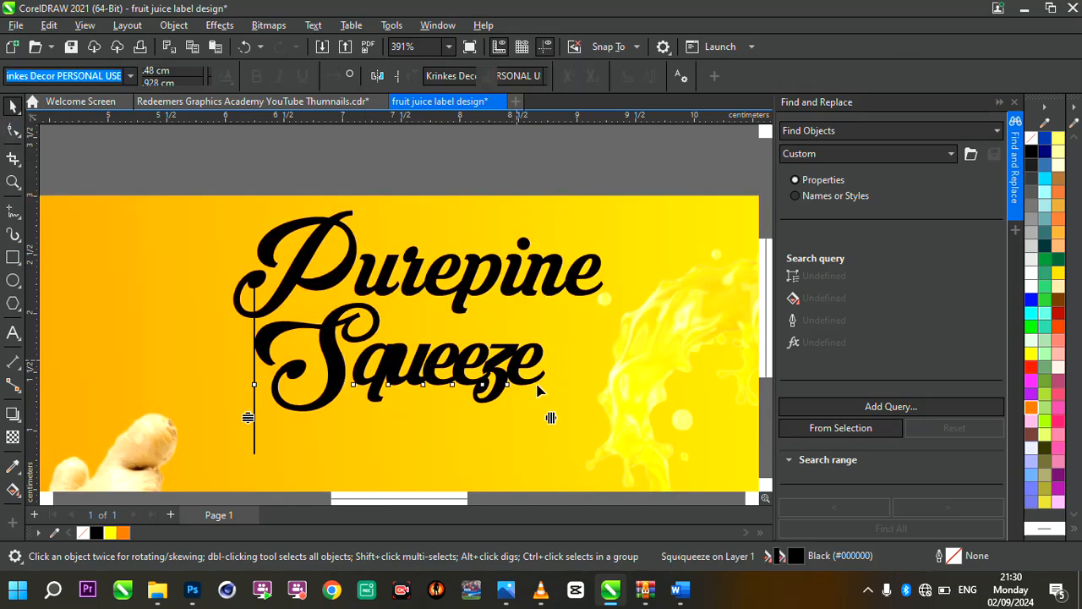
scroll(416, 320, "down", 2)
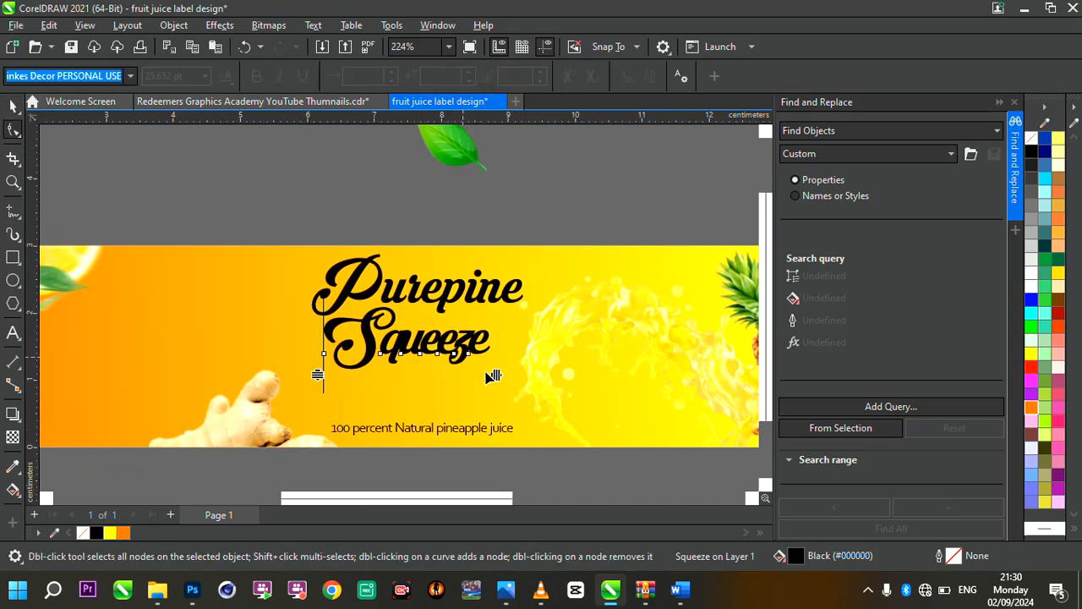
left_click_drag(494, 375, 522, 375)
left_click(13, 105)
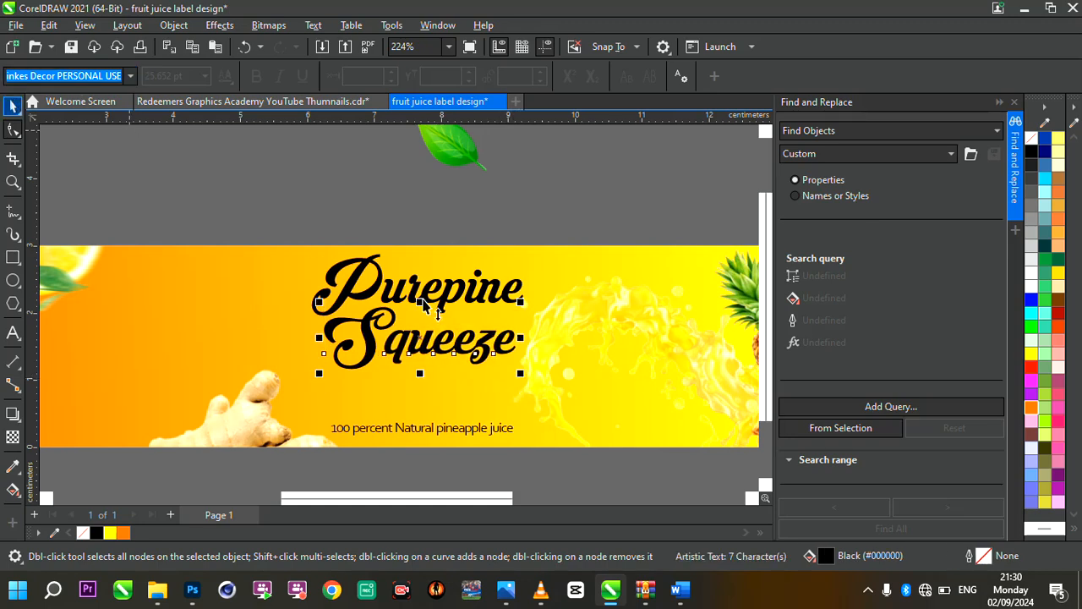
scroll(425, 305, "up", 1)
left_click_drag(429, 350, 414, 353)
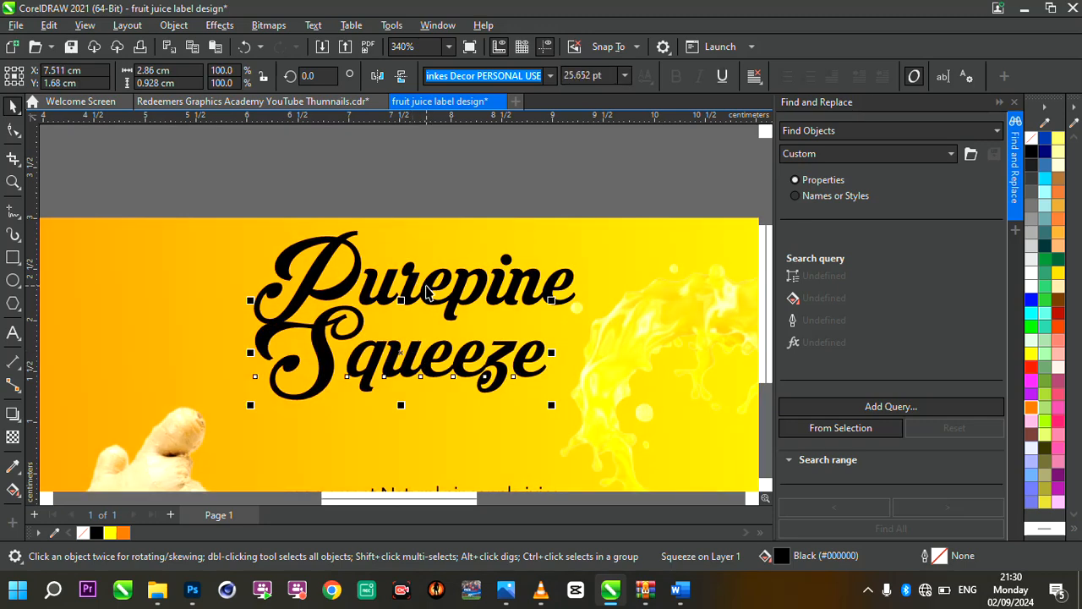
Try centring "Squeeze" on "Purepine", undo the alignment, and scale both words together to about 2.9 cm wide
left_click(428, 289, "shift")
key("c")
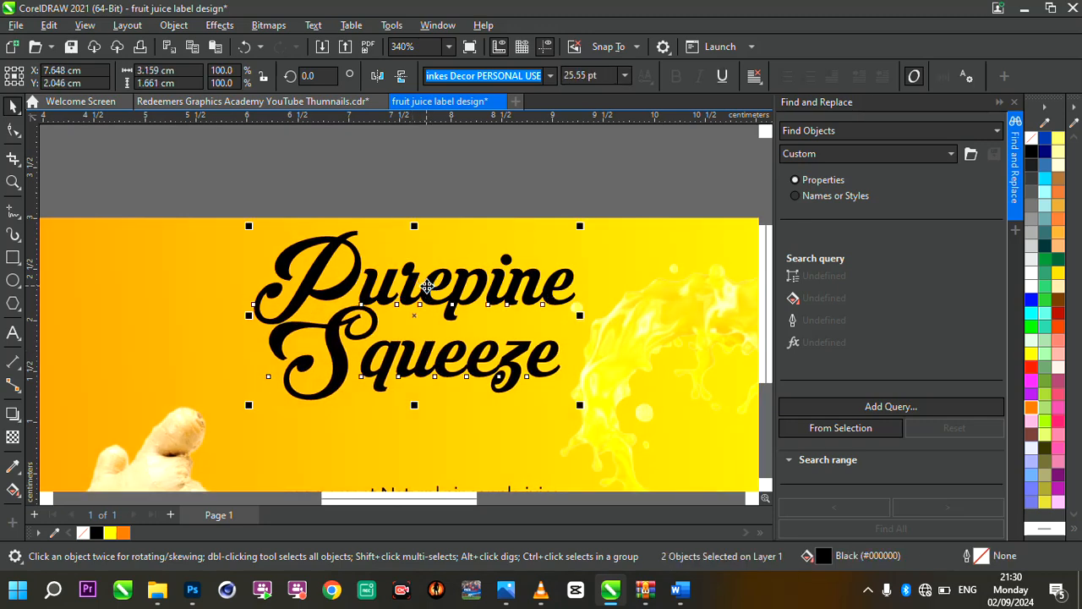
key("ctrl+z")
left_click_drag(428, 288, 429, 284)
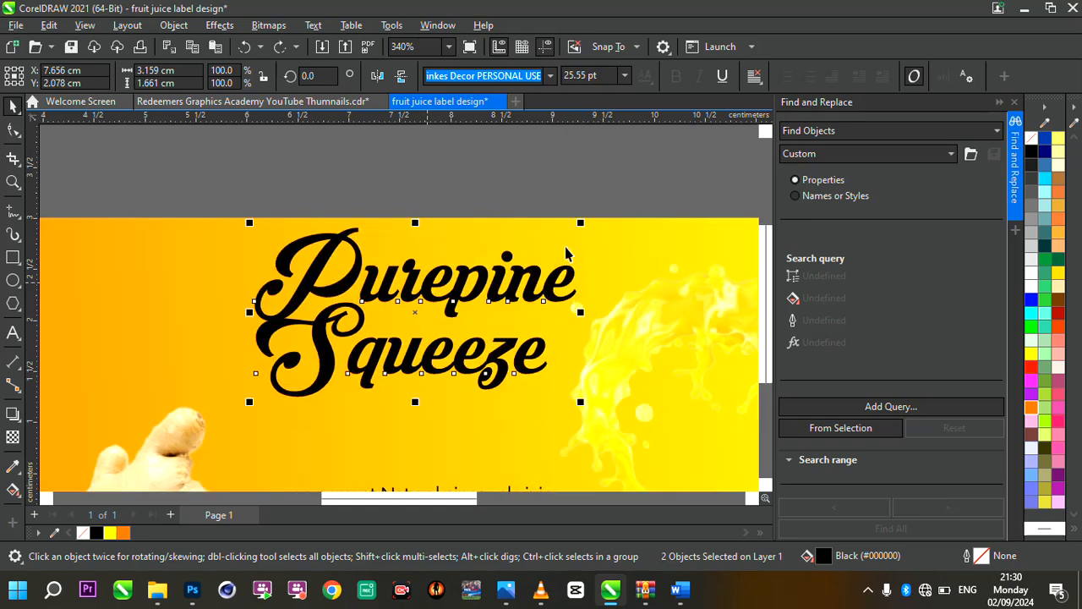
left_click_drag(580, 224, 553, 236)
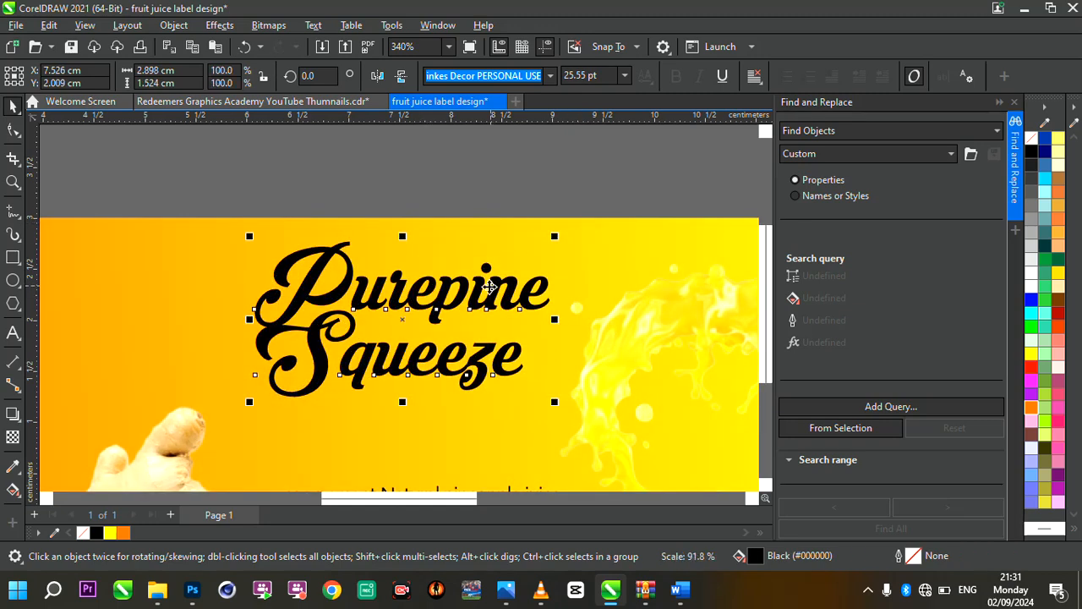
Fine-tune the position of the two title words near the label's upper edge, judging them against the whole label
left_click_drag(481, 289, 488, 283)
scroll(487, 283, "down", 6)
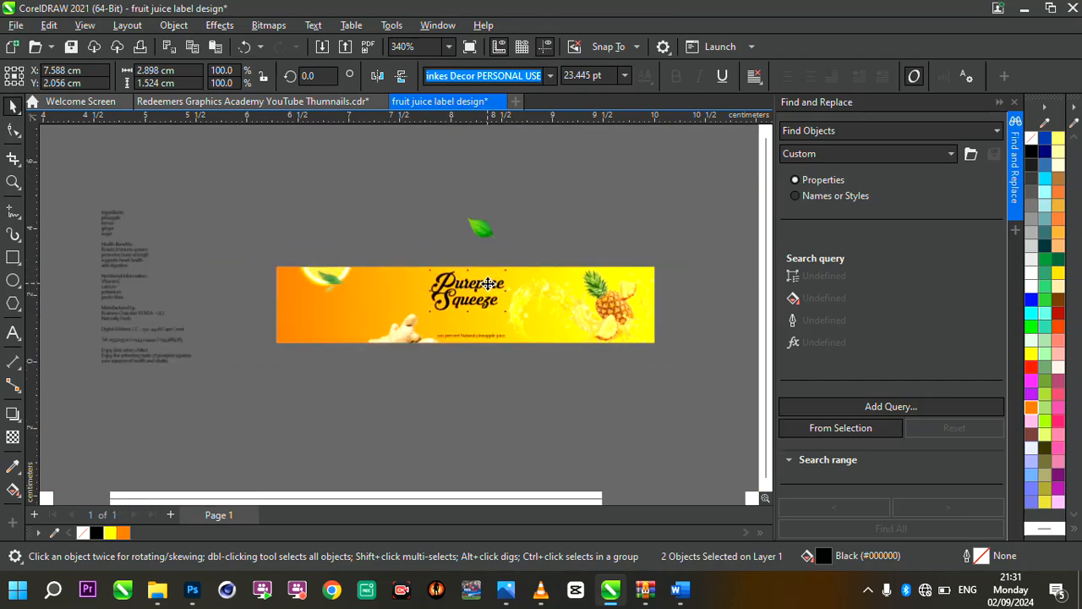
scroll(488, 283, "up", 2)
scroll(488, 283, "up", 6)
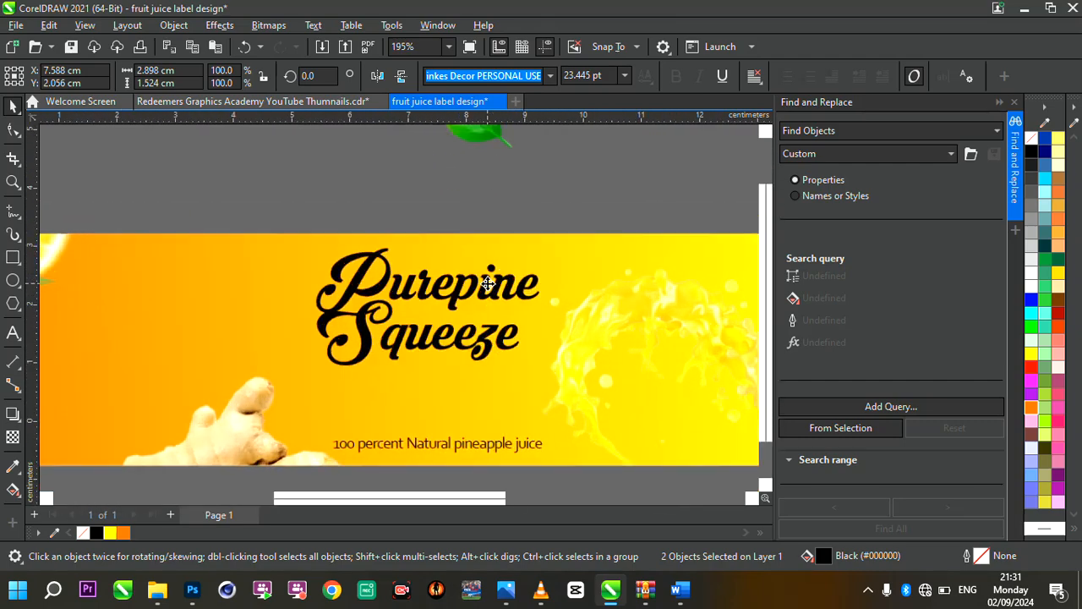
scroll(487, 279, "up", 2)
scroll(488, 275, "down", 6)
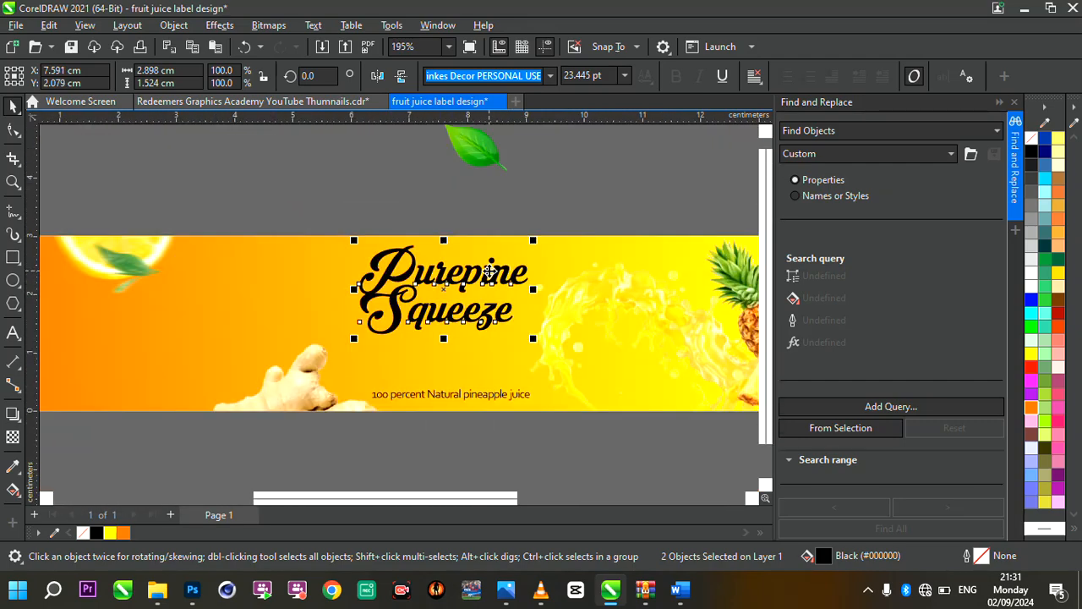
scroll(489, 271, "up", 4)
left_click_drag(490, 271, 488, 276)
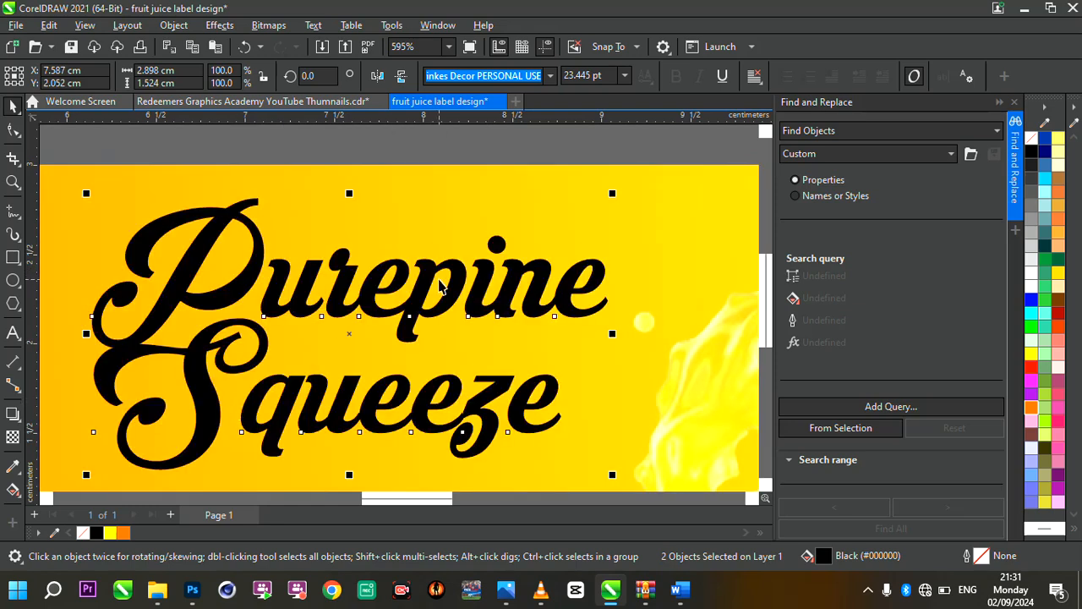
Group "Purepine" and "Squeeze" and fill the group with white
key("ctrl+g")
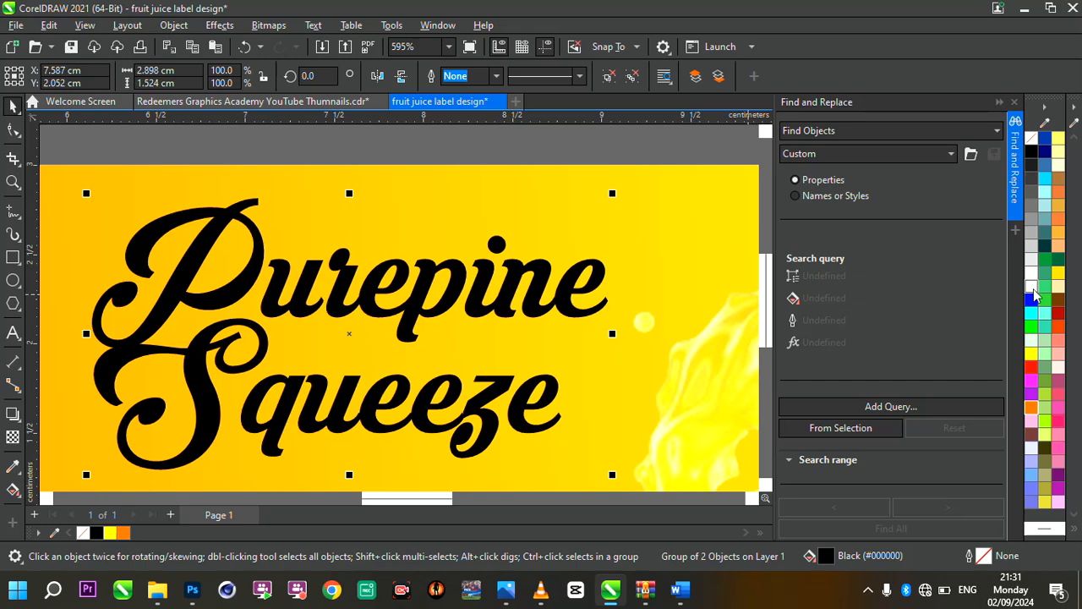
left_click(1031, 288)
scroll(486, 262, "down", 4)
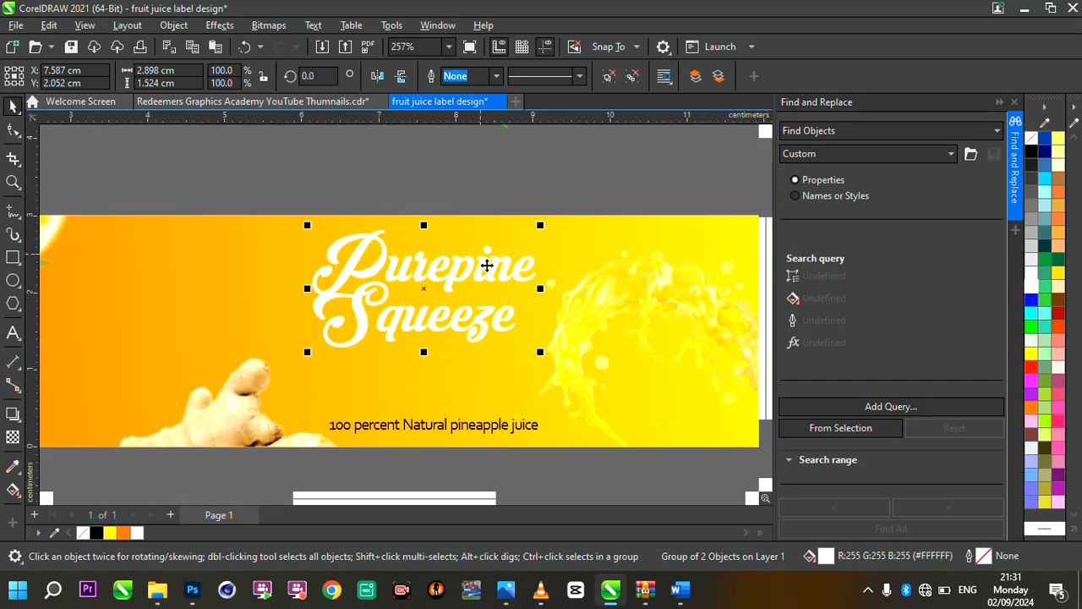
scroll(487, 266, "up", 2)
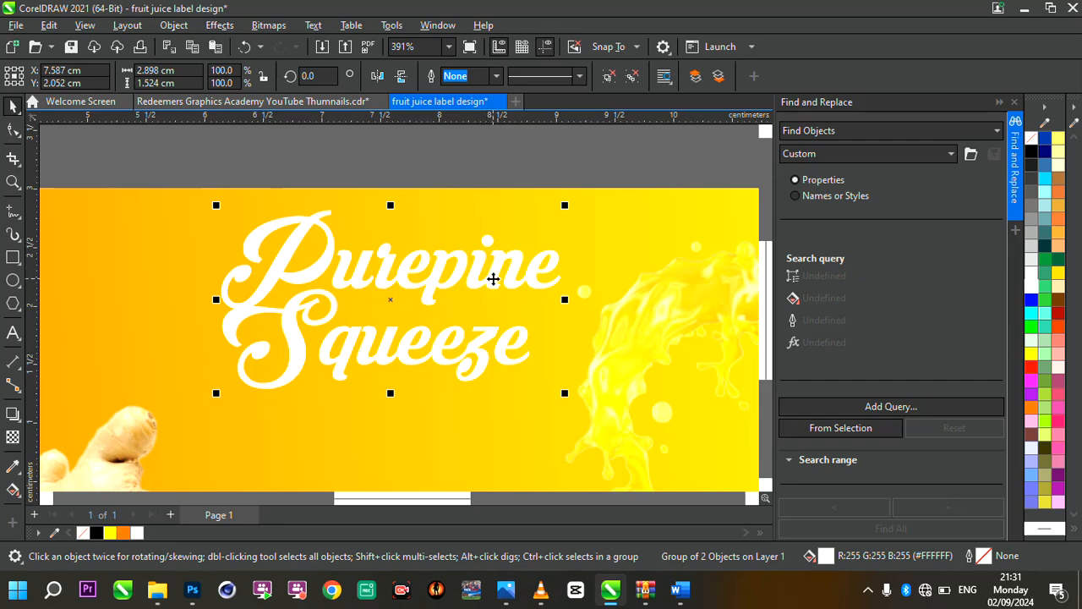
Fill the duplicate of the title group with pale cream, send it behind the white one, and nudge it slightly down as a shadow
left_click(1059, 287)
scroll(352, 346, "up", 3)
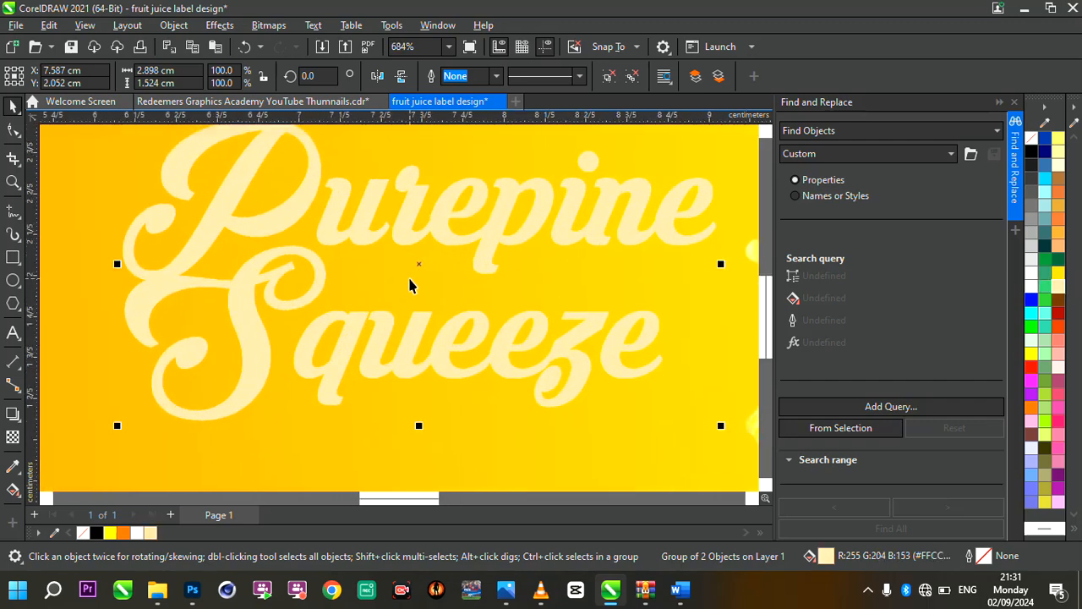
key("ctrl+Page_Down")
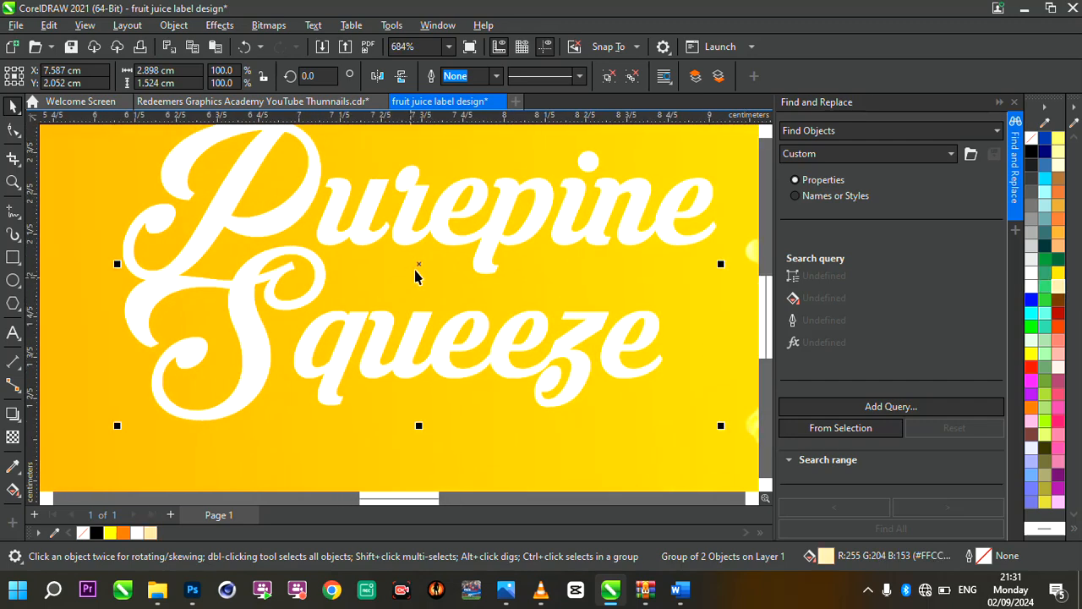
scroll(417, 264, "up", 7)
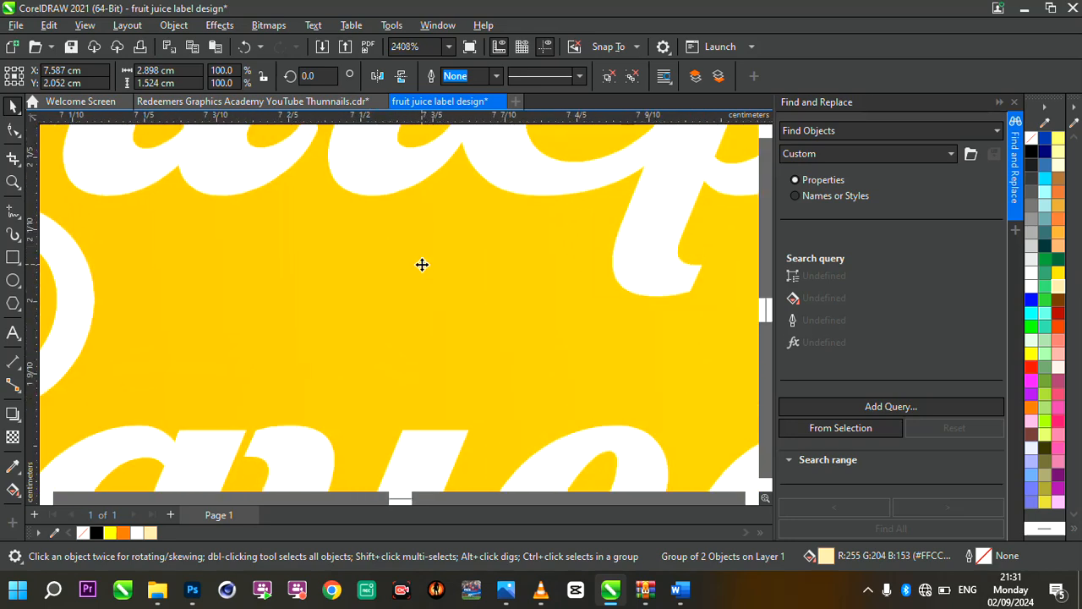
scroll(421, 264, "down", 5)
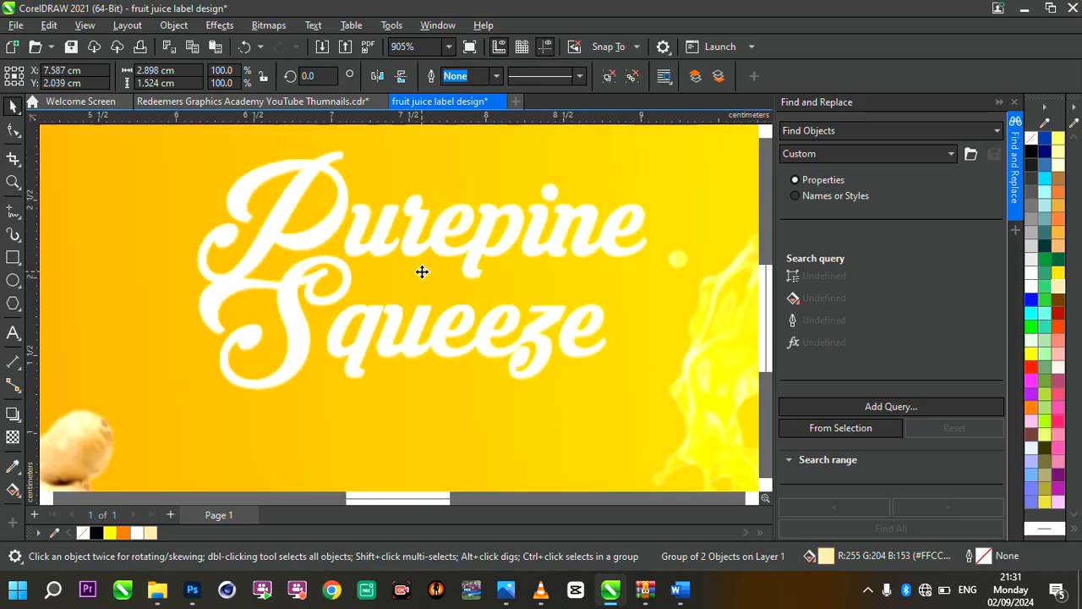
scroll(422, 271, "down", 1)
scroll(422, 271, "up", 6)
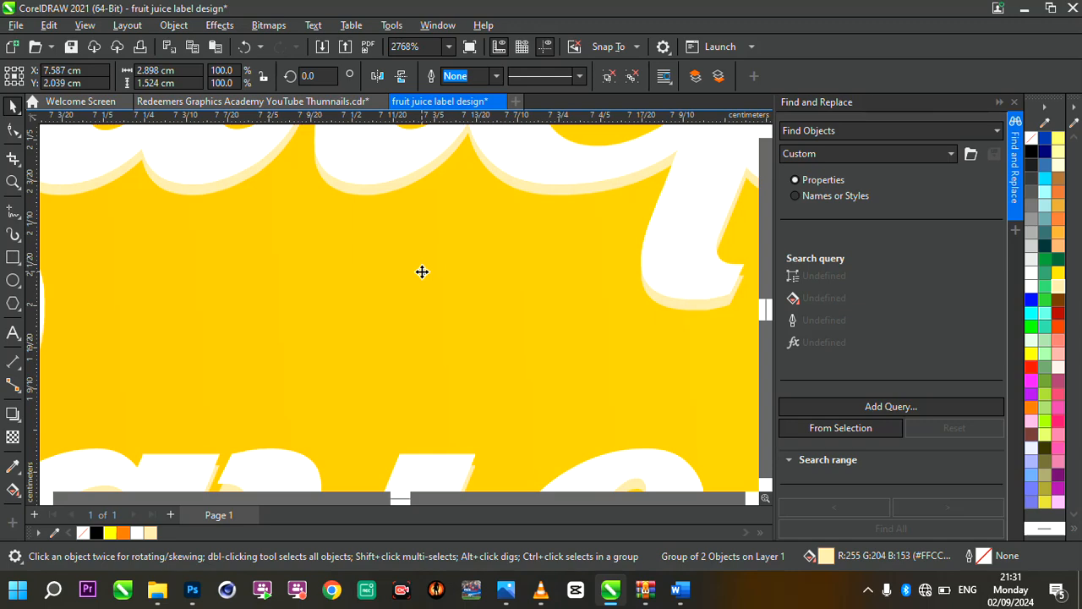
scroll(422, 274, "down", 5)
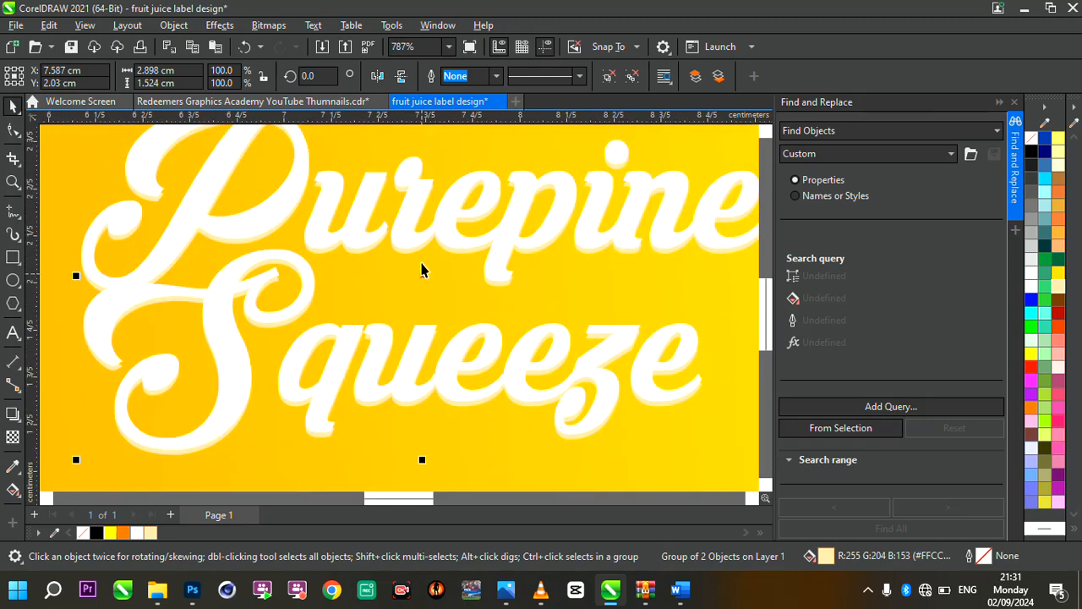
scroll(422, 270, "up", 2)
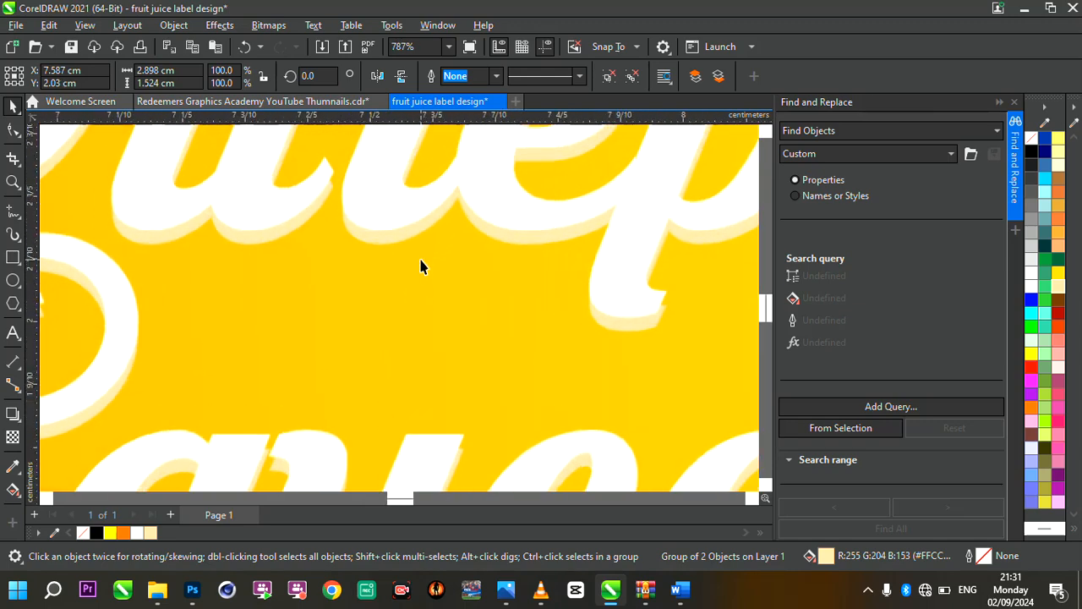
Try a yellow #FFCC00 fill on the title's shadow copy and judge it against the label
left_click(1059, 273)
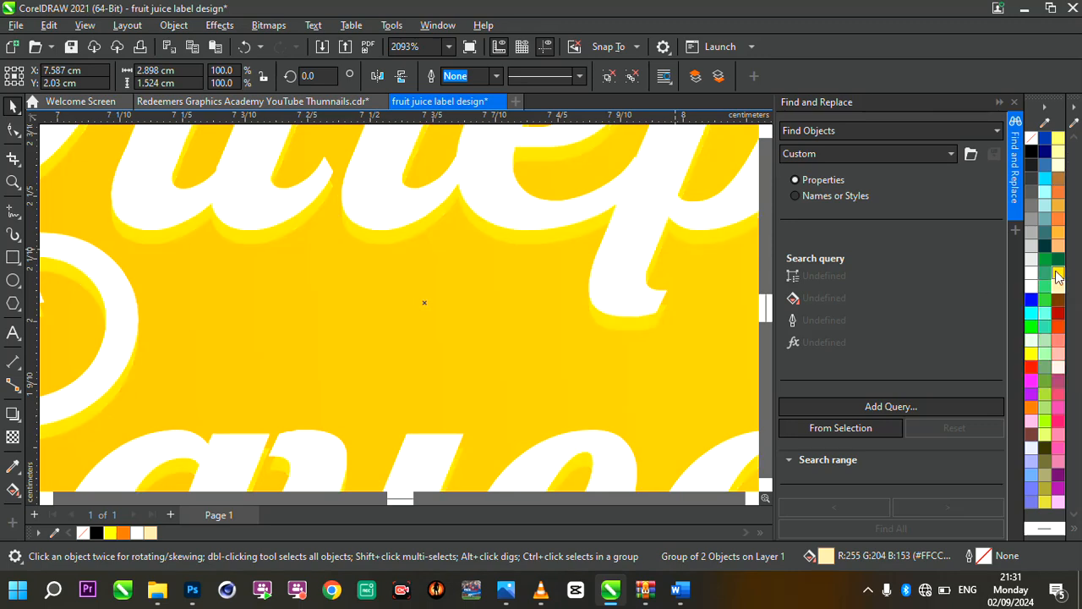
scroll(643, 245, "down", 5)
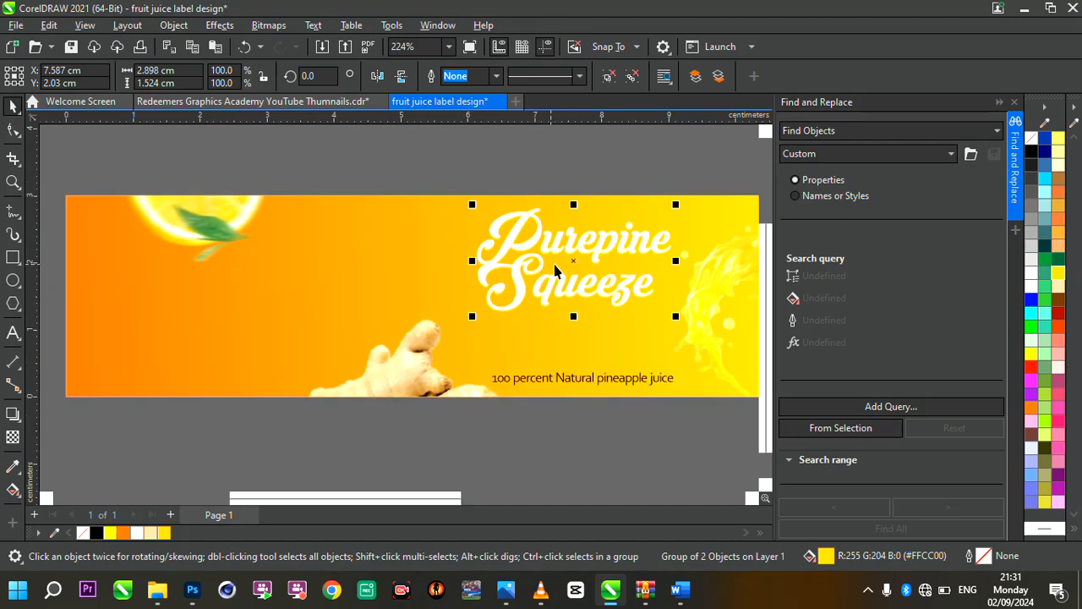
scroll(636, 279, "up", 3)
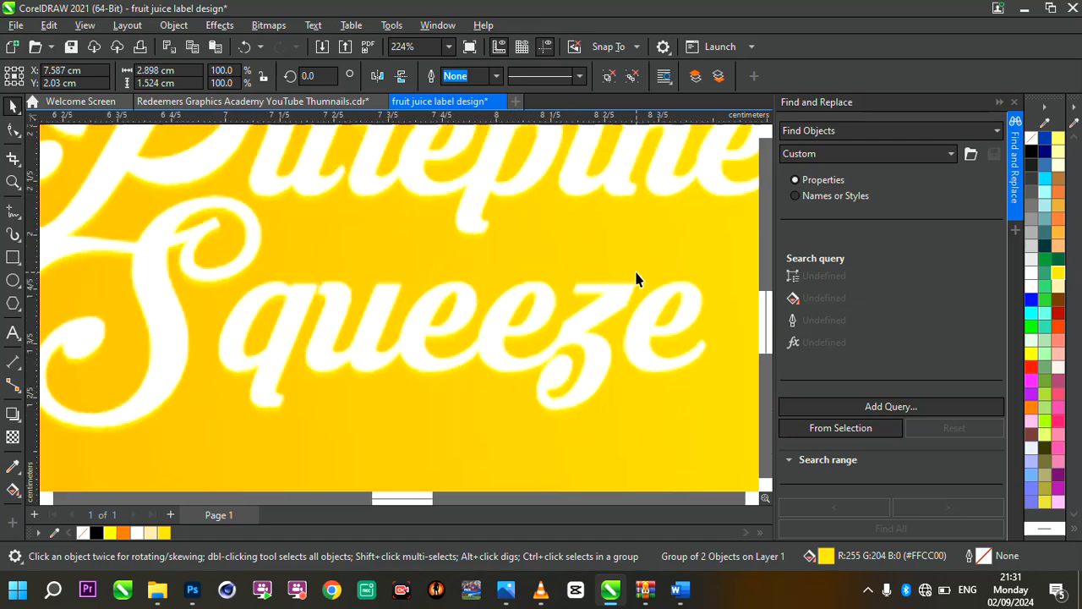
Fill the title's shadow copy with orange #FF9933 and nudge it slightly further down behind the white lettering
left_click(1058, 233)
scroll(536, 266, "down", 3)
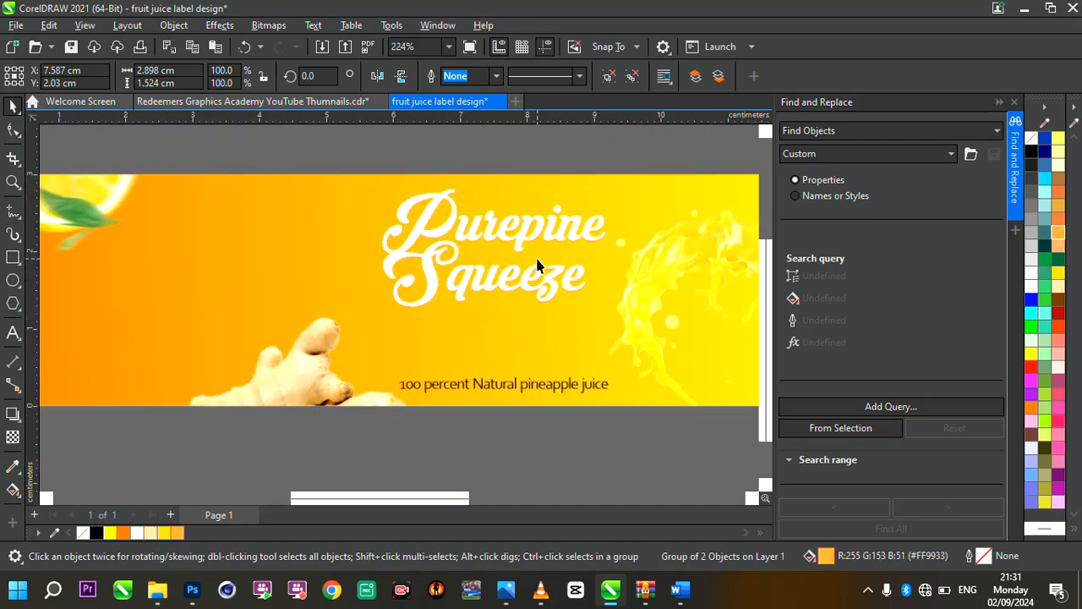
scroll(508, 257, "up", 3)
scroll(393, 235, "up", 3)
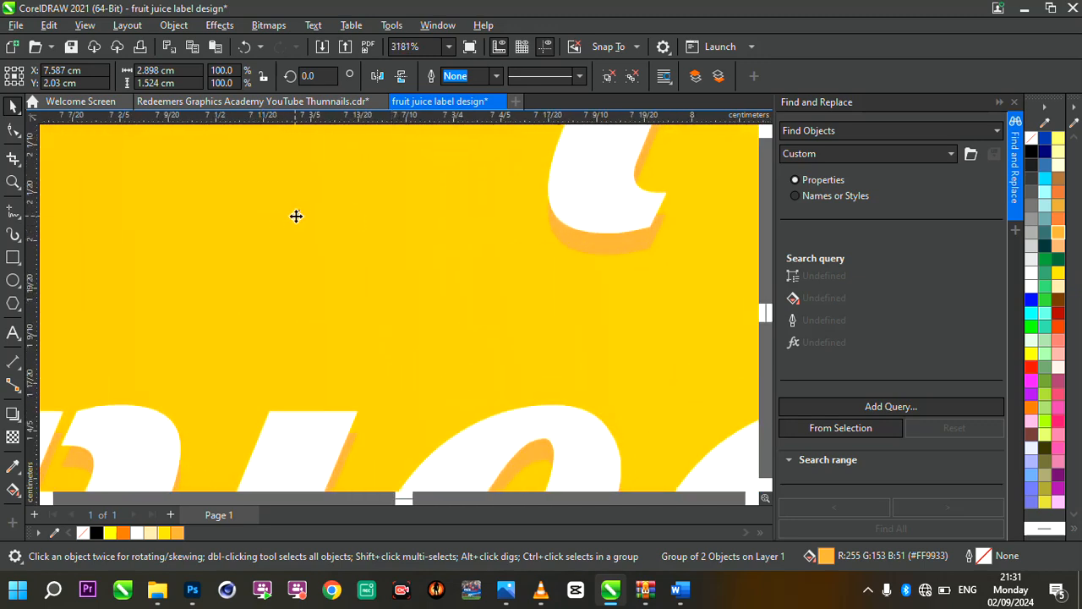
scroll(297, 217, "down", 4)
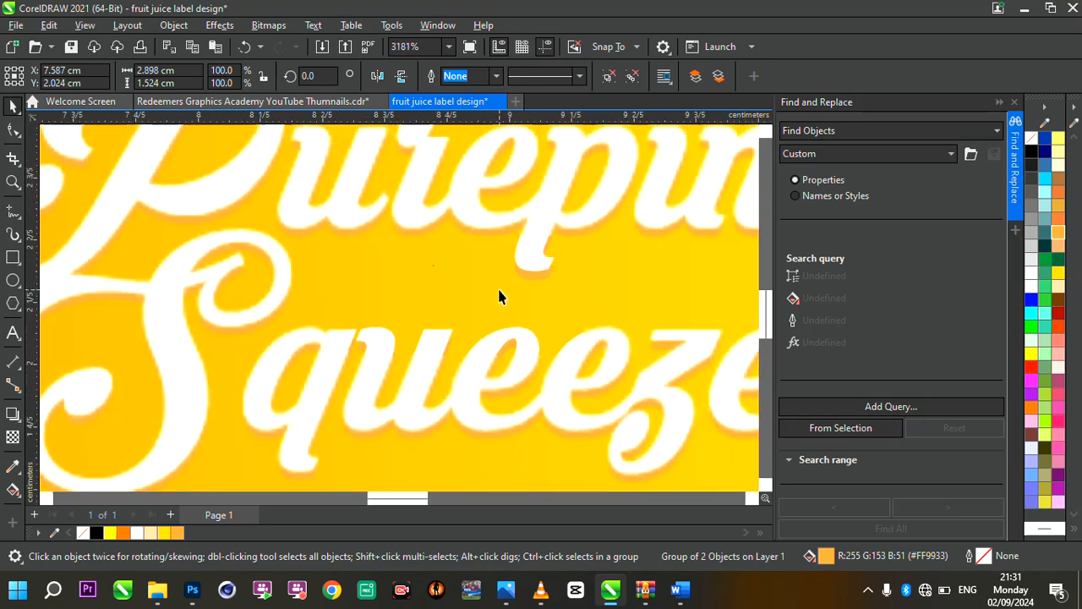
scroll(567, 314, "down", 1)
scroll(567, 318, "up", 2)
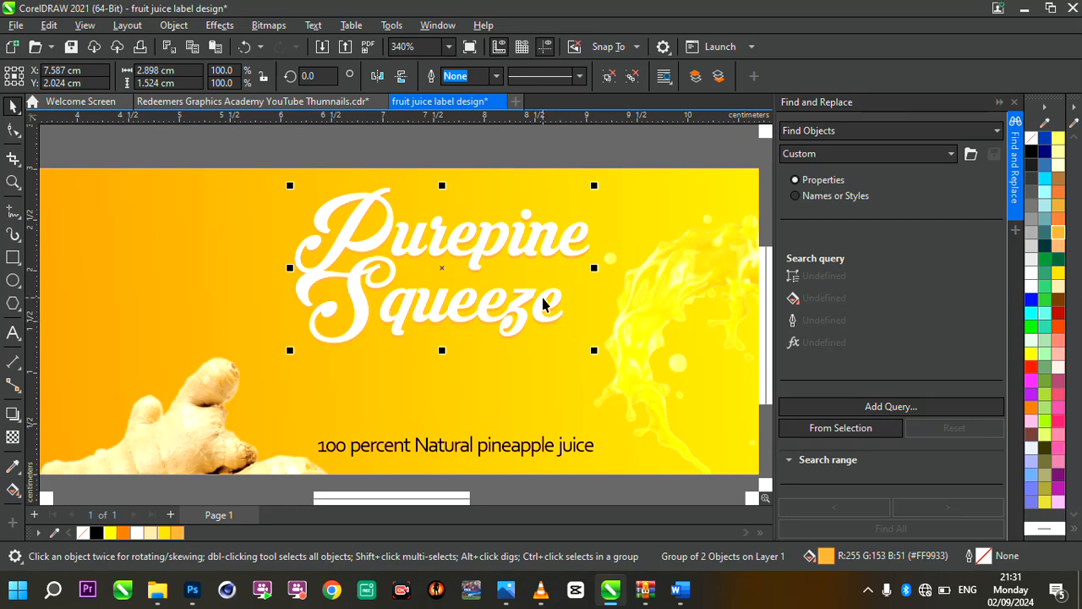
Choose Corbel for the "100 percent Natural pineapple juice" tagline and break it into two lines after "Natural"
scroll(543, 302, "down", 5)
scroll(539, 362, "up", 4)
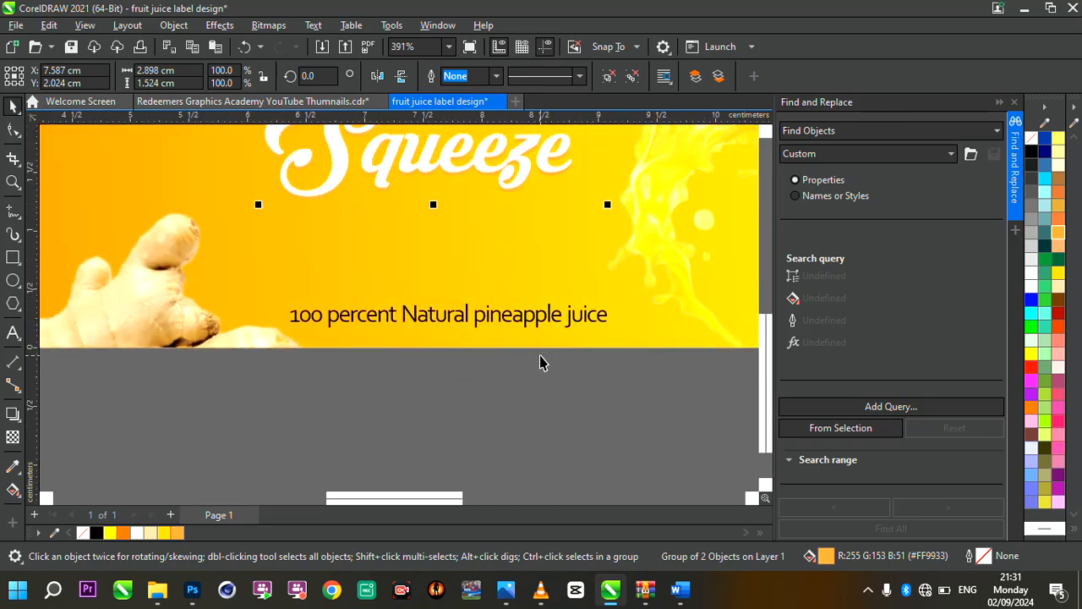
left_click(461, 330)
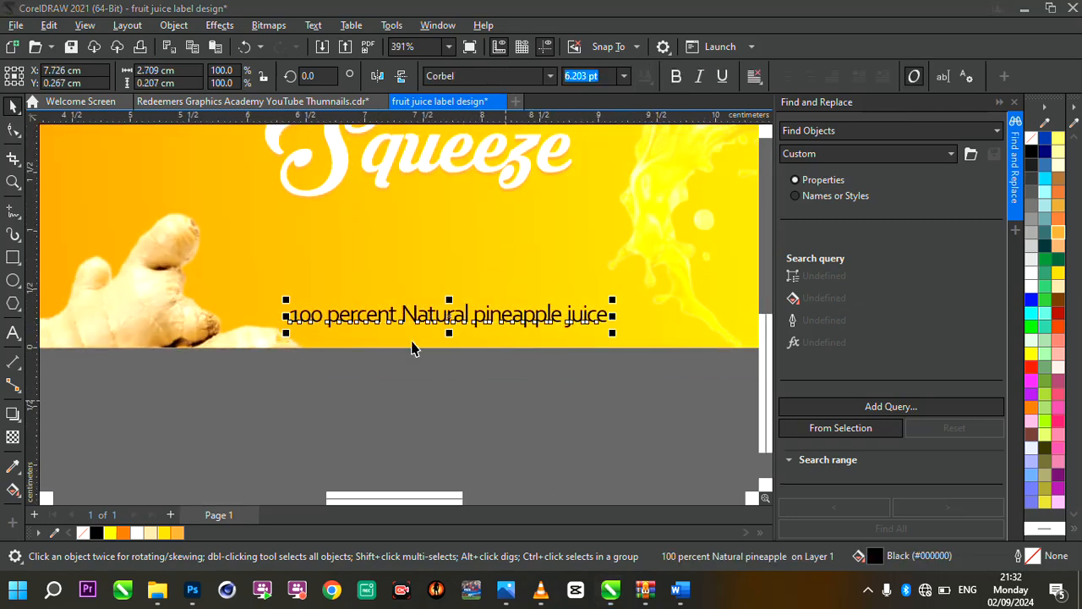
left_click(550, 78)
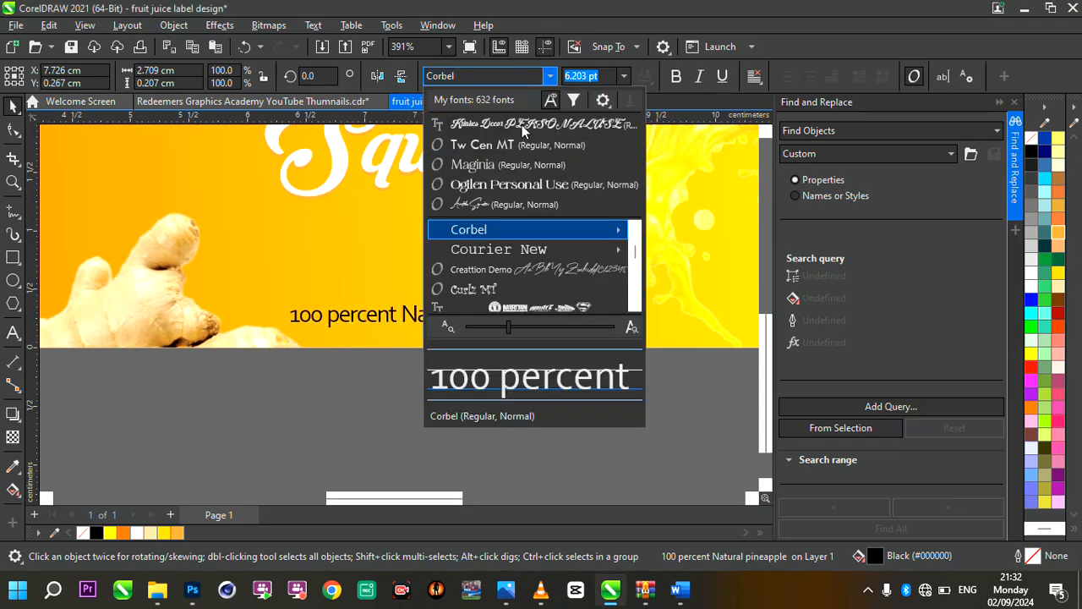
left_click(526, 229)
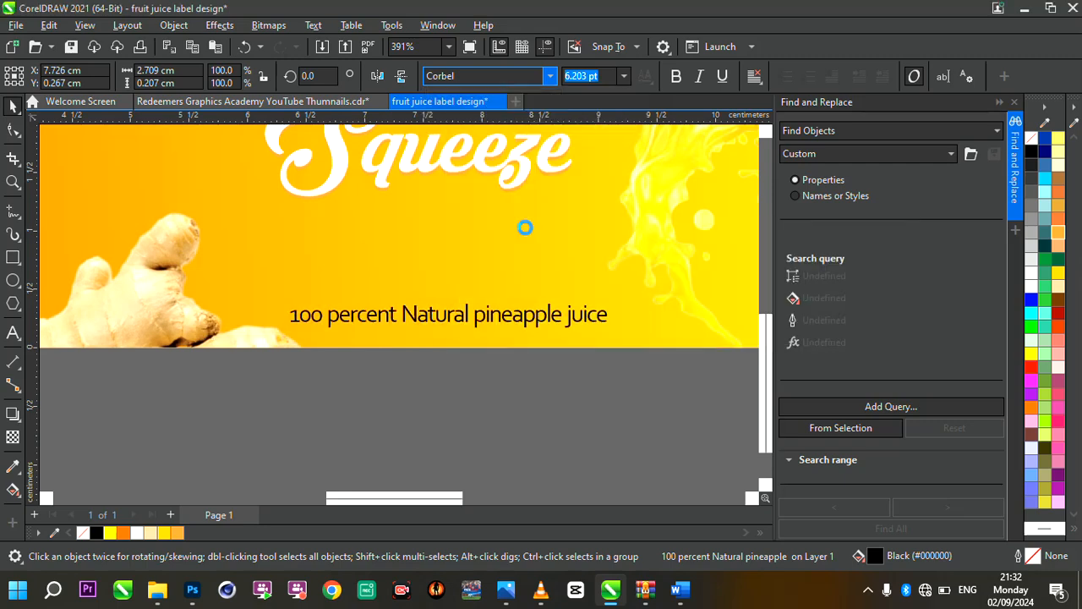
scroll(406, 314, "up", 2)
double_click(405, 314)
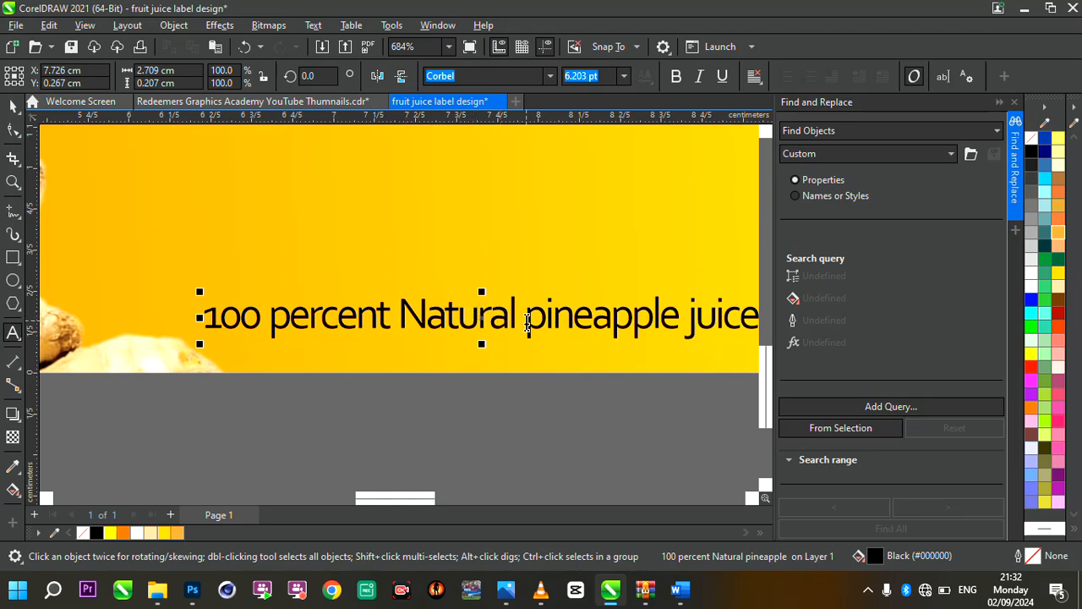
left_click(521, 316)
key("Return")
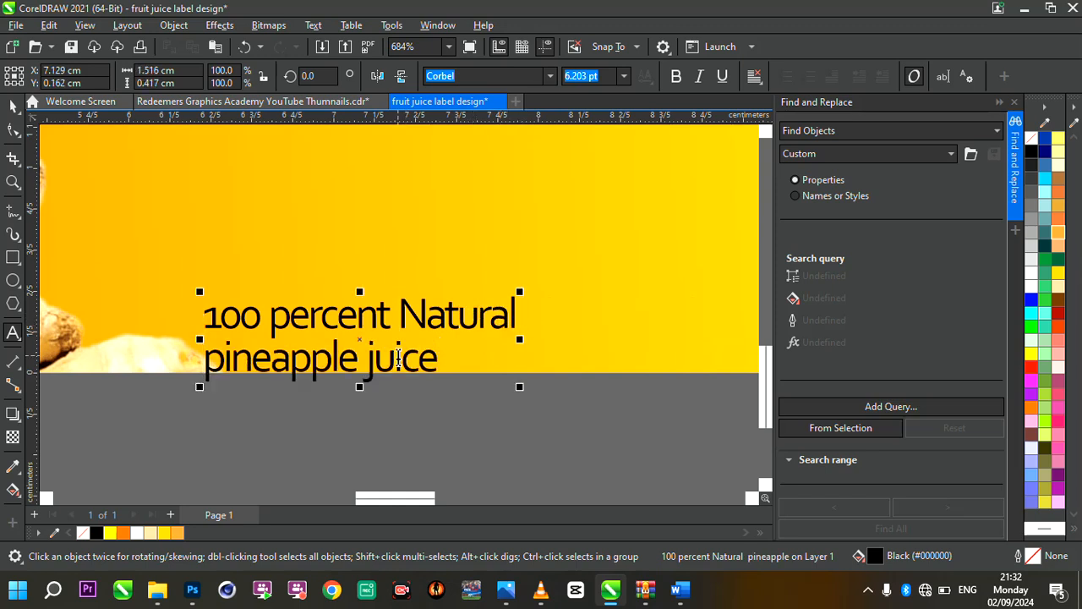
Capitalise the first letters of the tagline's second line so it reads "Pineapple Juice"
scroll(397, 350, "down", 1)
left_click(248, 359)
key("BackSpace")
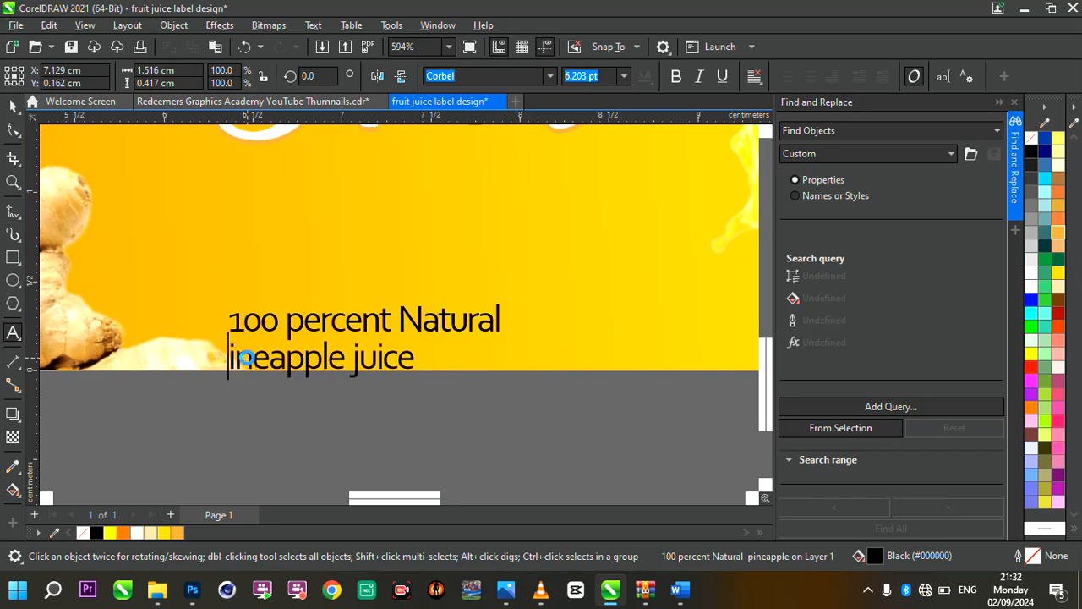
type("P")
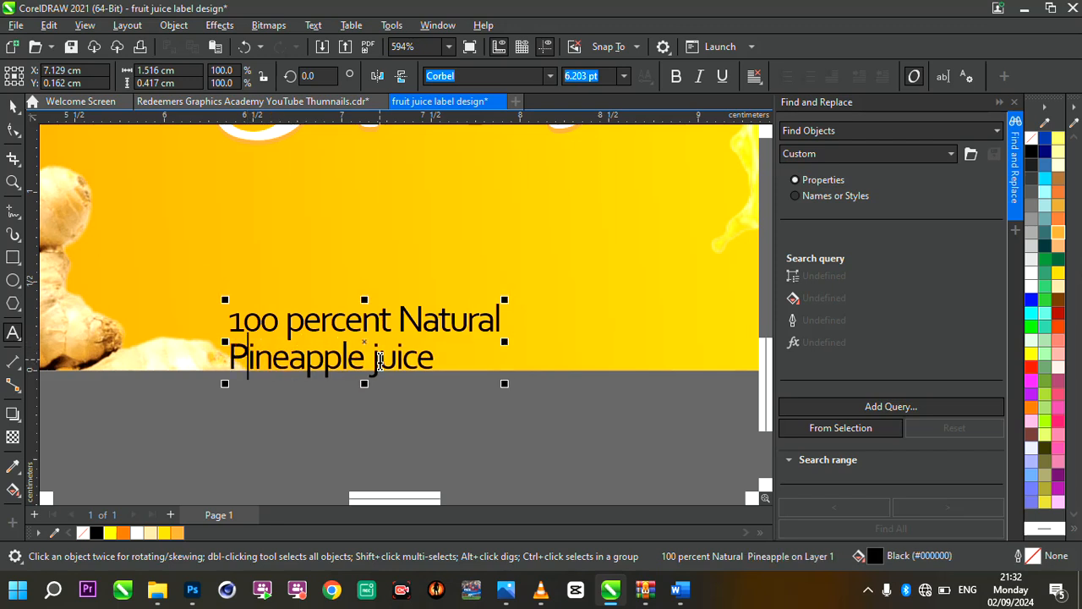
left_click(378, 360)
key("BackSpace")
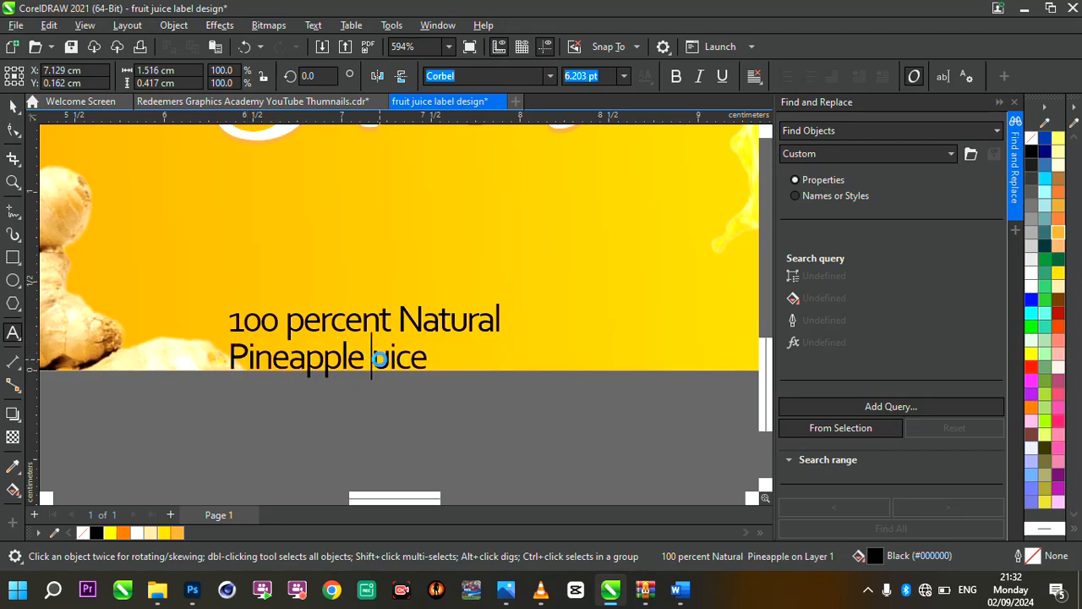
type("J")
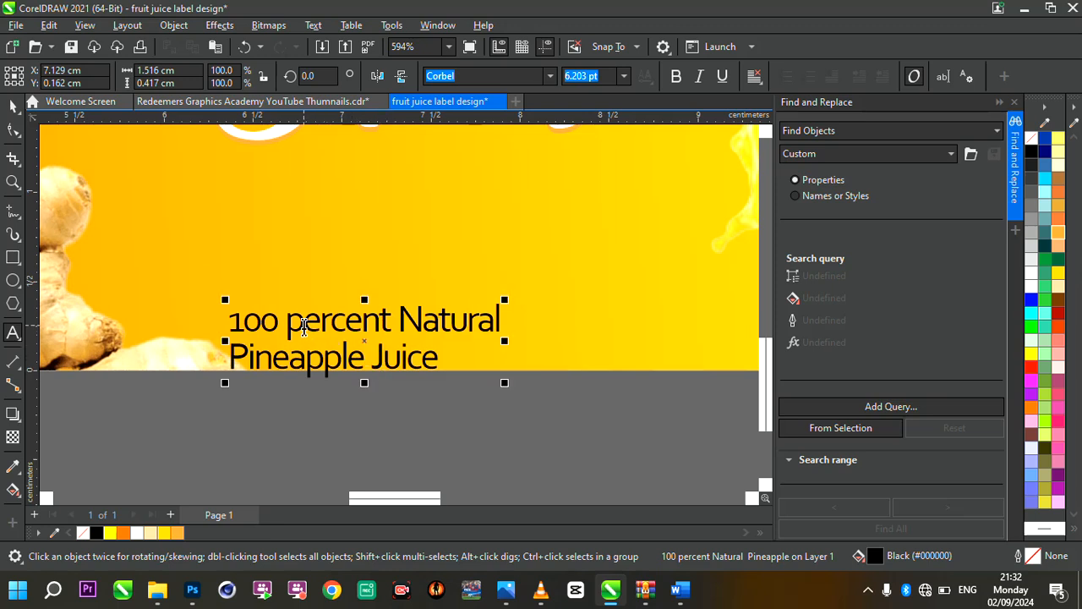
Replace the word "percent" in the tagline with the % sign so its first line reads "100% Natural"
left_click(303, 327)
key("BackSpace")
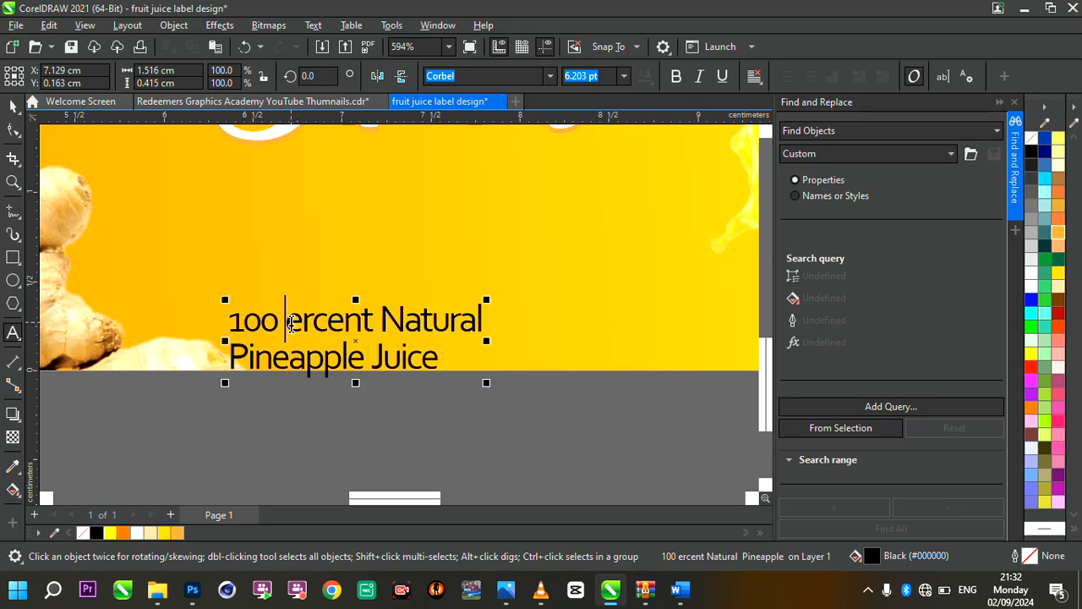
left_click_drag(289, 322, 372, 335)
key("BackSpace")
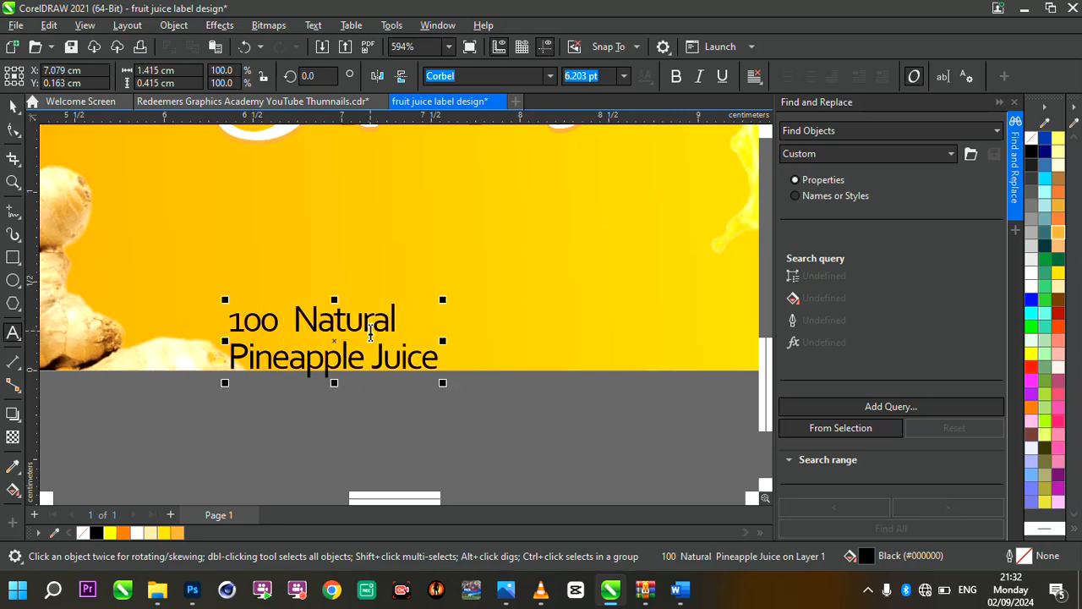
key("BackSpace")
type("%")
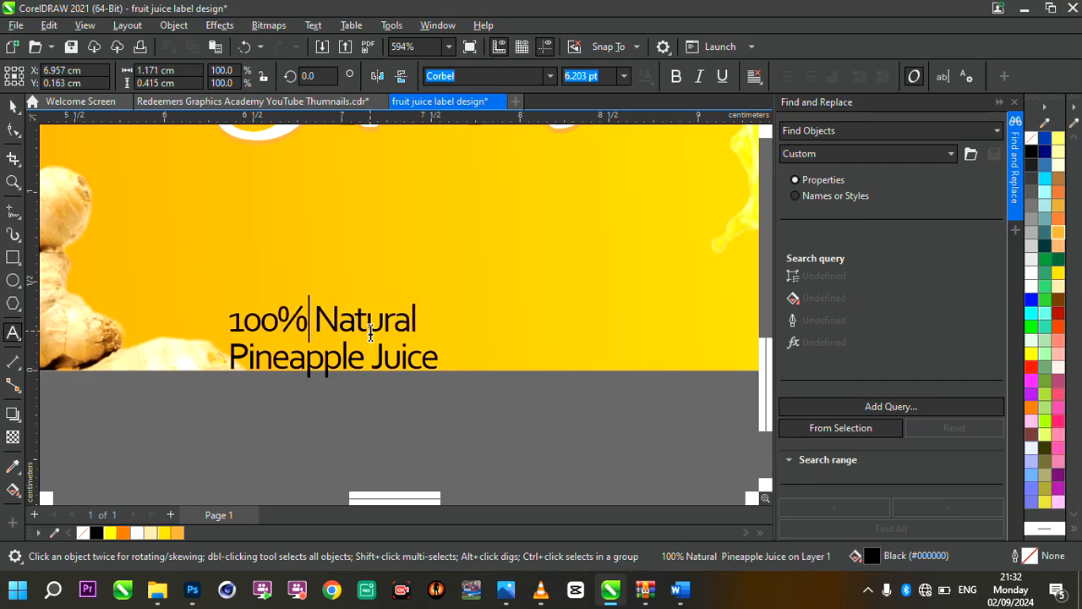
key("Escape")
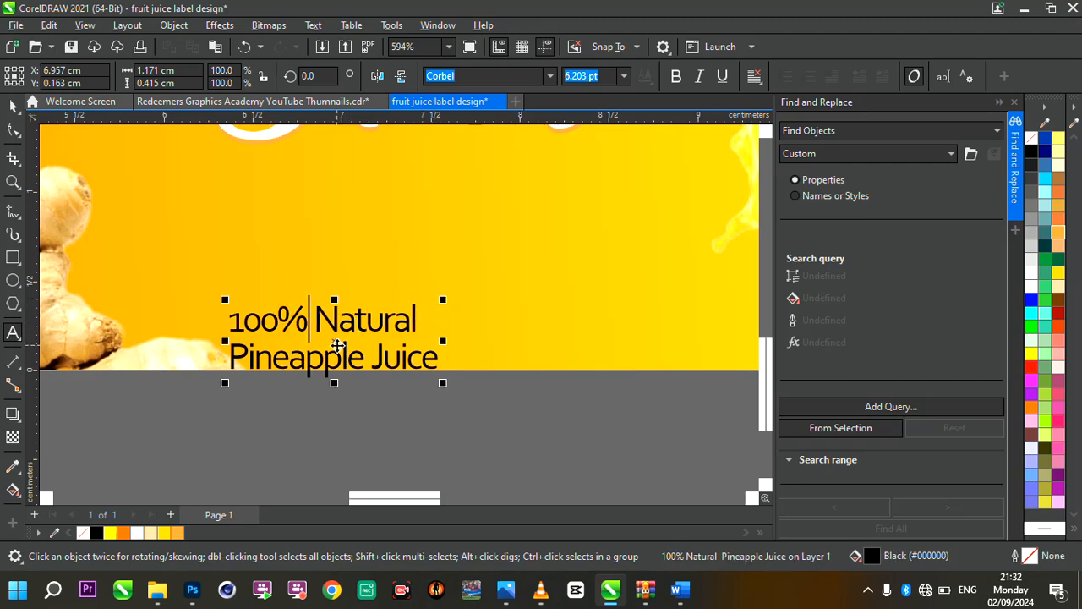
Move the two-line tagline beneath "Squeeze" and enlarge it to about 1.91 cm wide
scroll(338, 345, "down", 2)
left_click_drag(335, 341, 491, 344)
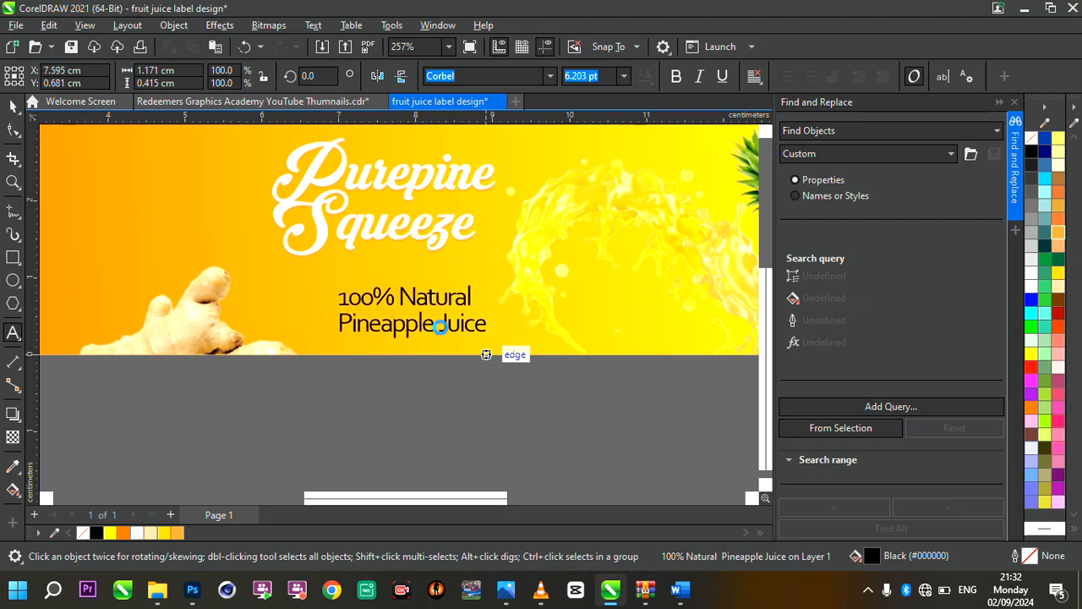
left_click(401, 311)
scroll(386, 310, "up", 2)
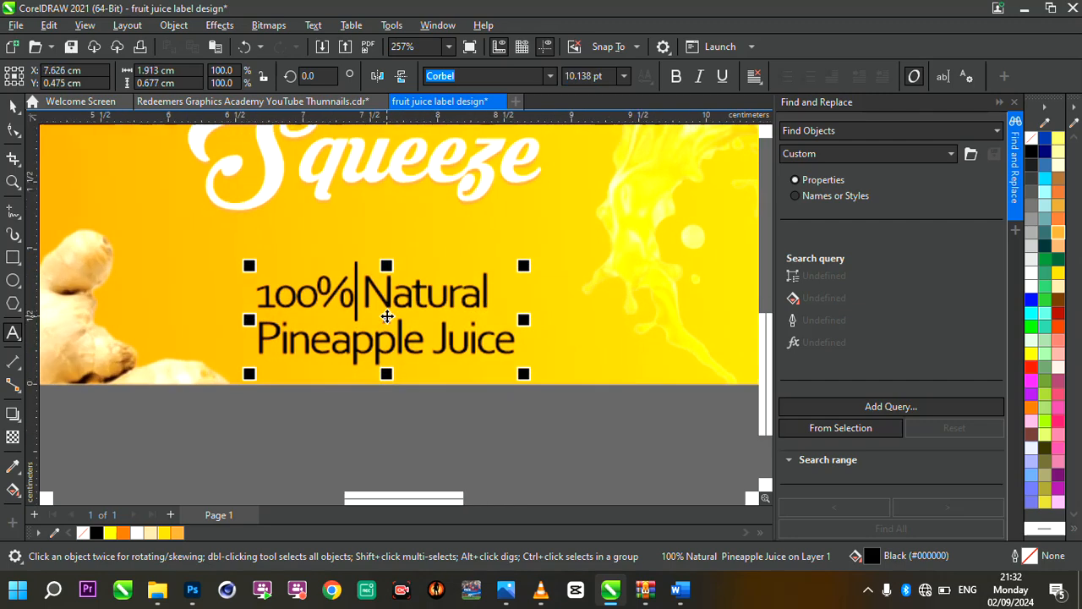
Centre-align the two lines of the "100% Natural Pineapple Juice" tagline
left_click(12, 128)
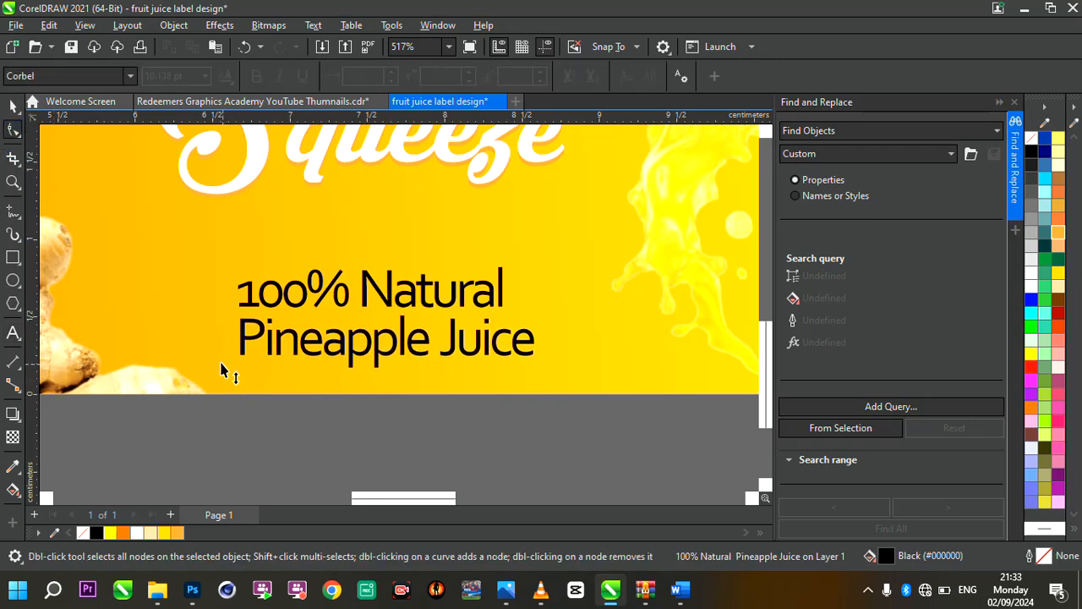
left_click(11, 106)
scroll(482, 362, "down", 2)
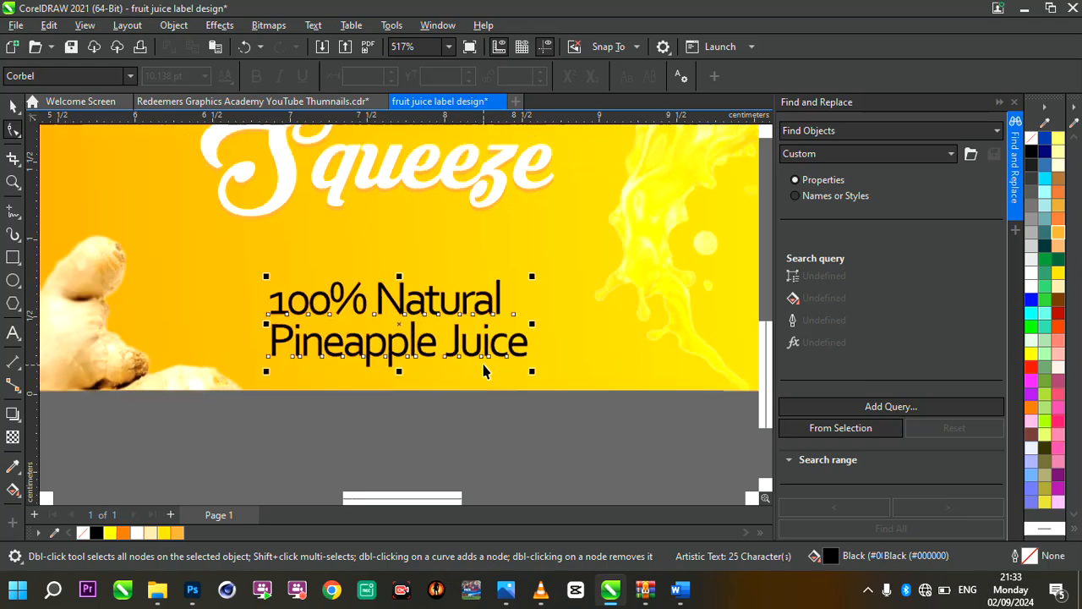
left_click(752, 78)
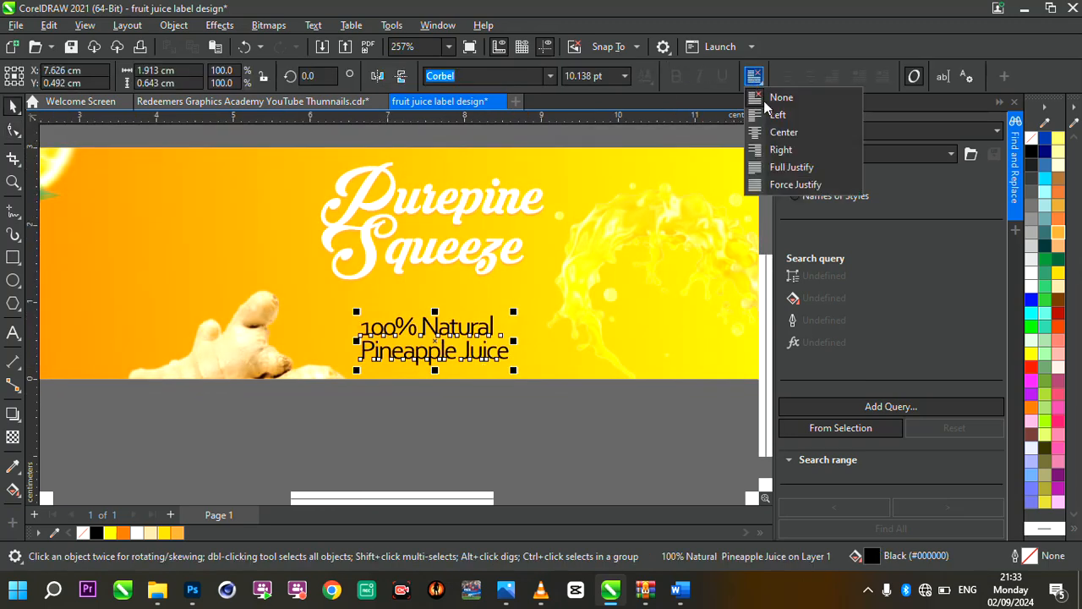
left_click(783, 132)
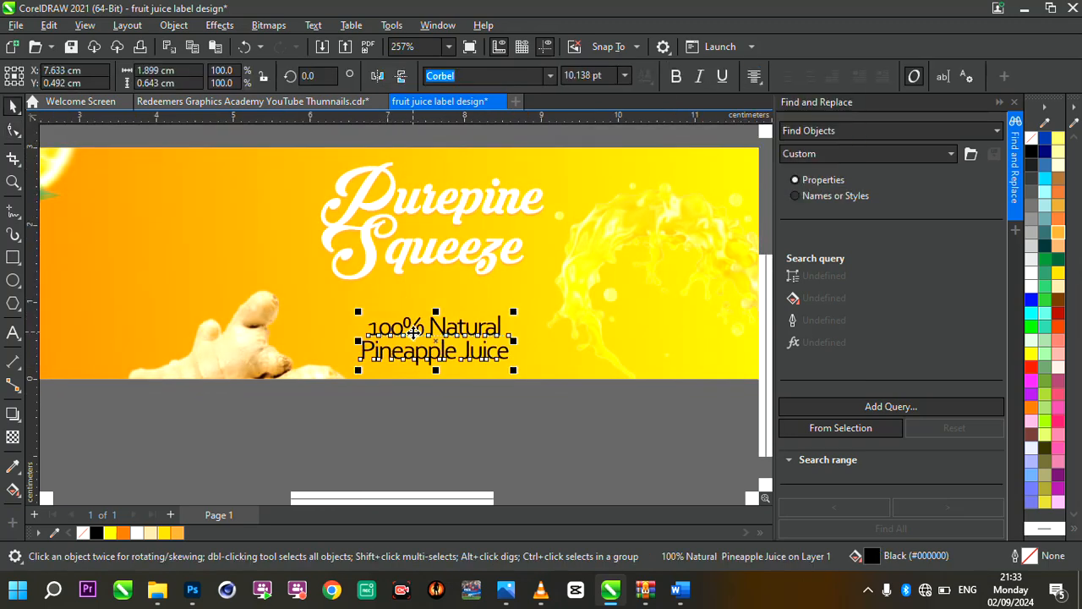
scroll(460, 289, "up", 1)
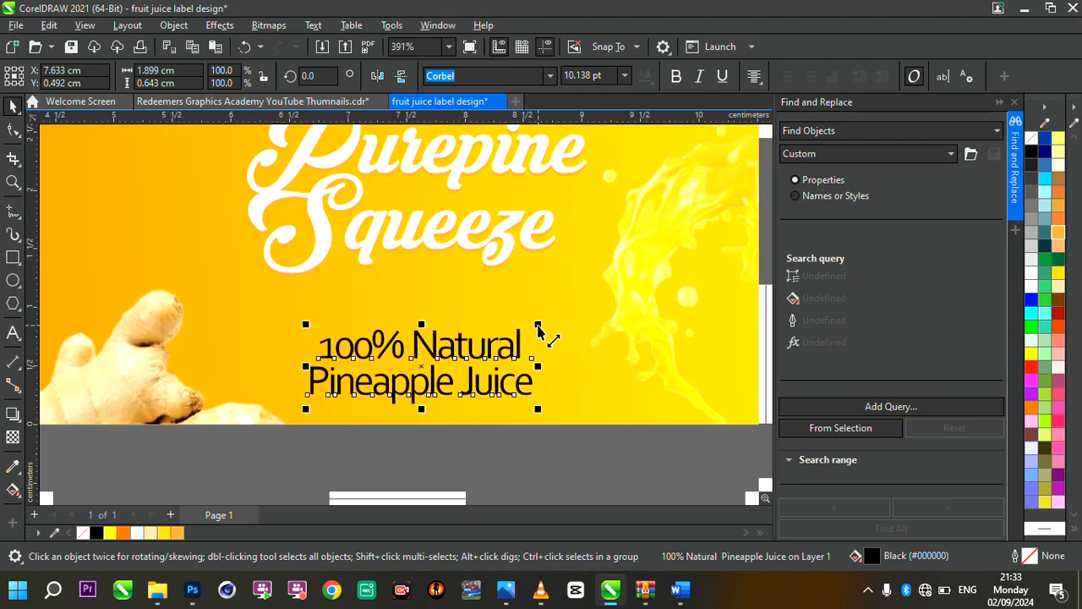
Enlarge the "100% Natural Pineapple Juice" tagline to about 1.98 cm wide and nudge it up, centred beneath "Squeeze"
left_click_drag(536, 330, 548, 320)
scroll(507, 363, "down", 1)
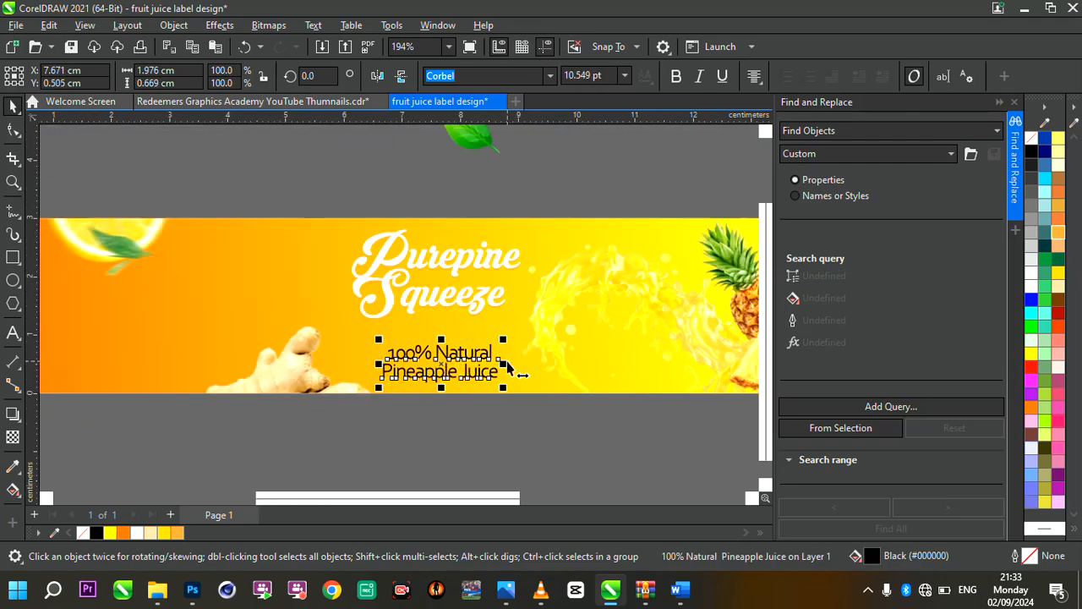
scroll(507, 363, "up", 1)
left_click_drag(425, 346, 427, 341)
scroll(426, 341, "down", 7)
scroll(427, 342, "up", 8)
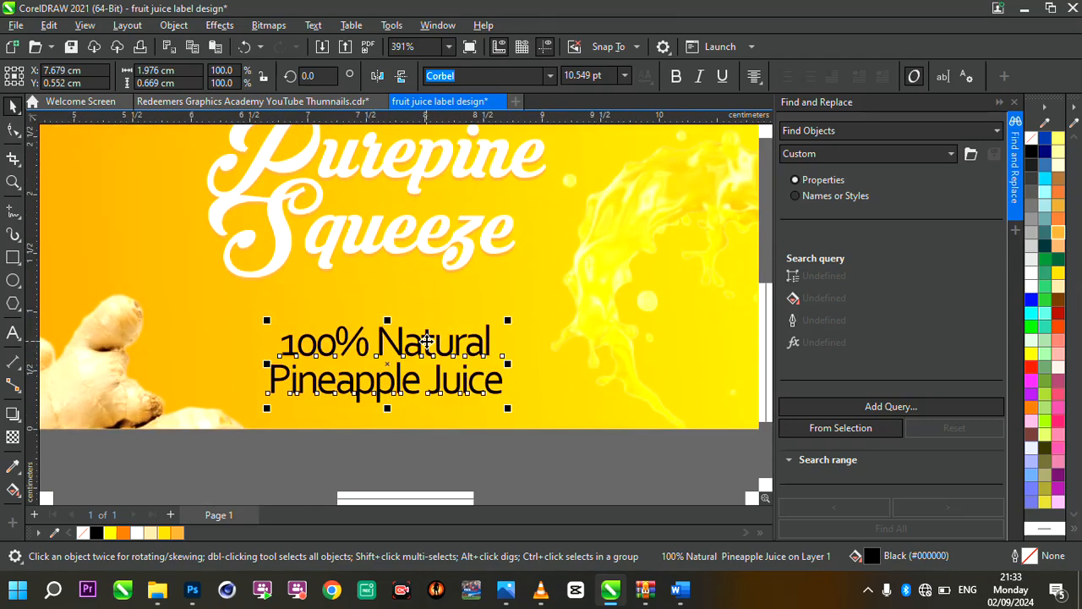
scroll(427, 342, "down", 4)
scroll(427, 342, "up", 5)
scroll(393, 353, "up", 1)
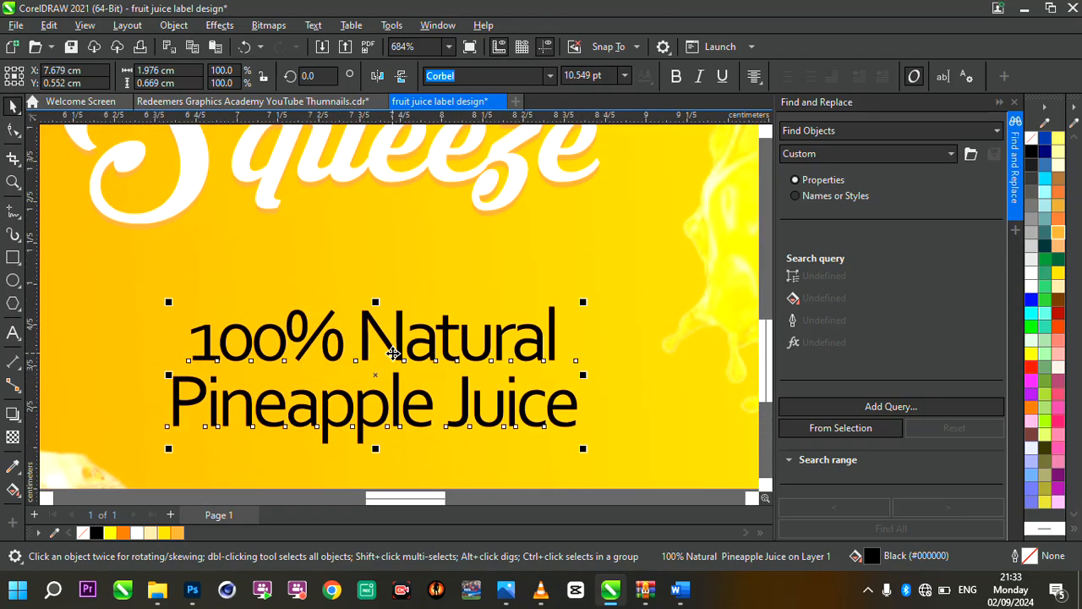
scroll(391, 354, "down", 4)
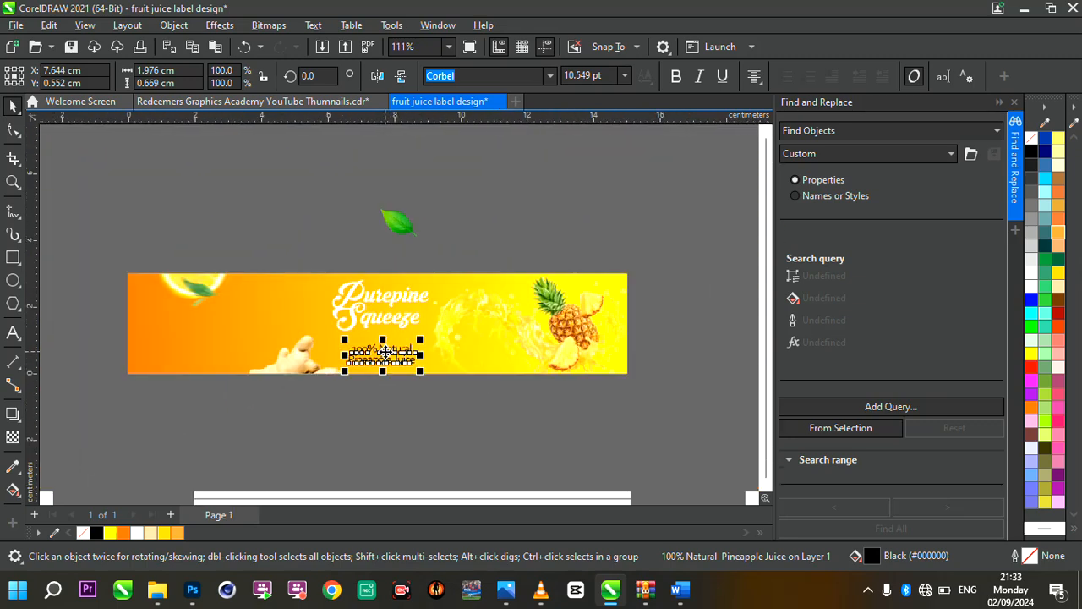
Shrink the loose leaf above the label to about 1.19 cm wide and move it onto the left edge of the title
left_click(376, 399)
scroll(452, 332, "down", 2)
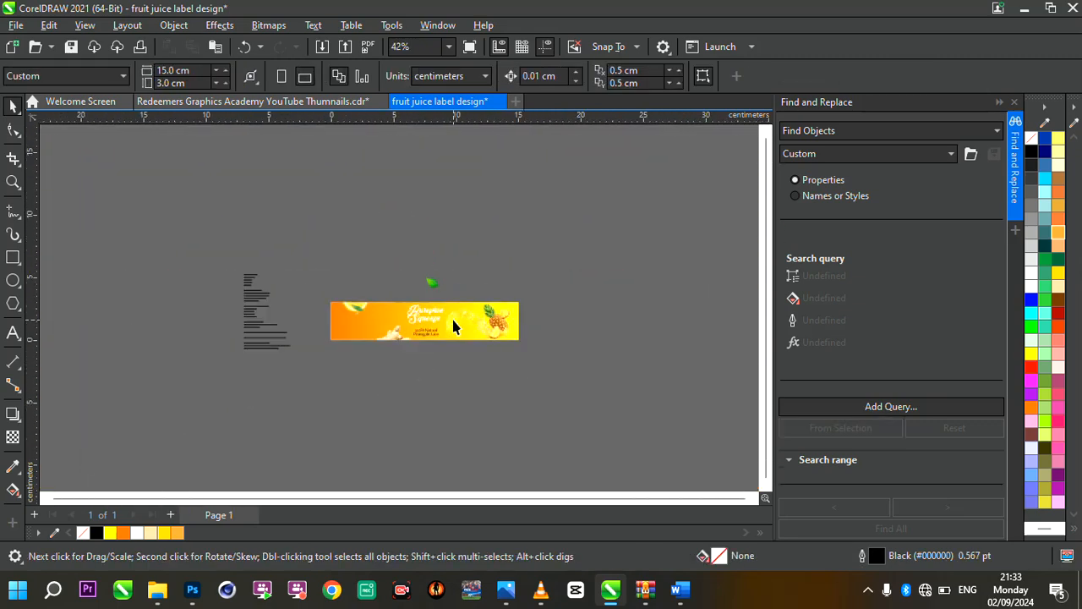
scroll(452, 317, "up", 3)
left_click(381, 216)
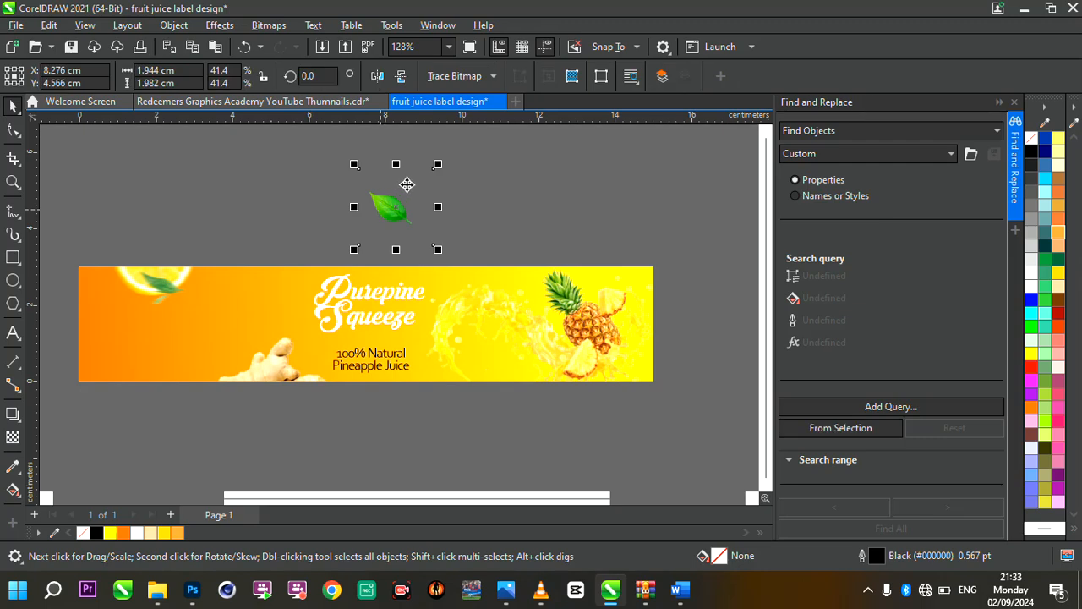
left_click_drag(437, 166, 395, 193)
scroll(396, 193, "up", 3)
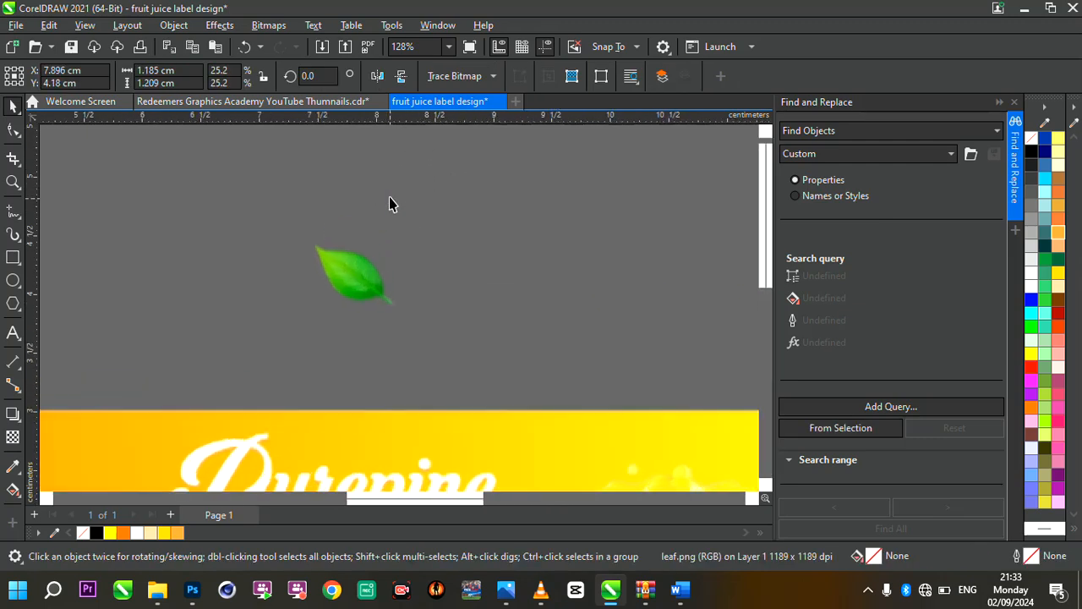
scroll(361, 254, "down", 2)
left_click_drag(350, 257, 276, 369)
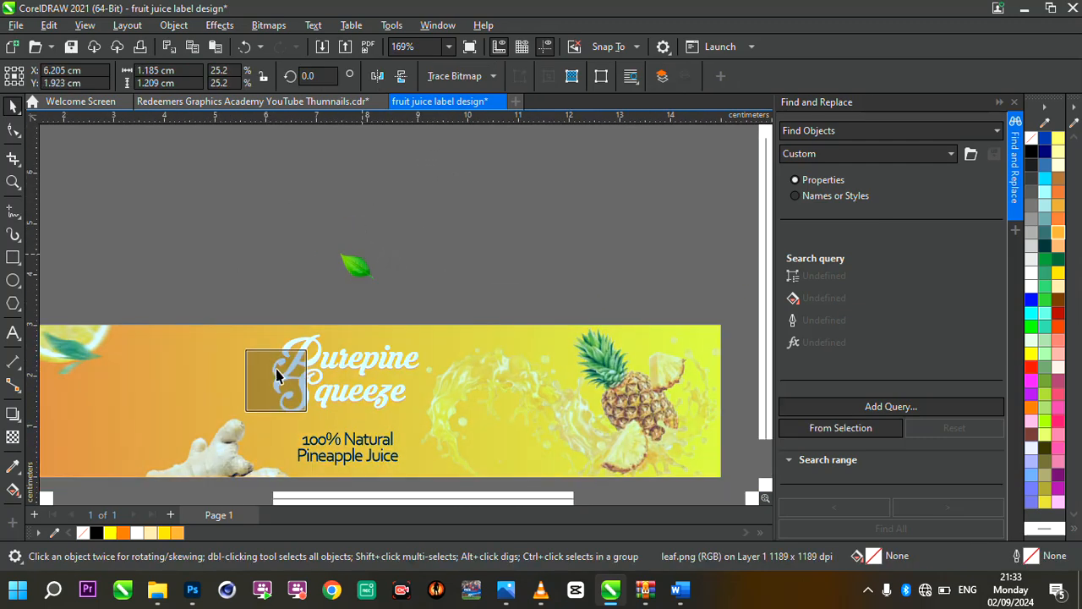
Bring the leaf in front of the label, shrunk to about 0.70 cm wide and placed against the S of "Squeeze"
scroll(276, 372, "up", 2)
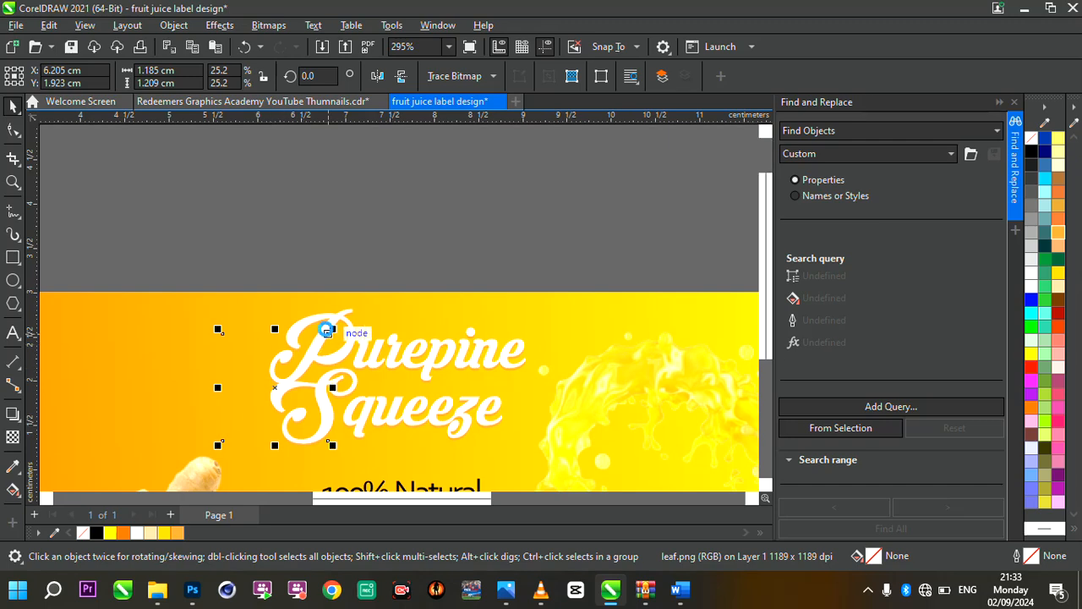
left_click_drag(332, 332, 295, 375)
left_click_drag(263, 411, 284, 395)
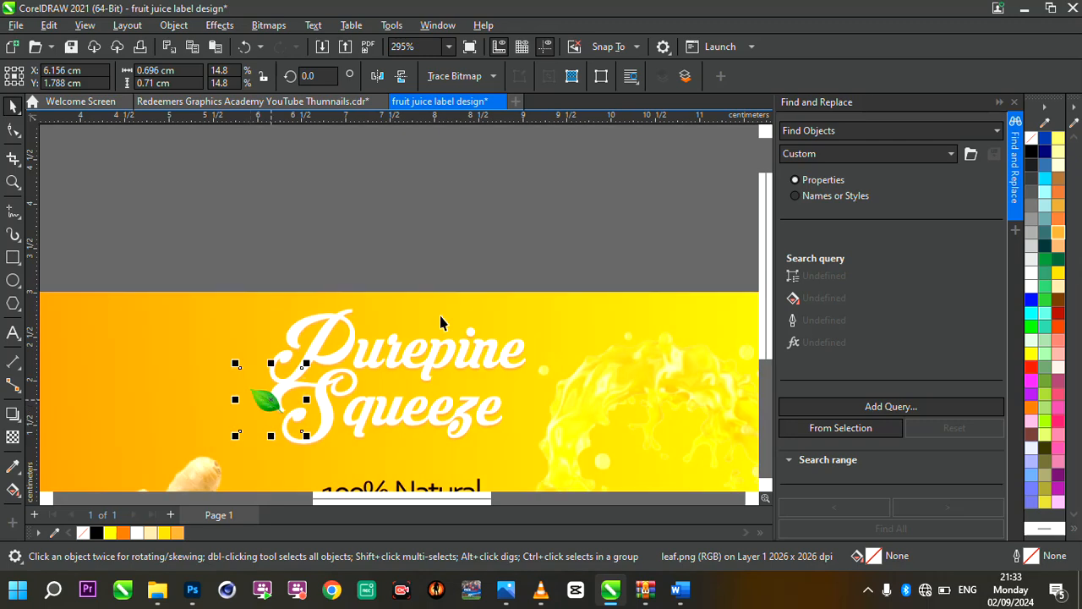
scroll(332, 338, "down", 5)
scroll(332, 338, "up", 6)
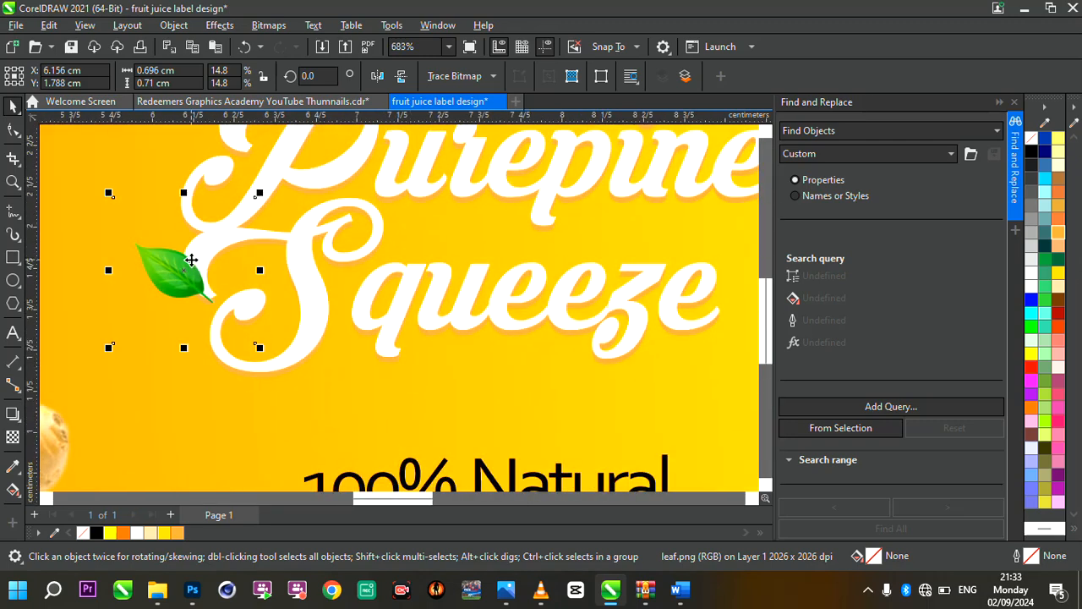
left_click_drag(191, 259, 198, 259)
Apply a Motion Blur to the leaf beside the title with a distance of 64 and a direction of 0
left_click(222, 26)
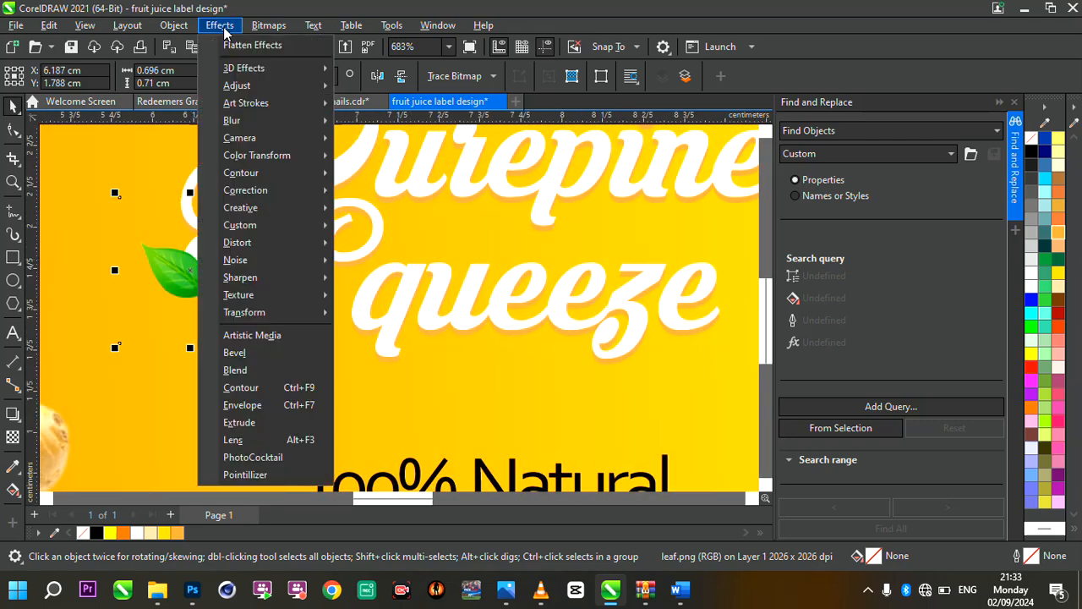
mouse_move(238, 127)
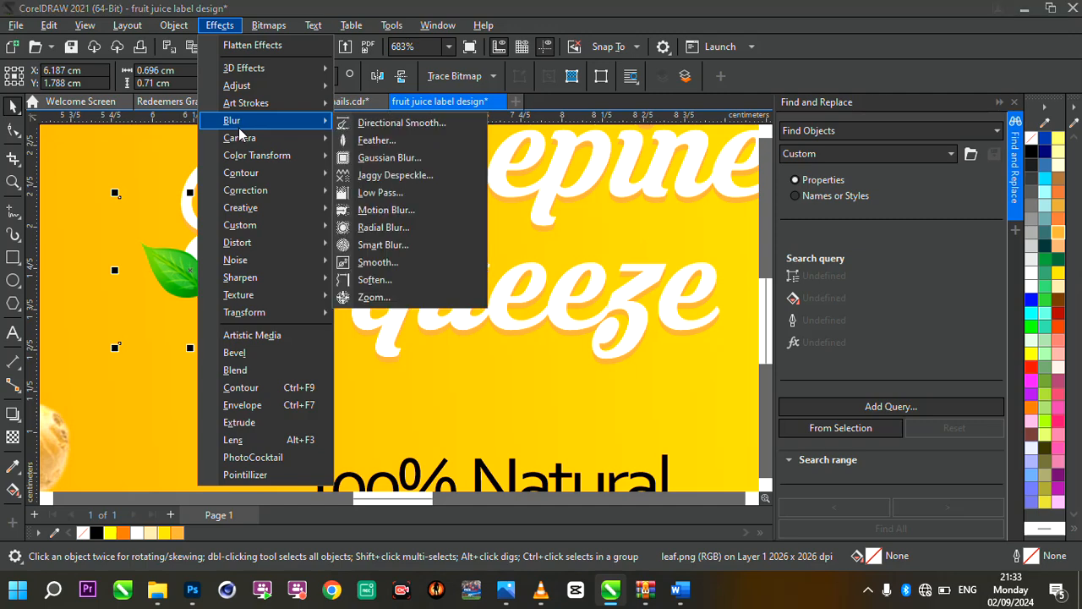
left_click(397, 210)
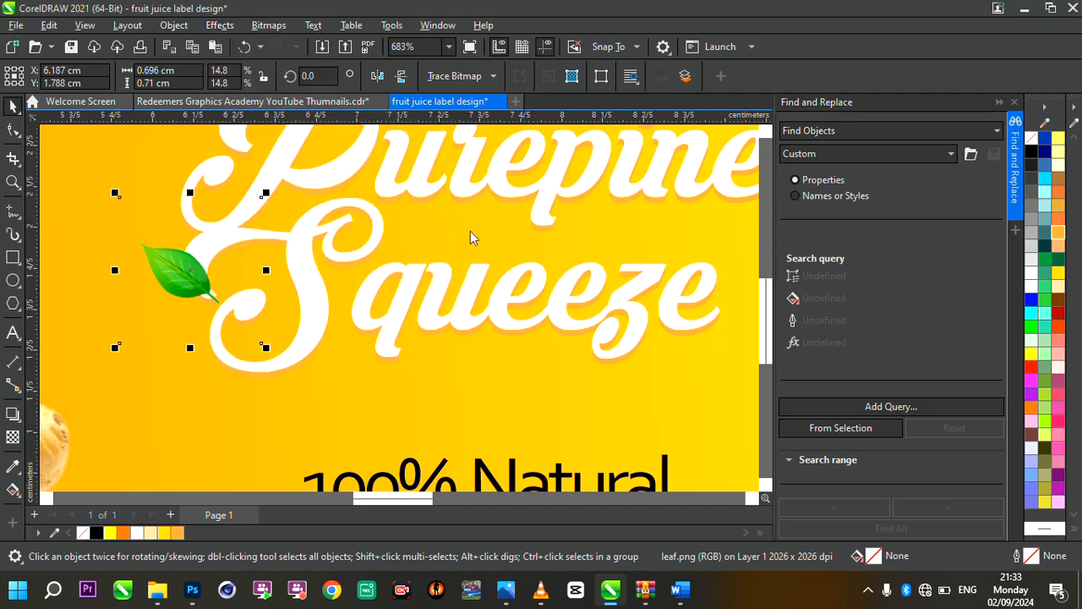
left_click_drag(509, 221, 517, 220)
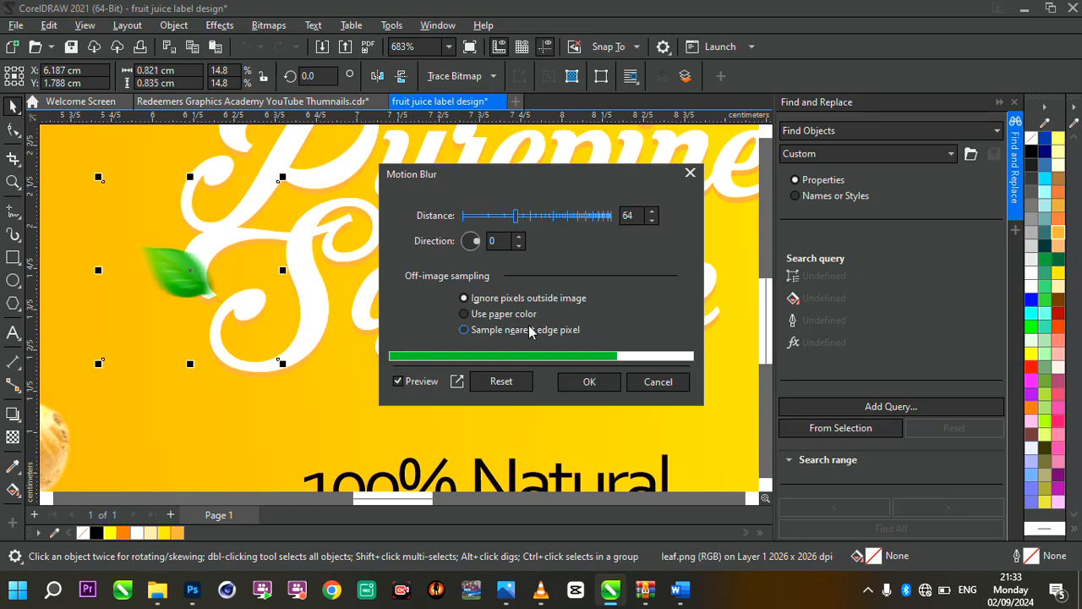
left_click(589, 381)
scroll(317, 300, "down", 1)
scroll(317, 300, "down", 5)
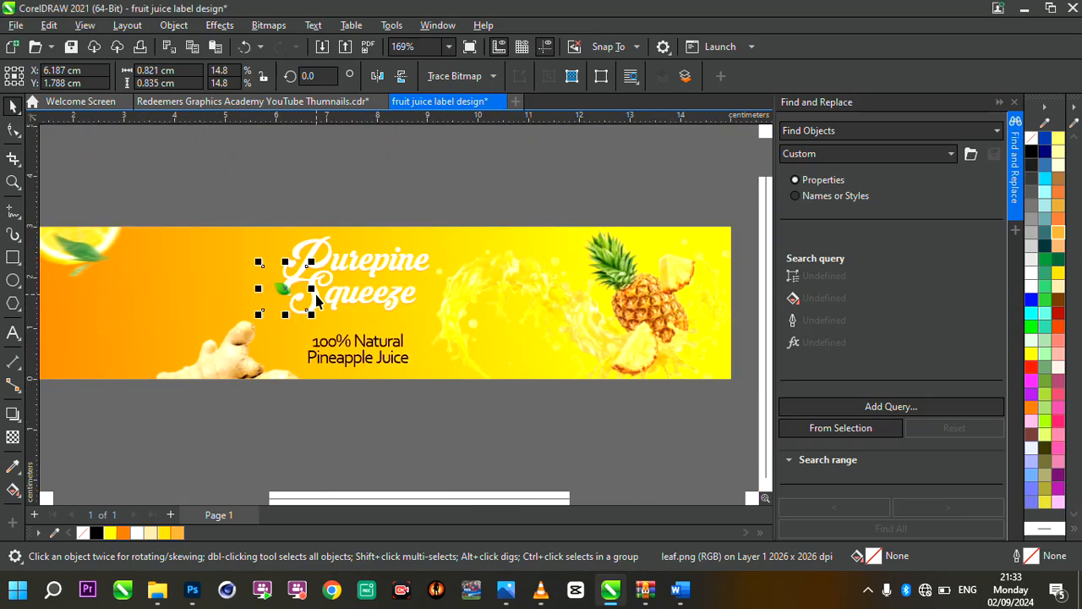
Nudge the title's orange shadow group slightly down from the white lettering
scroll(371, 313, "up", 5)
left_click(352, 297)
scroll(352, 296, "up", 4)
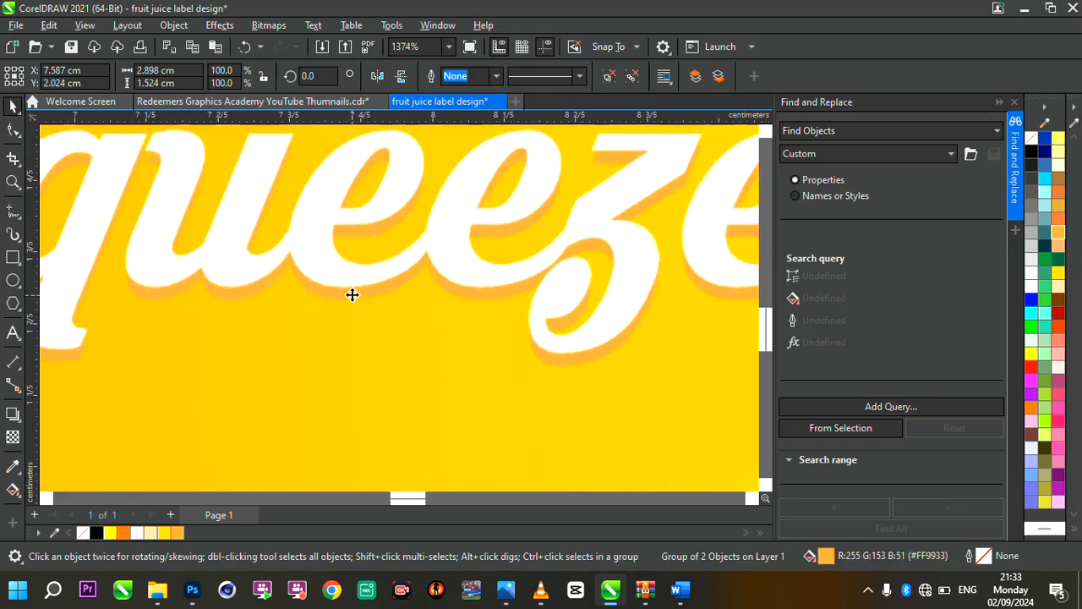
left_click_drag(353, 298, 352, 299)
scroll(442, 295, "down", 4)
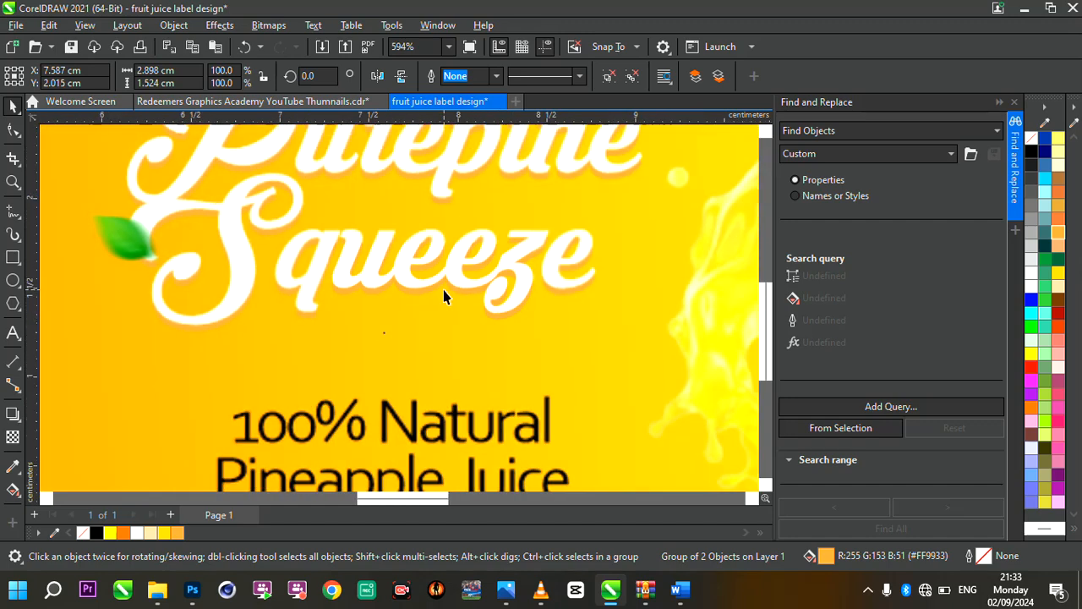
scroll(499, 306, "up", 1)
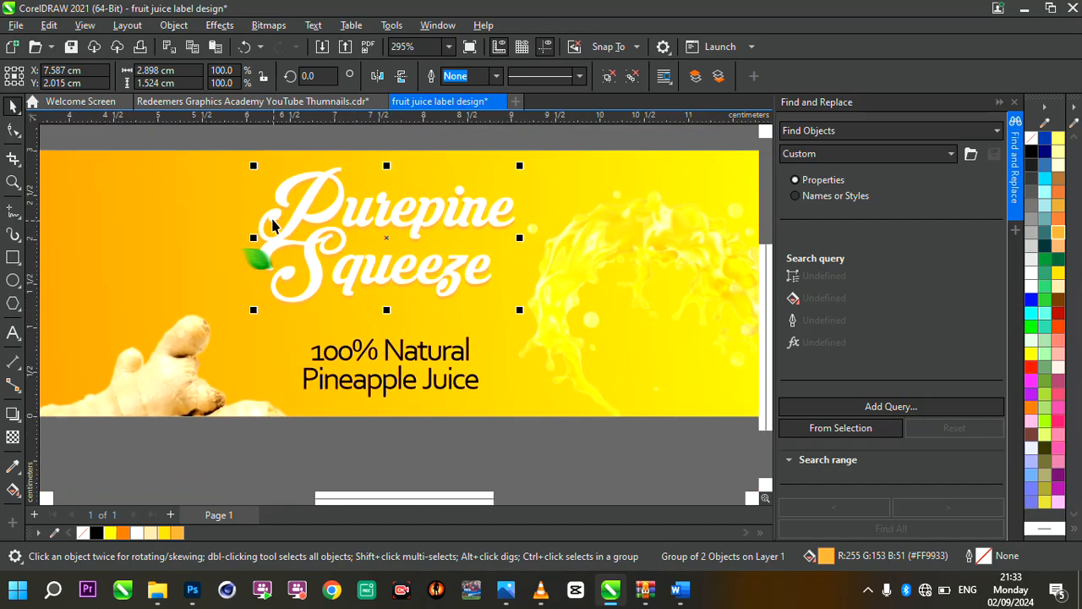
Select the "Purepine Squeeze" title together with its shadow and enlarge both to about 3.21 cm wide
scroll(480, 327, "down", 2)
scroll(481, 322, "up", 2)
left_click_drag(242, 137, 553, 324)
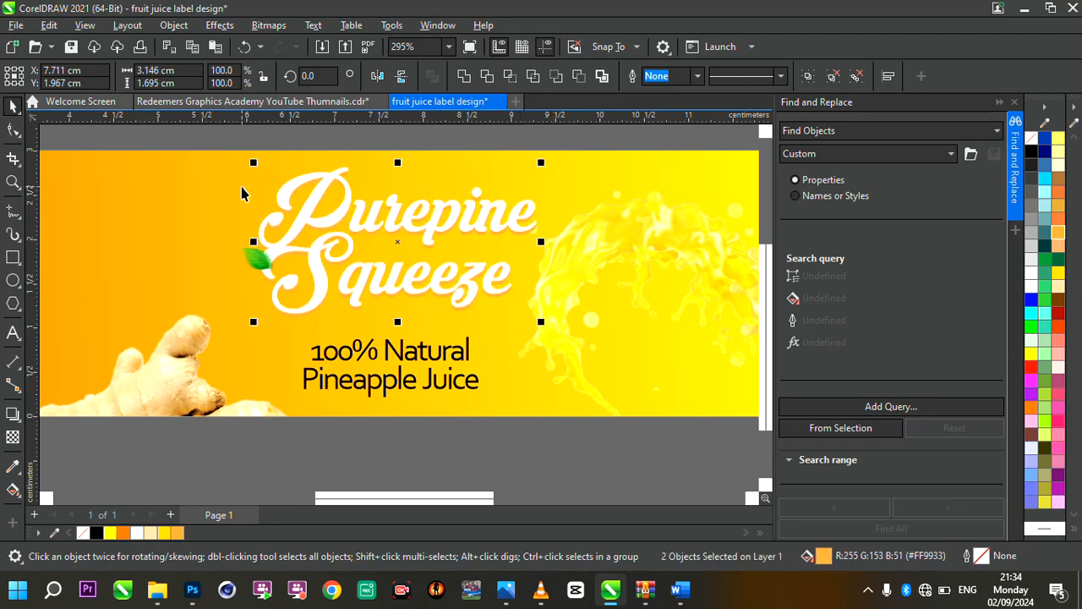
left_click_drag(253, 325, 246, 324)
scroll(436, 289, "down", 3)
scroll(436, 289, "up", 3)
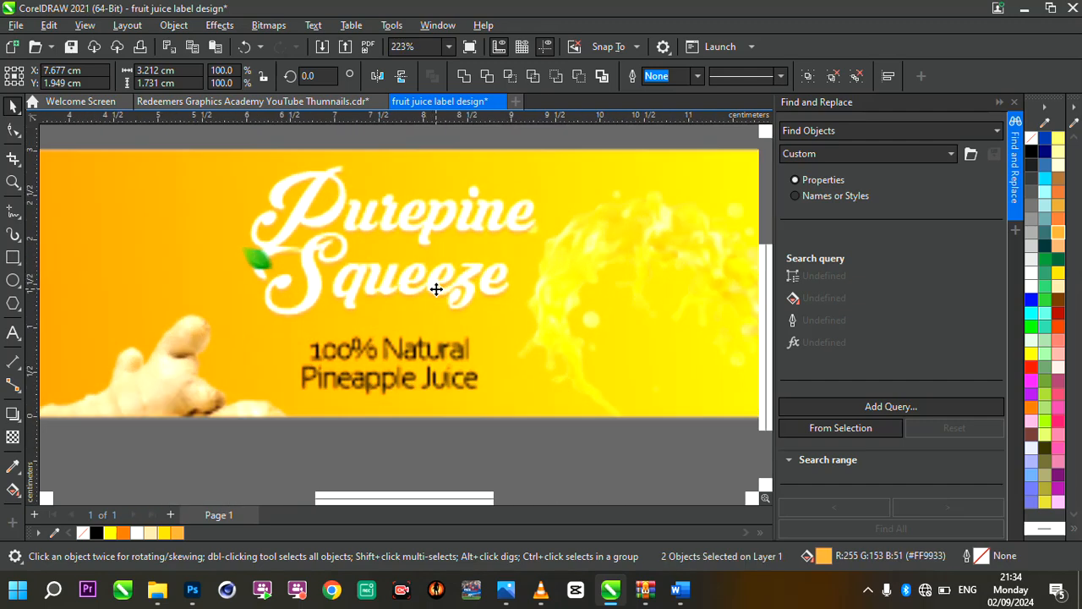
Nudge the tagline slightly up and to the right so it sits centred under the enlarged title
left_click(451, 361)
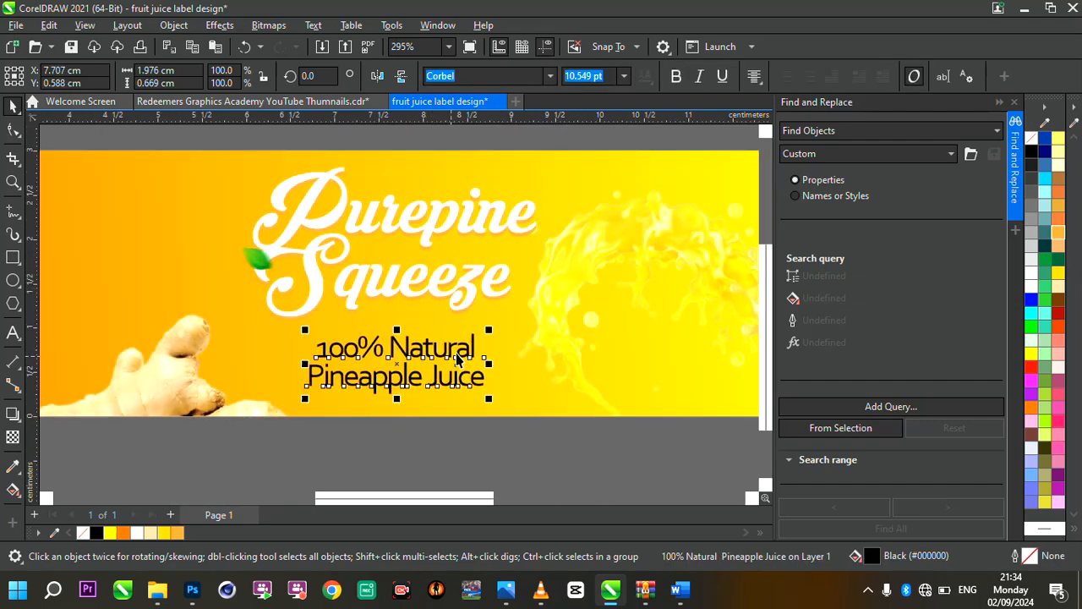
scroll(457, 350, "down", 2)
scroll(457, 350, "down", 4)
Cut the "Ingredients:" heading and its four items out of the product text block beside the label
scroll(304, 339, "up", 2)
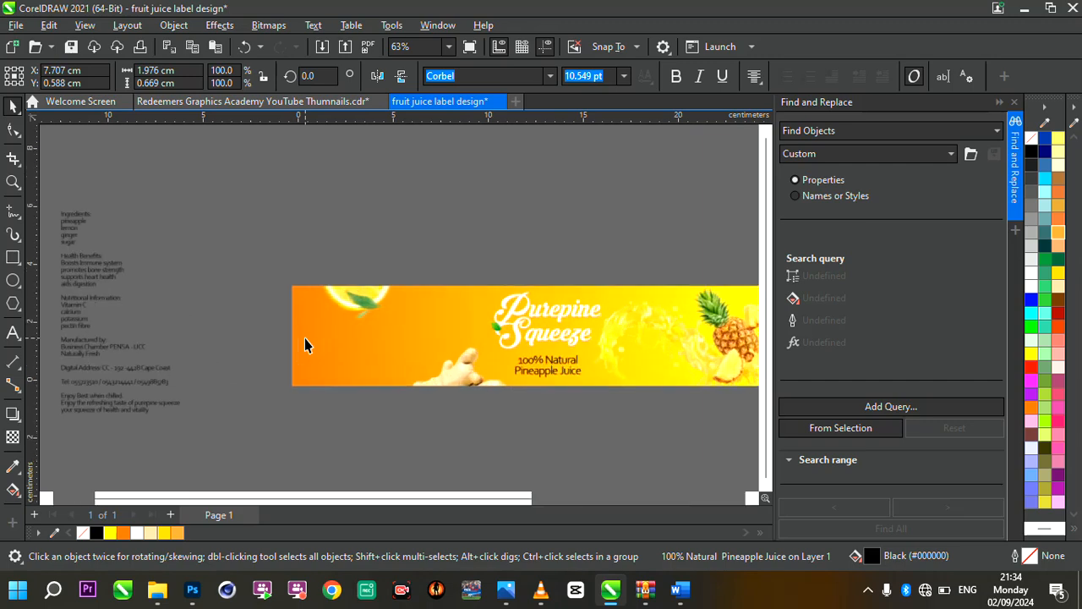
scroll(450, 317, "up", 2)
scroll(451, 317, "down", 3)
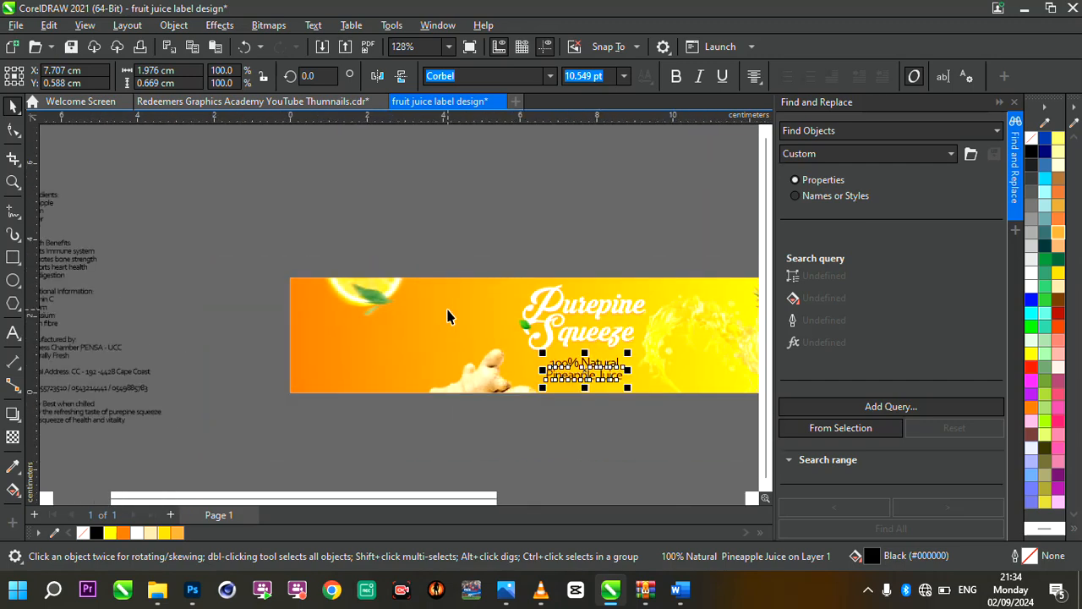
scroll(252, 242, "up", 2)
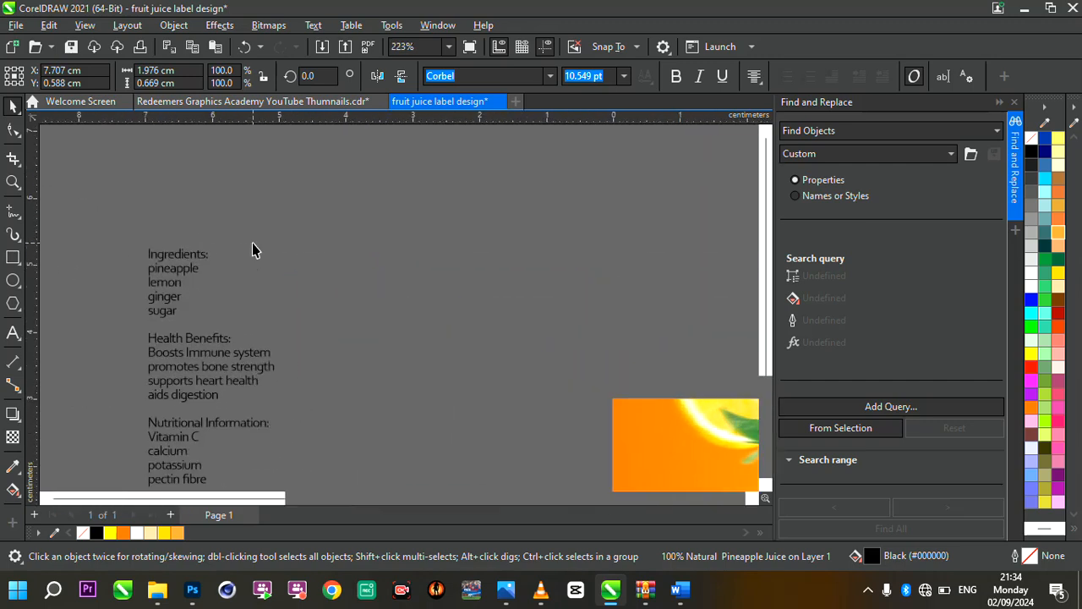
left_click(179, 246)
scroll(176, 253, "down", 1)
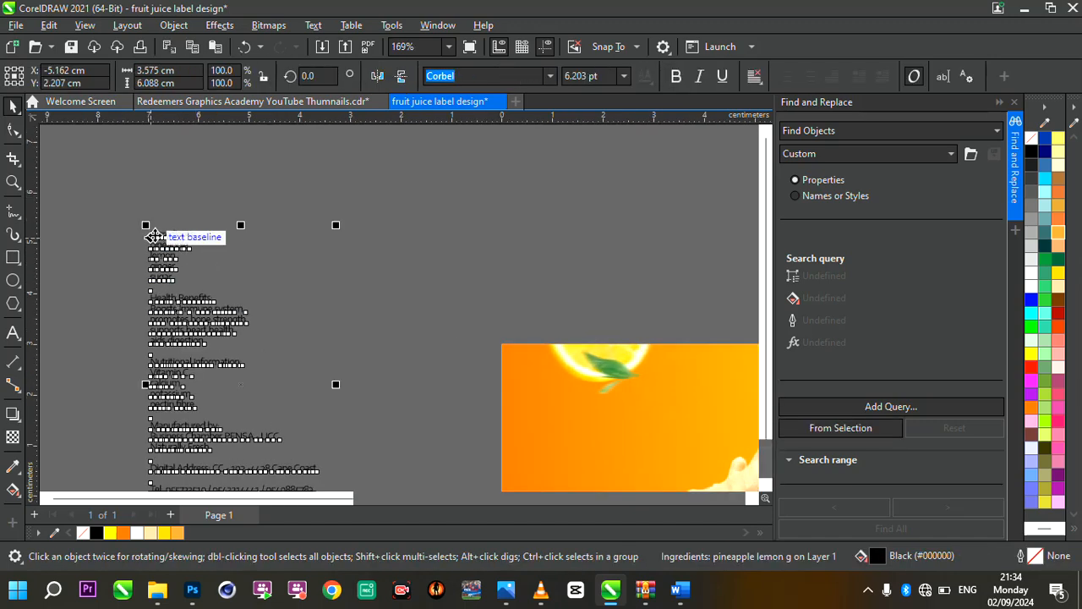
double_click(153, 237)
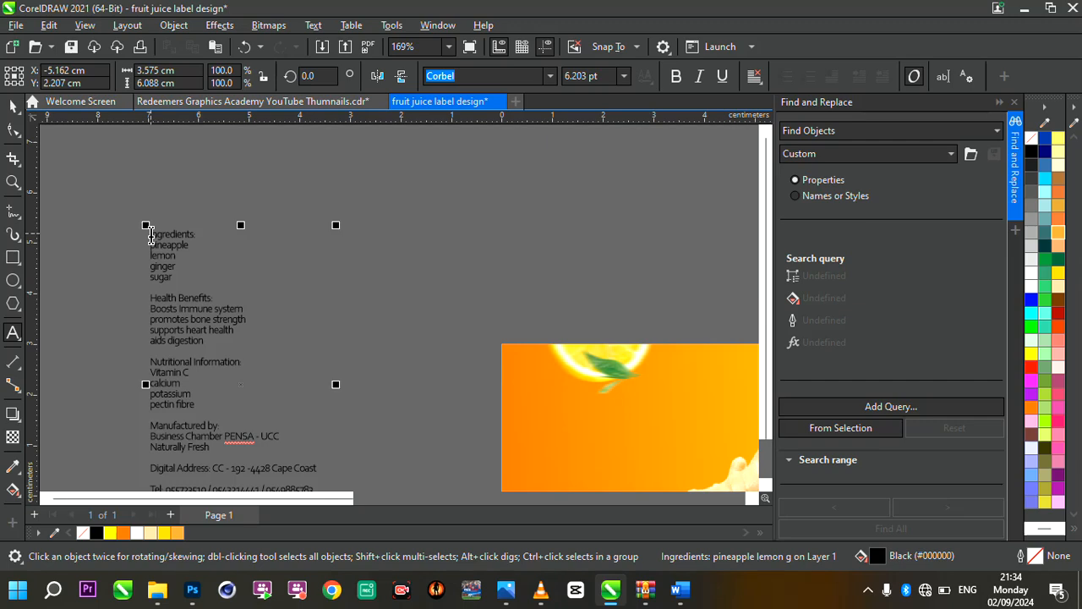
left_click_drag(150, 237, 198, 286)
key("ctrl+c")
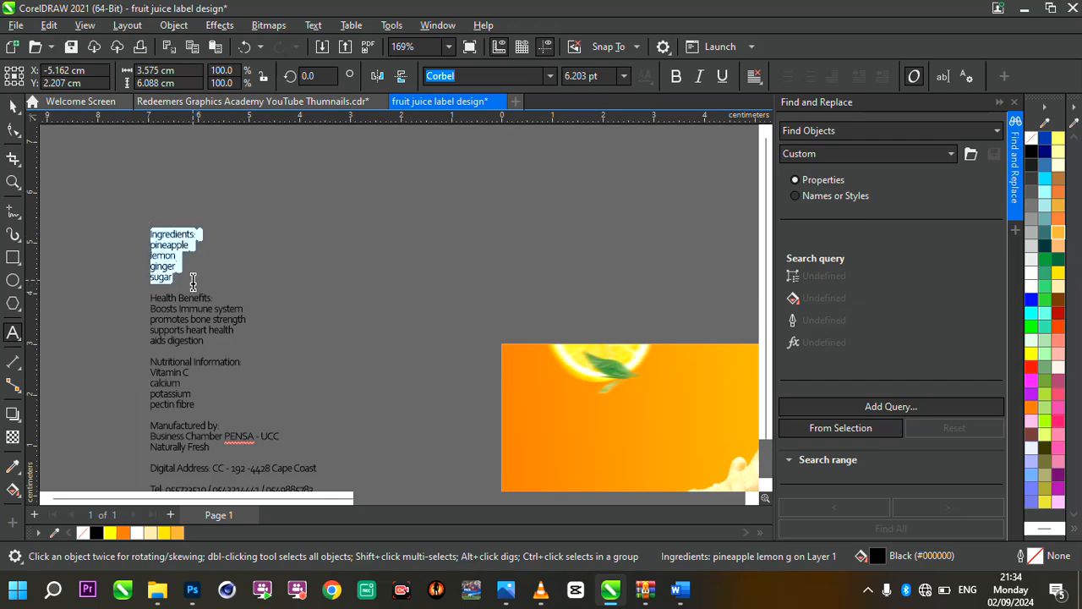
key("Delete")
Paste the ingredients list as separate text on the label and move it just below the lemon slice near the left end
scroll(222, 268, "down", 4)
scroll(358, 302, "up", 2)
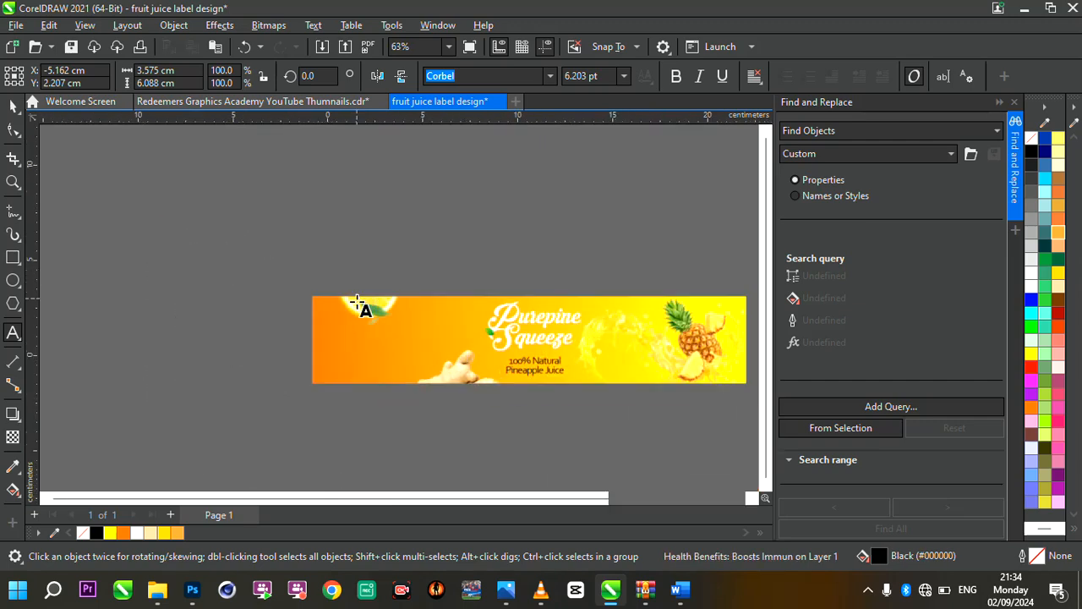
scroll(357, 303, "up", 3)
left_click(303, 317)
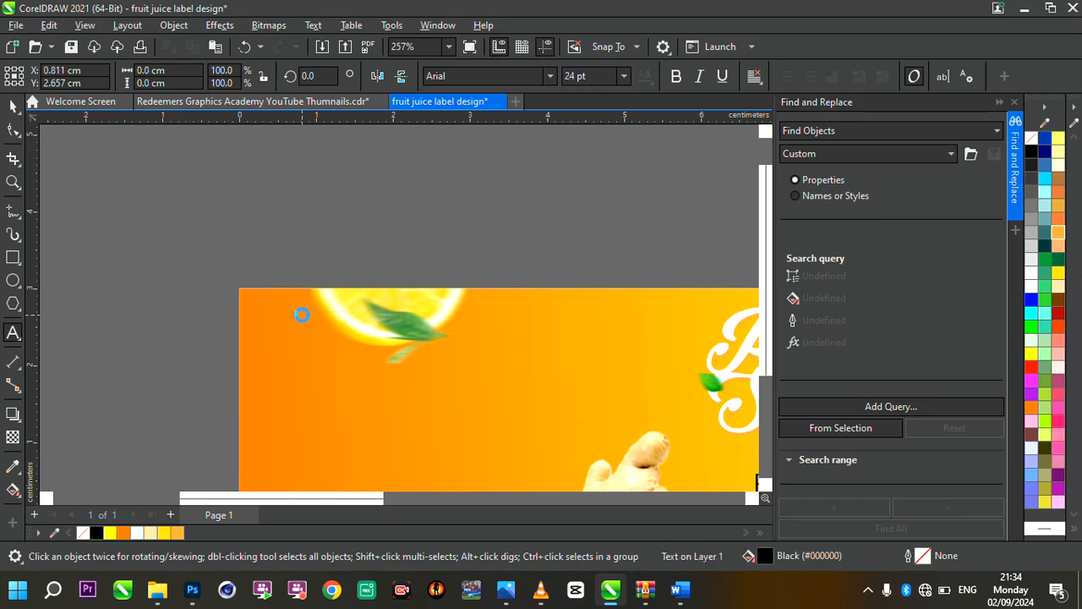
key("ctrl+v")
left_click_drag(333, 341, 312, 373)
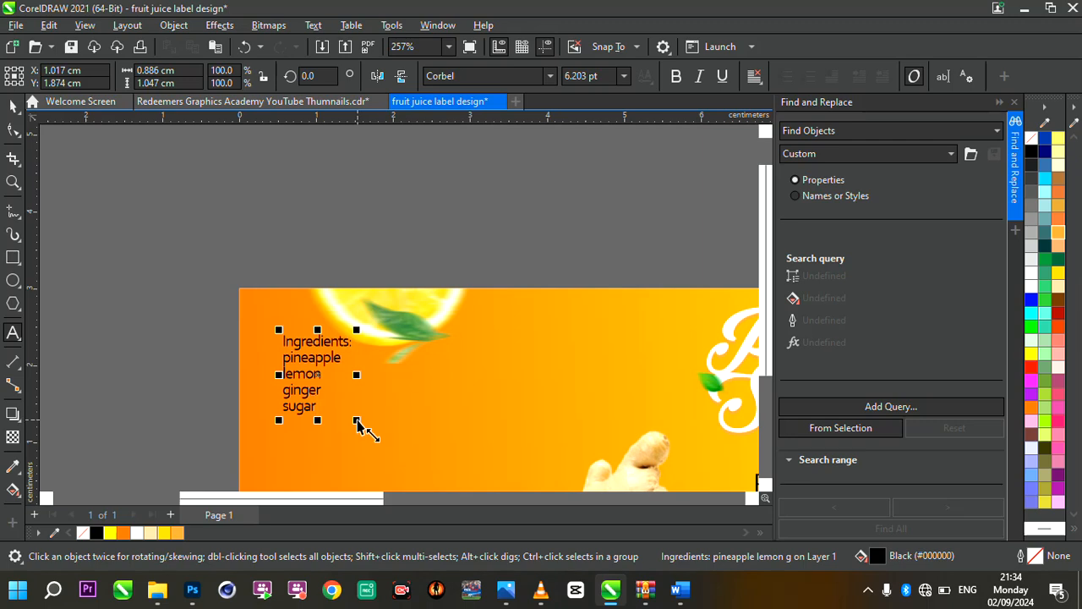
Tighten the line spacing of the ingredients list and resize it to about 1.0 cm wide
left_click_drag(357, 427, 398, 471)
scroll(383, 348, "down", 4)
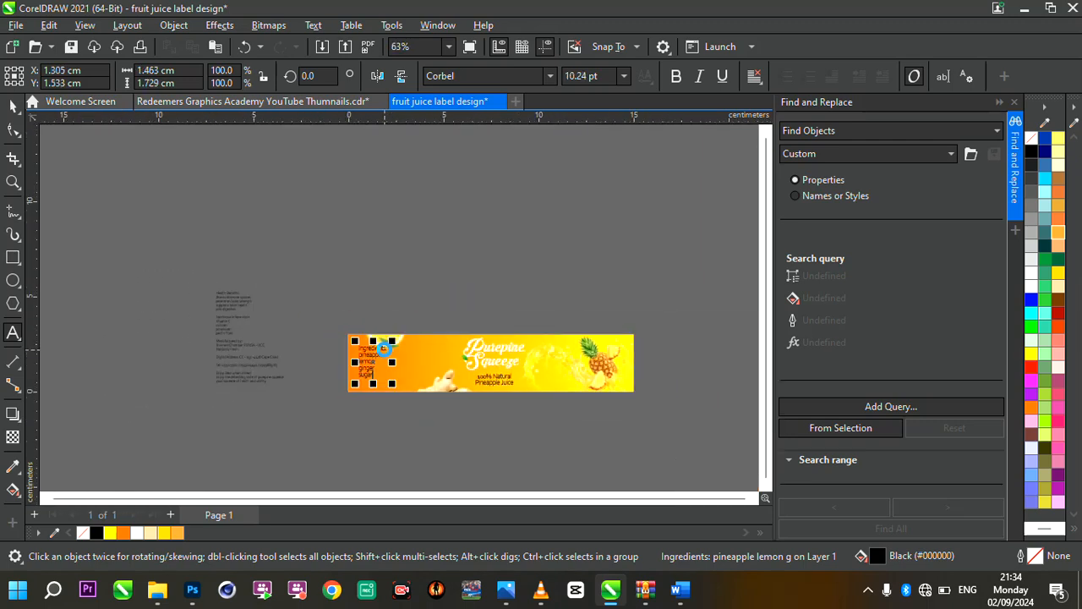
scroll(383, 348, "up", 5)
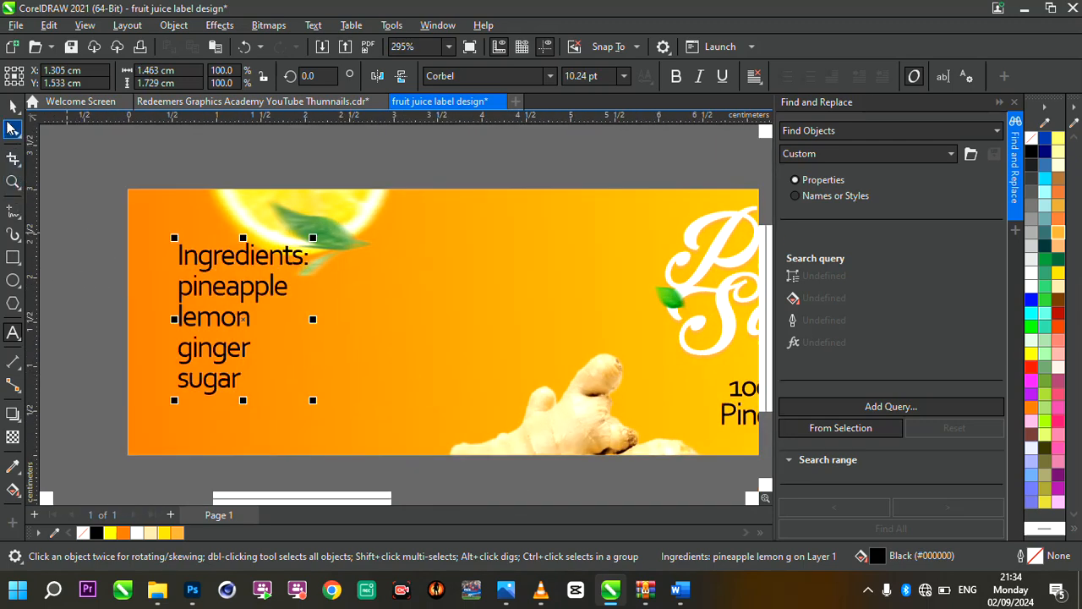
key("F10")
left_click_drag(169, 398, 145, 372)
key("space")
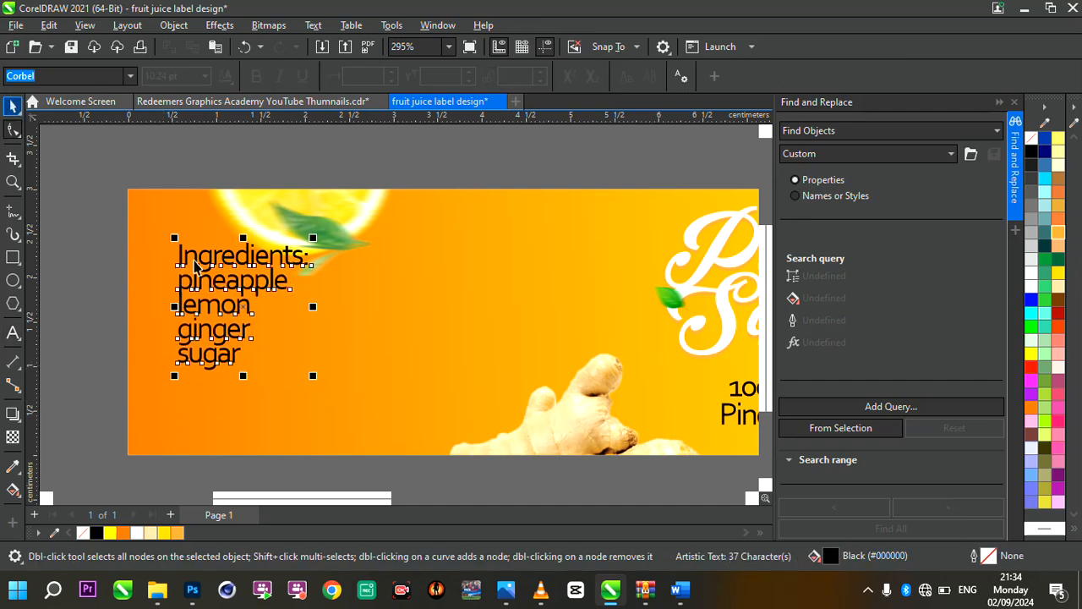
left_click_drag(320, 382, 271, 336)
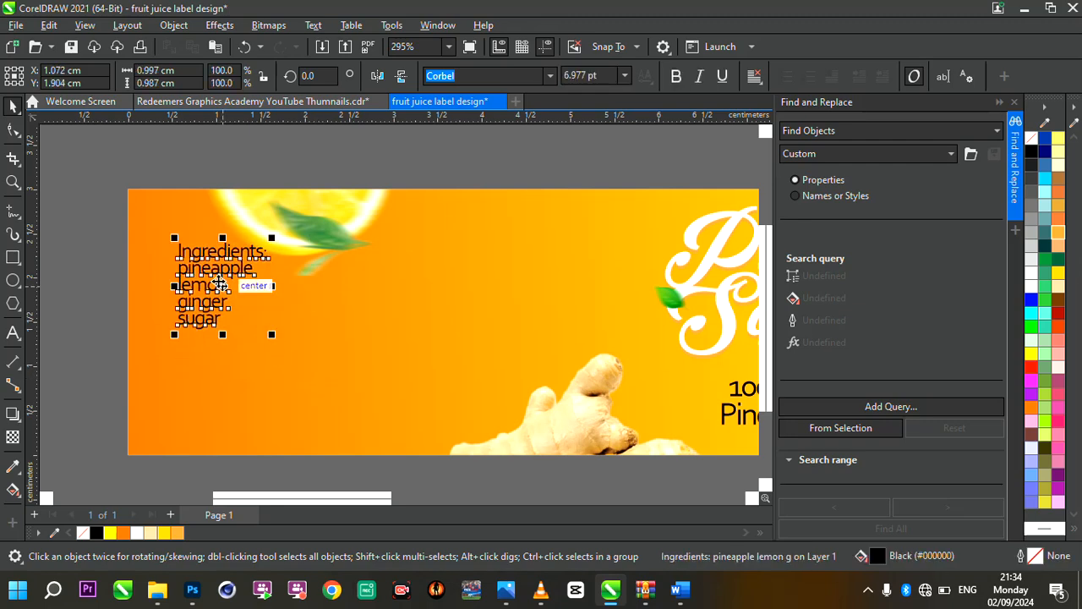
Move the ingredients list slightly up and to the right so it sits closer beneath the lemon slice
left_click_drag(218, 285, 246, 272)
scroll(415, 313, "down", 2)
scroll(415, 312, "down", 2)
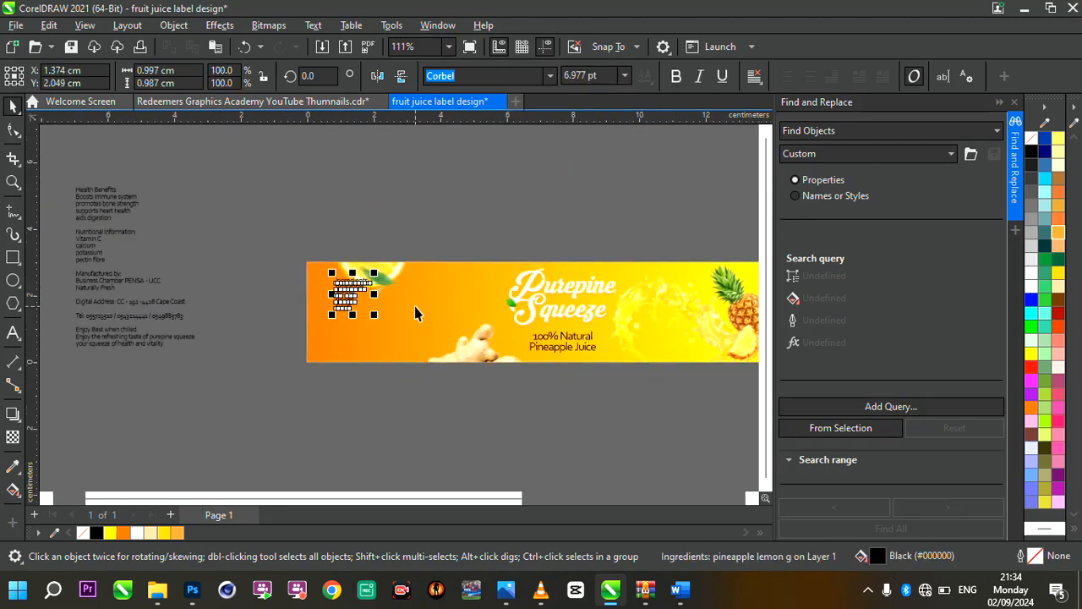
Copy the "Health Benefits:" heading and its four lines from the product text block beside the label
left_click(107, 205)
scroll(107, 204, "up", 4)
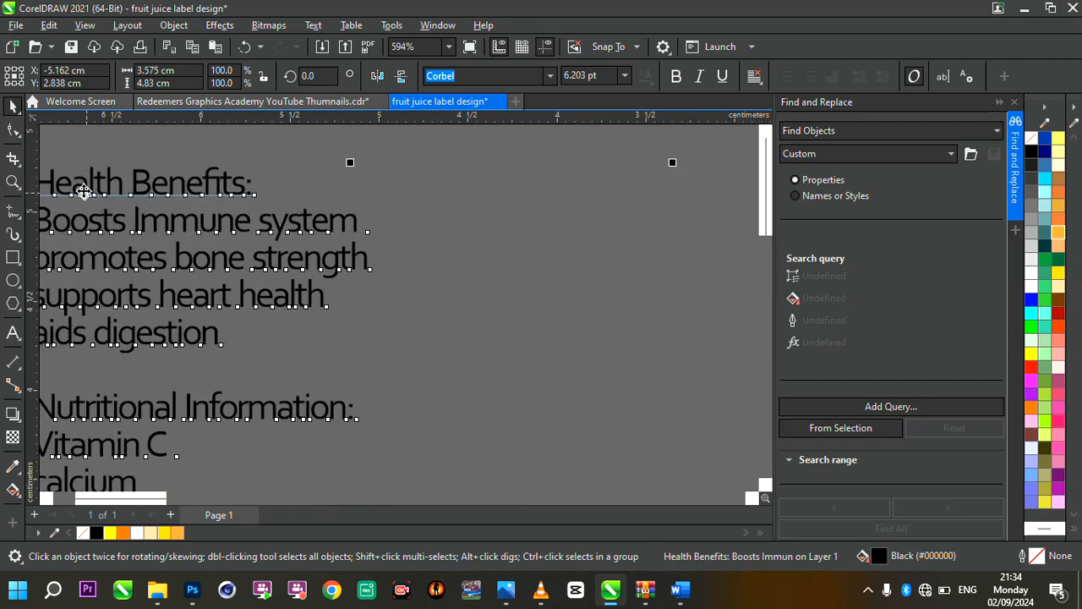
scroll(123, 206, "down", 1)
left_click(98, 196)
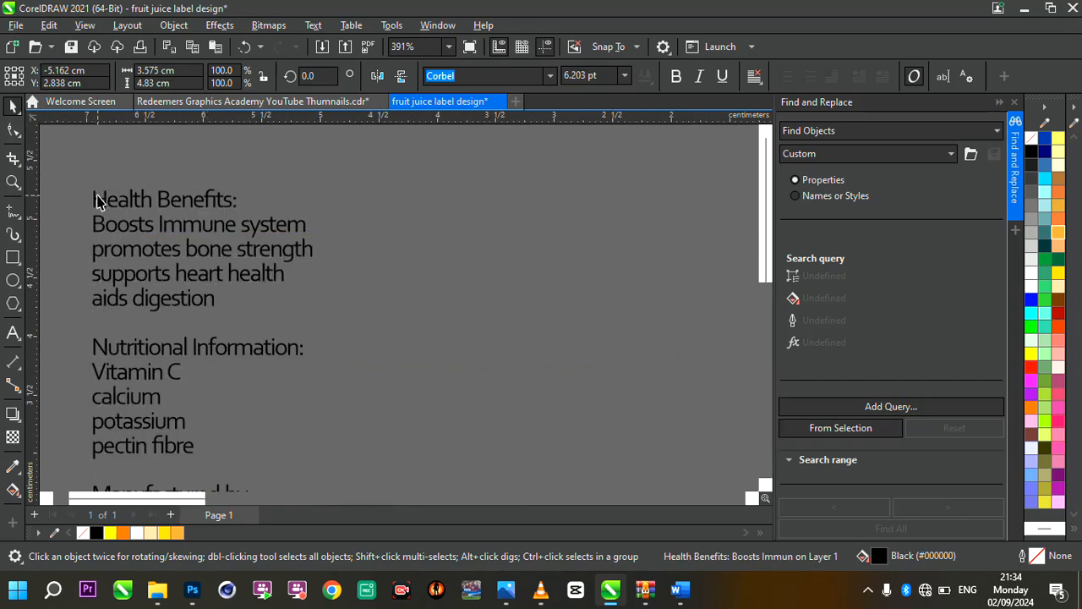
double_click(97, 200)
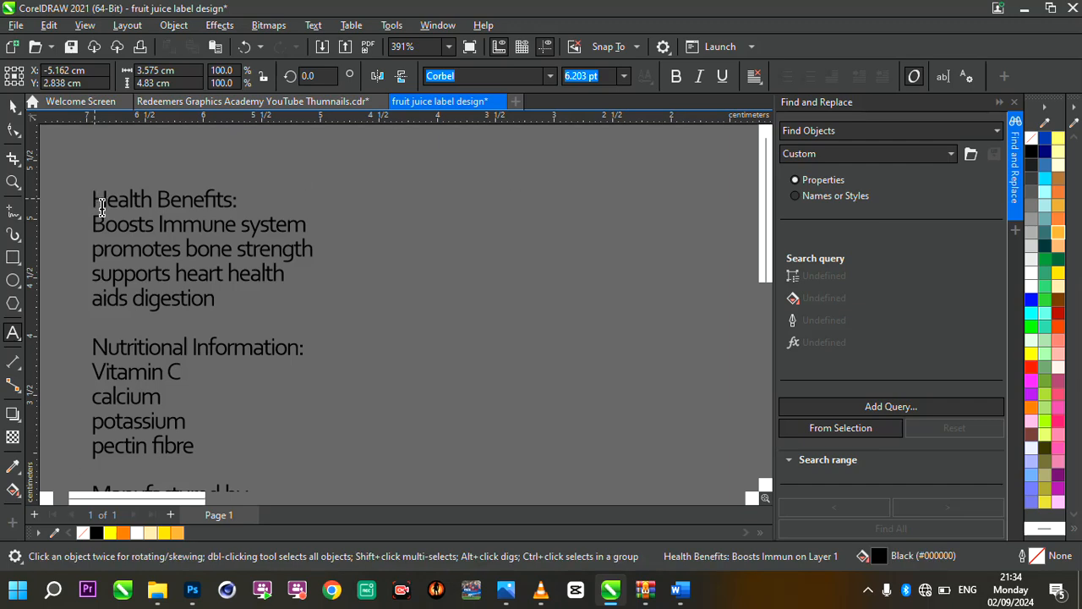
left_click_drag(96, 200, 225, 312)
key("ctrl+c")
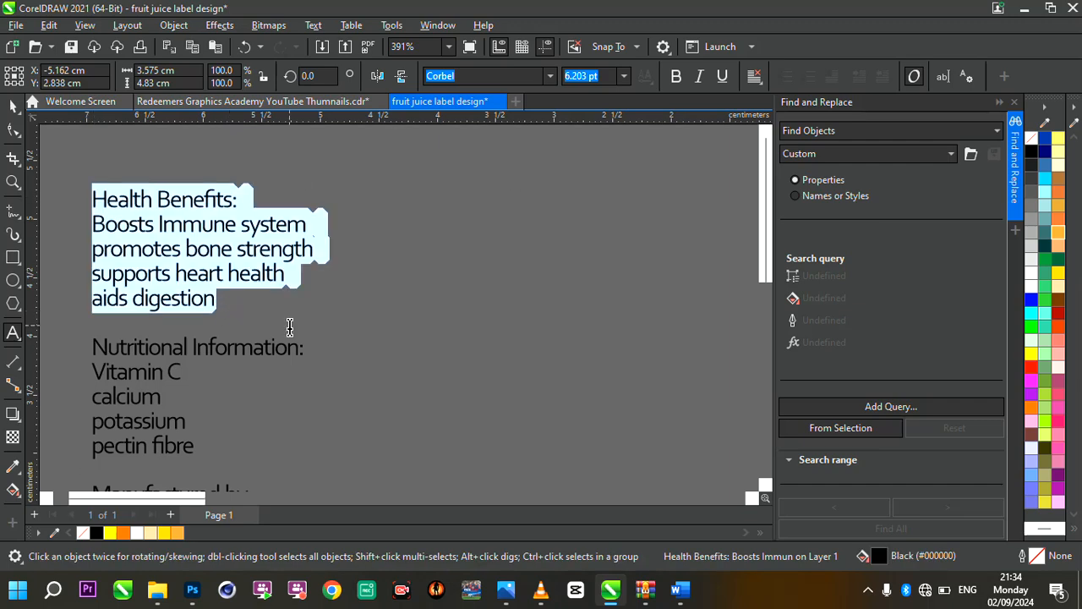
Paste the Health Benefits text as separate text below the ingredients list and scale it down to about 1.54 cm wide
scroll(289, 326, "down", 5)
scroll(397, 354, "up", 4)
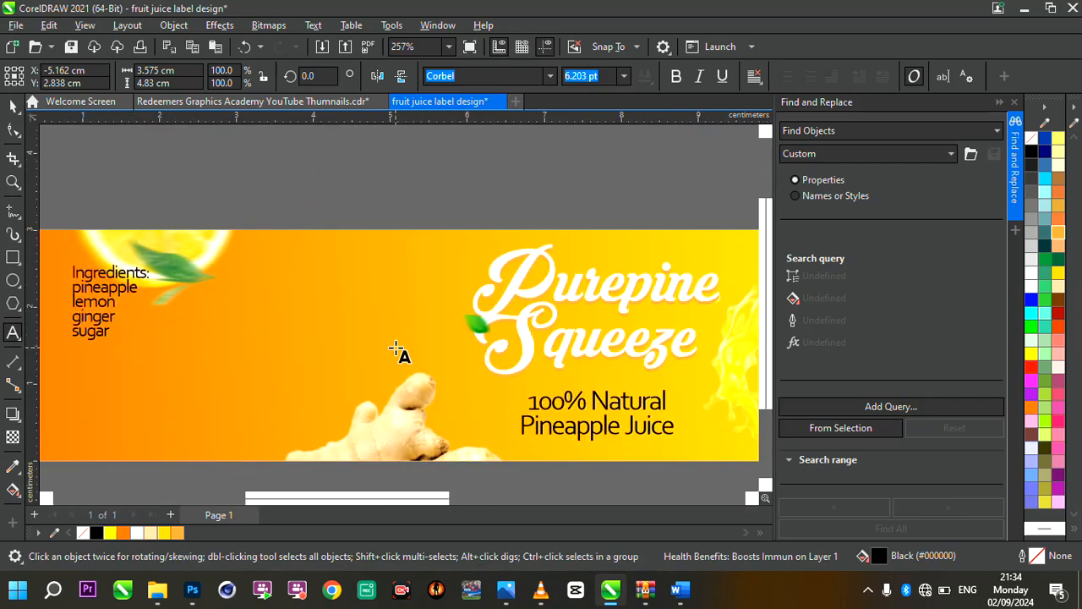
scroll(296, 359, "down", 1)
scroll(148, 370, "up", 2)
left_click(148, 370)
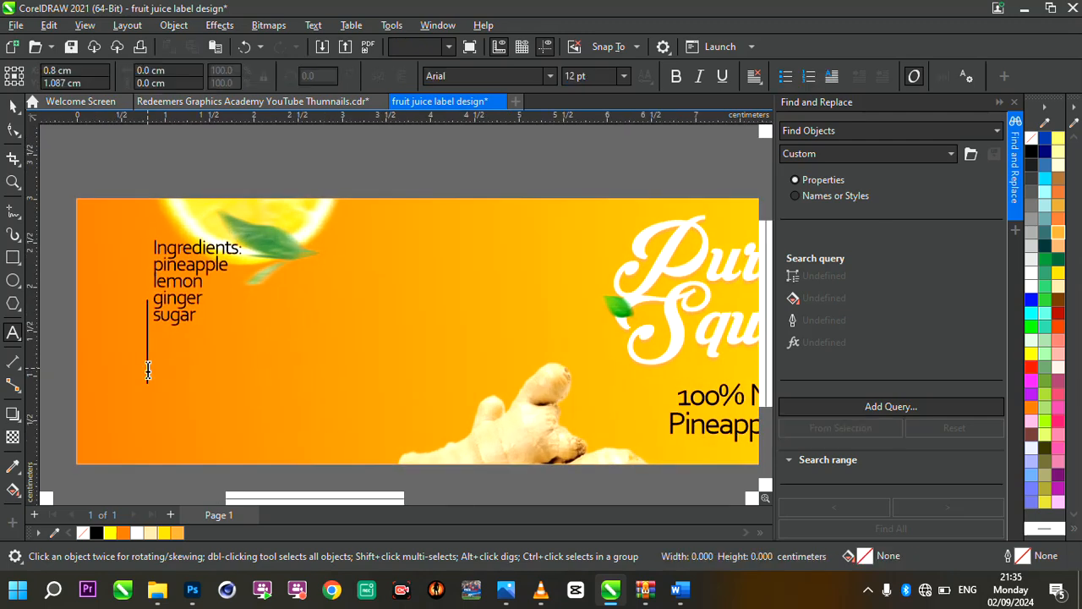
key("ctrl+v")
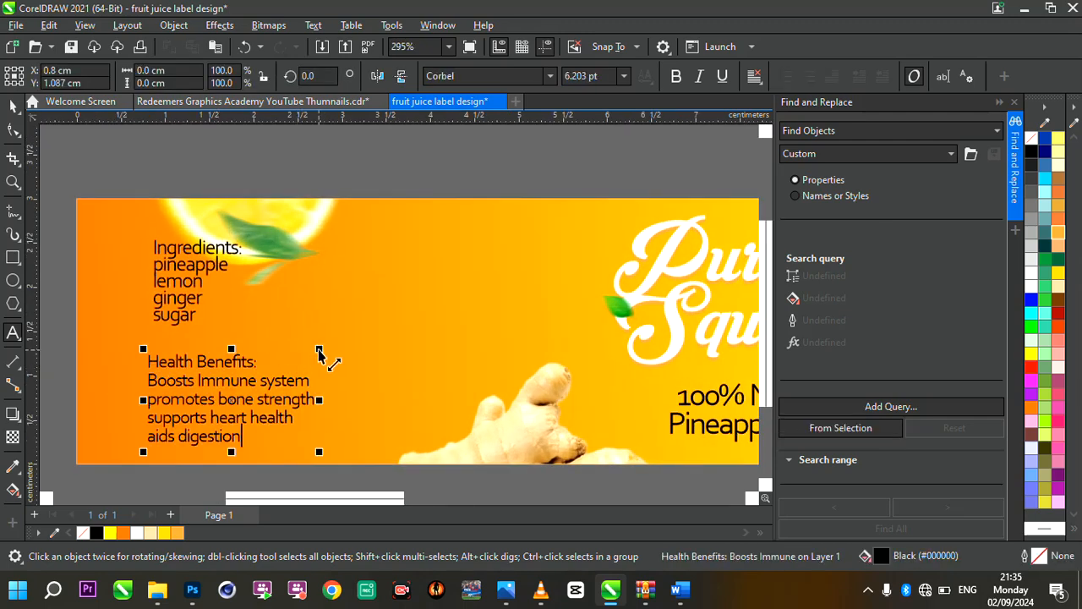
left_click_drag(321, 358, 289, 365)
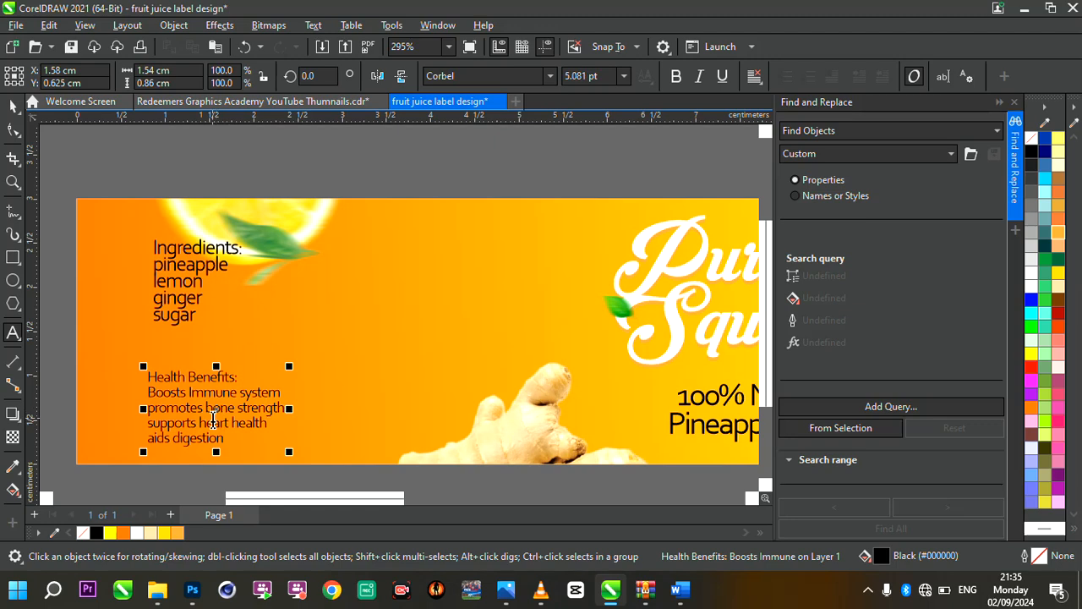
left_click_drag(218, 409, 221, 401)
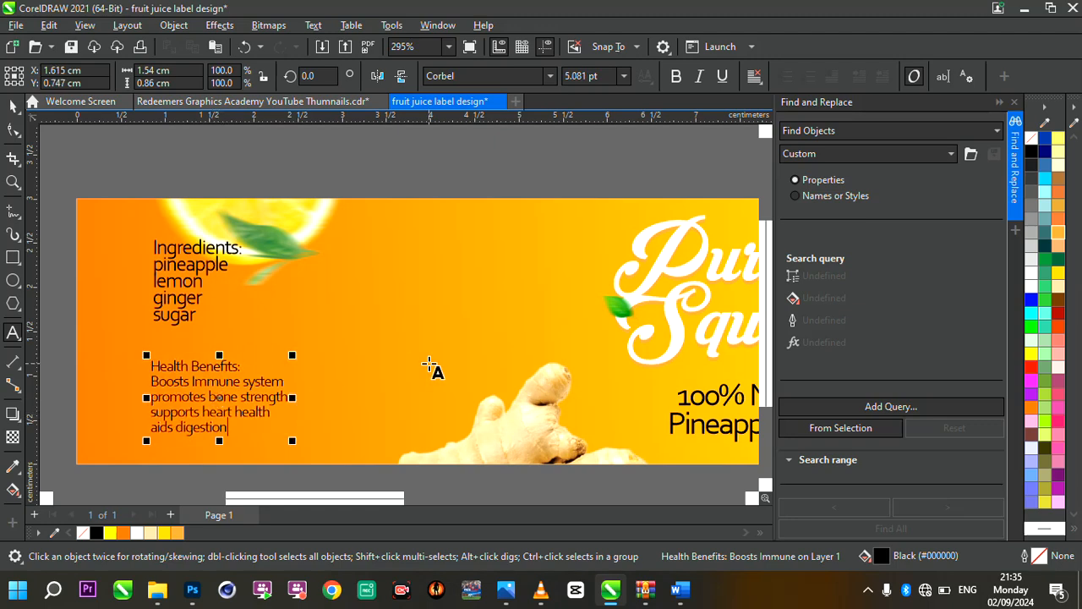
Copy the "Nutritional Information:" heading and its four items from the product text block beside the label
scroll(428, 362, "down", 3)
scroll(99, 251, "up", 3)
scroll(242, 288, "down", 1)
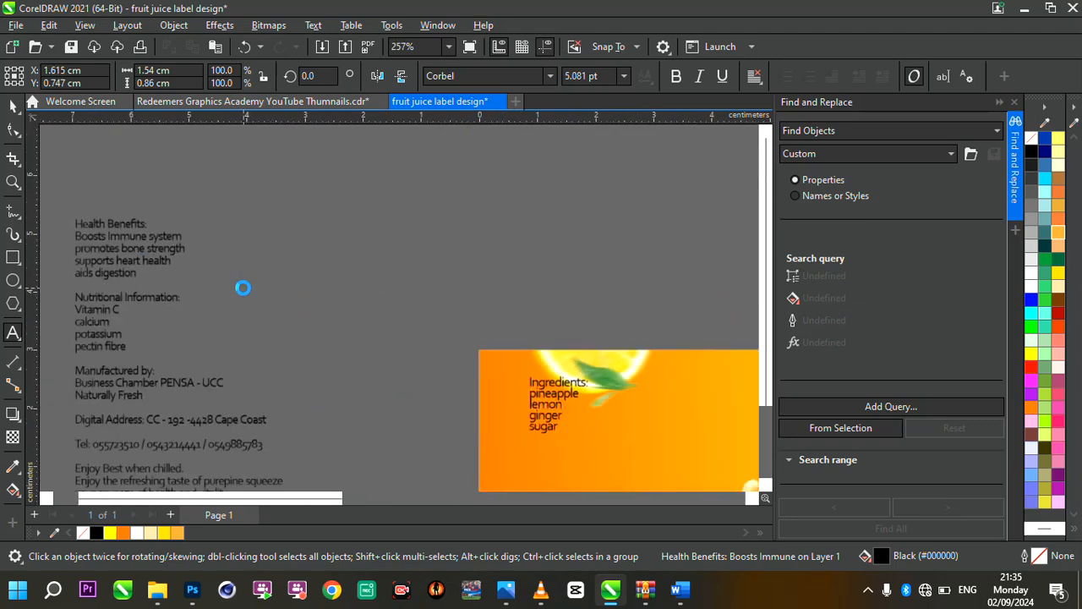
scroll(131, 277, "up", 1)
scroll(131, 277, "up", 1)
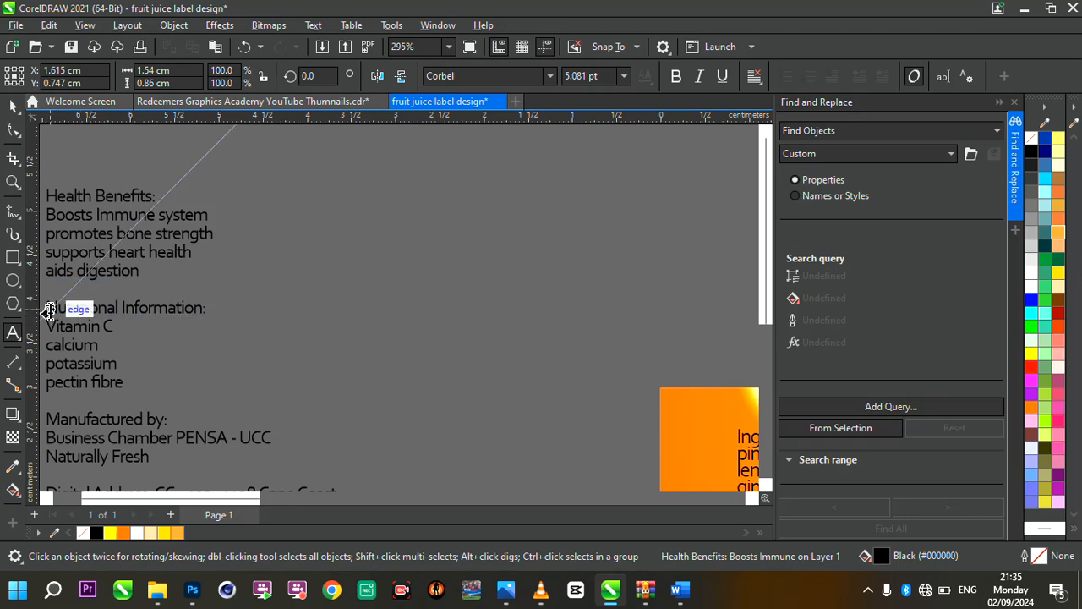
left_click(50, 309)
left_click_drag(47, 307, 135, 378)
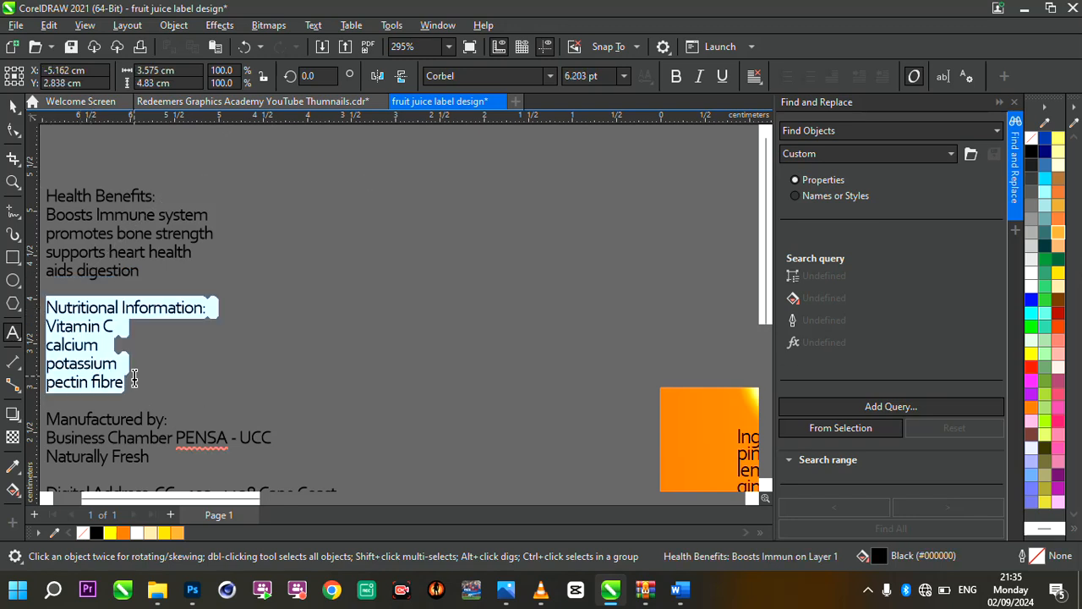
type("c")
scroll(135, 378, "down", 1)
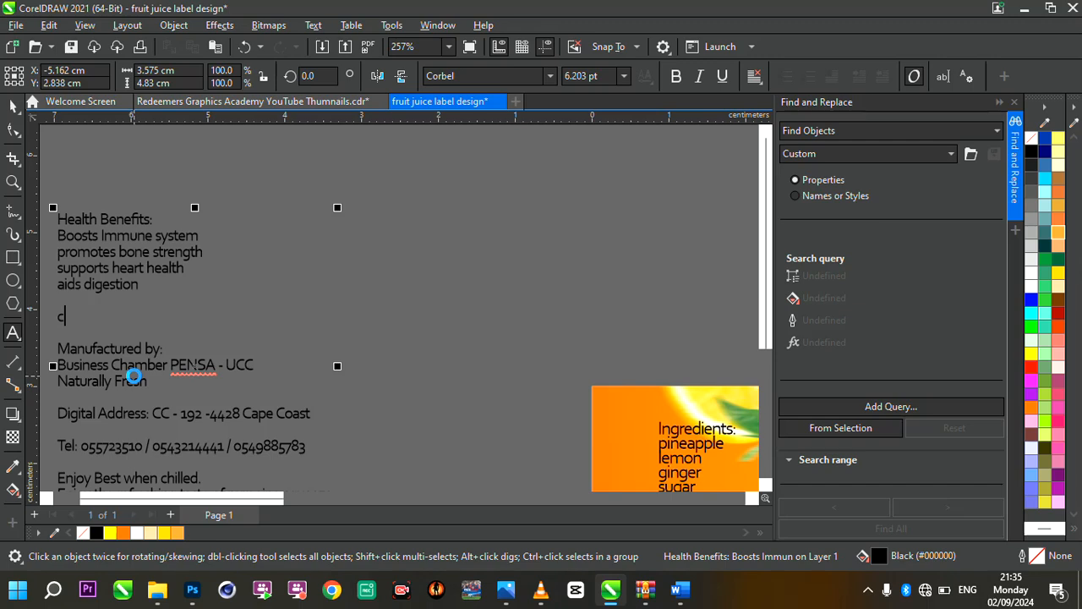
key("ctrl+z")
key("ctrl+c")
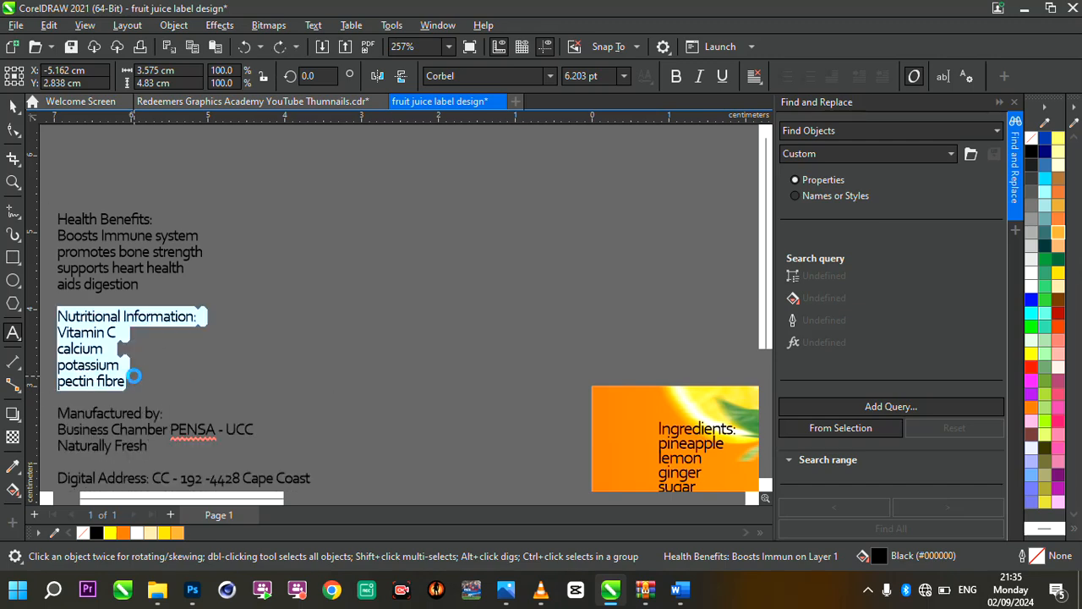
Paste the Nutritional Information text as separate text on the label, to the right of the lemon slice and ingredients list
scroll(237, 336, "down", 6)
scroll(240, 338, "up", 4)
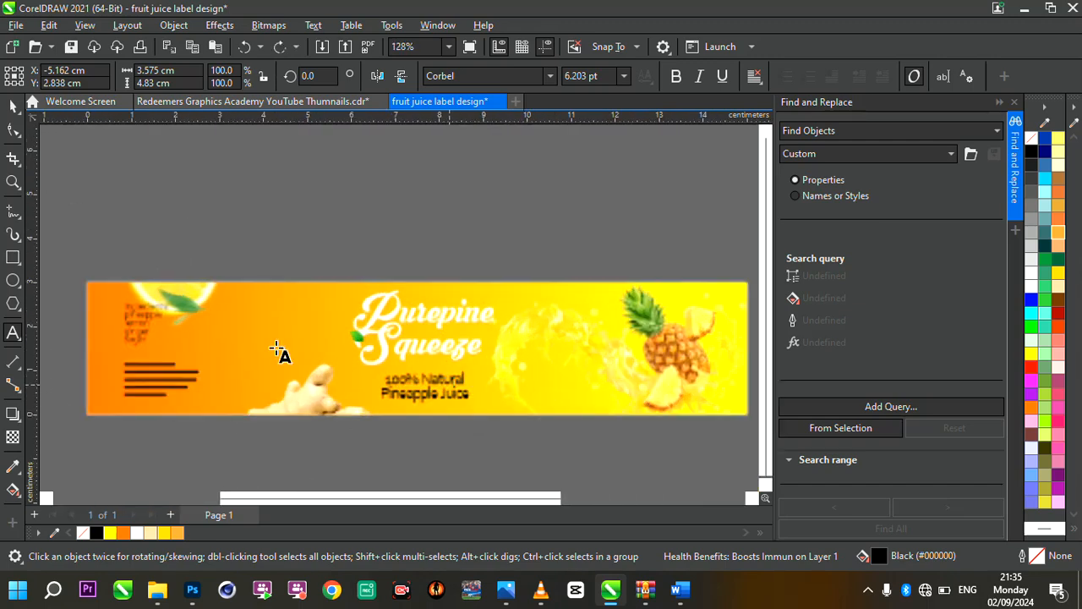
scroll(279, 354, "up", 8)
left_click(290, 278)
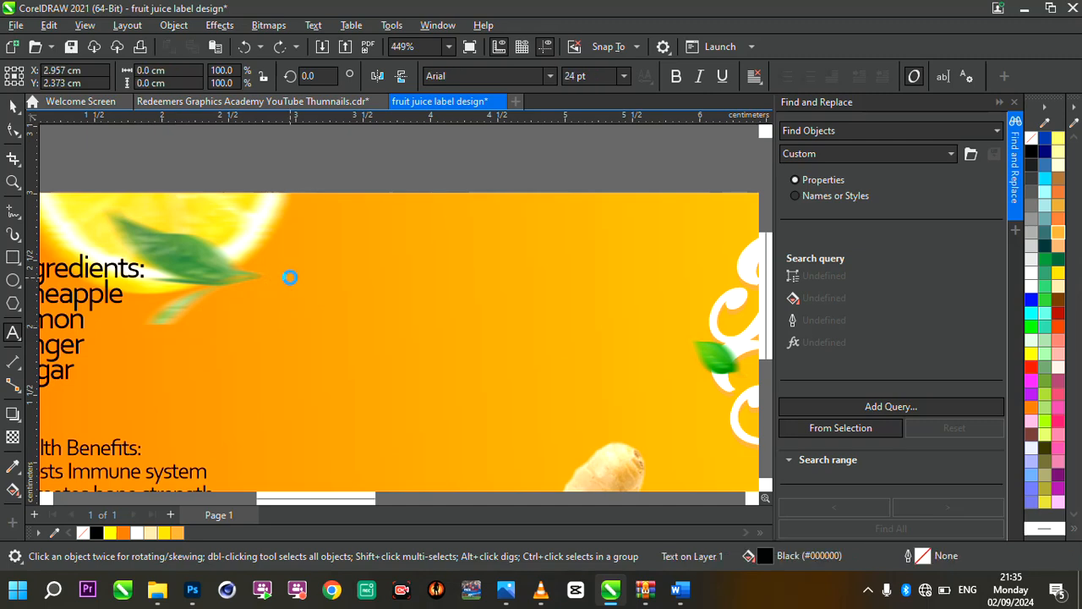
key("ctrl+v")
scroll(421, 330, "down", 5)
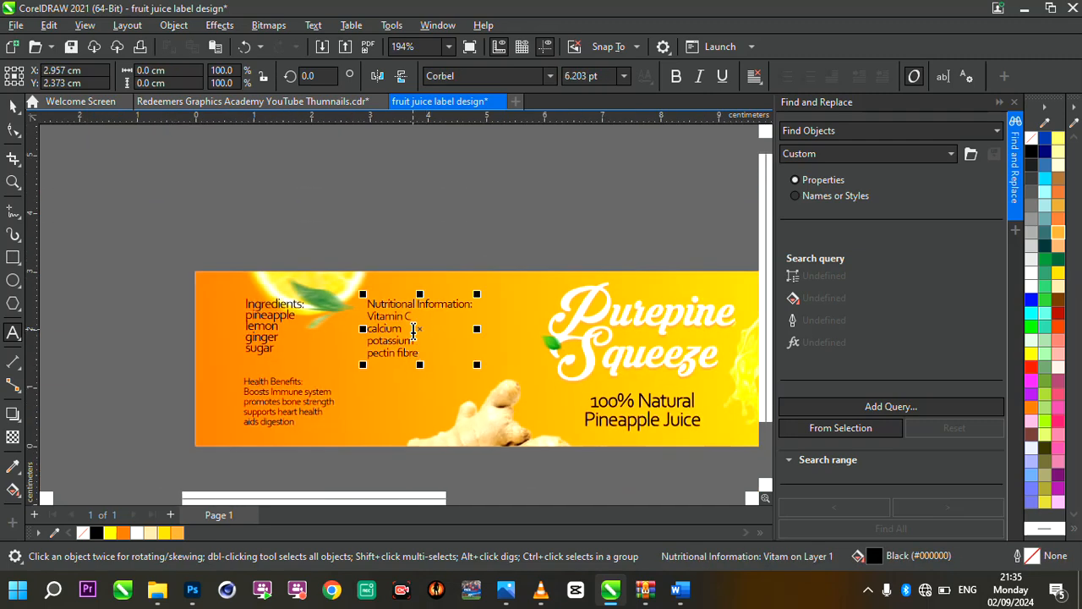
Copy the remaining product text from "Manufactured by:" through "your squeeze of health and vitality" out of the block beside the label
scroll(416, 333, "down", 3)
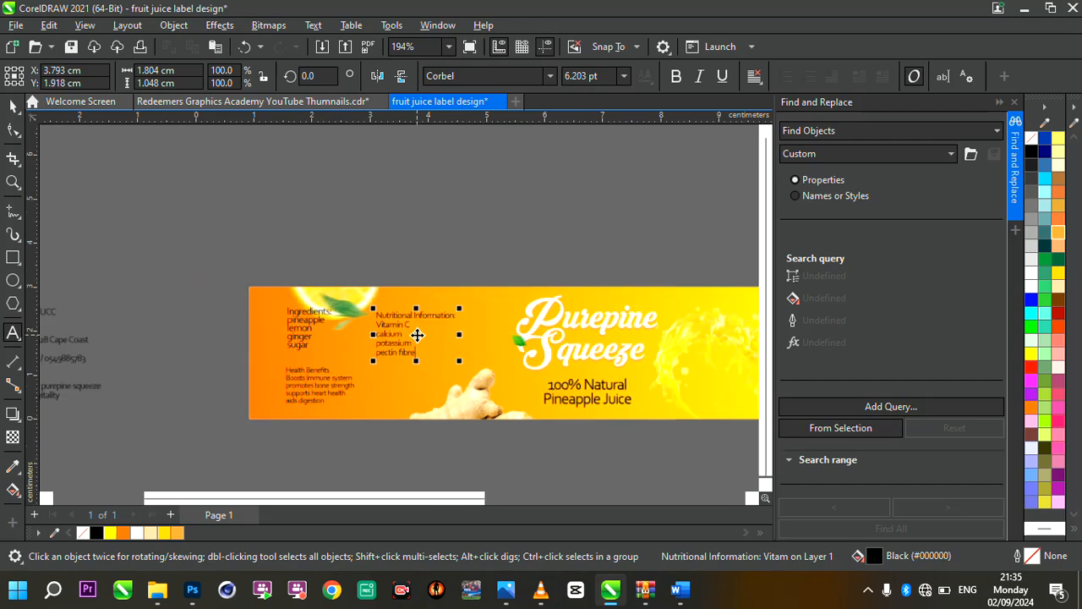
scroll(139, 297, "up", 4)
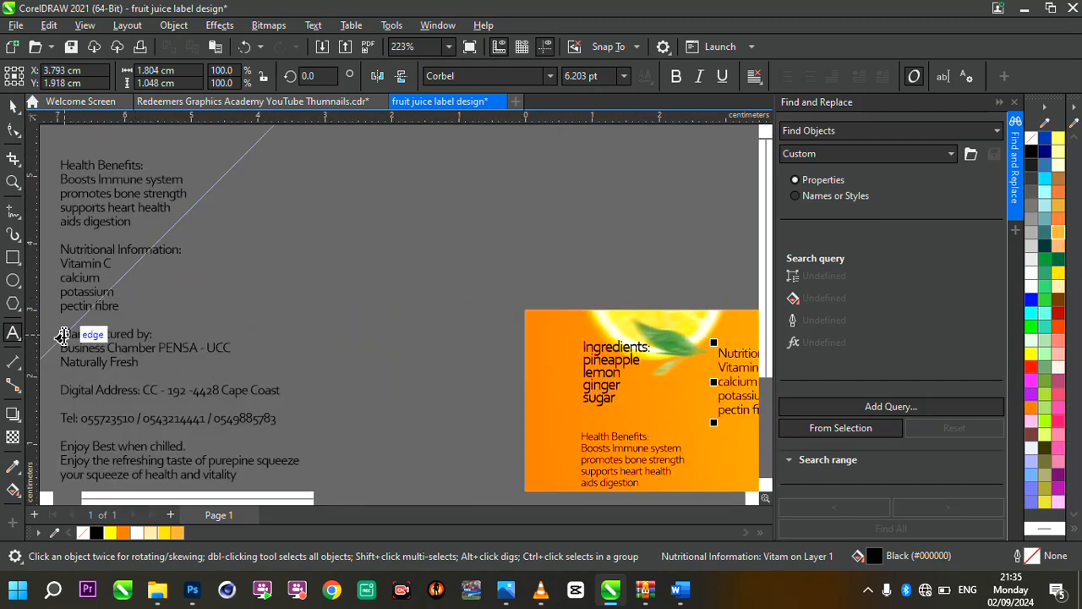
left_click(107, 348)
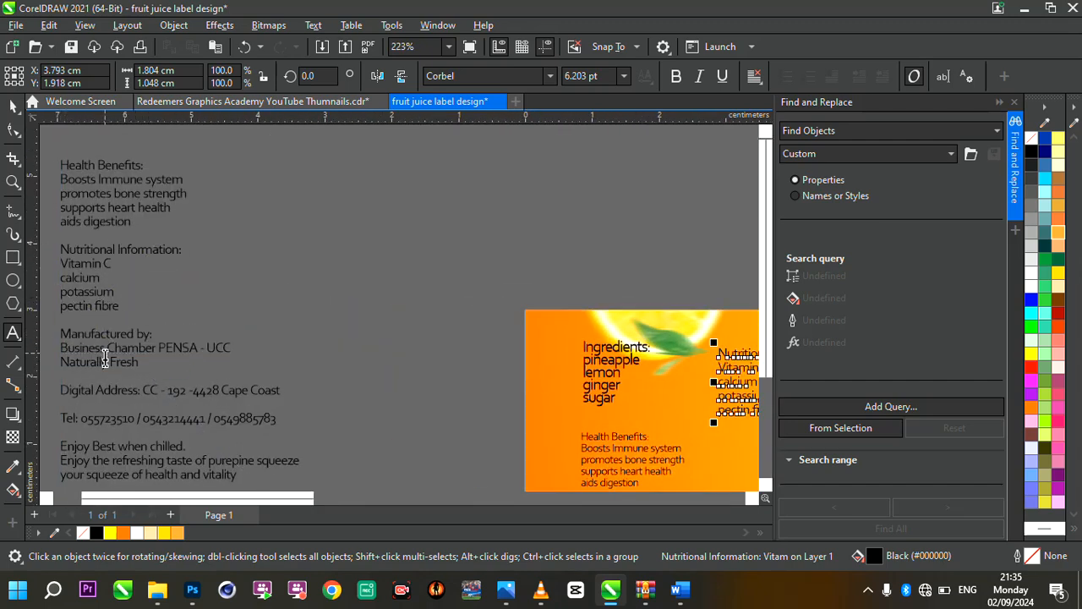
mouse_move(63, 333)
left_mouse_down()
mouse_move(295, 466)
mouse_move(273, 447)
mouse_move(280, 479)
mouse_move(264, 456)
left_mouse_up()
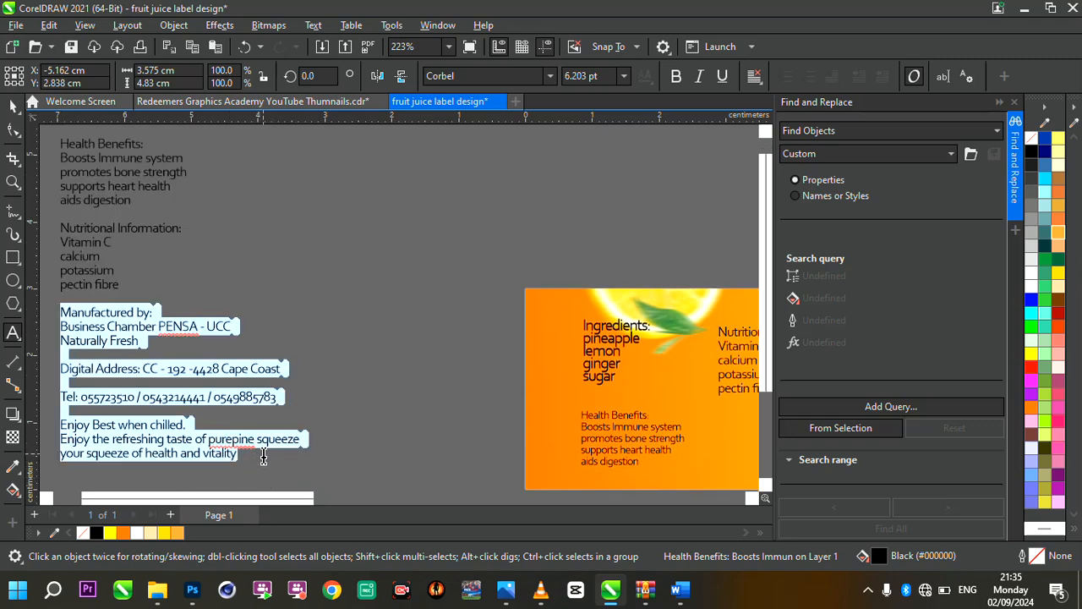
Paste the manufacturer, contact and serving text as separate text on the label, to the right of the title
scroll(182, 391, "down", 4)
scroll(279, 398, "up", 4)
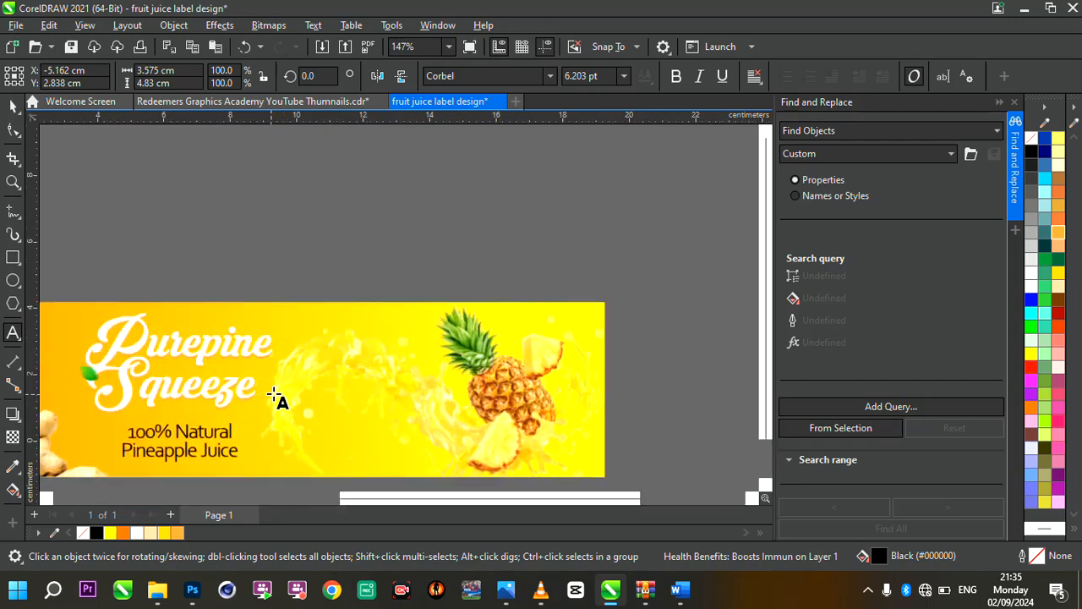
left_click(359, 345)
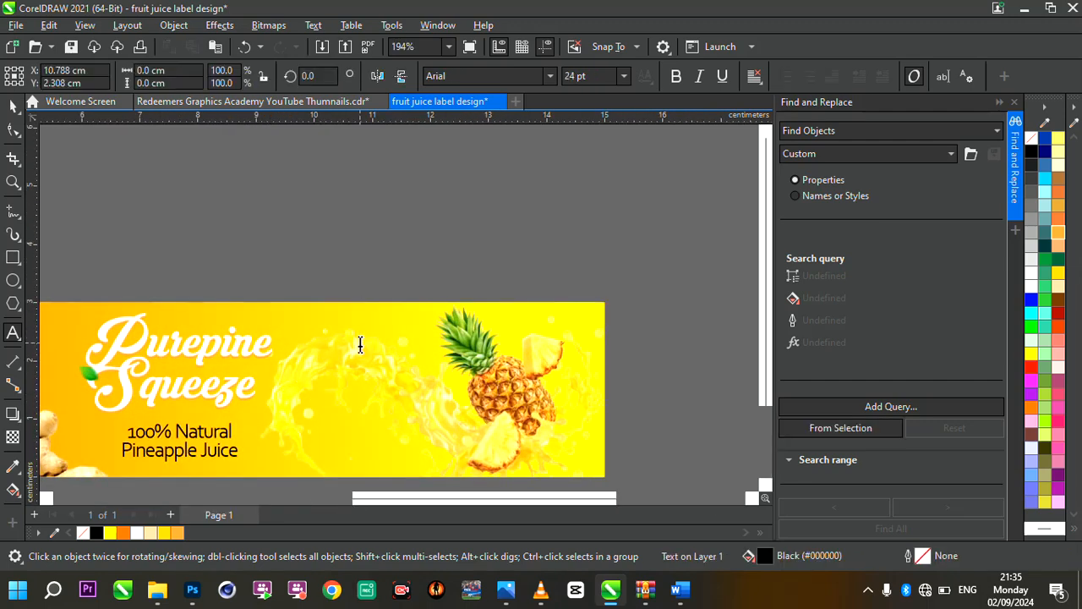
key("ctrl+v")
scroll(396, 350, "down", 2)
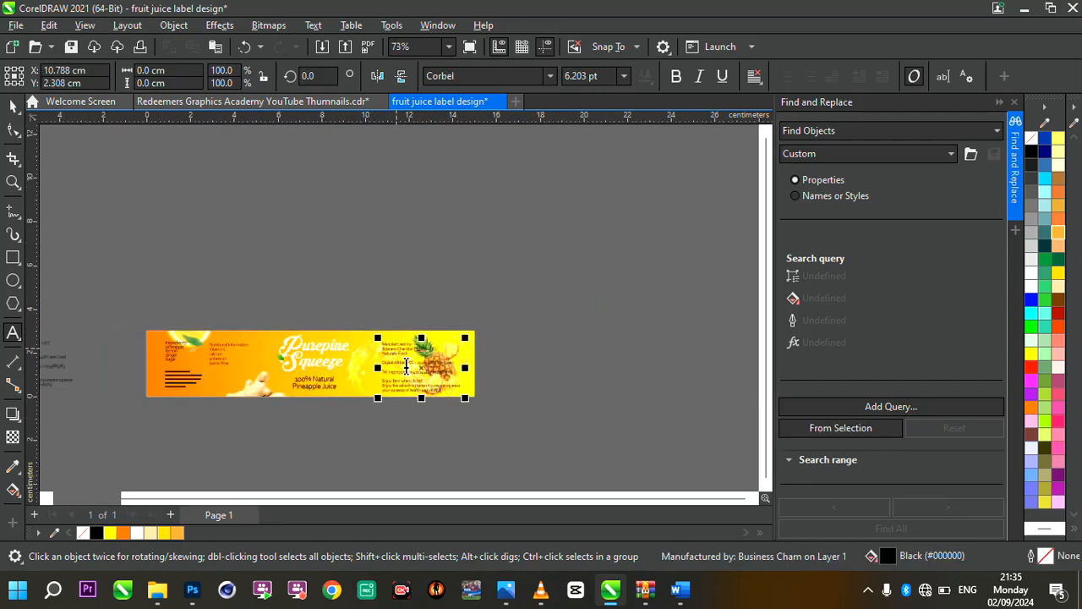
Move the pasted manufacturer text left toward the title and scale it down to about 2.9 cm wide
scroll(407, 368, "up", 2)
left_click_drag(446, 369, 399, 363)
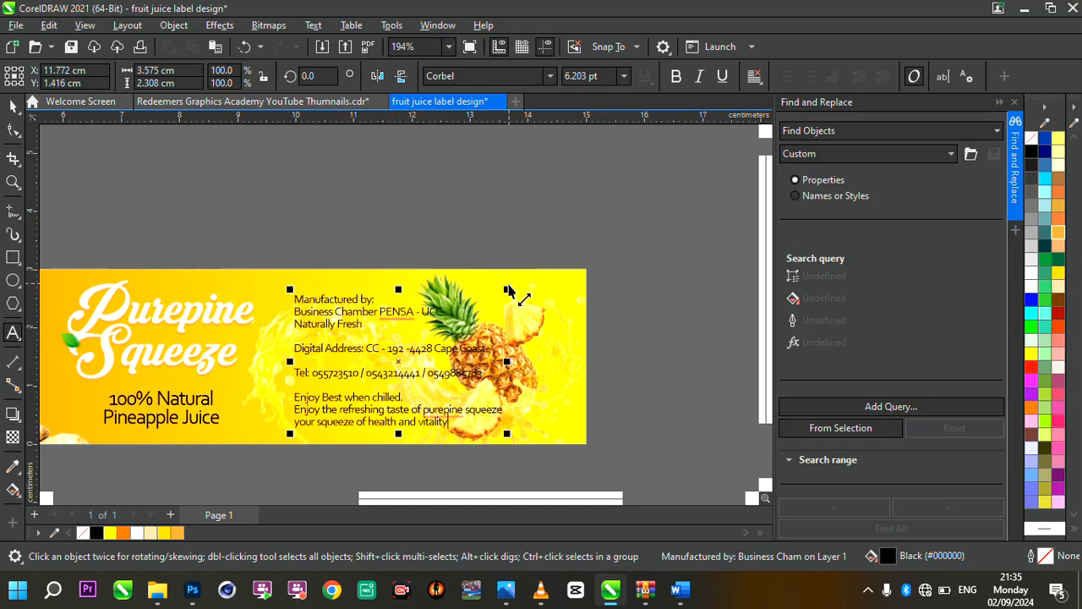
left_click_drag(507, 293, 465, 317)
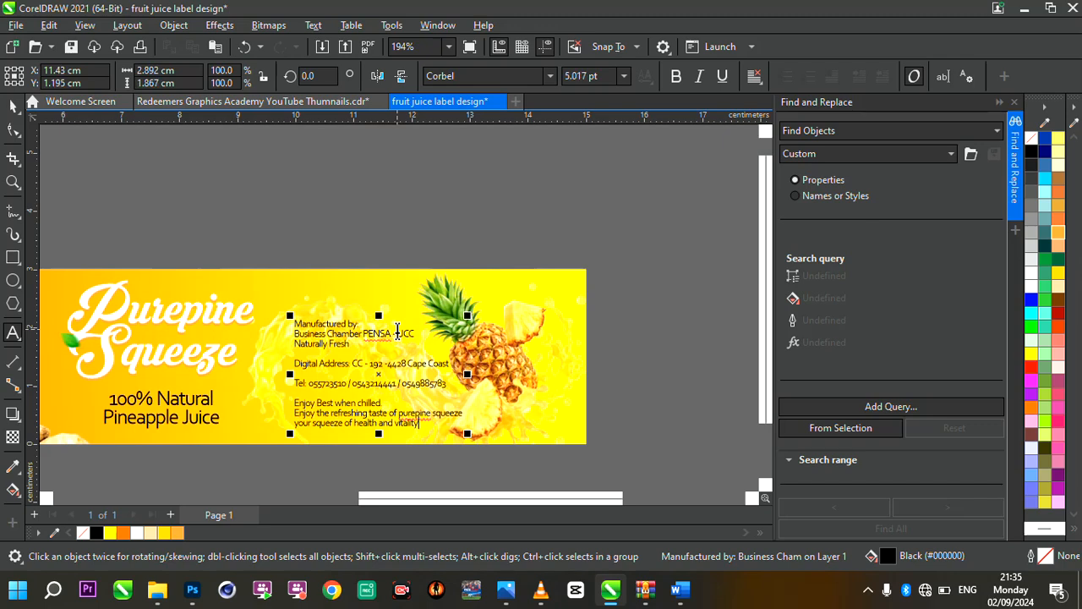
Cut the three manufacturer lines out of the pasted text and place them as separate text just above the digital address line
scroll(394, 332, "up", 2)
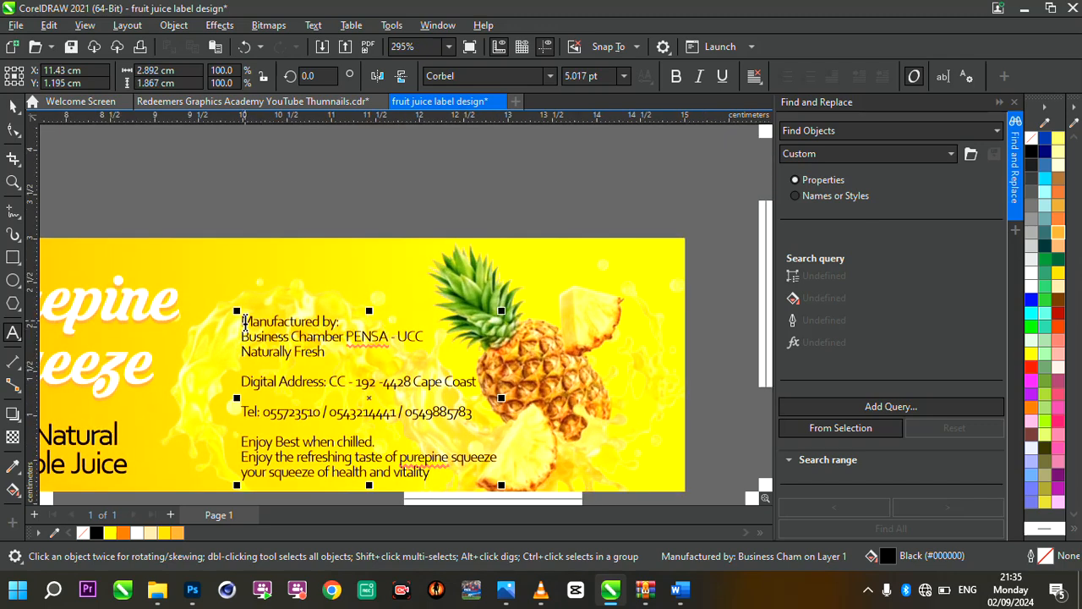
left_click_drag(245, 321, 328, 352)
key("ctrl+c")
key("Delete")
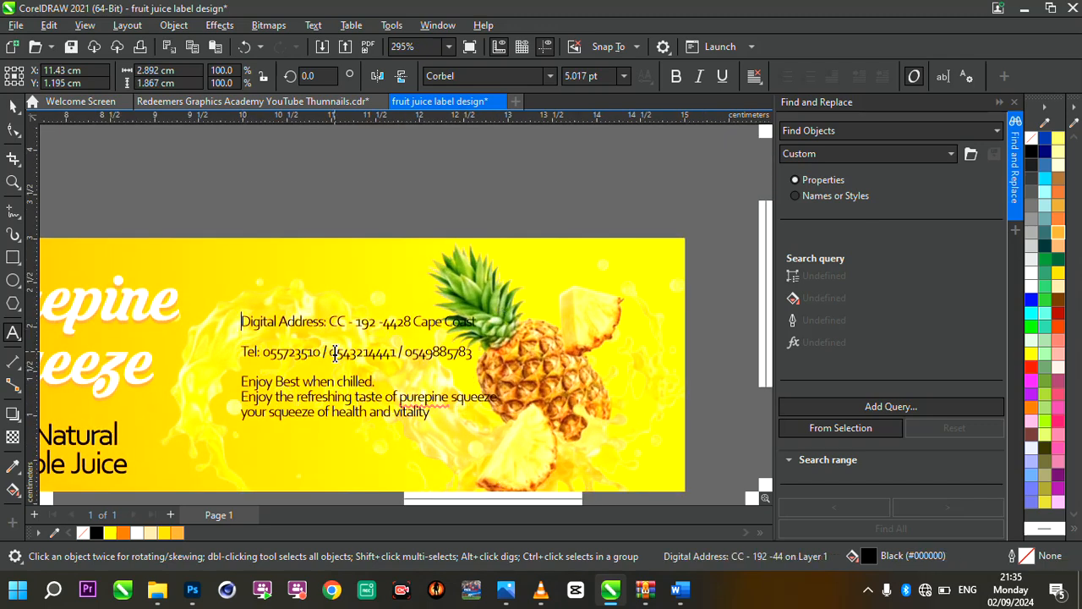
left_click(272, 267)
key("ctrl+v")
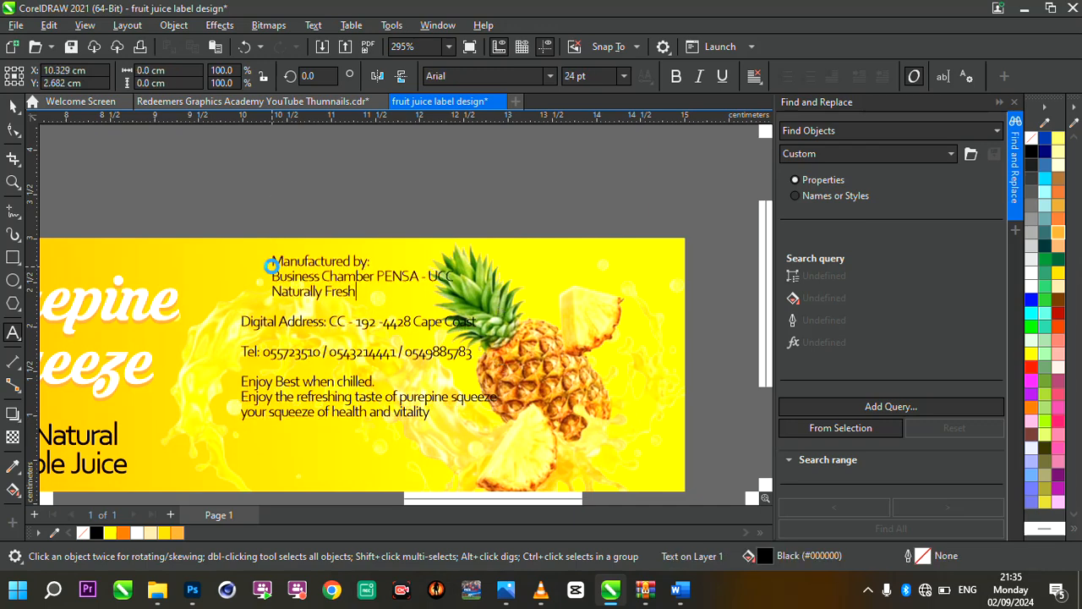
left_click_drag(366, 278, 345, 284)
Select the "Manufactured by:" heading in the separated manufacturer text
left_click_drag(289, 258, 241, 262)
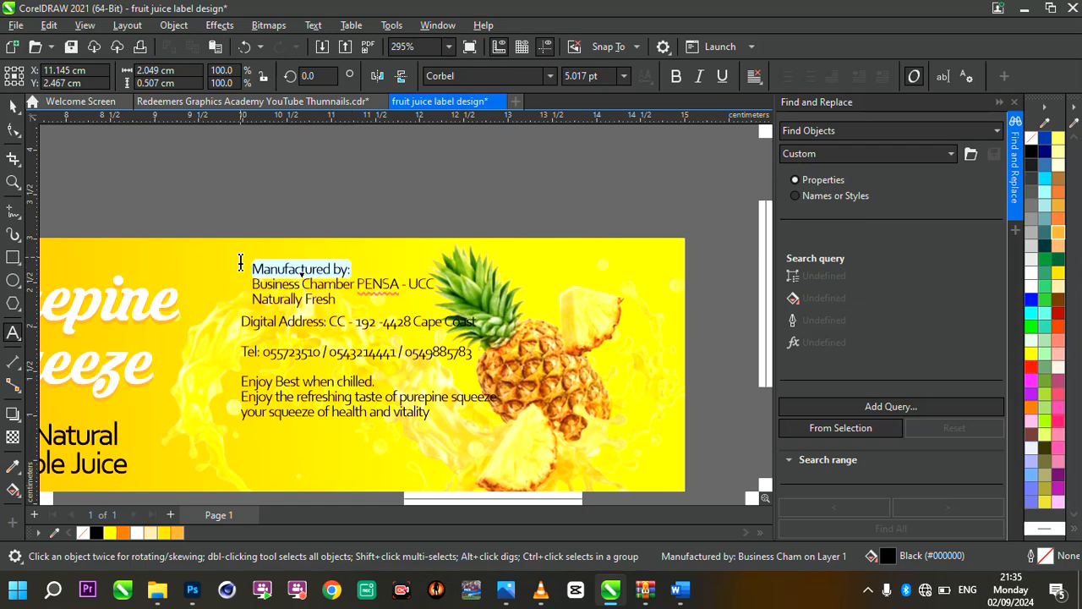
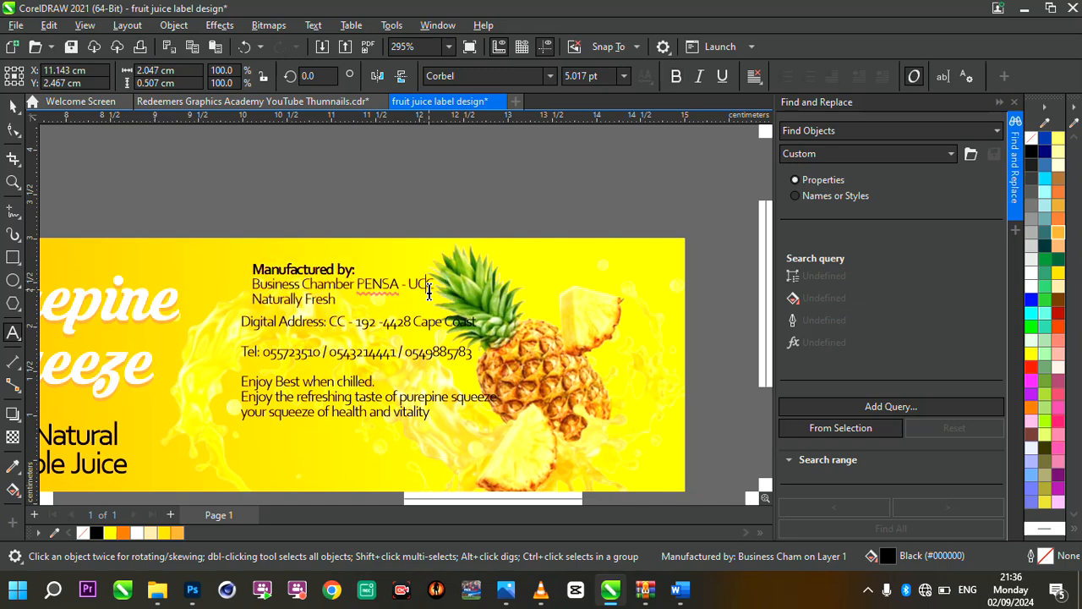
Make the "Business Chamber PENSA - UCC" line bold, and cut "Naturally Fresh" out as separate text above the label
left_click_drag(436, 285, 245, 292)
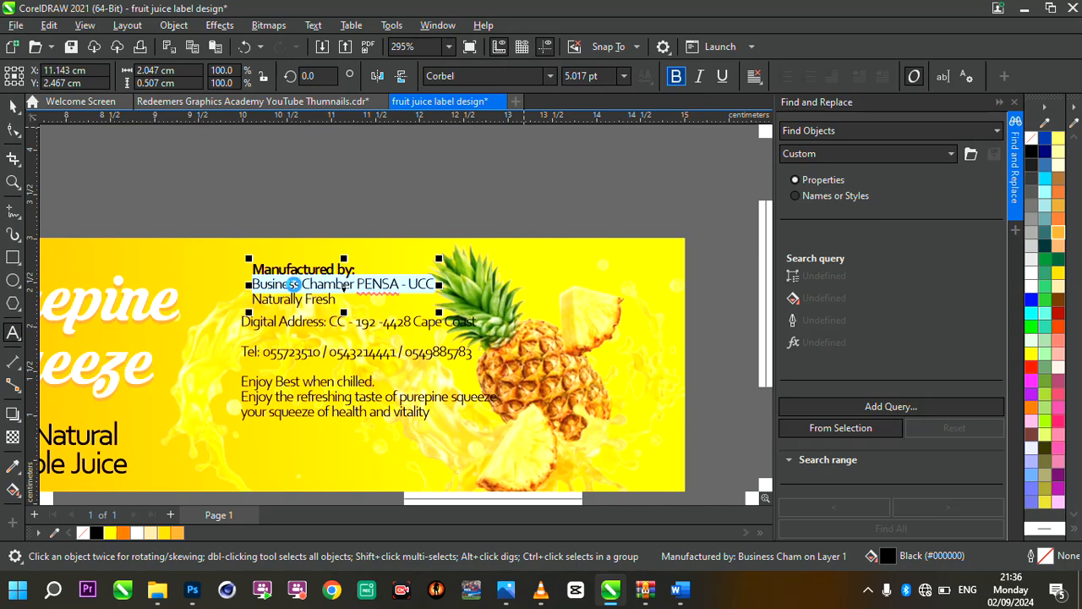
left_click_drag(336, 299, 224, 296)
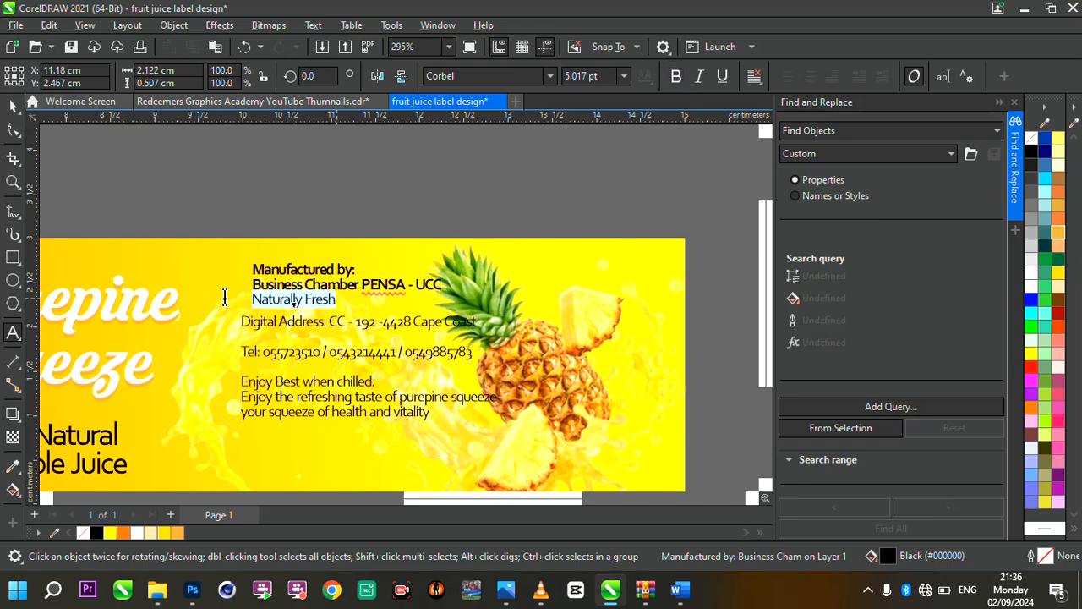
key("ctrl+x")
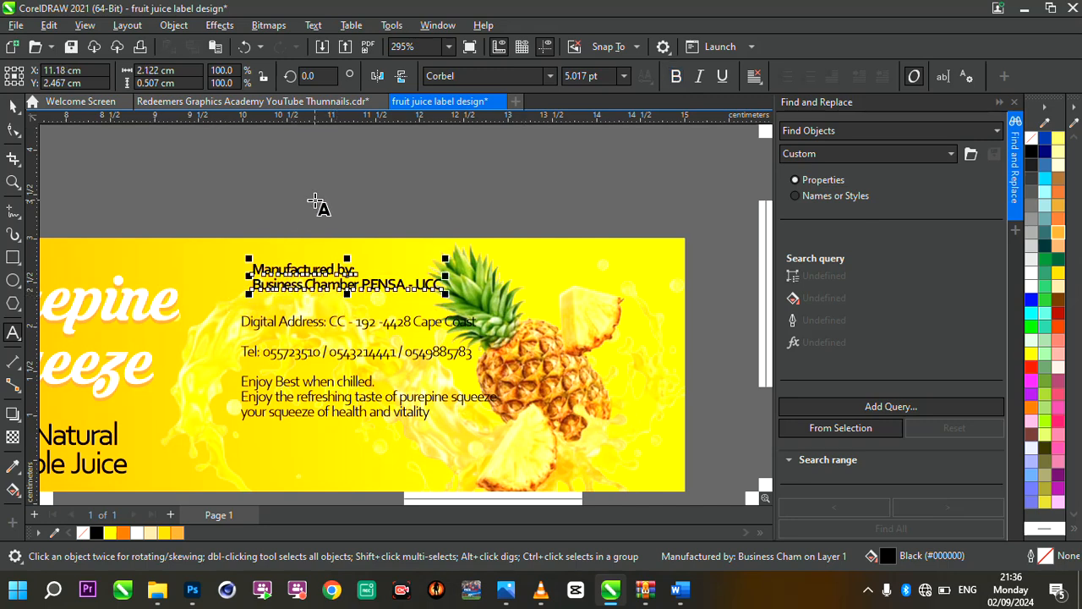
left_click(316, 199)
key("ctrl+v")
key("ctrl+space")
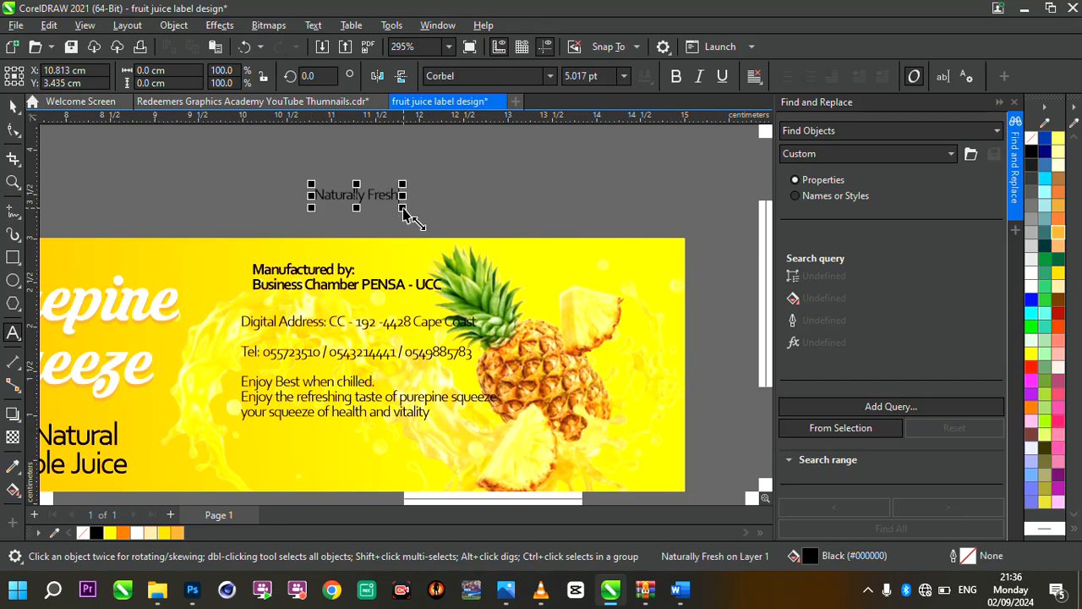
Enlarge the separate "Naturally Fresh" text to about 2.6 cm wide
left_click_drag(402, 209, 554, 245)
scroll(476, 250, "down", 2)
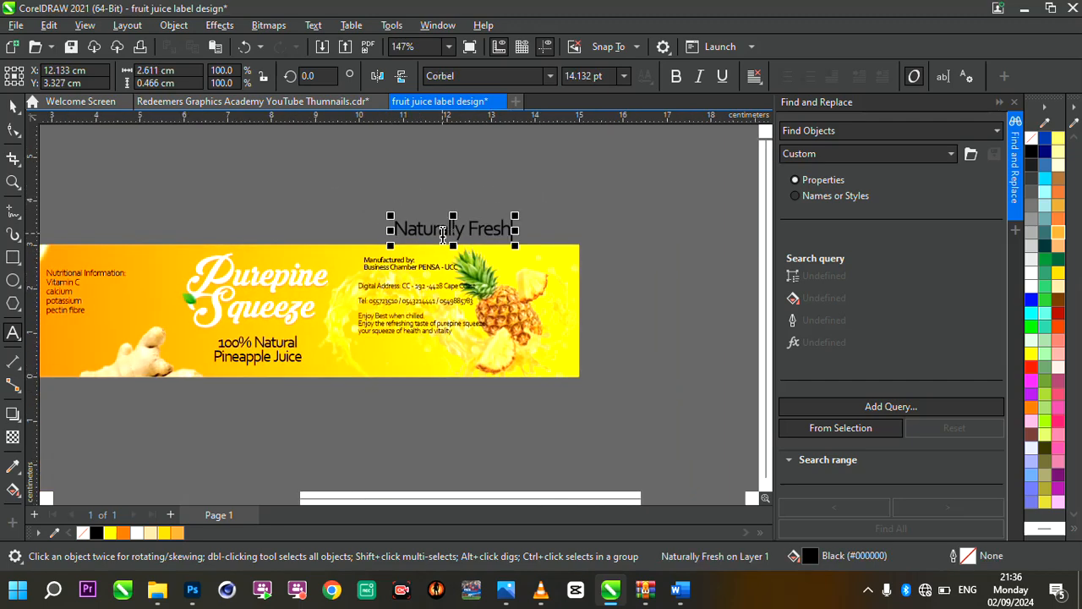
scroll(442, 232, "up", 3)
scroll(330, 342, "down", 1)
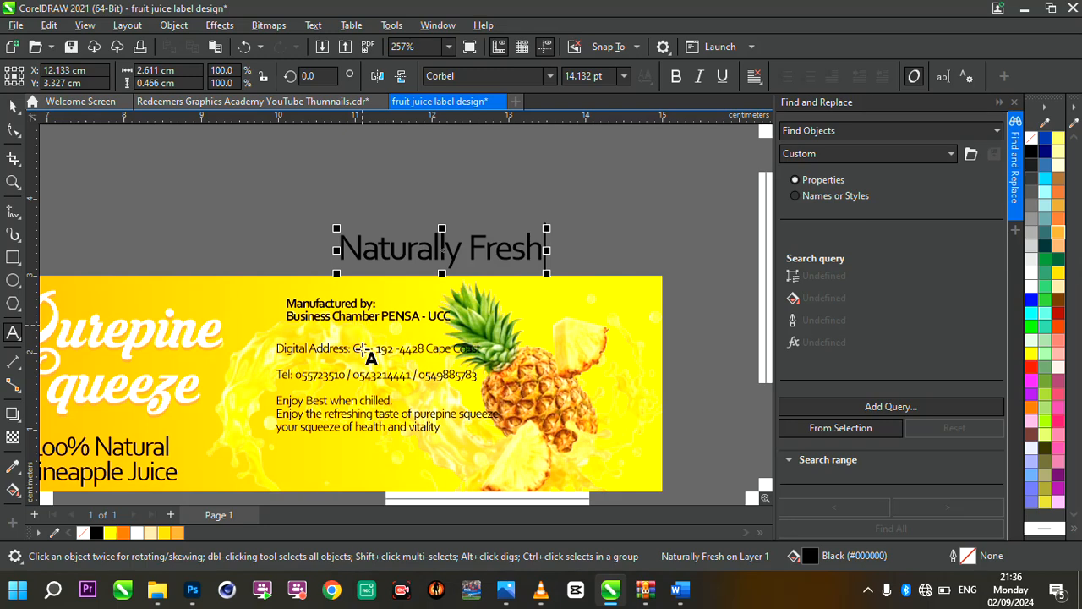
Move the contact and serving text down toward the label's lower edge and set its font to Tw Cen MT
scroll(404, 375, "down", 1)
scroll(403, 423, "up", 2)
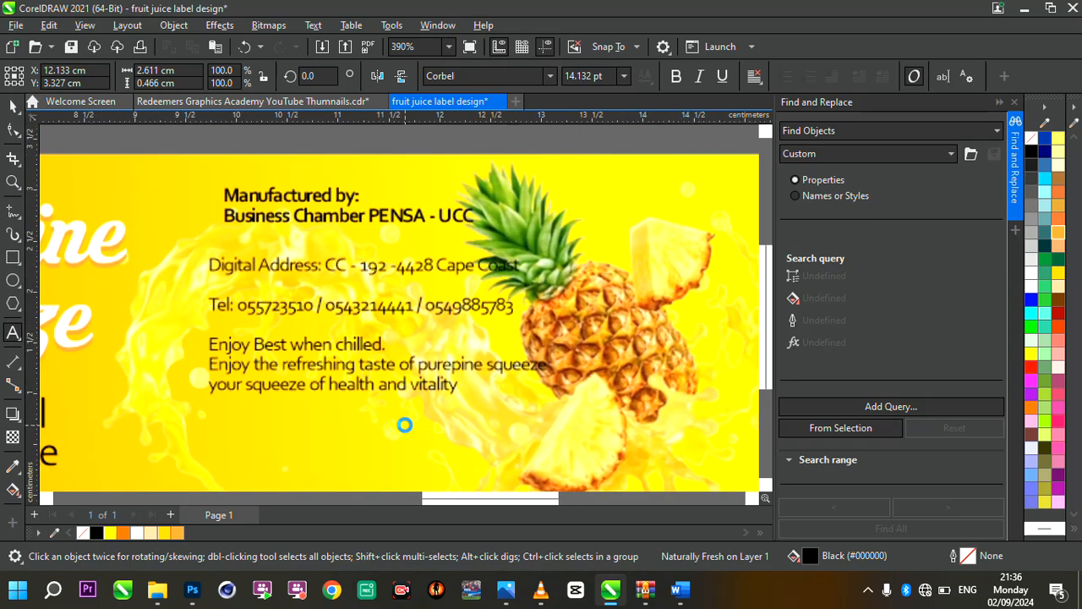
left_click(373, 343)
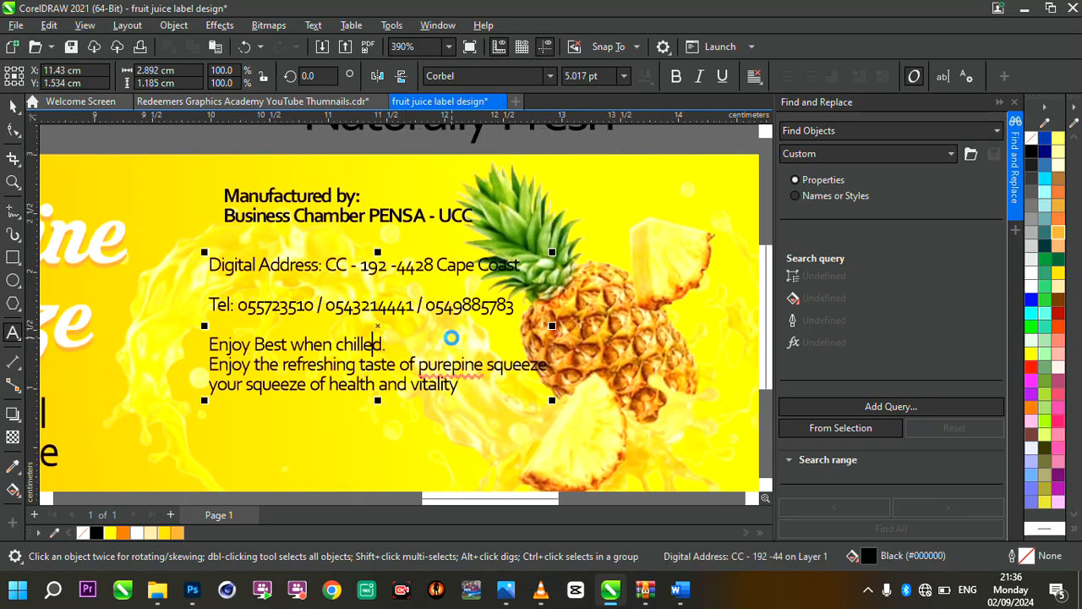
left_click_drag(377, 326, 380, 409)
scroll(437, 361, "down", 2)
scroll(429, 394, "up", 1)
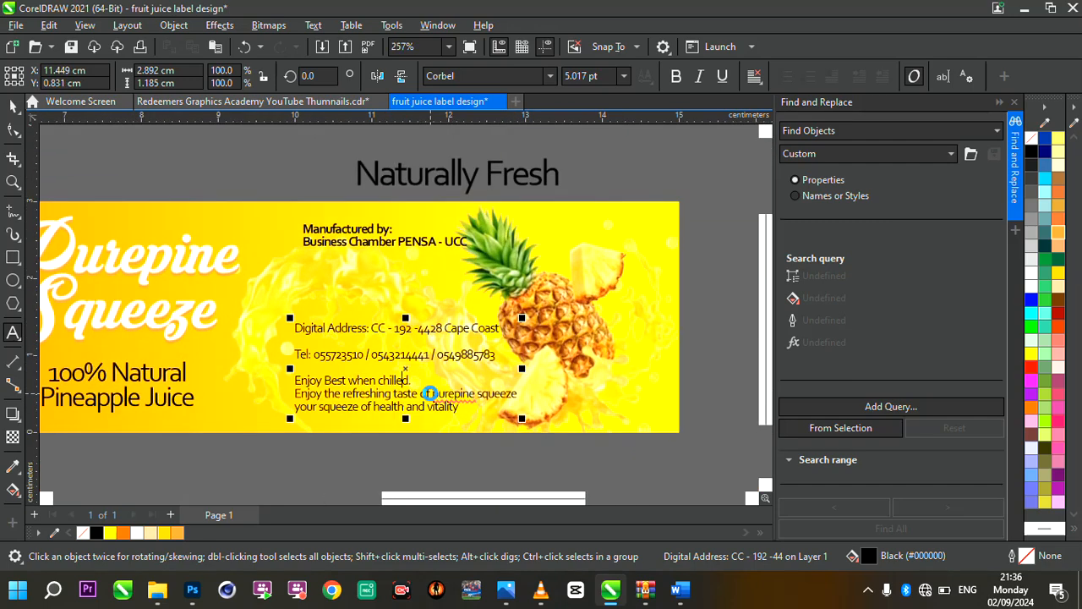
scroll(487, 421, "up", 2)
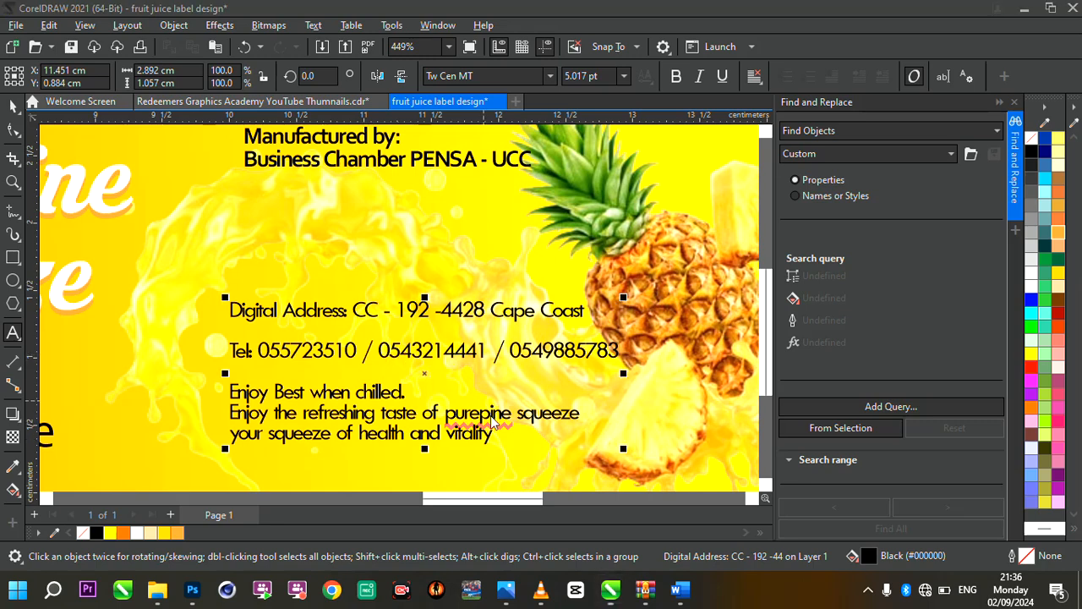
Break the telephone line so that the third number starts on its own line
key("F8")
left_click(517, 355)
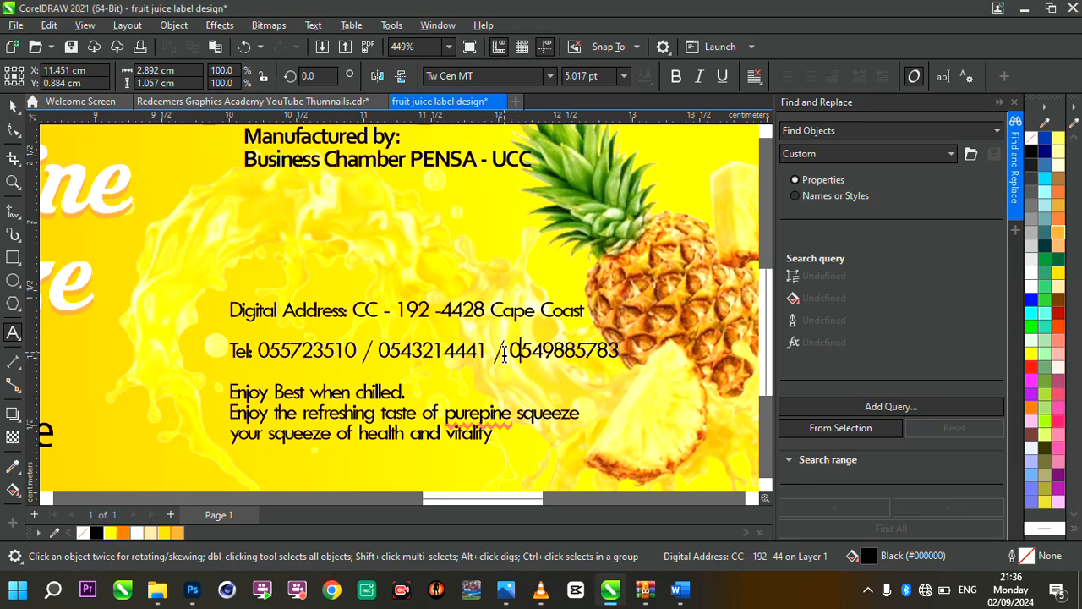
key("Return")
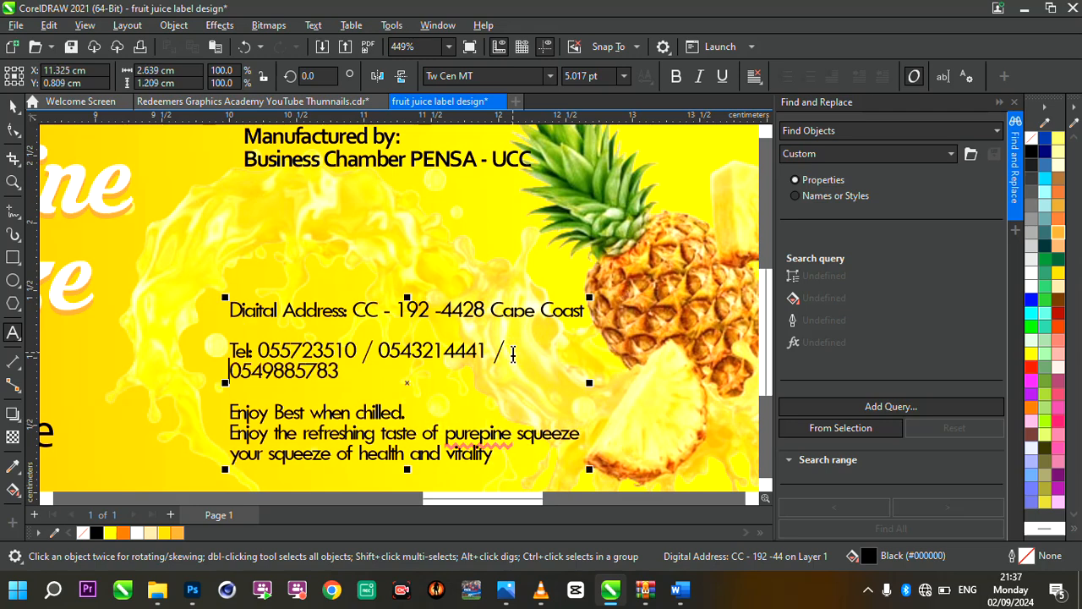
Make the digital address line bold
left_click_drag(583, 315, 231, 309)
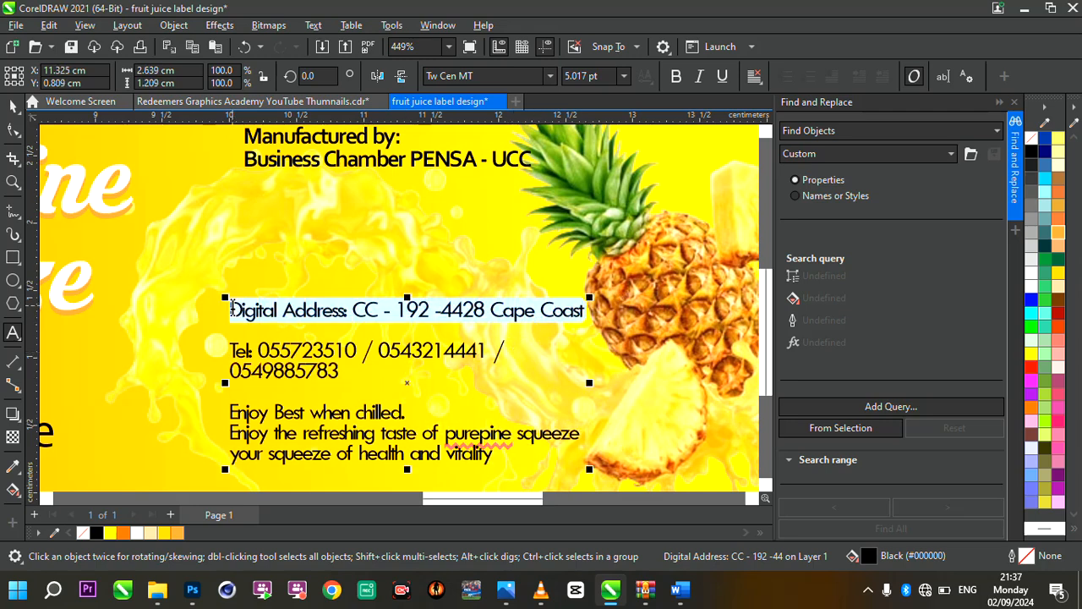
left_click(676, 77)
scroll(470, 321, "down", 3)
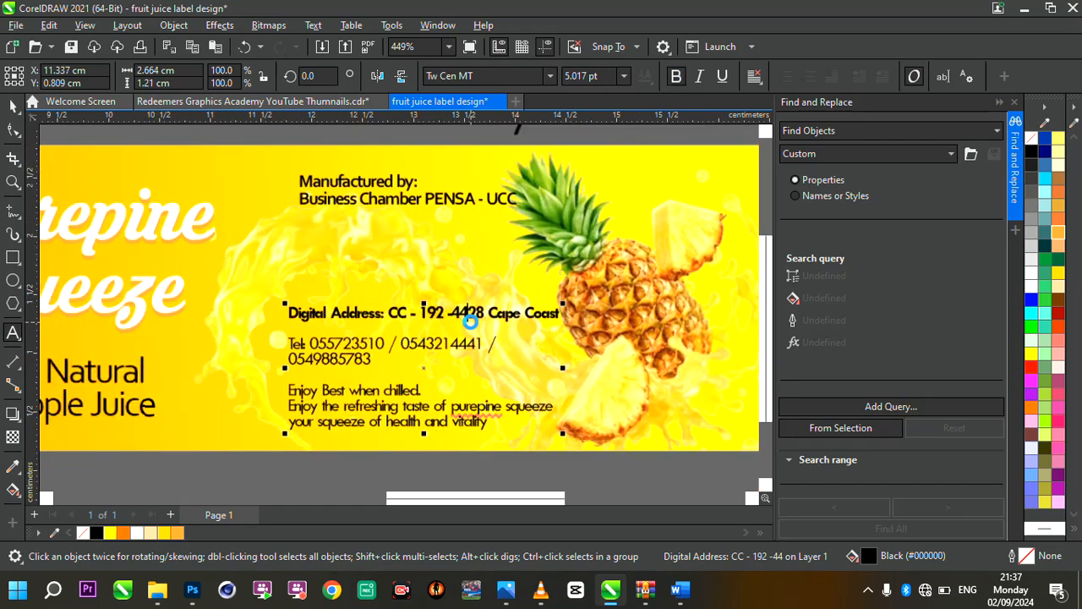
scroll(470, 321, "up", 4)
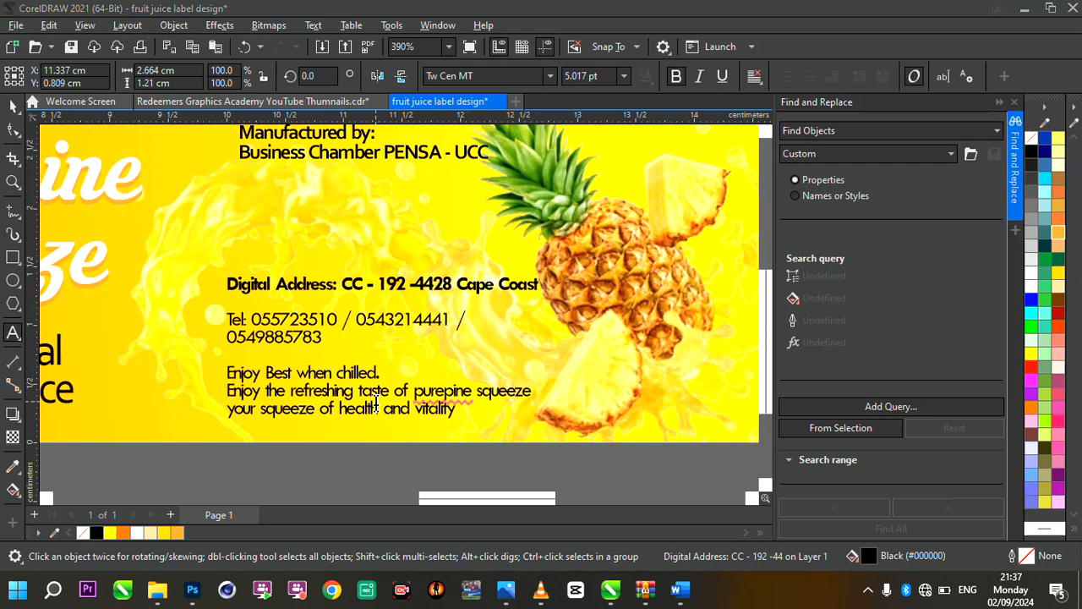
Shift the ingredients text slightly down and to the right on the orange end of the label
left_click(376, 404)
scroll(432, 393, "down", 3)
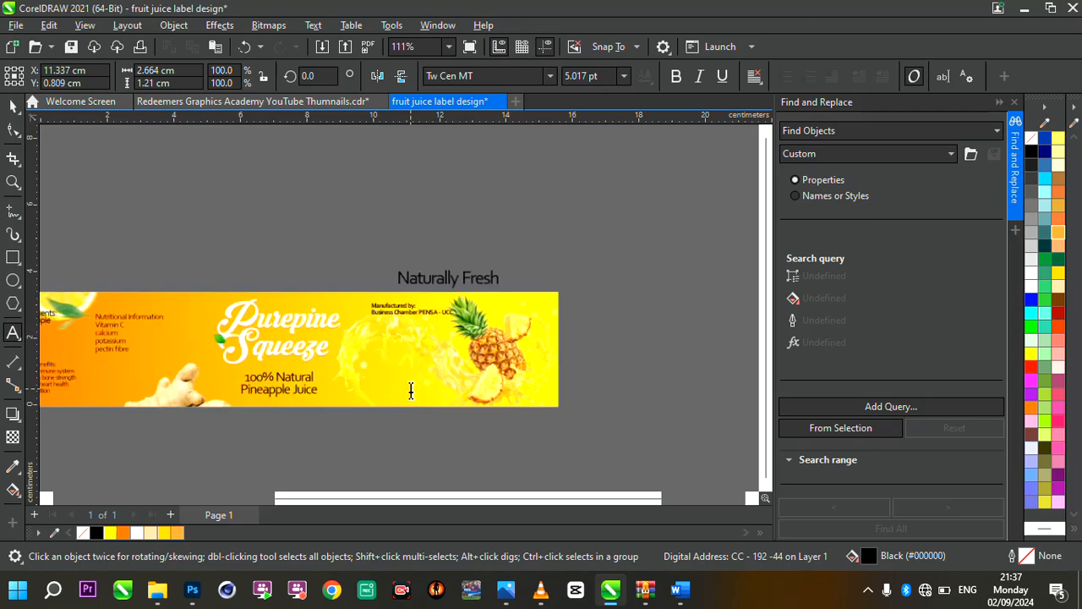
scroll(411, 387, "up", 2)
left_click(13, 106)
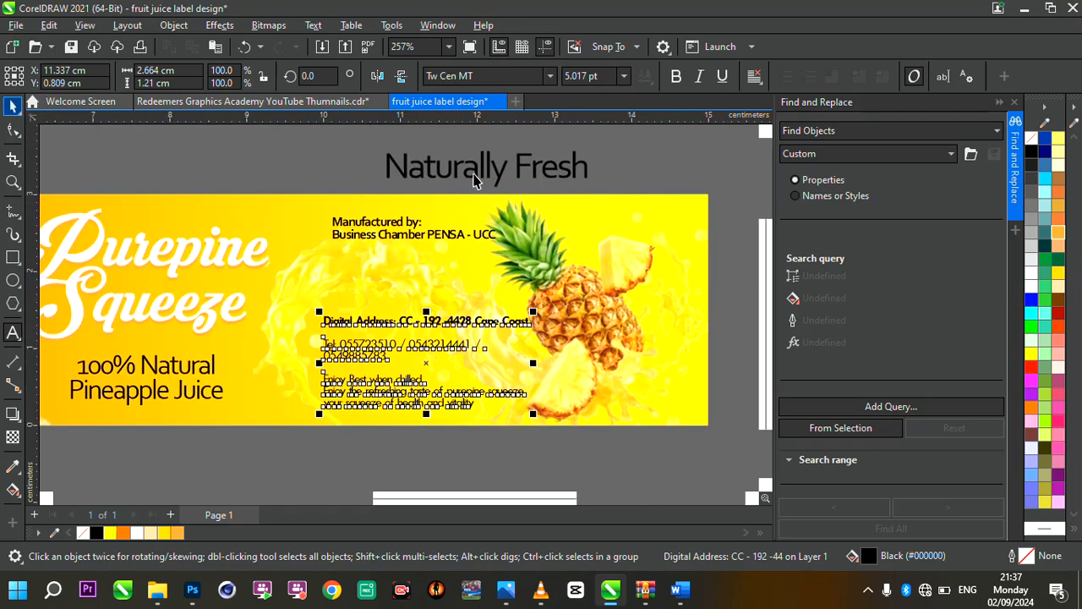
scroll(492, 171, "down", 5)
scroll(77, 209, "up", 5)
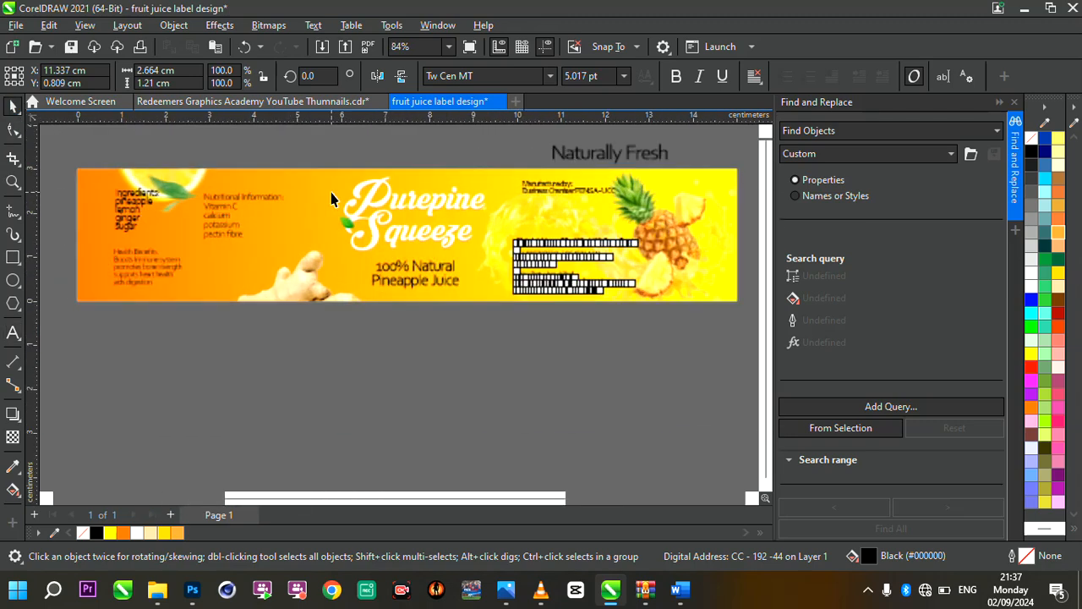
scroll(77, 209, "up", 3)
left_click(200, 215)
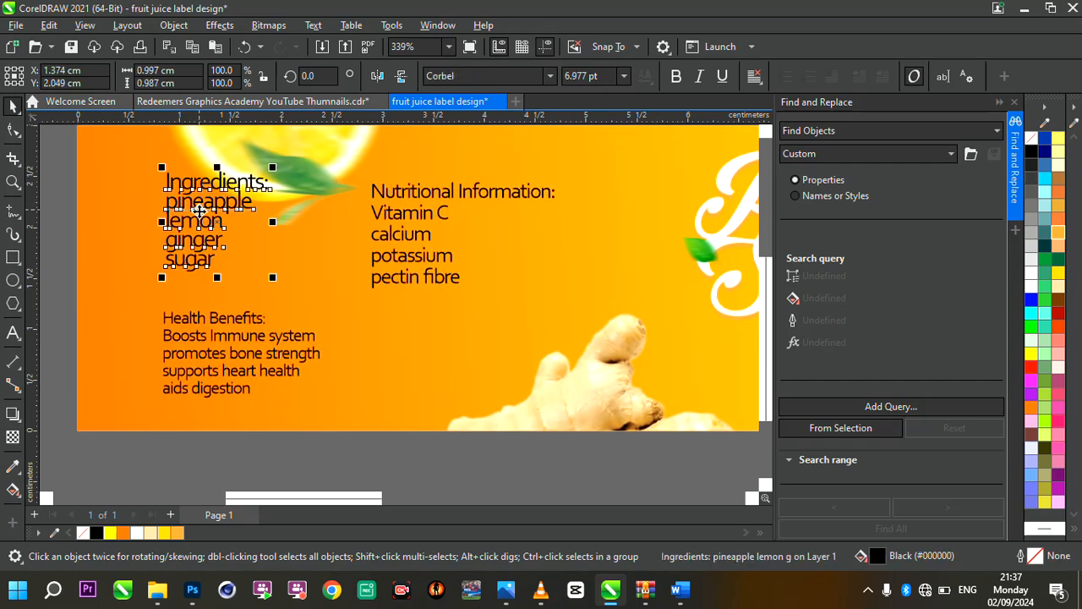
left_click_drag(207, 230, 219, 237)
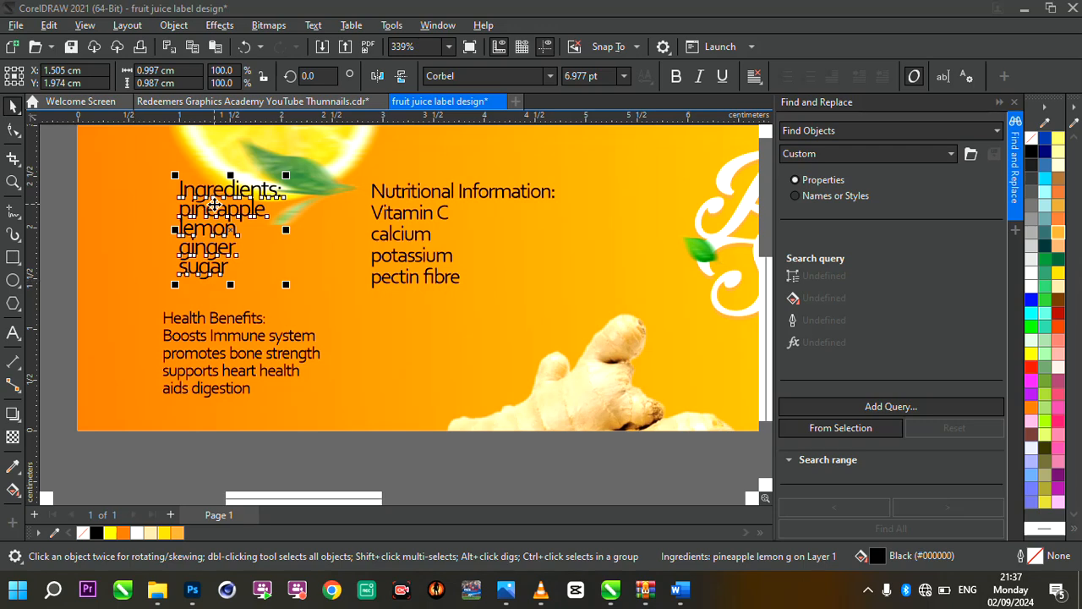
Cut the "Ingredients:" heading out of its list and paste it as separate text above the list
double_click(193, 194)
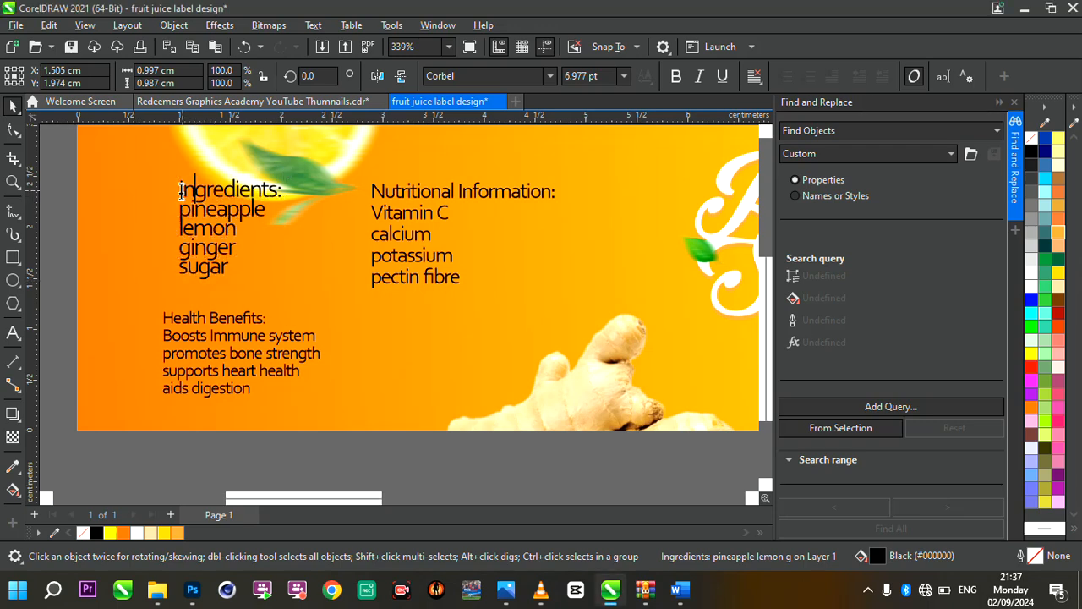
left_click_drag(179, 190, 288, 196)
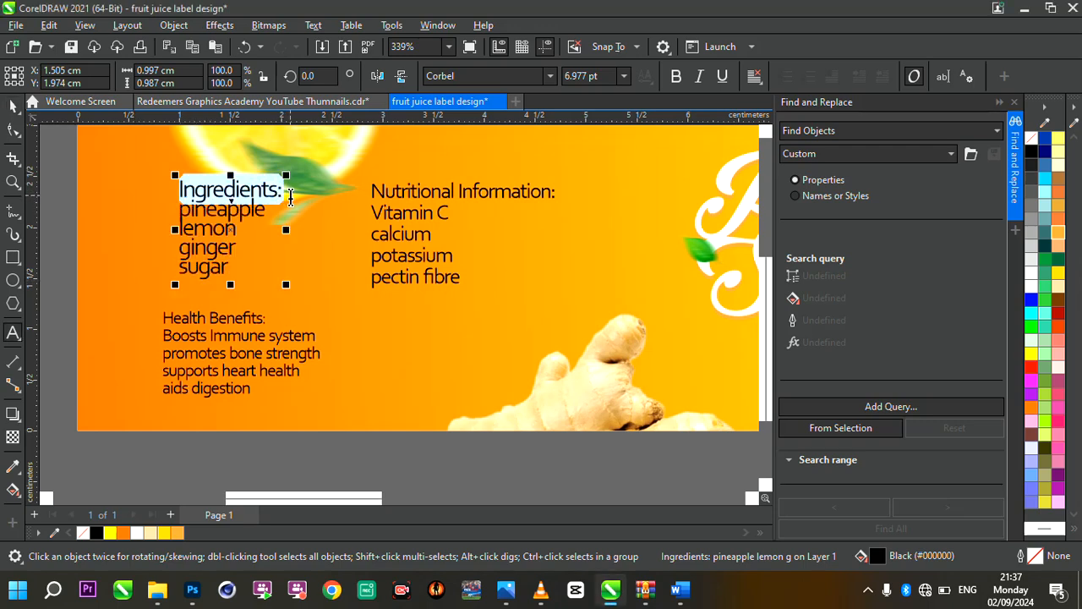
key("ctrl+x")
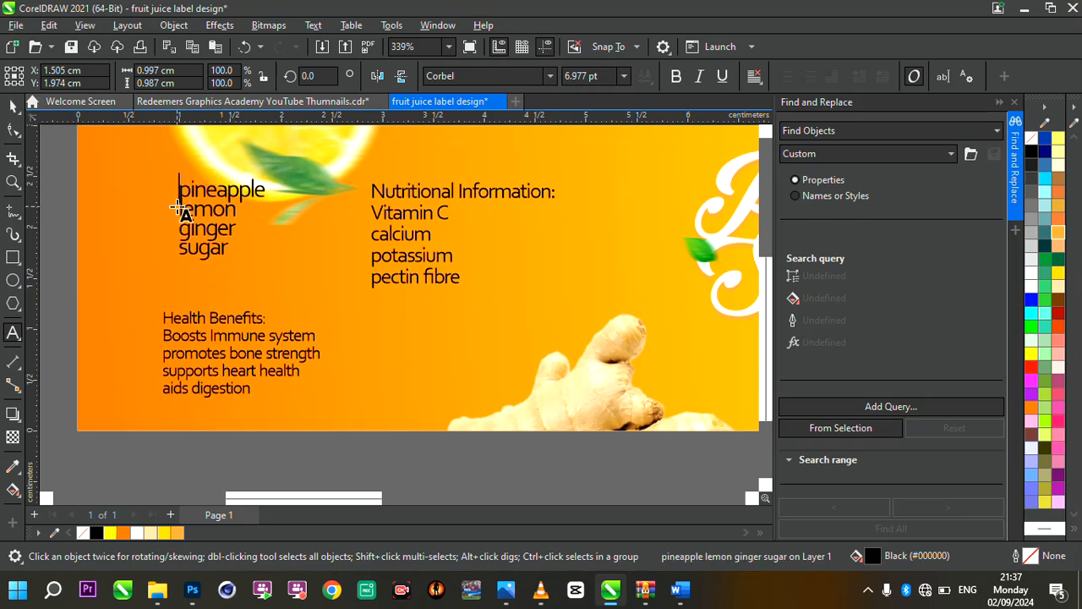
left_click(173, 148)
key("ctrl+v")
key("Escape")
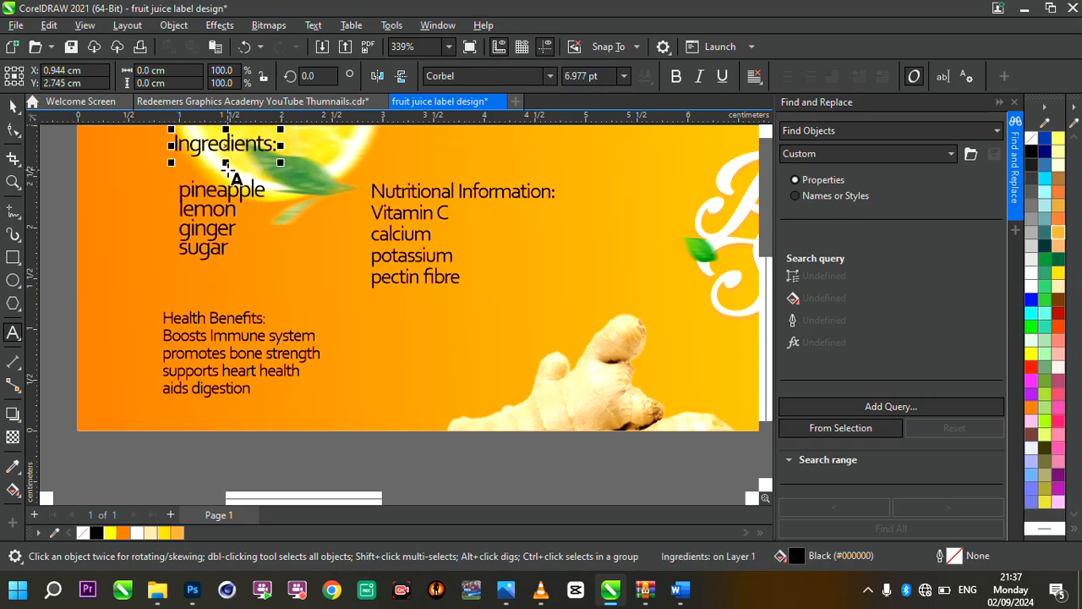
Enlarge the "Ingredients:" heading to about 1.4 cm wide and fill the ingredient list with white
left_click_drag(226, 145, 329, 192)
left_click(238, 218)
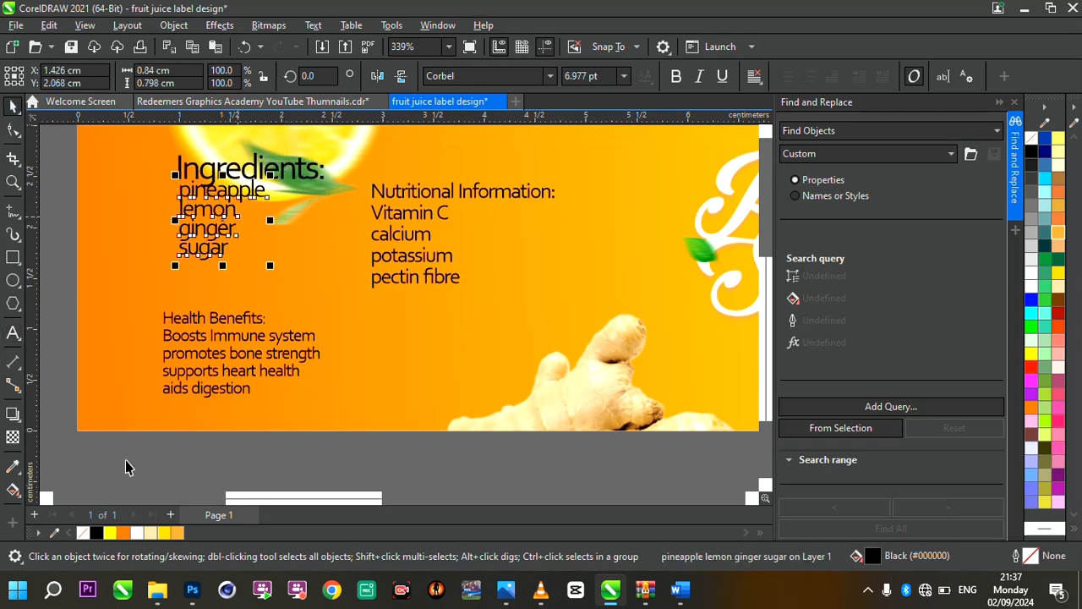
left_click(136, 533)
Cut the "Health Benefits:" heading out of its text and paste it as separate text between the two lists
left_click(207, 334)
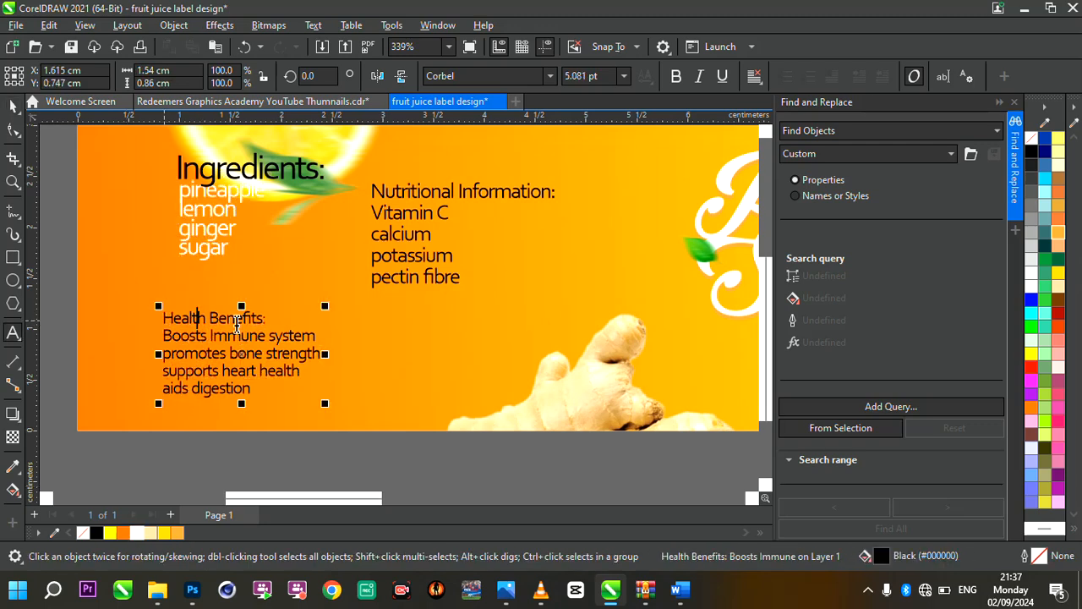
left_click_drag(268, 320, 155, 316)
key("Delete")
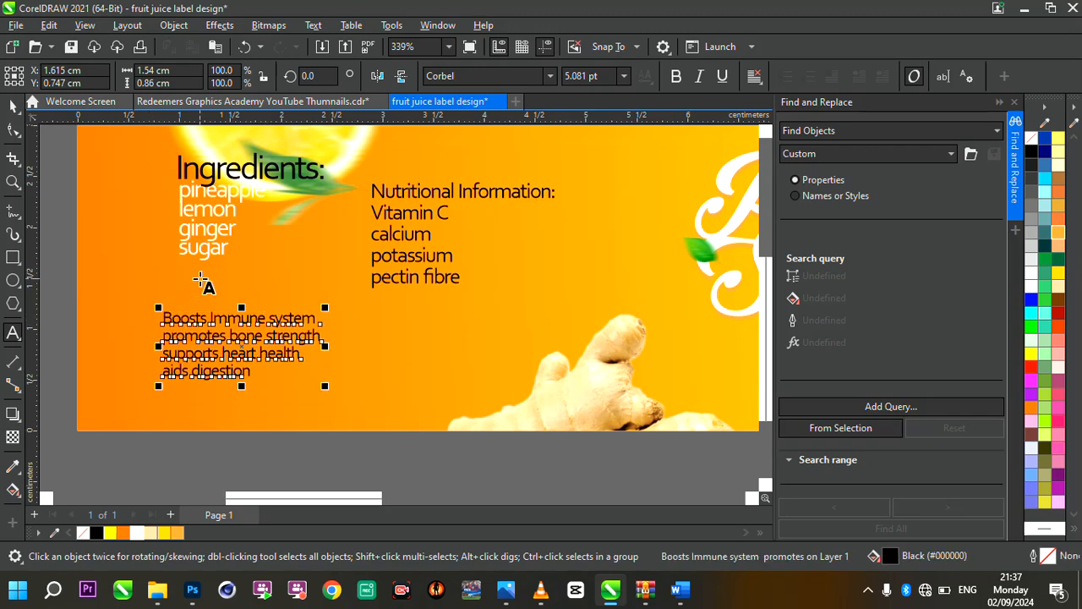
left_click(200, 282)
key("ctrl+v")
Fill the health benefits list with white
left_click(242, 333)
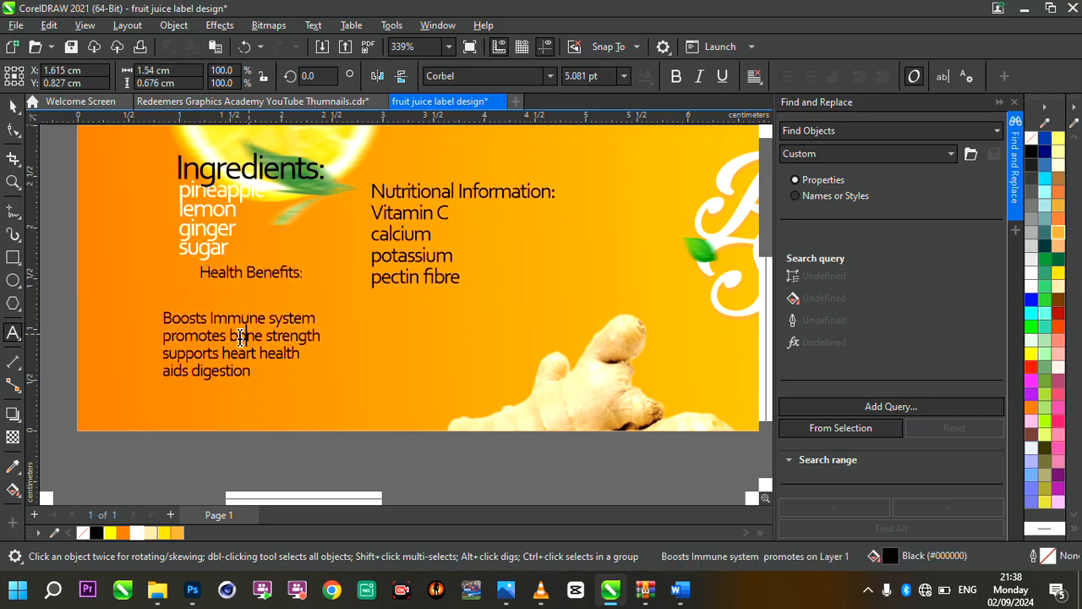
left_click(13, 106)
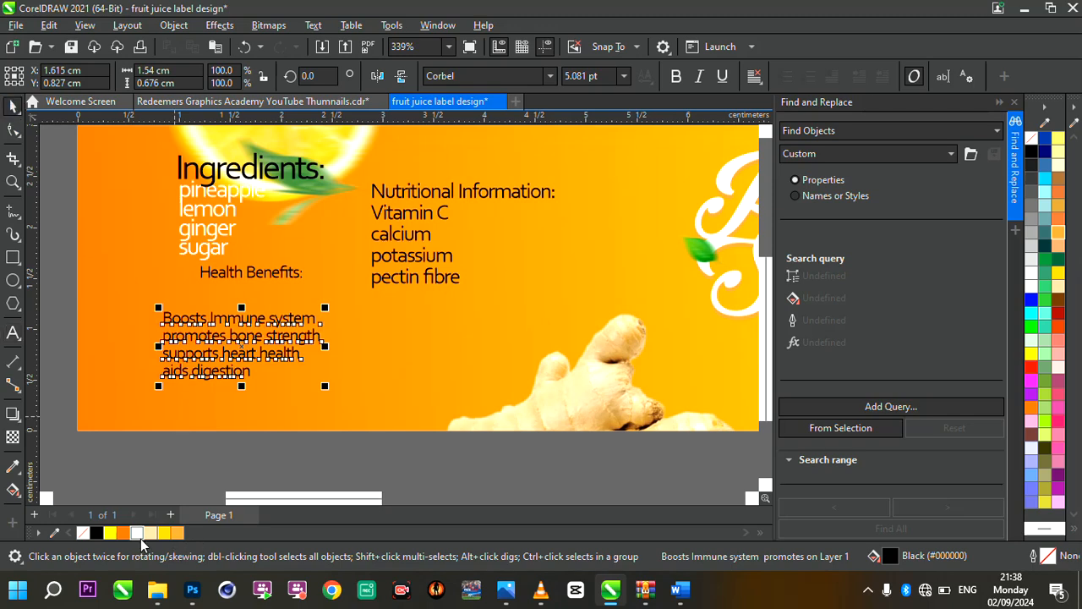
left_click(137, 533)
Enlarge the "Health Benefits:" heading to about 1.5 cm wide and place it directly above its list
left_click(273, 276)
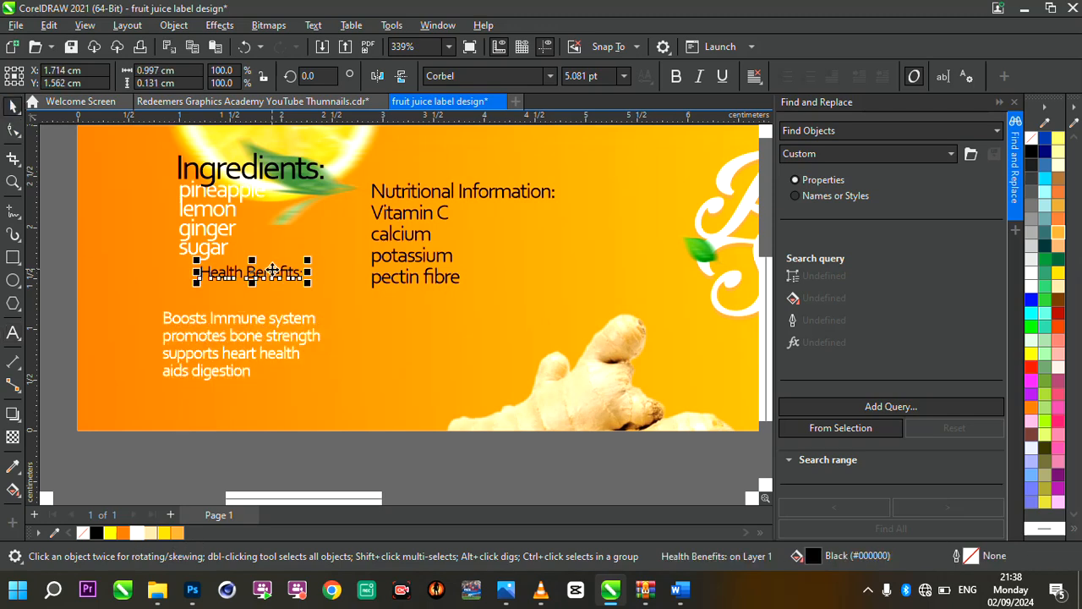
mouse_move(274, 276)
left_mouse_down()
mouse_move(246, 301)
mouse_move(326, 320)
mouse_move(284, 327)
mouse_move(295, 343)
mouse_move(312, 316)
mouse_move(324, 332)
left_mouse_up()
left_click(300, 305)
scroll(324, 332, "down", 4)
scroll(345, 305, "up", 4)
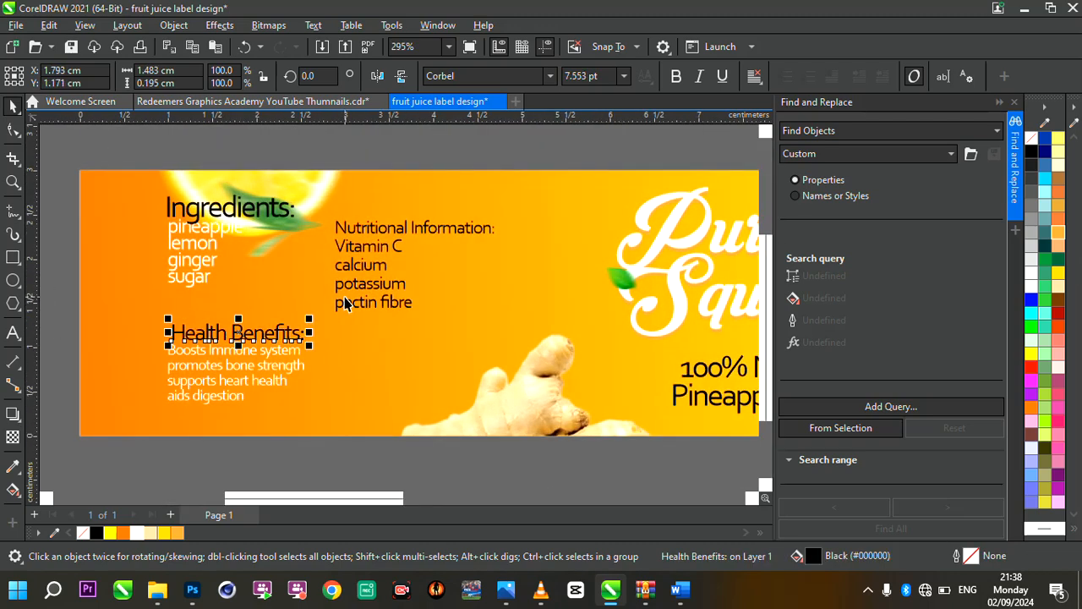
Left-align the Ingredients and Health Benefits headings with their lists, and move all four texts slightly down
scroll(365, 321, "down", 1)
left_click_drag(120, 206, 423, 435)
key("l")
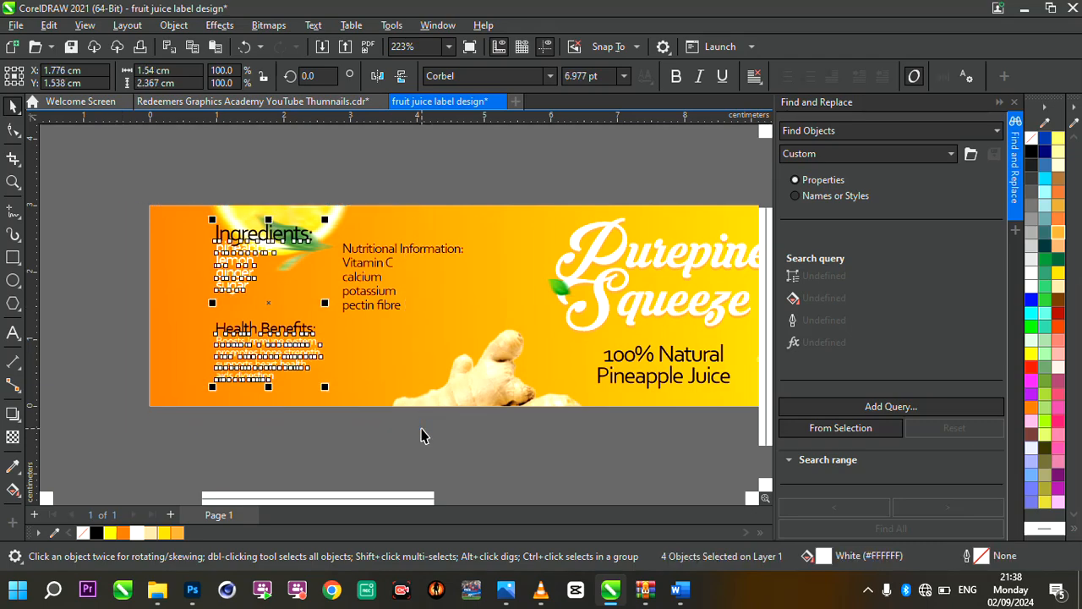
scroll(285, 351, "up", 3)
left_click_drag(306, 338, 306, 362)
scroll(307, 363, "down", 1)
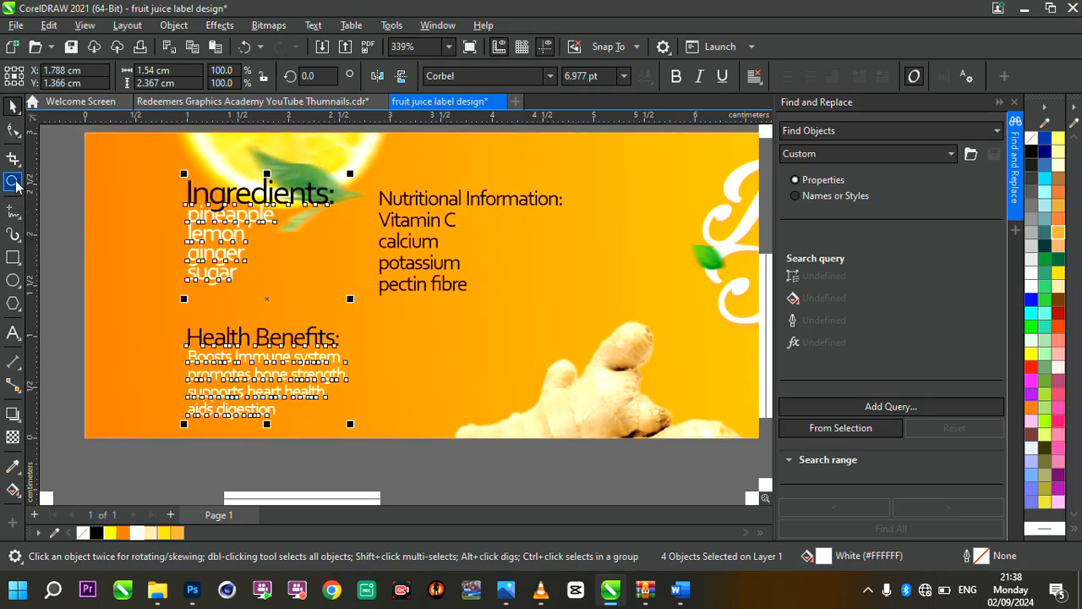
Nudge the Ingredients heading and its list together slightly down and to the right
left_click_drag(50, 153, 379, 302)
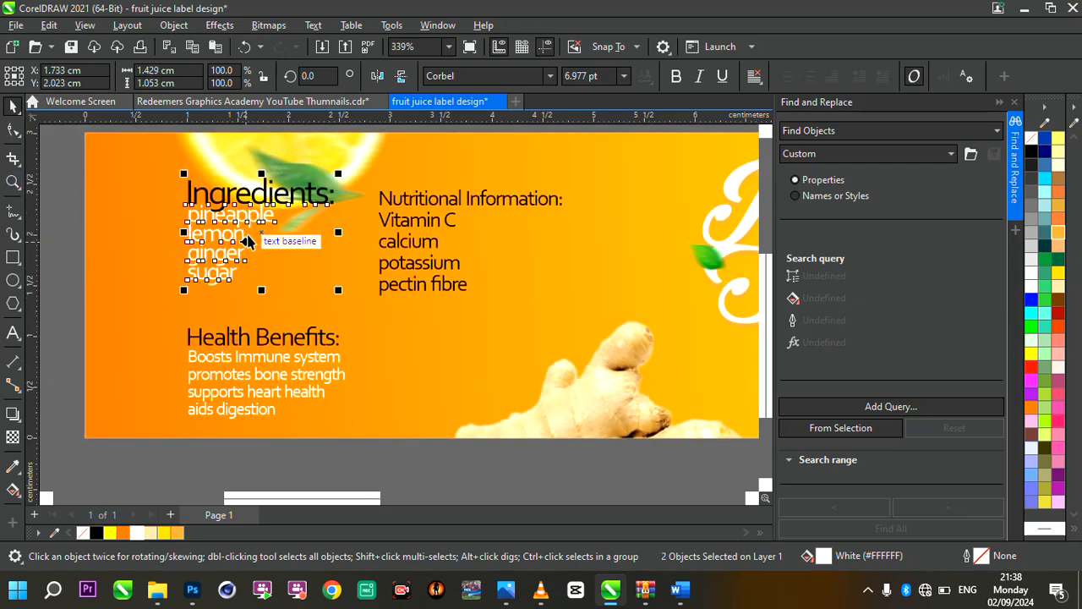
left_click_drag(243, 237, 247, 244)
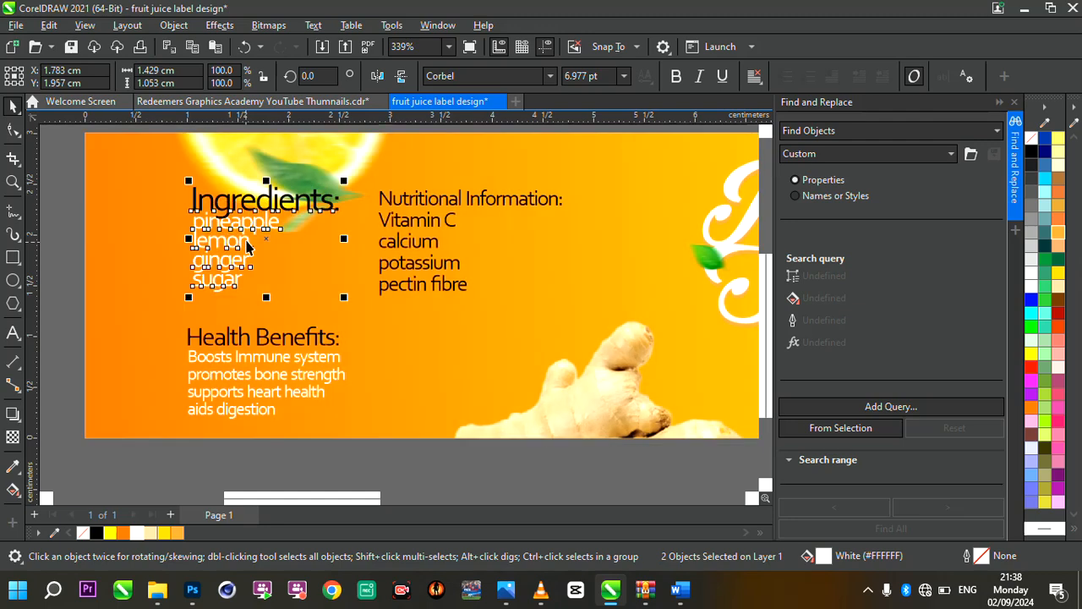
Move the Health Benefits heading and its list together slightly up and to the right, in line with the Ingredients texts
left_click_drag(65, 303, 378, 438)
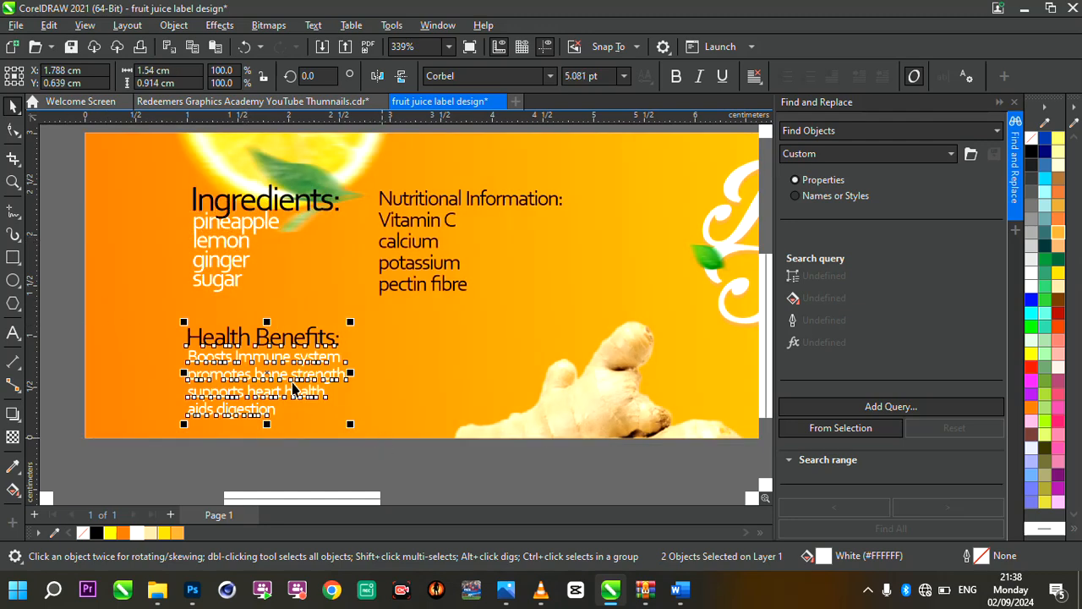
left_click_drag(287, 378, 293, 374)
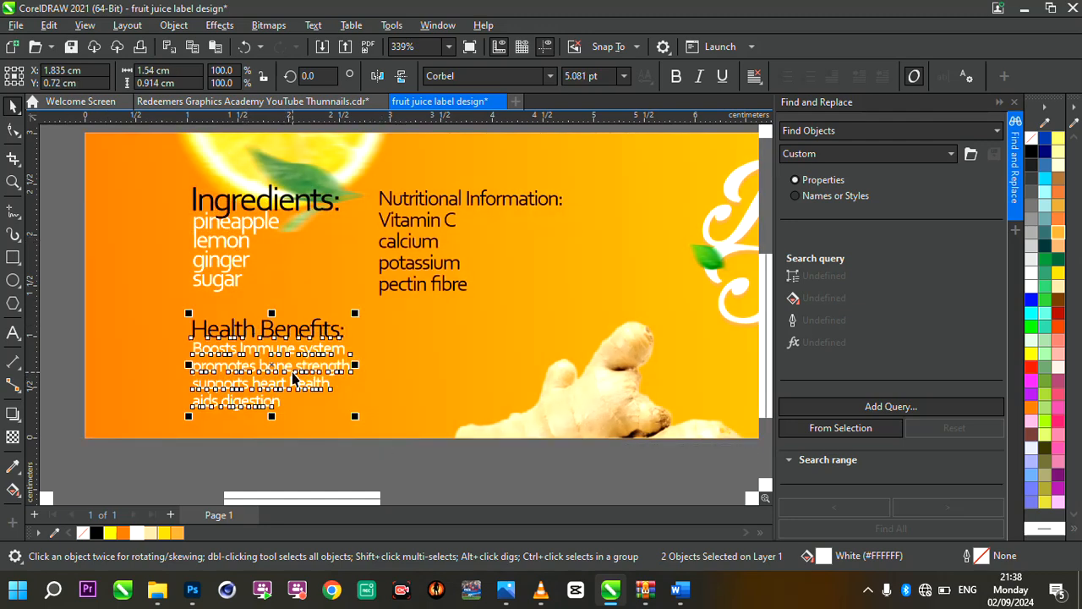
mouse_move(51, 163)
left_mouse_down()
mouse_move(401, 441)
mouse_move(389, 432)
left_mouse_up()
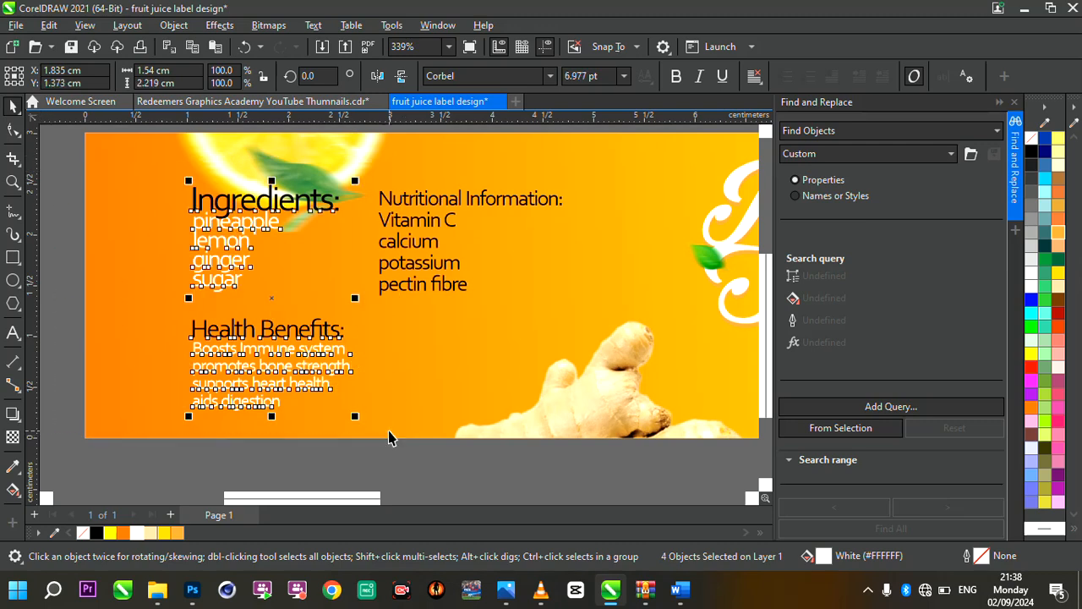
Cut the "Nutritional Information:" heading out of its text block and paste it as a separate text object beside the list
left_click(446, 292)
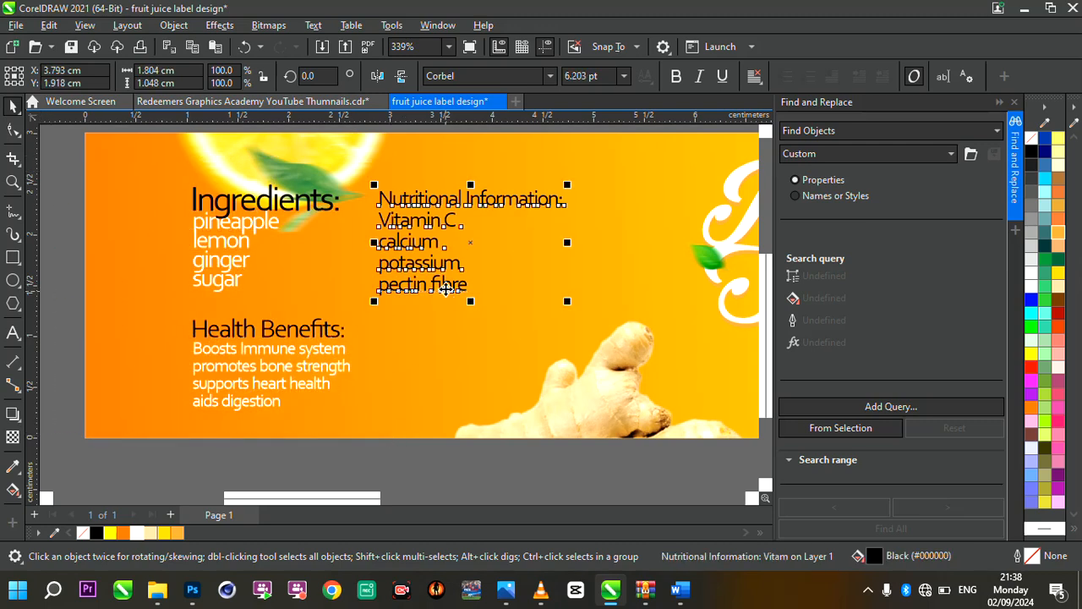
double_click(385, 219)
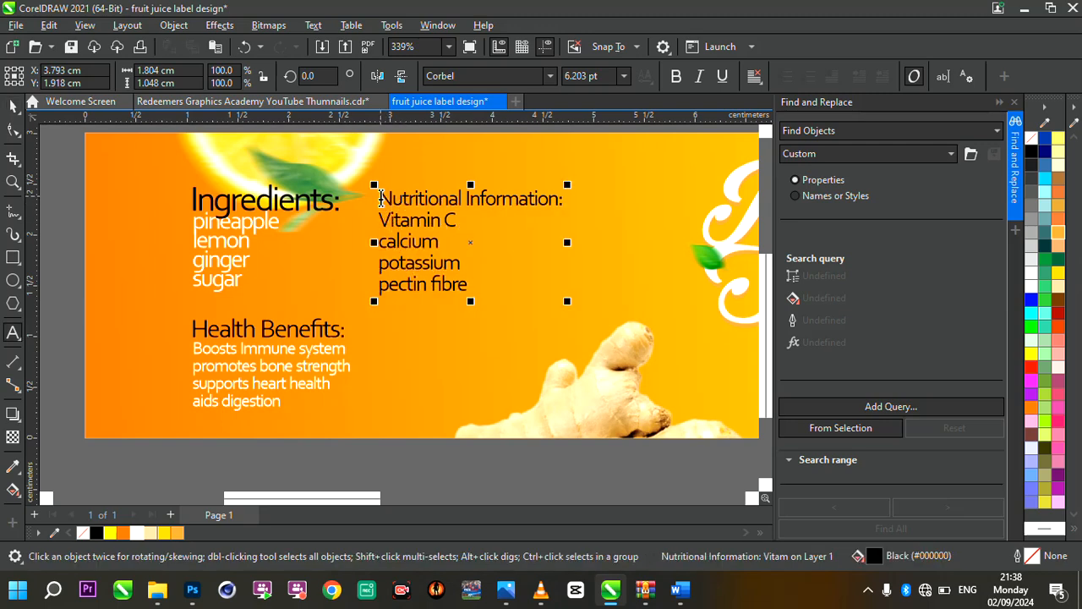
left_click_drag(377, 199, 567, 199)
key("ctrl+x")
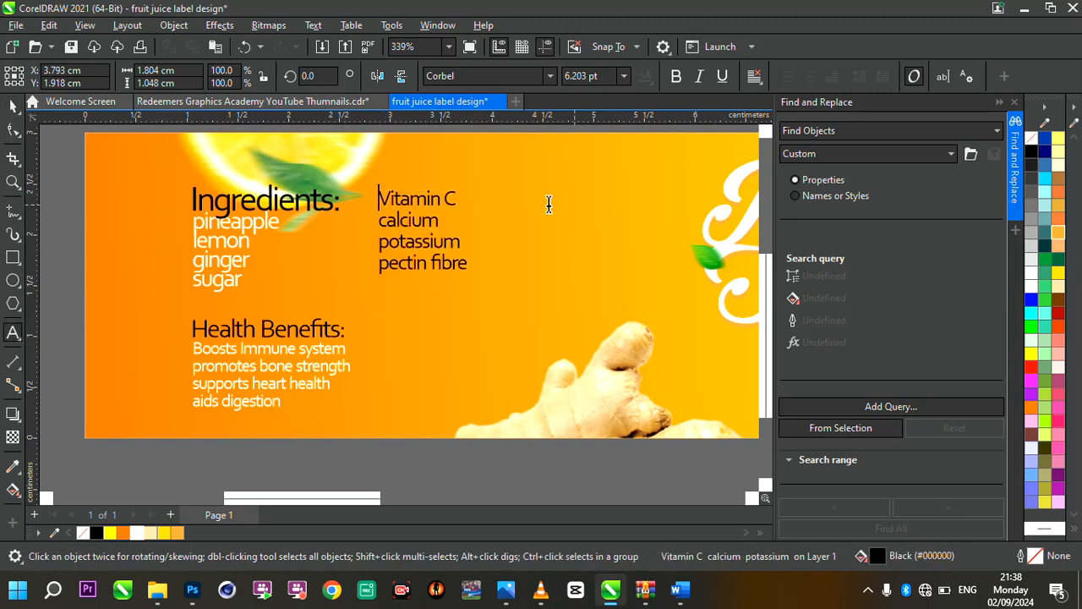
left_click(538, 201)
key("ctrl+v")
left_click(8, 101)
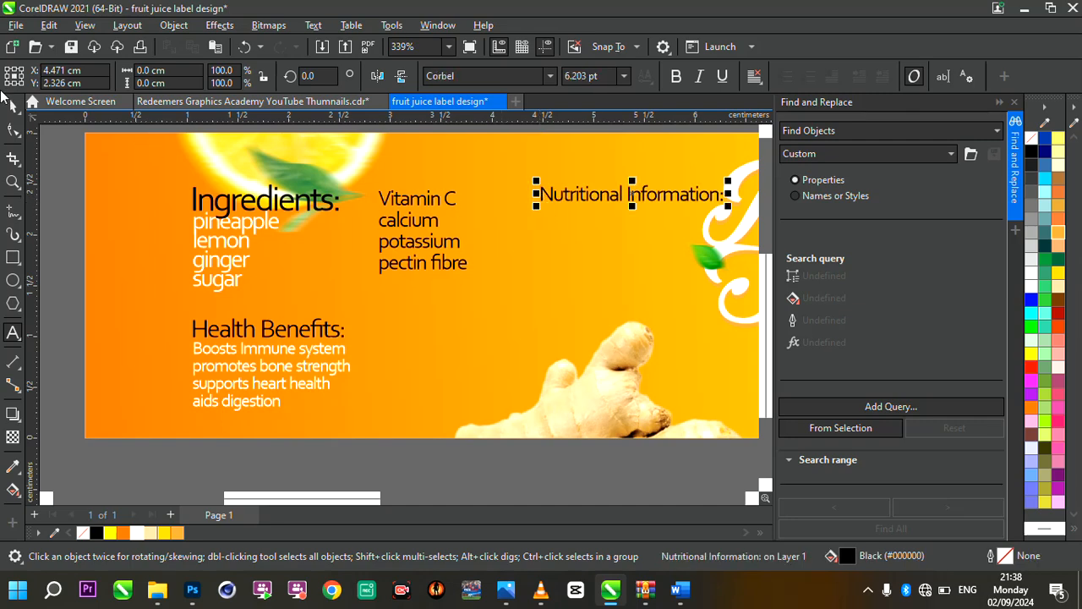
Shift the nutrient list slightly down and to the right, and place the "Nutritional Information:" heading directly above it
left_click(443, 246)
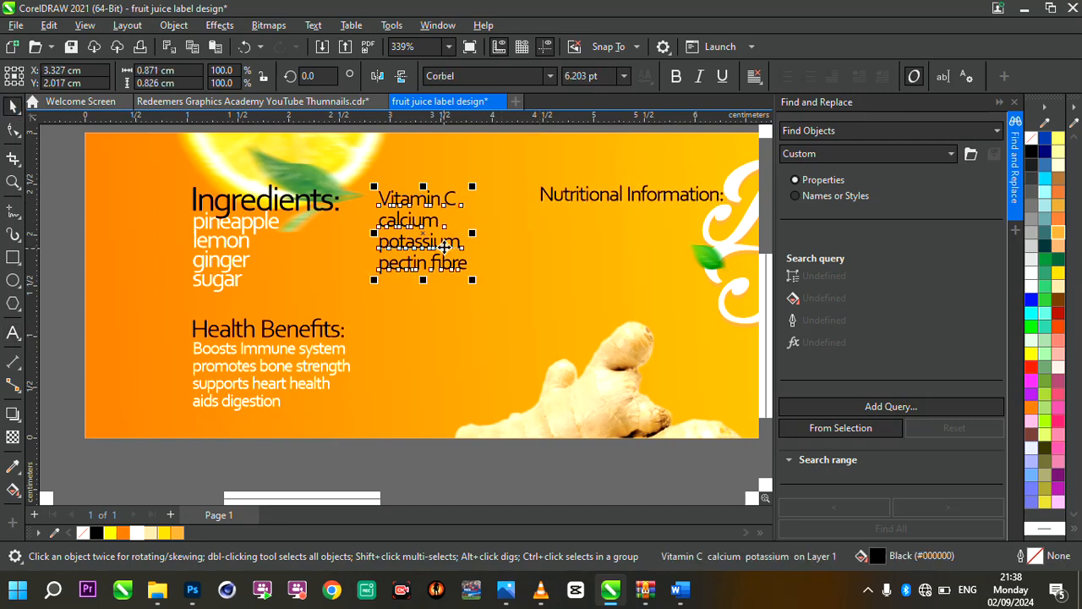
left_click_drag(444, 245, 461, 271)
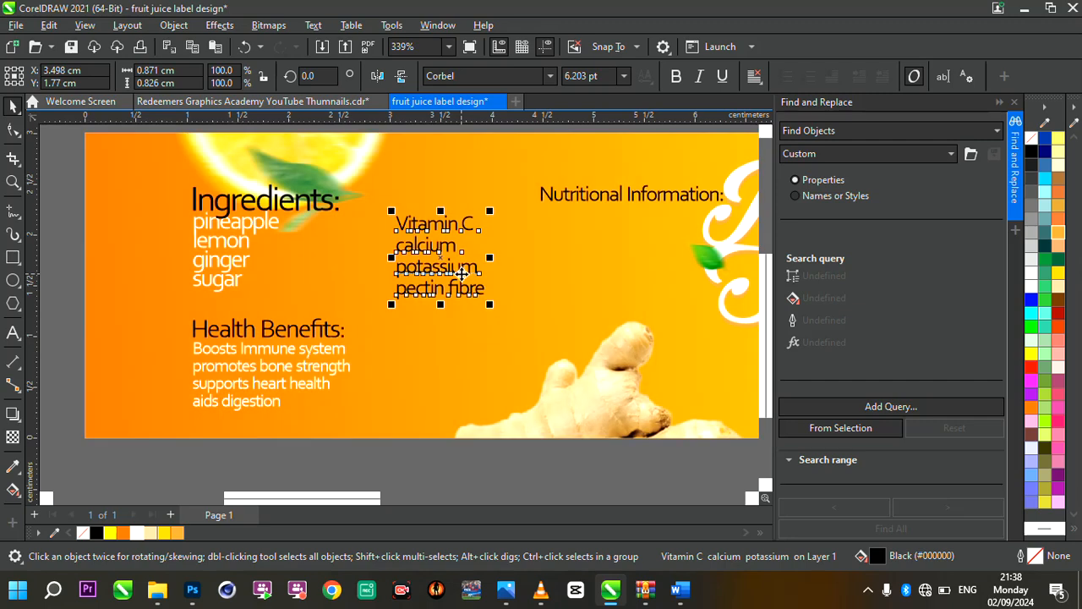
left_click(593, 197)
left_click(600, 194)
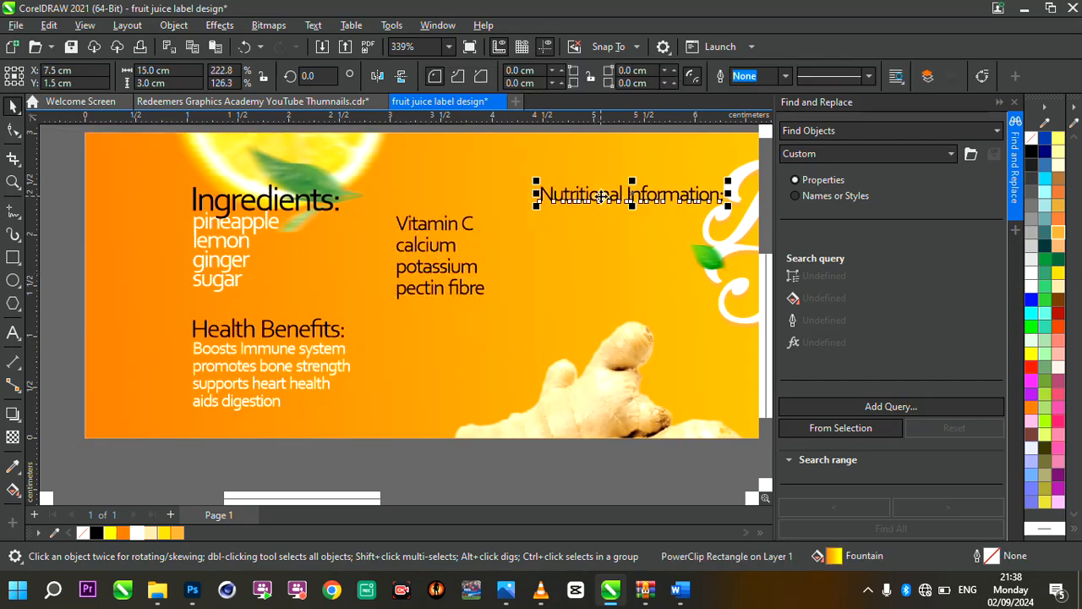
left_click_drag(583, 195, 432, 202)
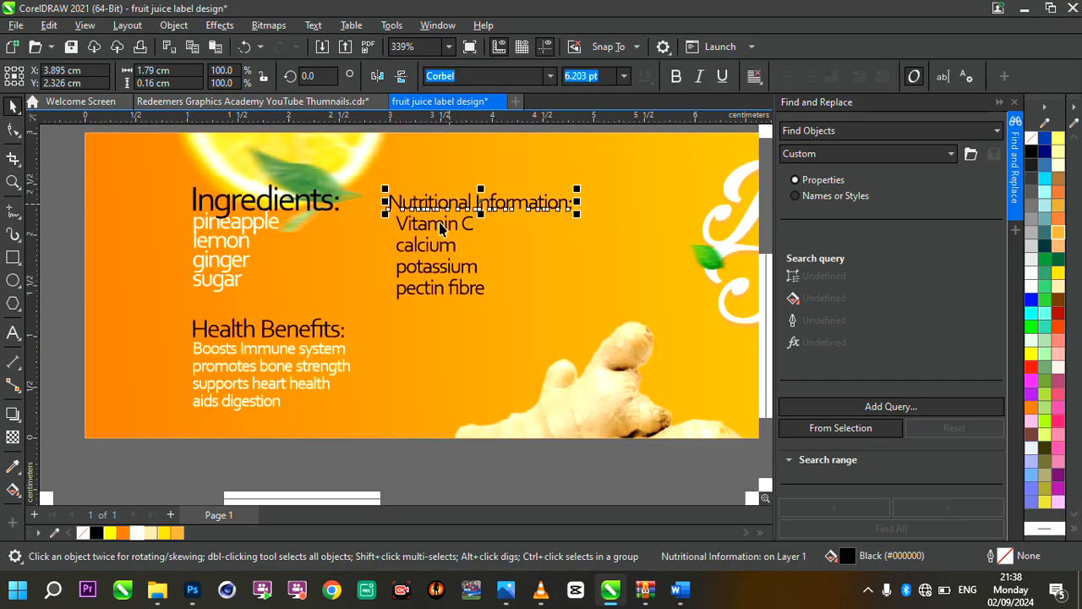
Fill the nutrient list with white and align the "Nutritional Information:" heading level with the Ingredients heading
left_click(436, 239)
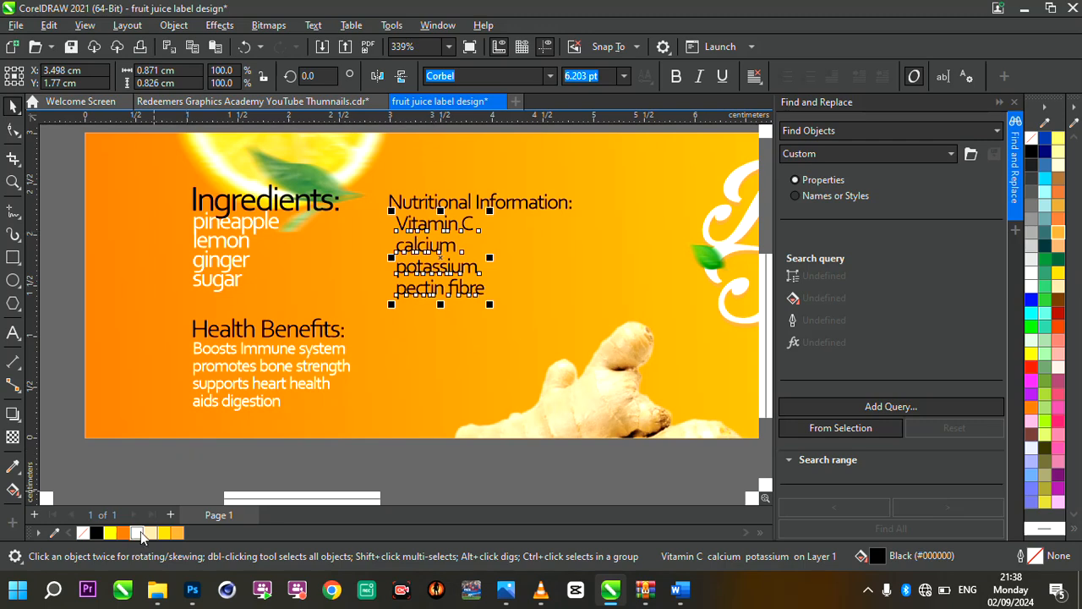
left_click(140, 533)
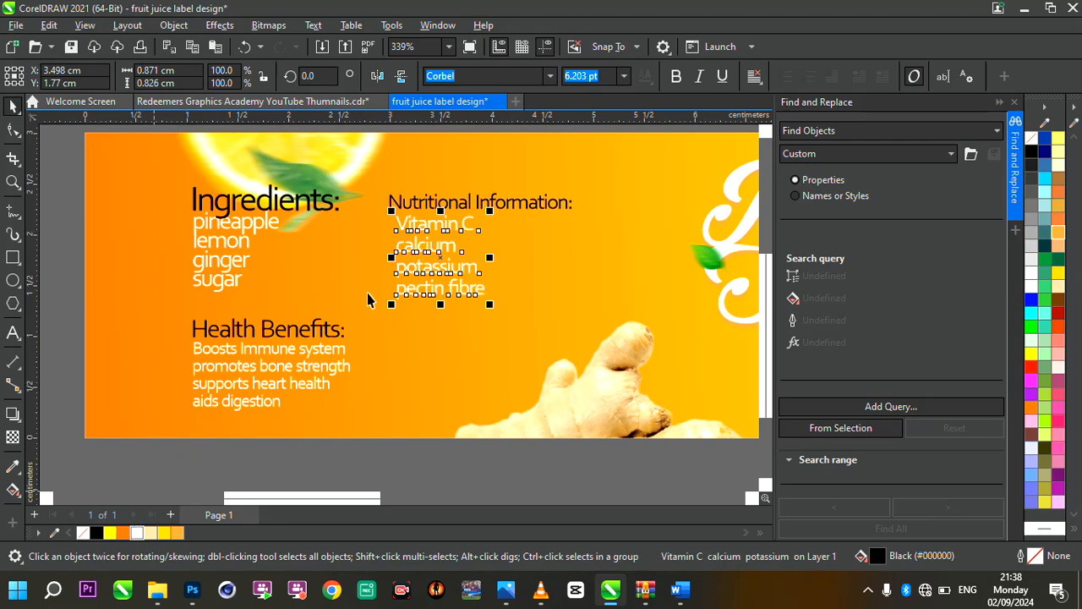
left_click(433, 205)
left_click(328, 205, "shift")
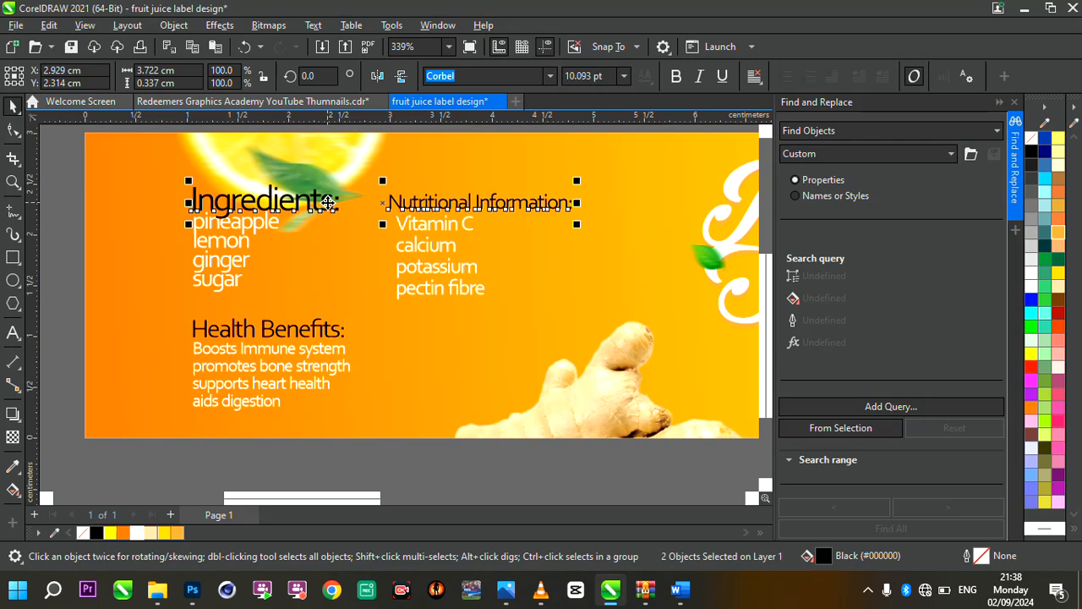
key("e")
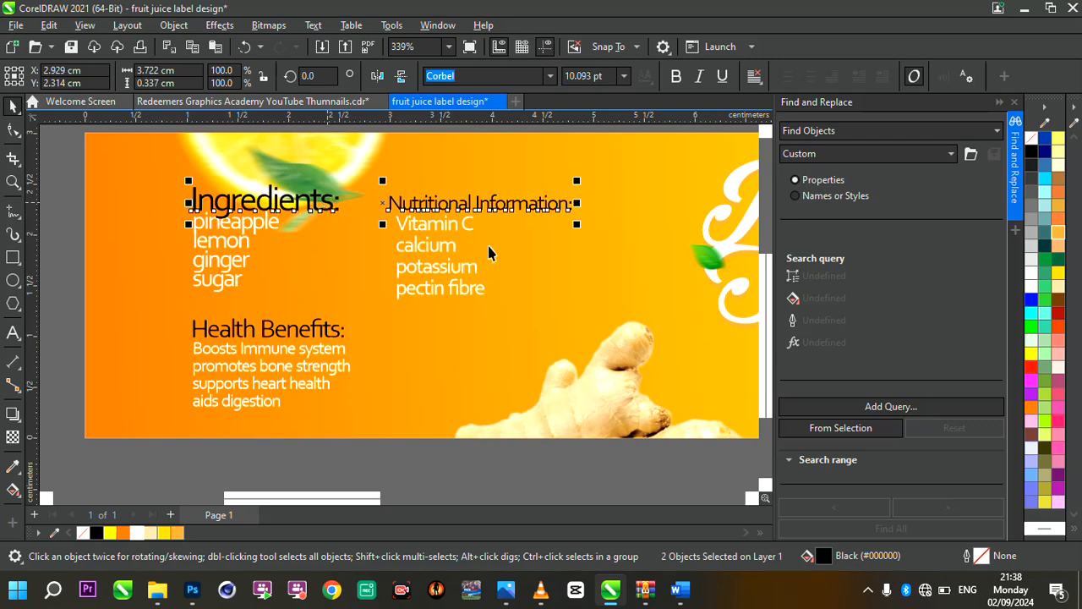
scroll(489, 251, "down", 3)
scroll(524, 253, "up", 4)
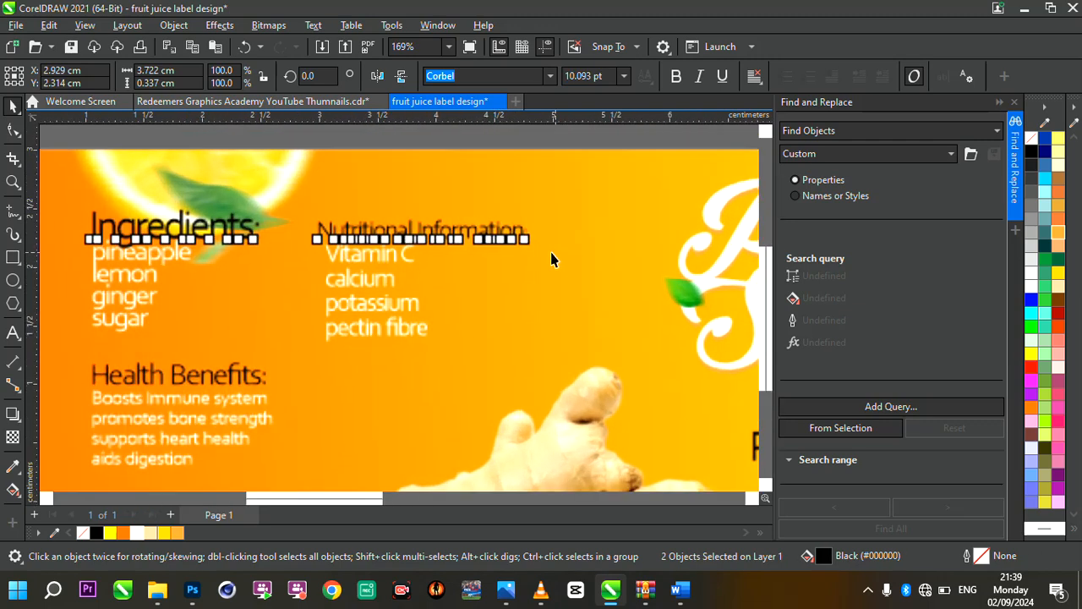
Tighten the line spacing of the nutrient list with the Shape tool to a height of about 0.77 cm
left_click(390, 289)
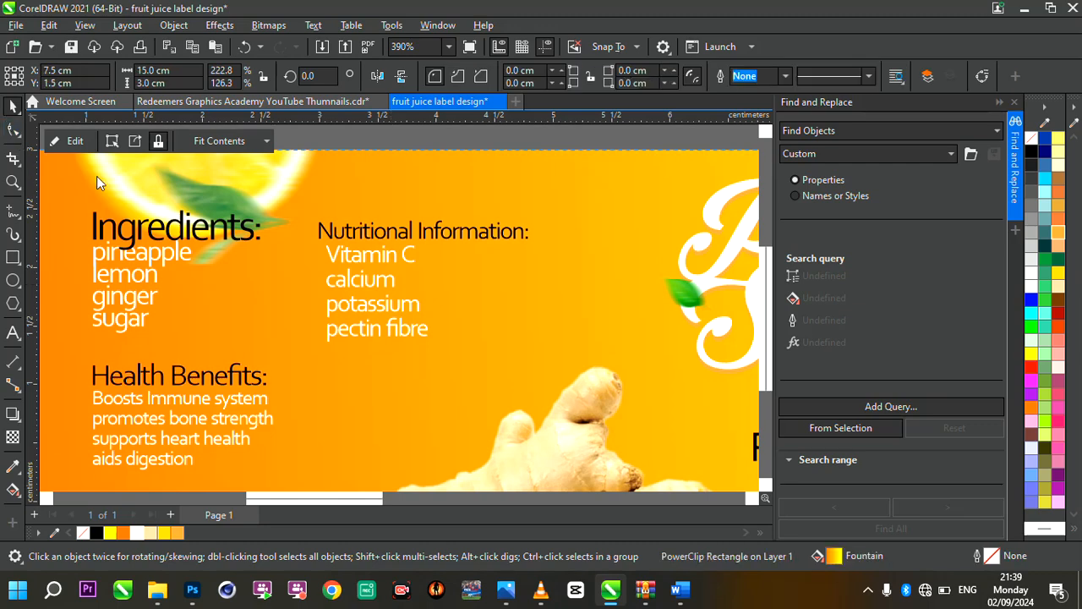
key("F10")
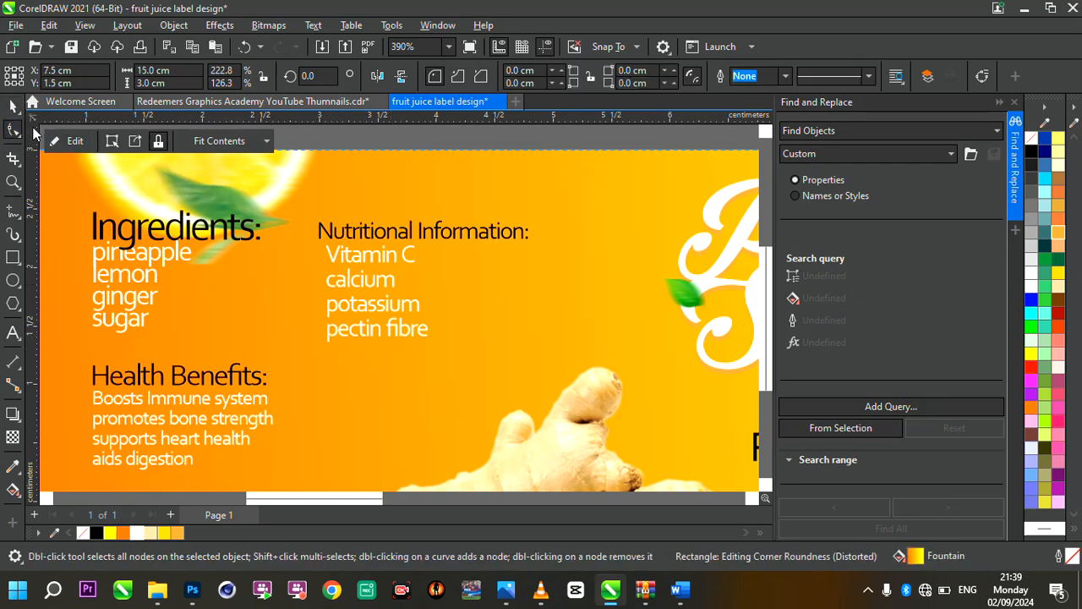
left_click(335, 336)
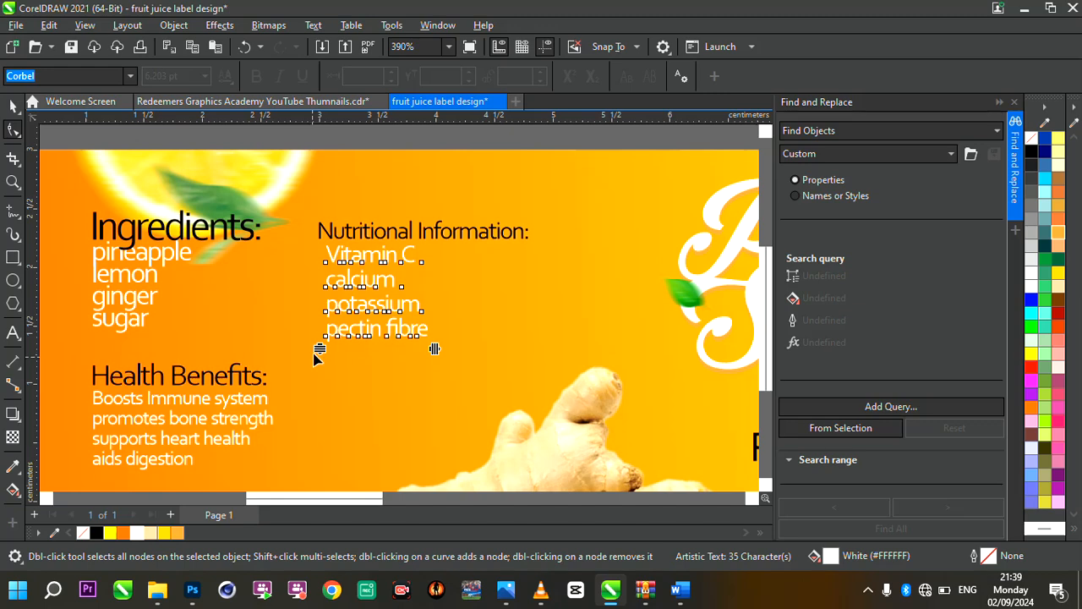
left_click_drag(321, 357, 298, 333)
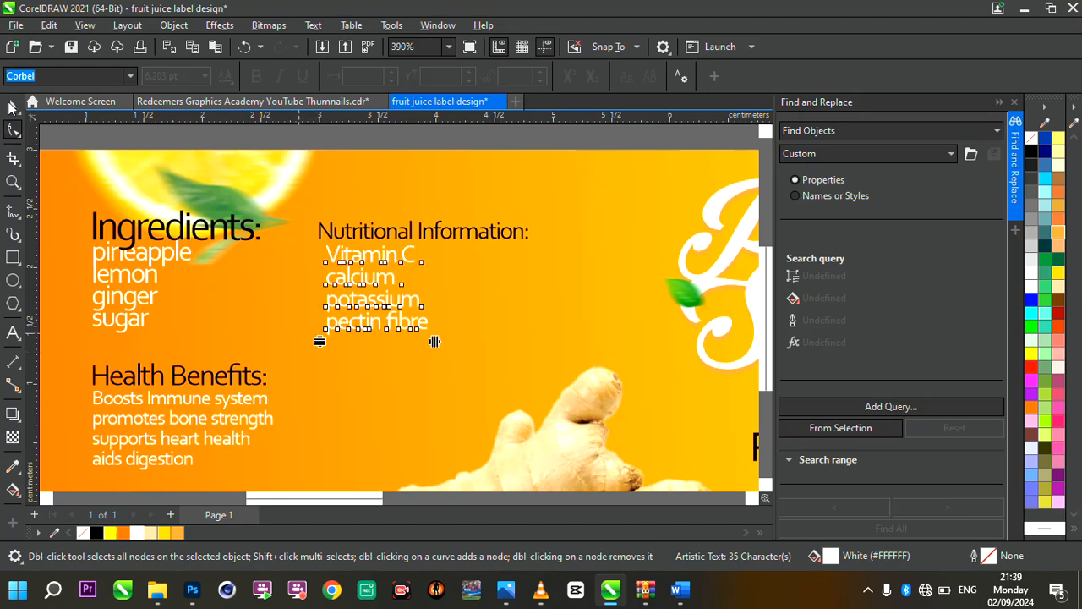
left_click(14, 105)
scroll(403, 272, "down", 3)
scroll(380, 270, "up", 2)
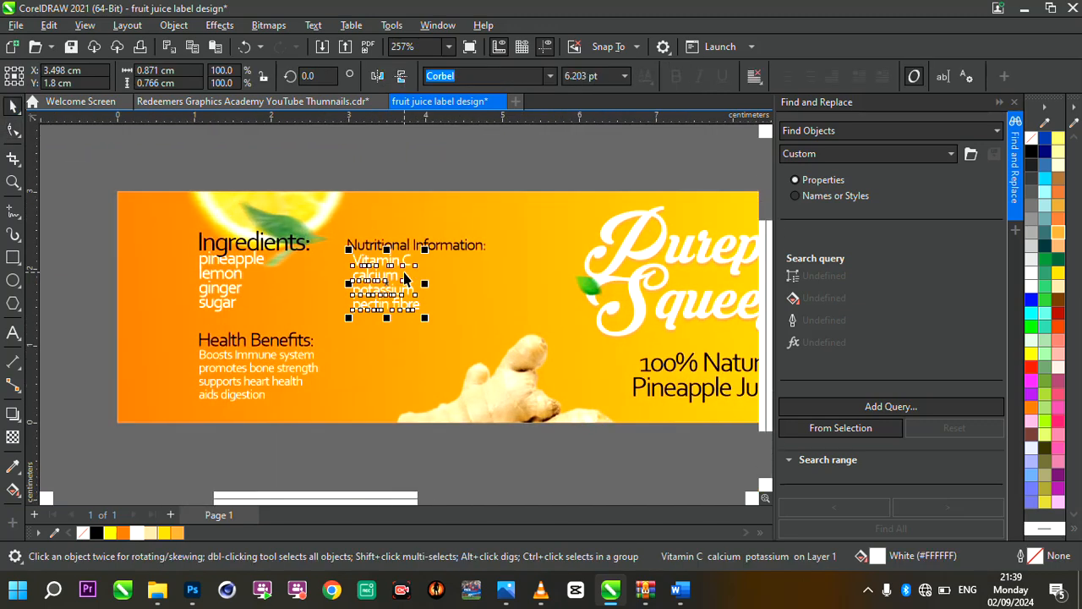
scroll(517, 303, "down", 2)
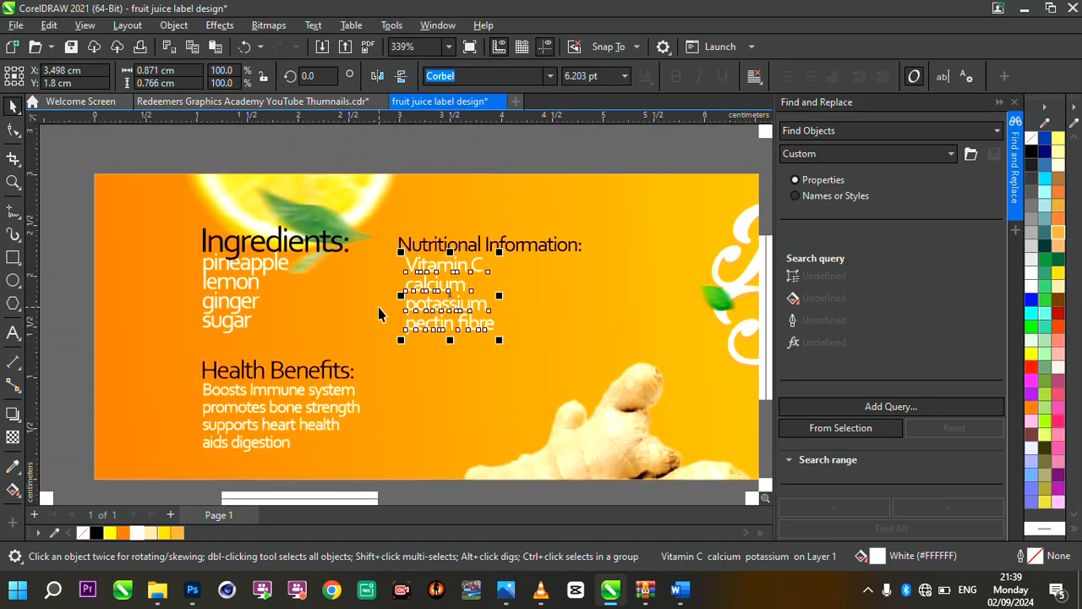
Nudge the ingredients list slightly down, away from its heading
left_click_drag(247, 294, 247, 295)
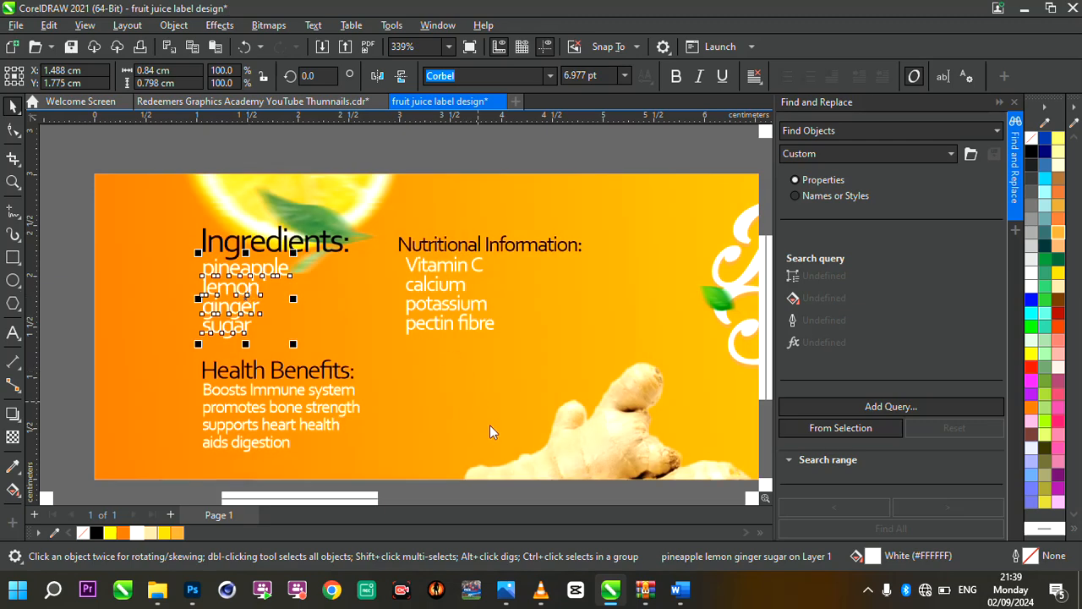
left_click(230, 318)
Draw a bullet circle about 0.08 cm wide to the left of the ingredients list, filled black with no outline
scroll(230, 318, "up", 1)
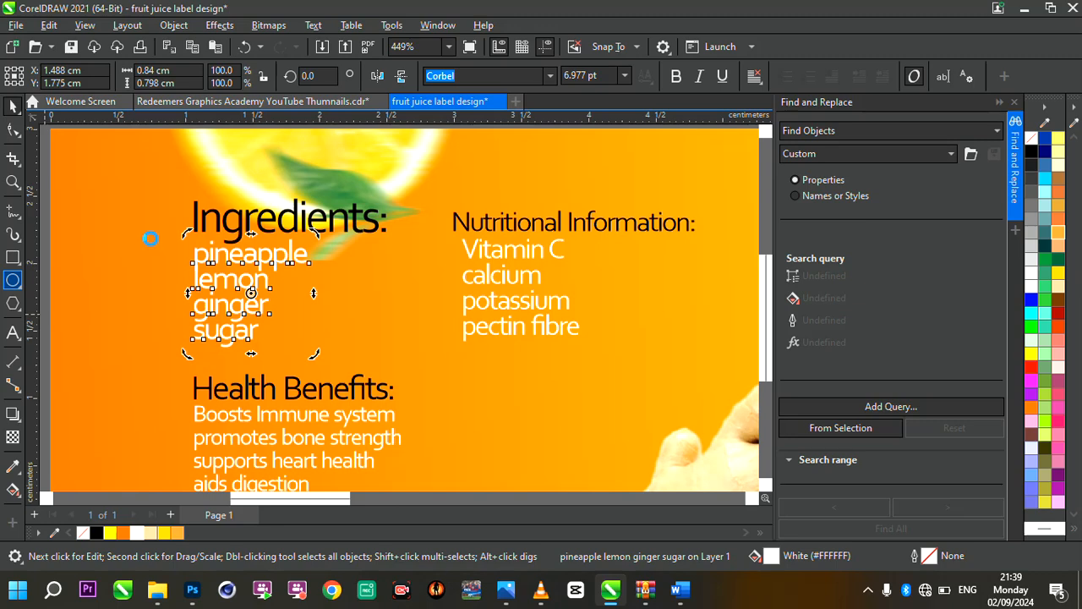
scroll(173, 267, "up", 1)
key("F7")
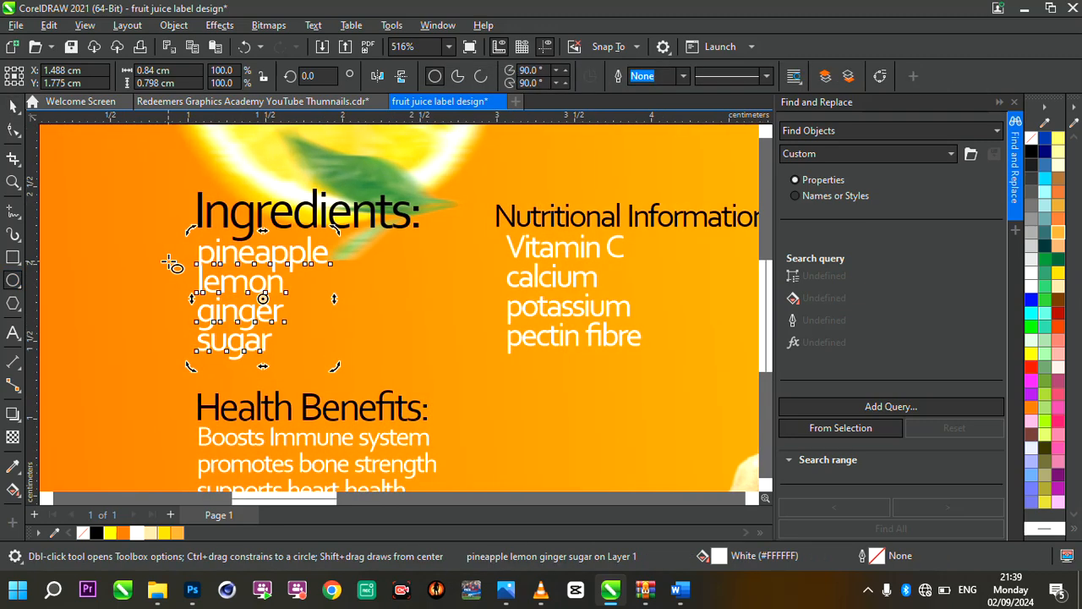
left_click_drag(175, 268, 174, 267)
key("space")
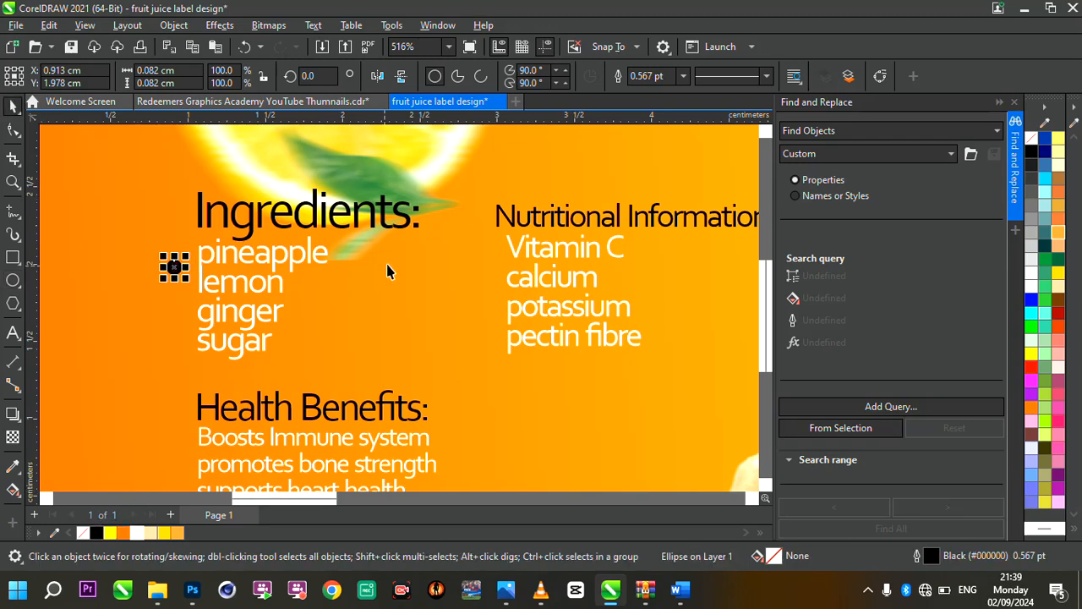
left_click(683, 76)
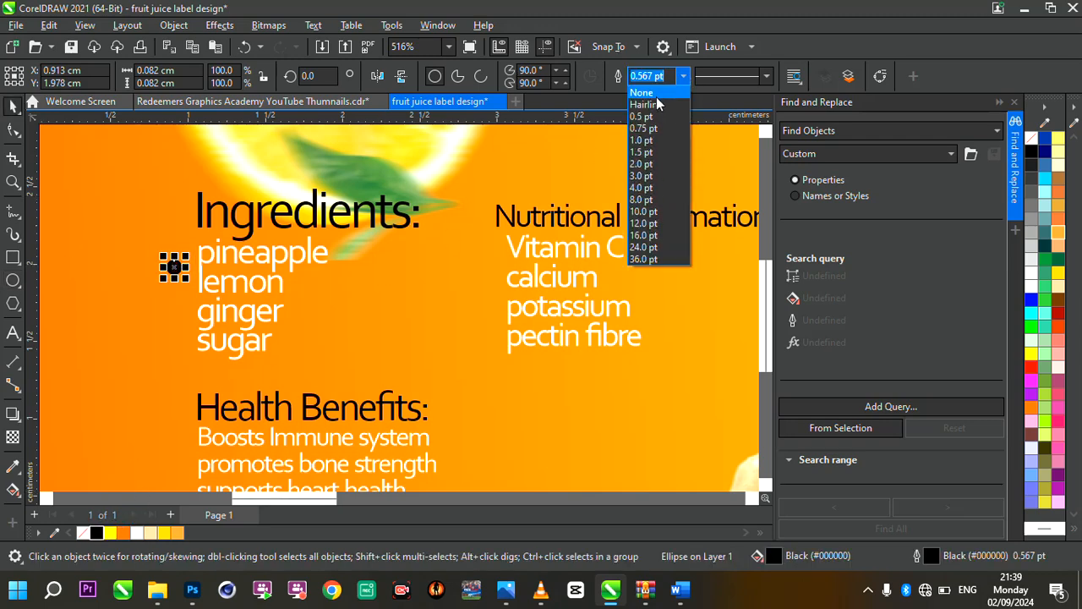
left_click(642, 93)
Shrink the bullet circle to about 0.06 cm and place it just left of "pineapple"
scroll(173, 262, "up", 4)
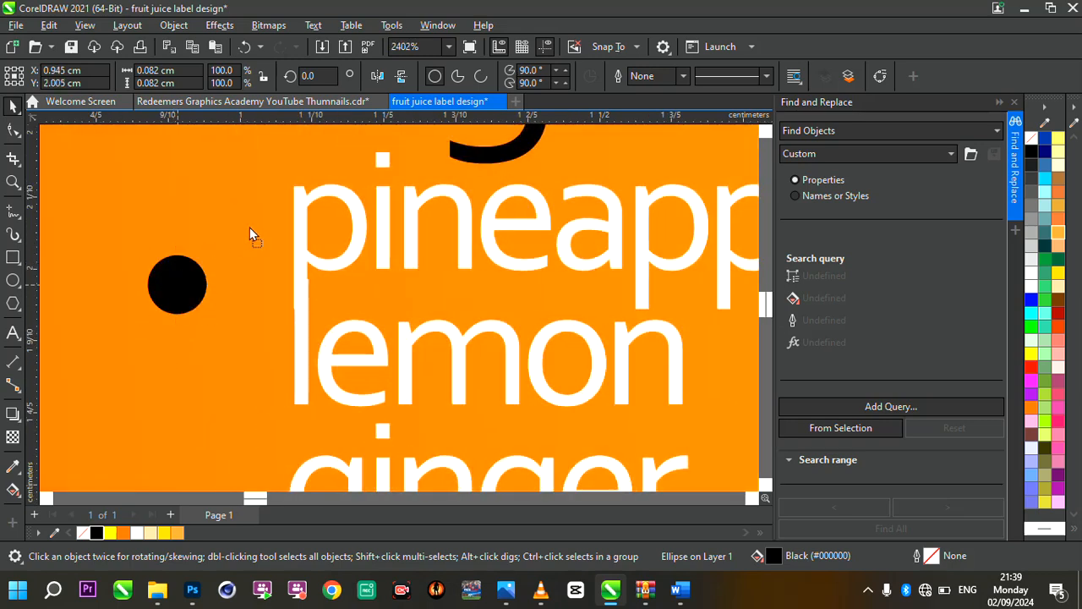
left_click_drag(249, 227, 252, 224)
left_click_drag(286, 262, 258, 225)
Duplicate the bullet down the ingredients list, placing evenly spaced copies beside "lemon", "ginger" and "sugar"
scroll(358, 327, "down", 5)
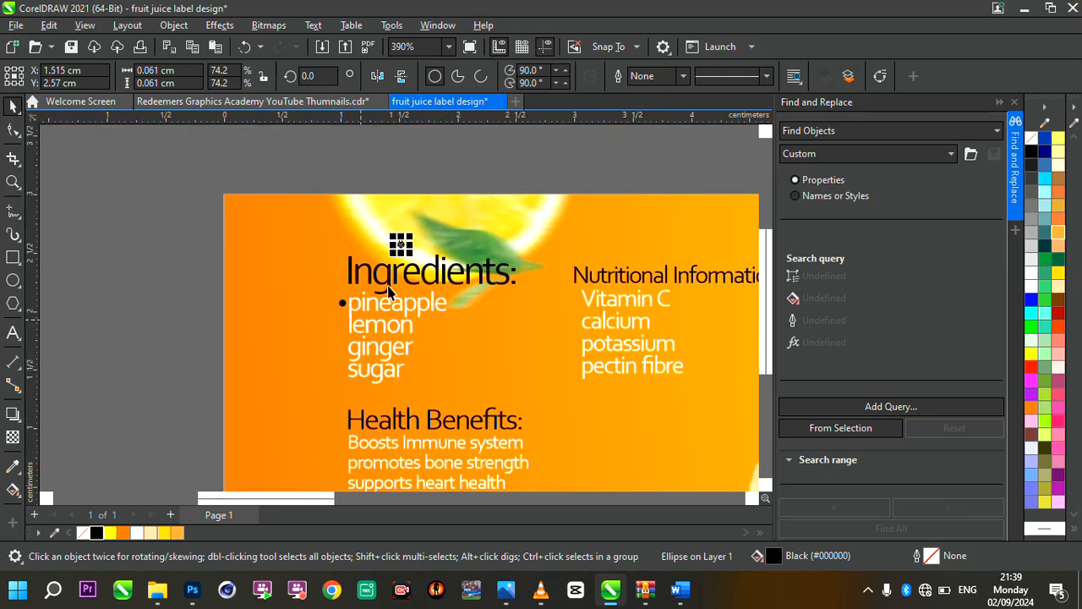
scroll(394, 291, "up", 3)
left_click_drag(415, 201, 295, 412)
scroll(295, 412, "up", 2)
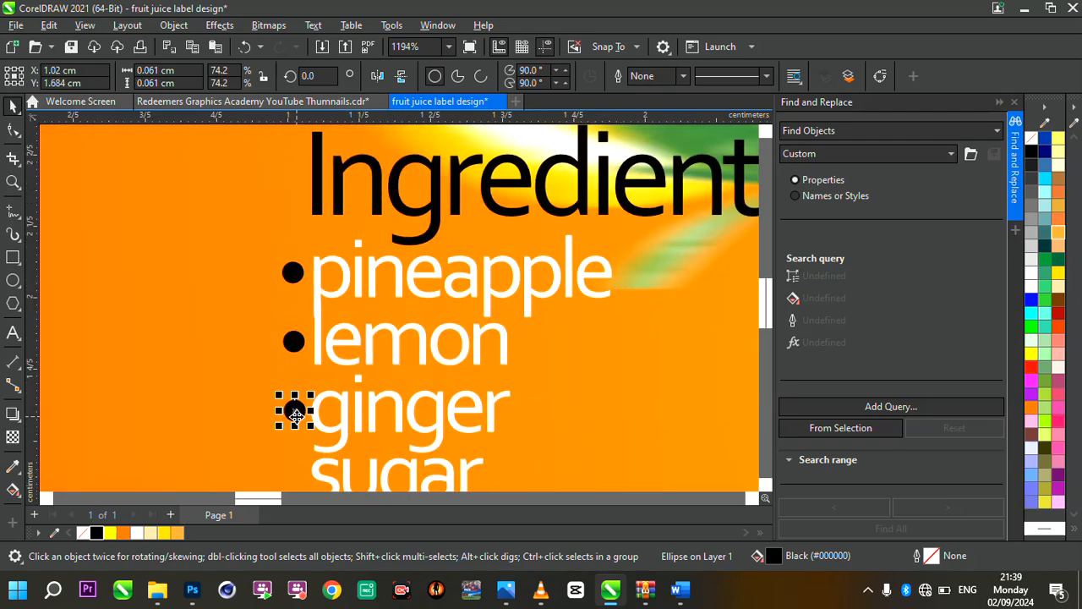
key("ctrl+r")
scroll(373, 371, "down", 4)
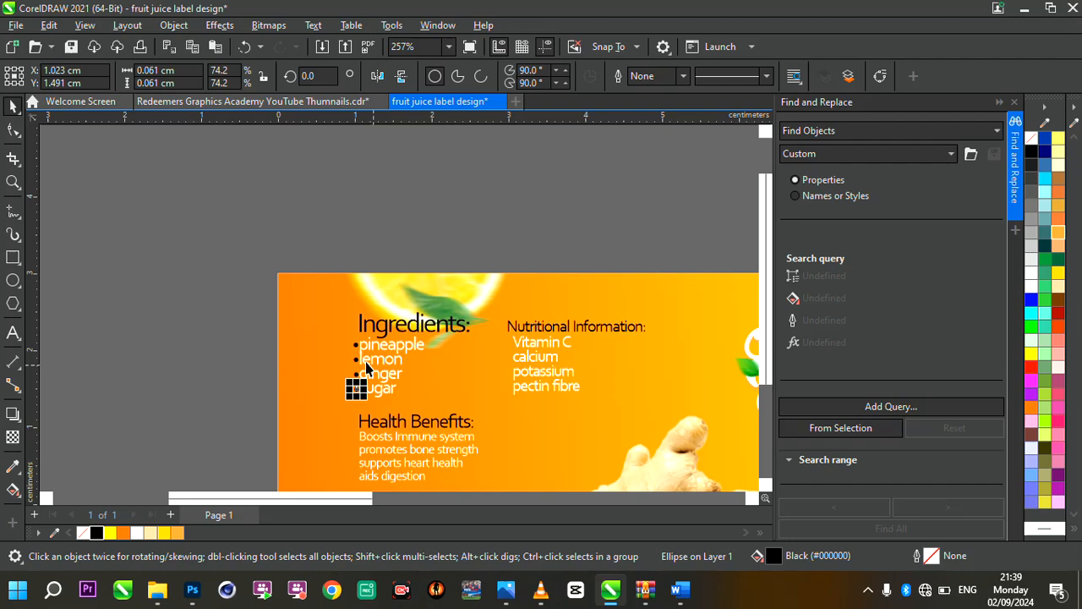
Duplicate the four ingredient bullets together and place the copies to the left of the health benefits list
left_click_drag(229, 307, 385, 416)
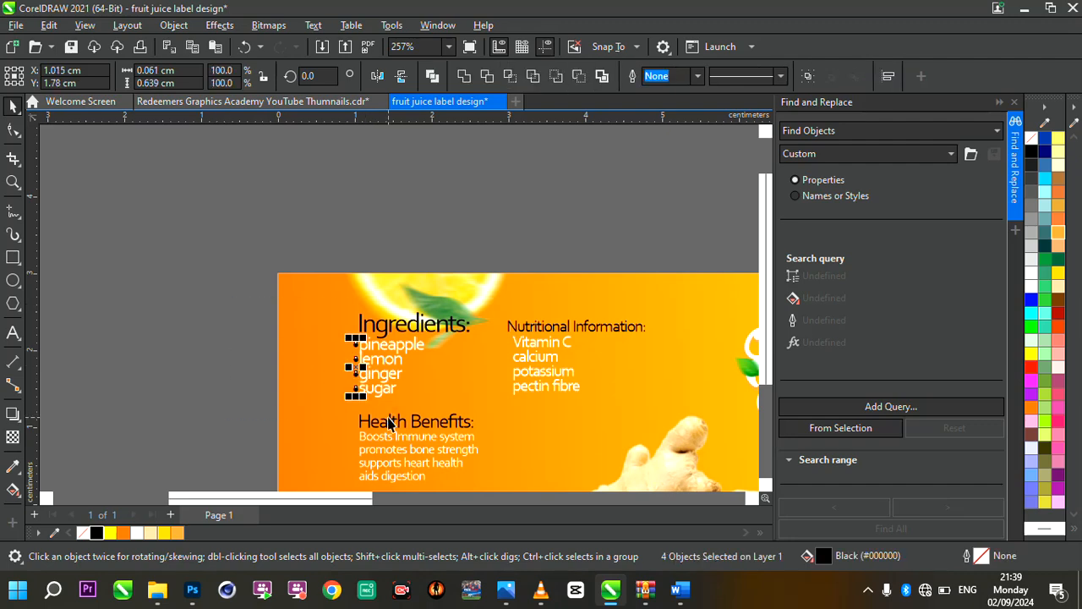
scroll(419, 450, "up", 1)
scroll(430, 394, "down", 3)
scroll(434, 473, "up", 5)
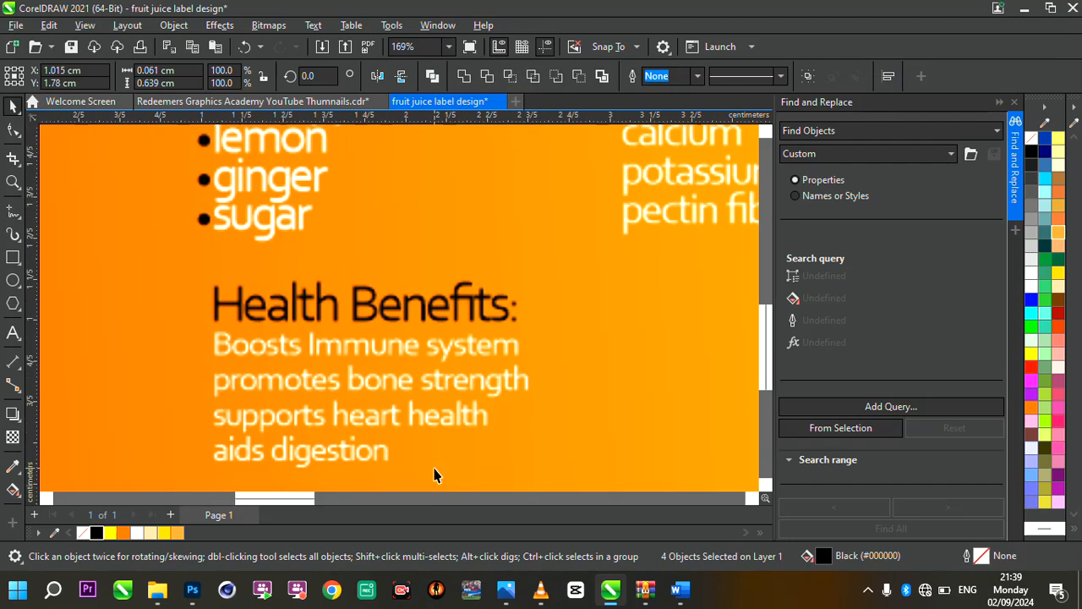
scroll(456, 449, "down", 3)
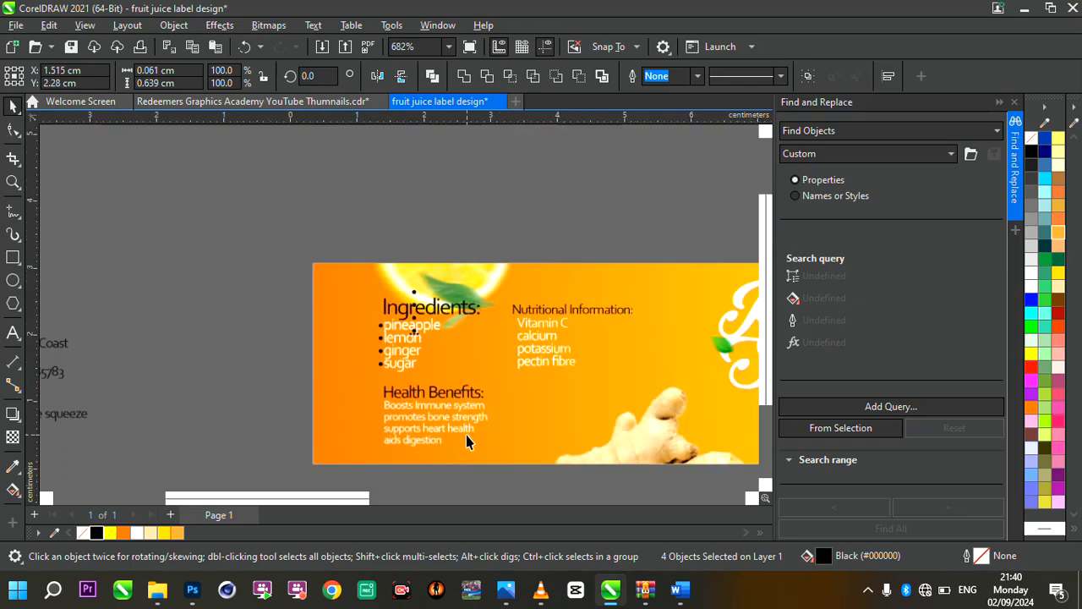
left_click_drag(414, 340, 379, 427)
scroll(378, 427, "up", 3)
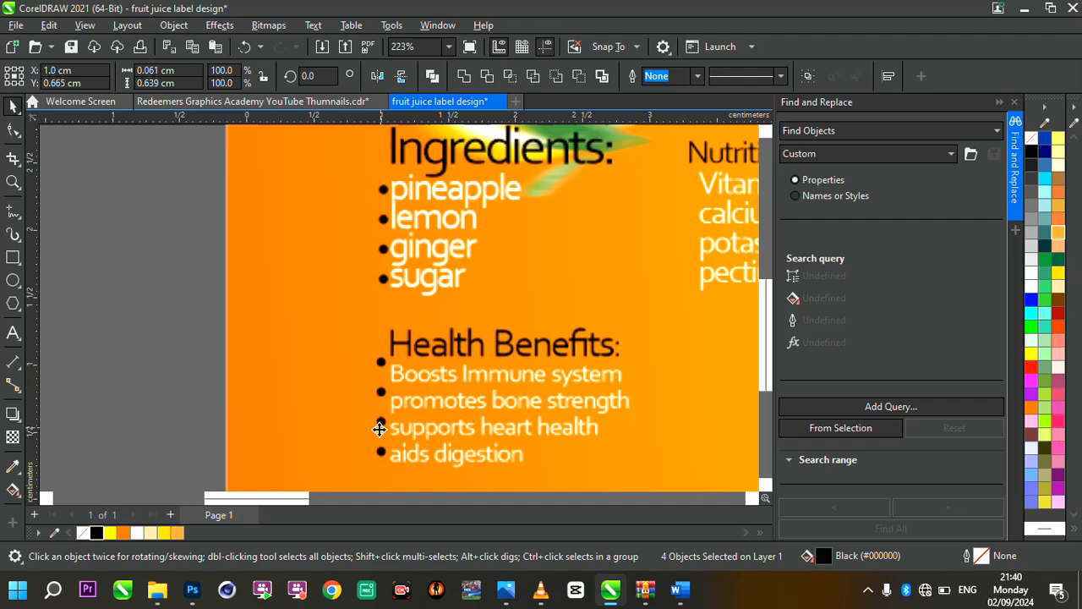
Move the four health benefits bullets together down and slightly right so the first lines up with "Boosts Immune system"
scroll(379, 428, "up", 3)
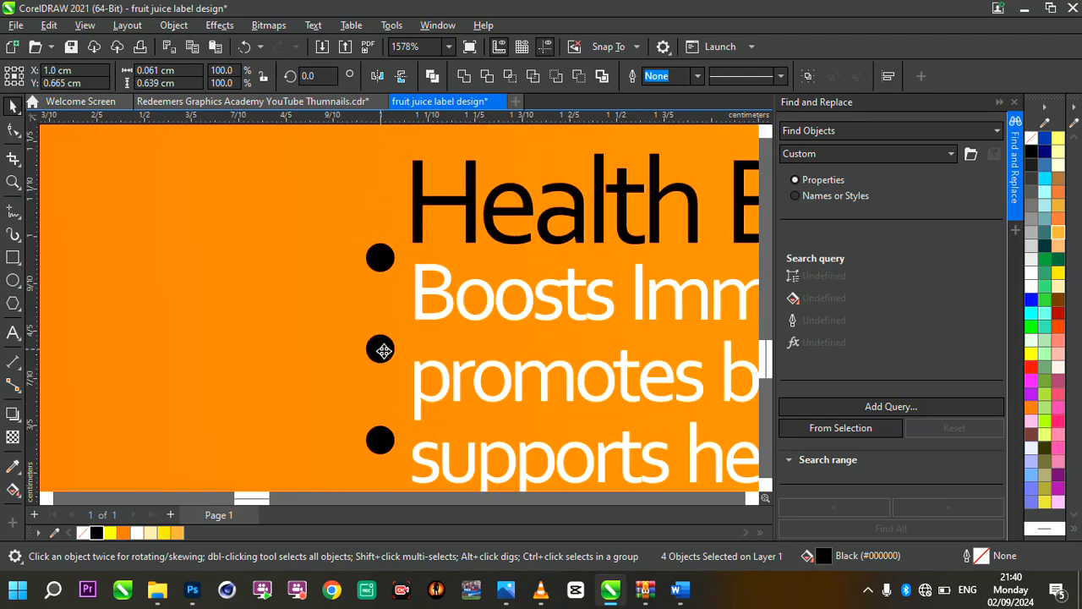
left_click_drag(381, 353, 389, 379)
scroll(389, 378, "down", 4)
scroll(438, 372, "up", 4)
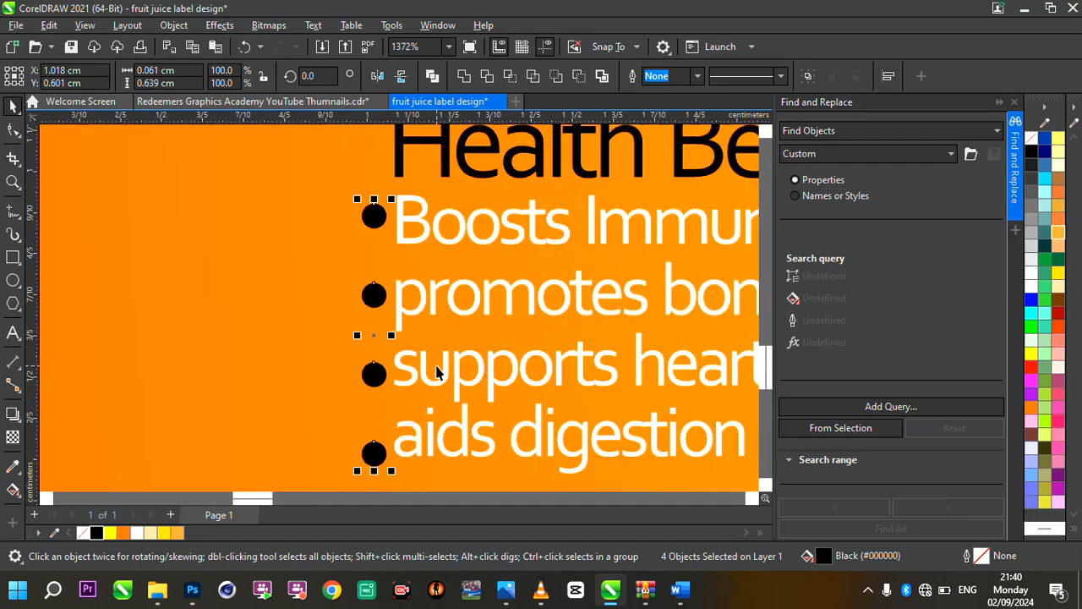
Move the third and fourth health benefits bullets up individually to line up with "supports heart health" and "aids digestion"
left_click(372, 374)
scroll(376, 375, "up", 3)
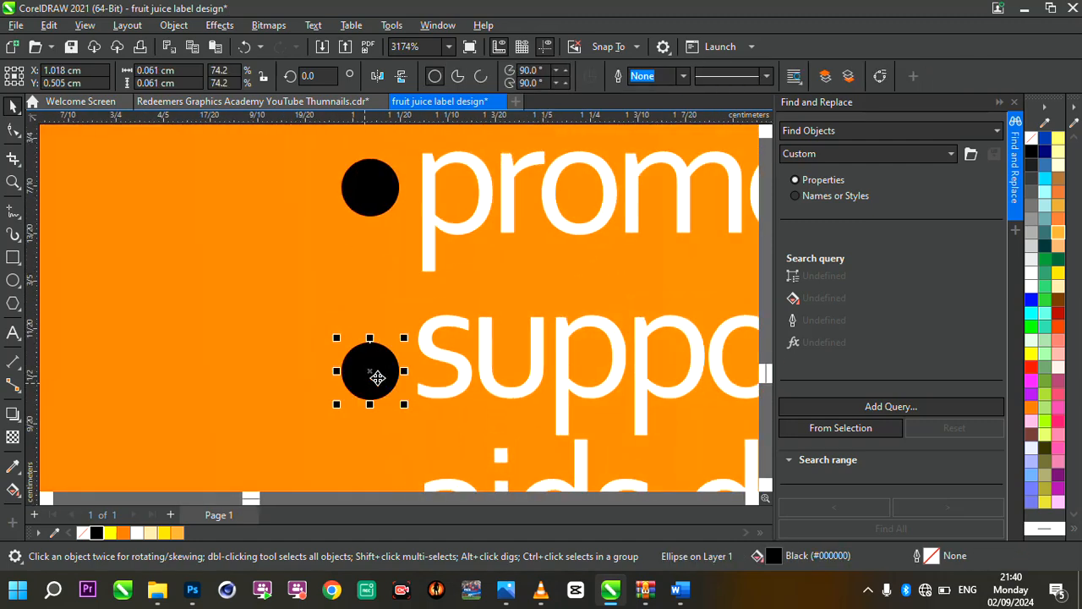
left_click_drag(379, 374, 378, 364)
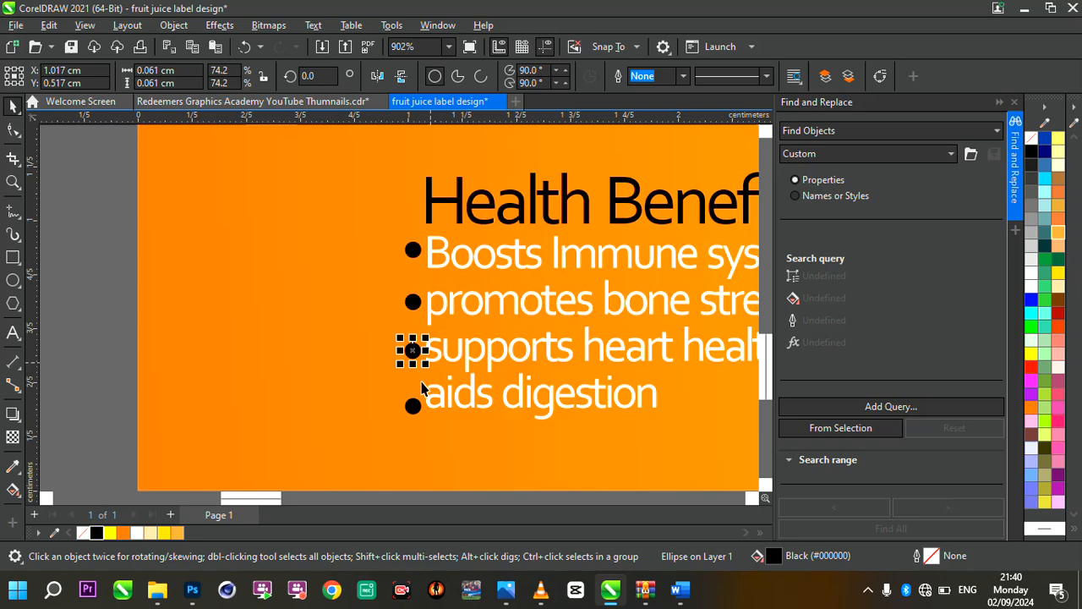
left_click(411, 406)
scroll(421, 411, "up", 3)
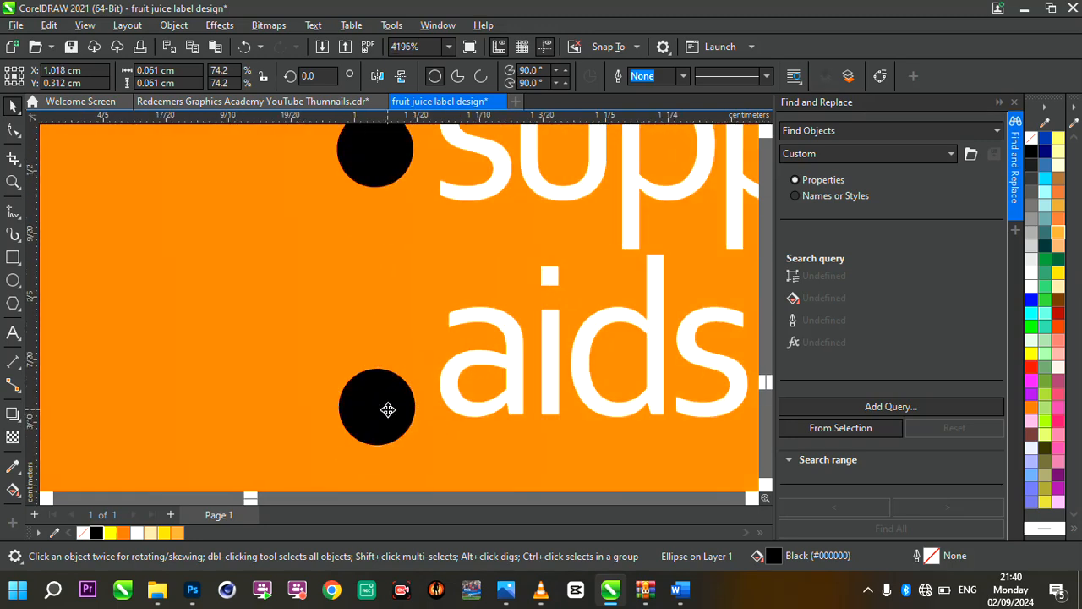
left_click_drag(386, 408, 386, 368)
scroll(529, 363, "down", 3)
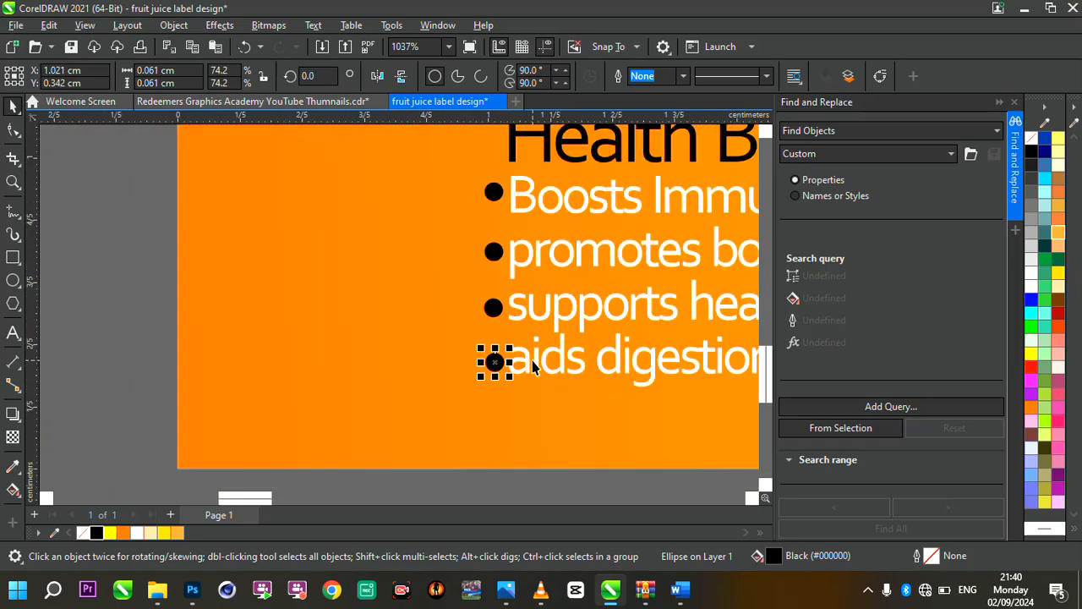
Select all four health benefits bullets and align them in one straight vertical column
left_click_drag(135, 180, 582, 427)
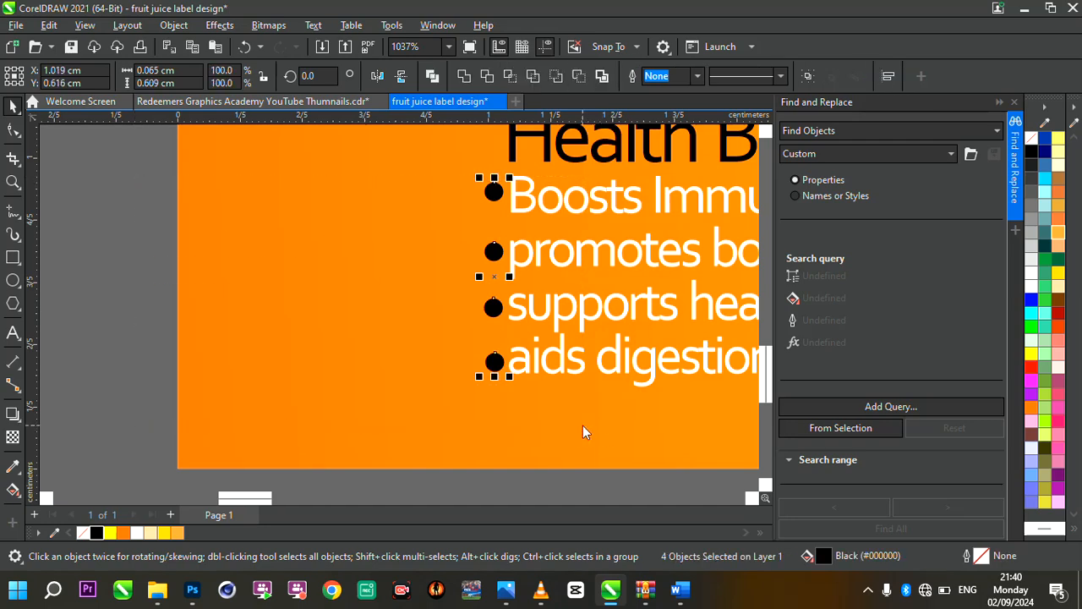
scroll(466, 417, "down", 4)
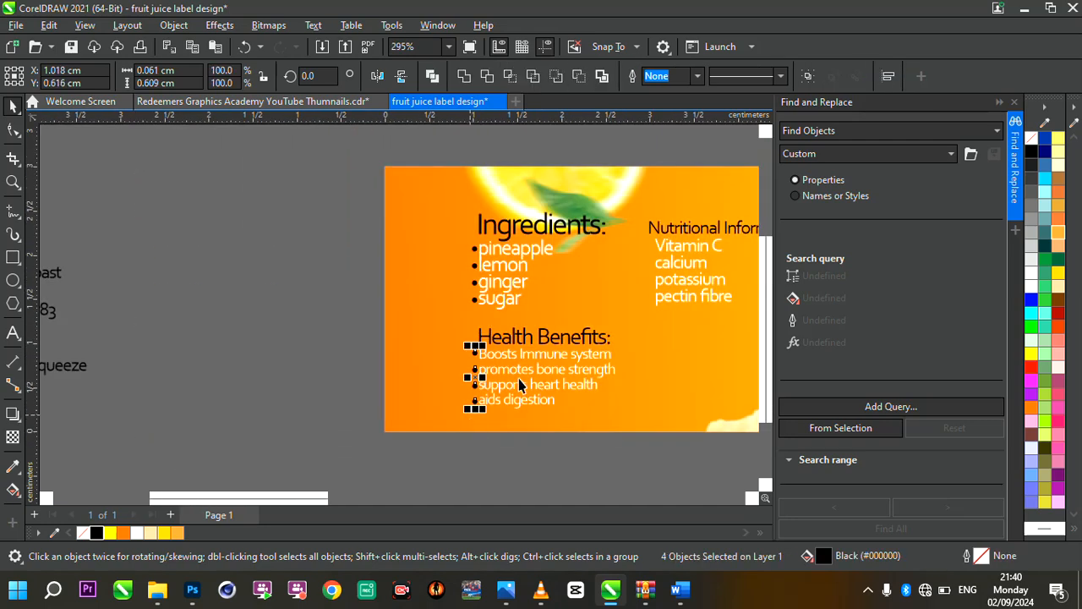
scroll(572, 356, "up", 2)
scroll(572, 356, "down", 4)
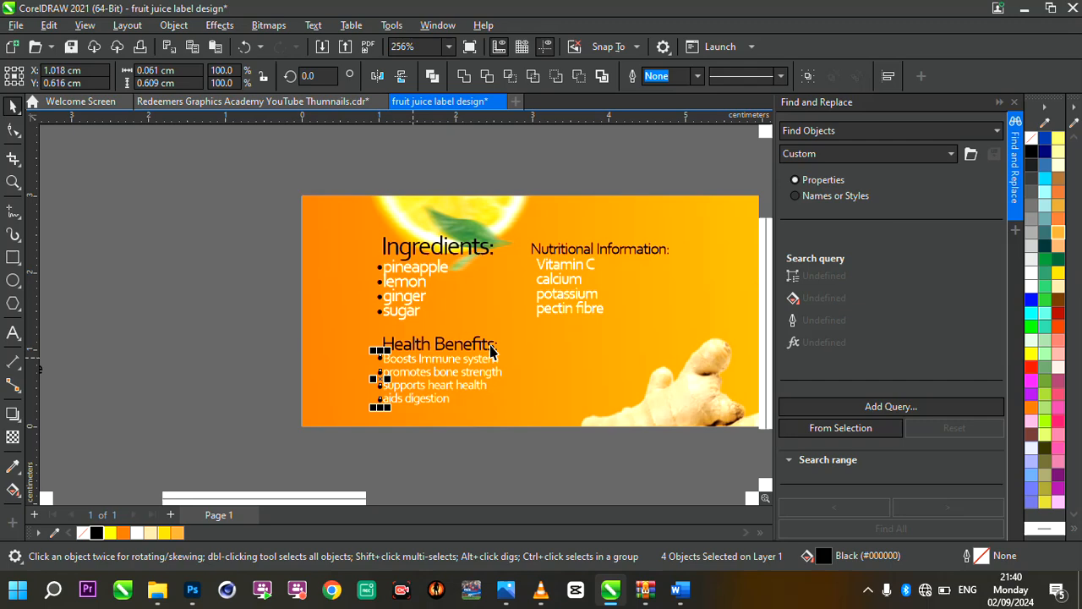
scroll(560, 314, "up", 2)
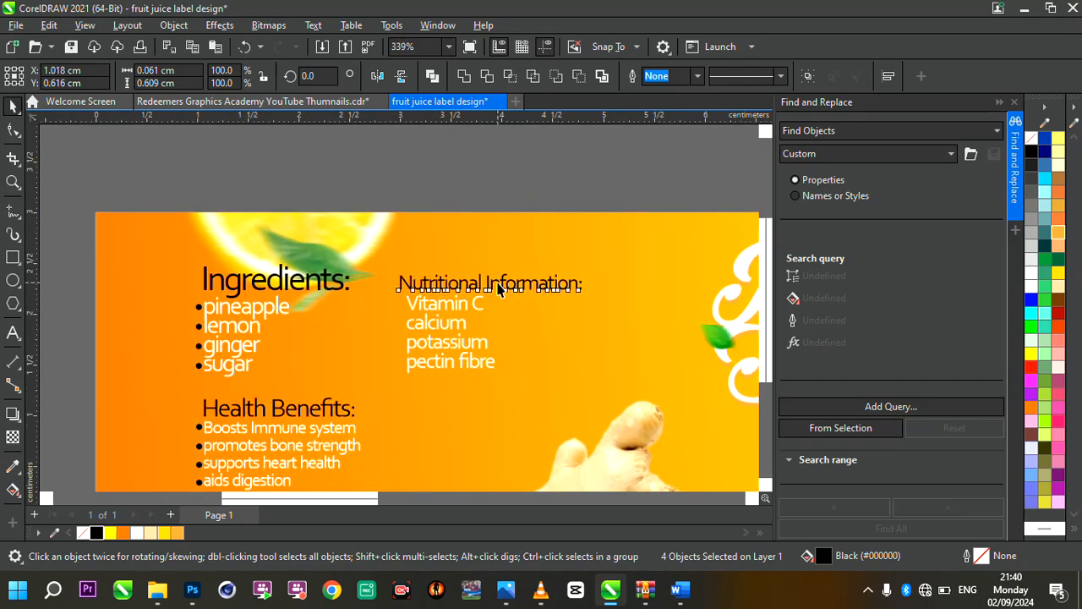
Enlarge the "Nutritional Information:" heading proportionally to about 2.18 cm wide
left_click(574, 281)
left_click_drag(586, 270, 630, 249)
scroll(412, 304, "down", 4)
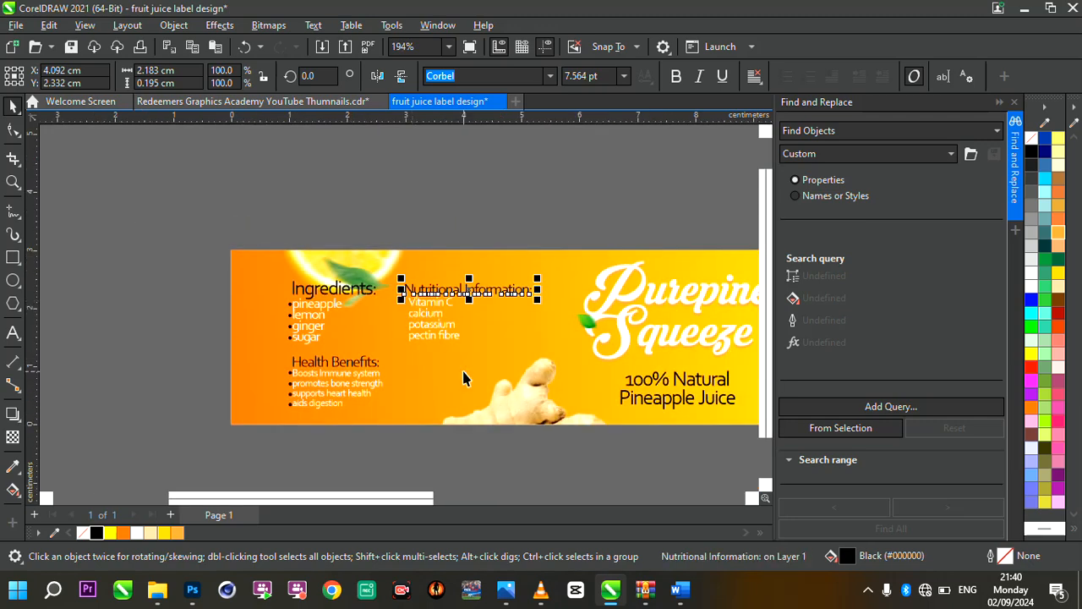
Draw a rectangle about 0.96 × 0.55 cm in the empty area below "pectin fibre", to the left of the ginger image
scroll(463, 377, "down", 1)
scroll(463, 378, "up", 2)
scroll(486, 402, "up", 6)
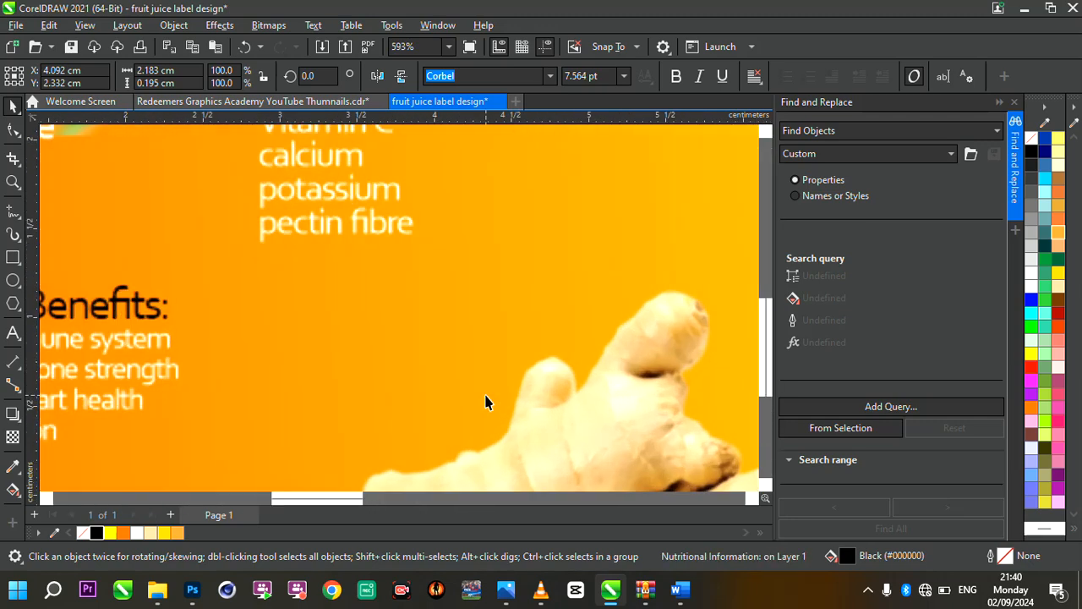
left_click(13, 260)
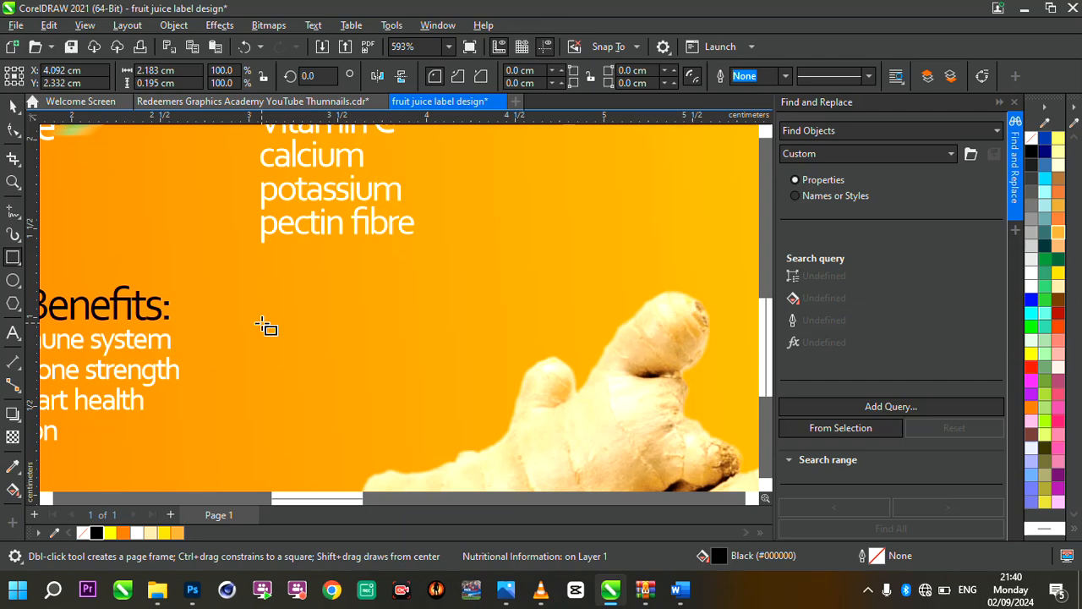
left_click_drag(262, 322, 433, 419)
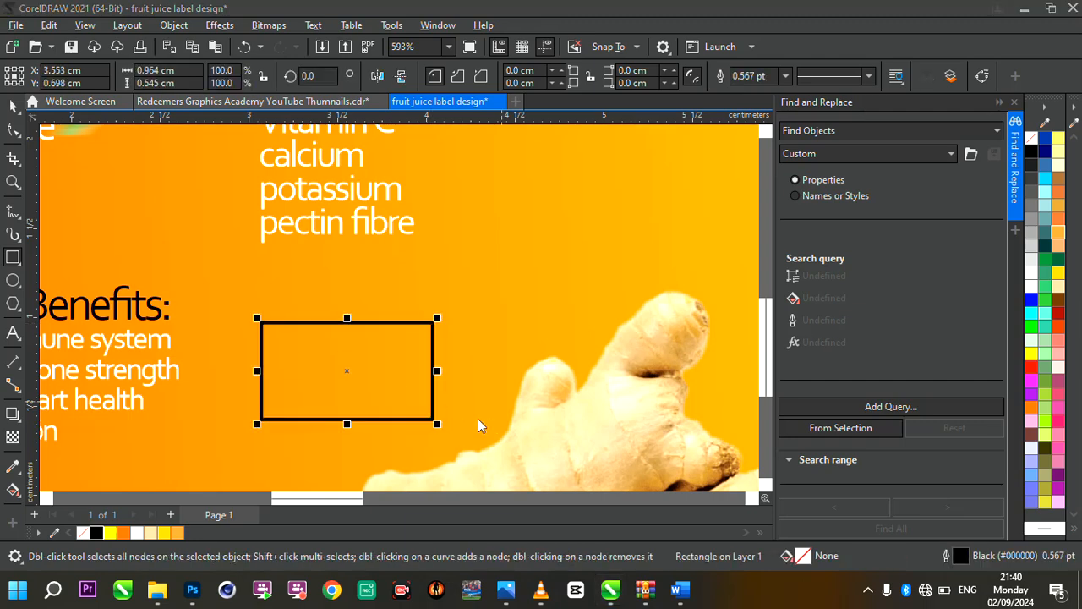
Round all four corners of the rectangle to a radius of about 0.16 cm
left_click(13, 131)
left_click_drag(263, 325, 292, 323)
scroll(320, 331, "up", 2)
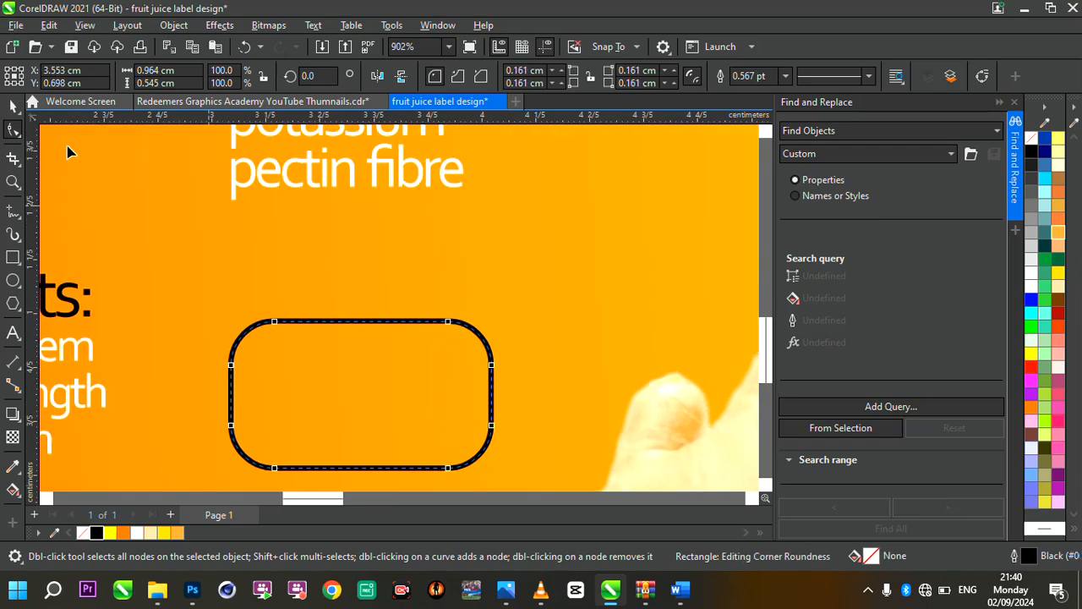
Shrink the rounded rectangle to about 0.9 × 0.45 cm and shift it slightly up and left beneath the nutrition list
left_click(13, 105)
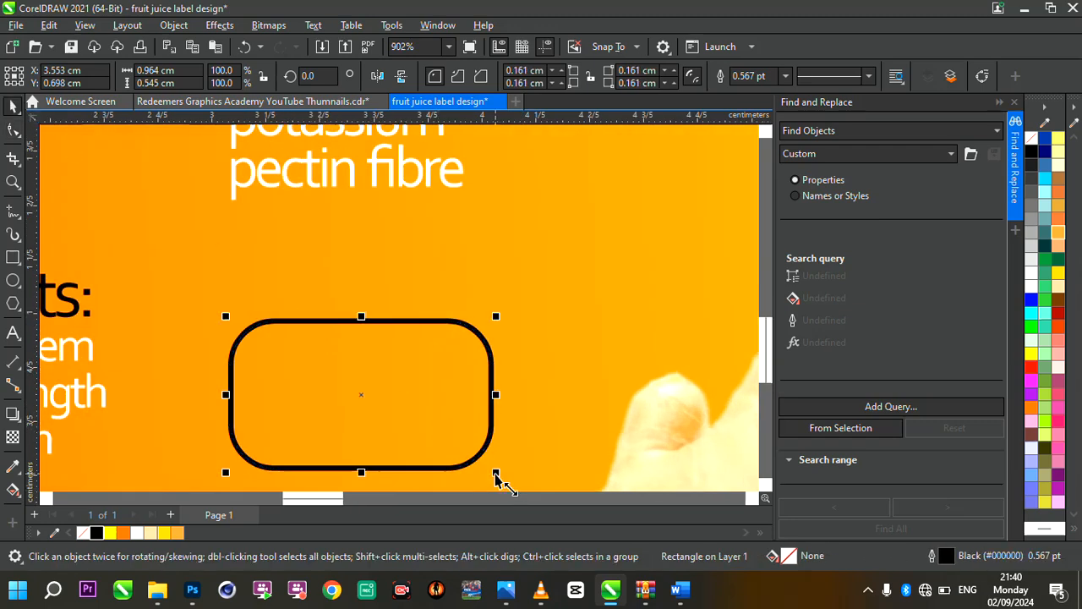
left_click_drag(496, 472, 477, 461)
scroll(371, 402, "down", 5)
scroll(370, 402, "up", 3)
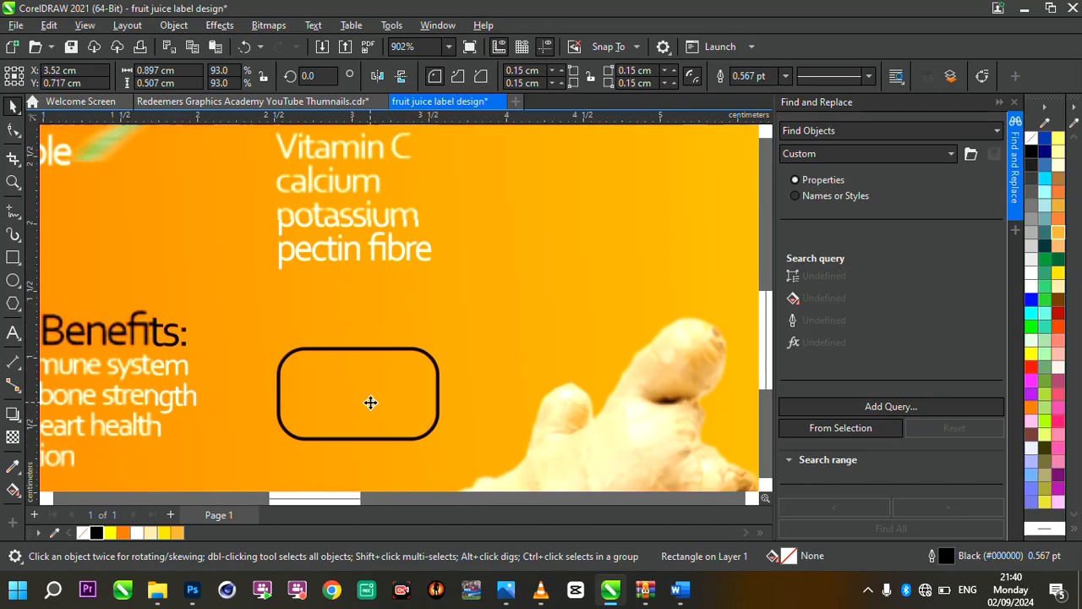
left_click_drag(371, 403, 358, 394)
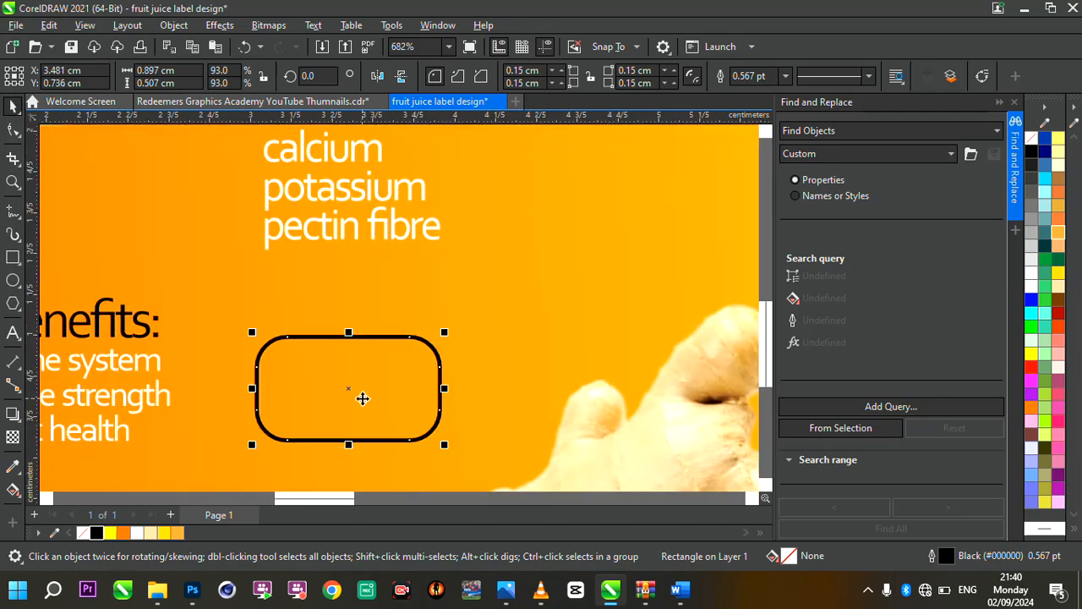
left_click_drag(356, 440, 346, 437)
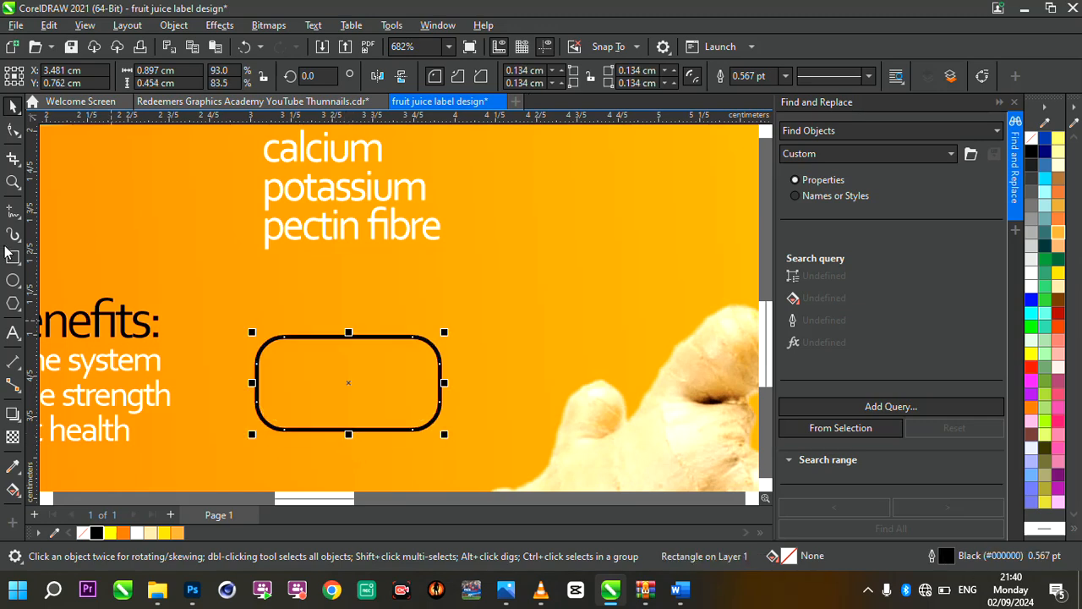
Duplicate the rounded rectangle, place the copy overlapping the original's upper edge, and give it a red fill with no outline
key("ctrl+d")
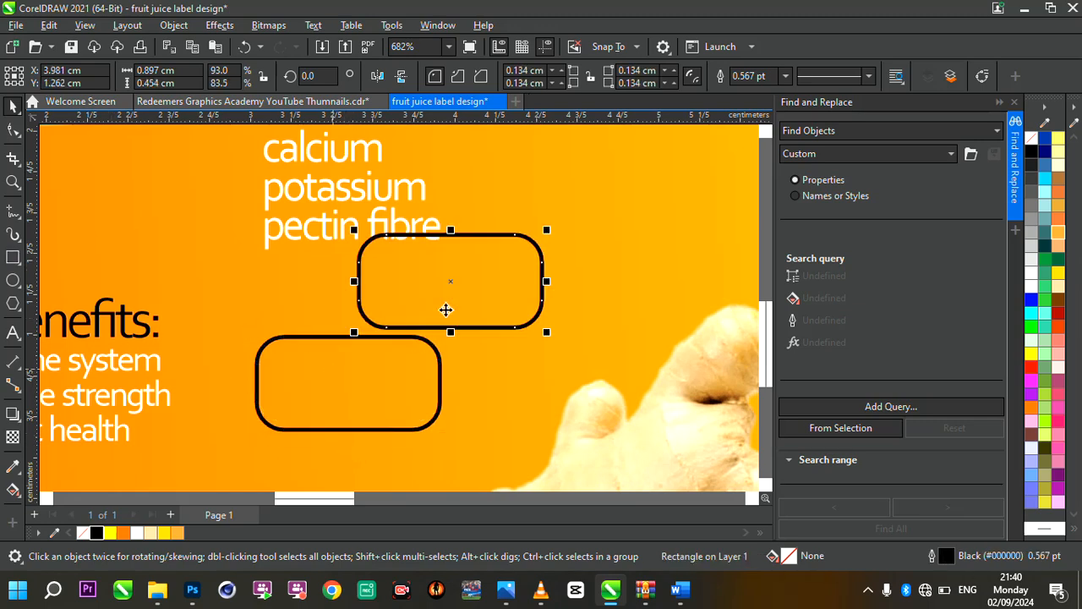
left_click_drag(446, 309, 354, 343)
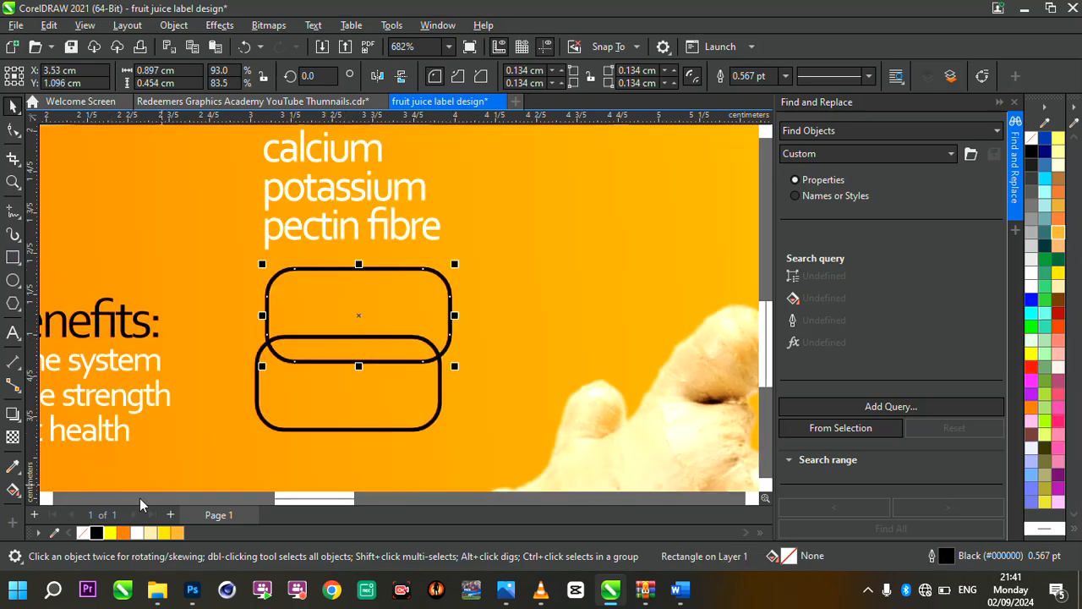
left_click(1031, 366)
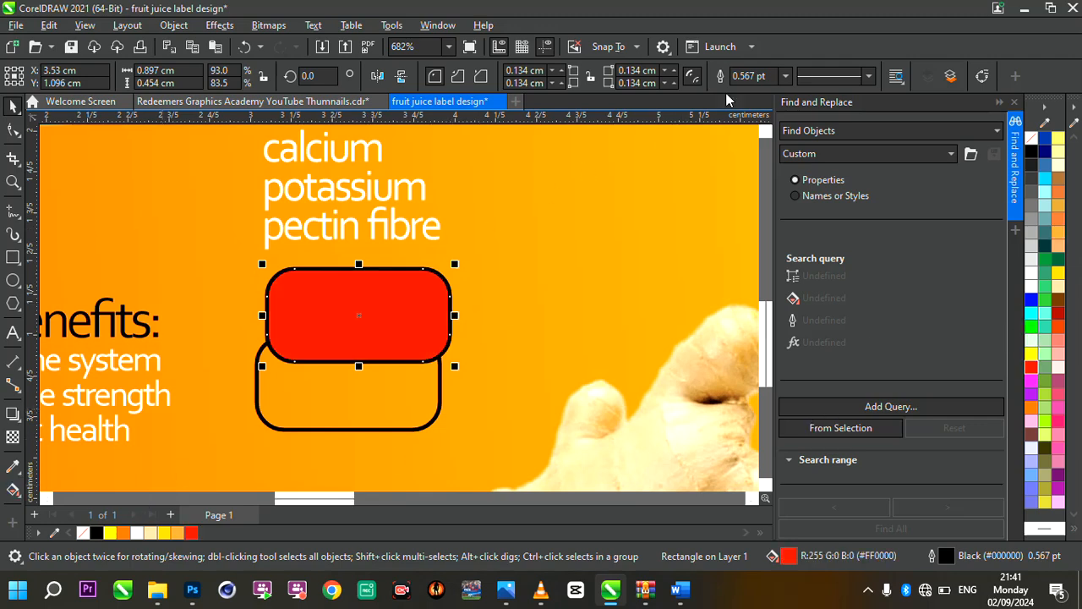
left_click(786, 76)
left_click(738, 95)
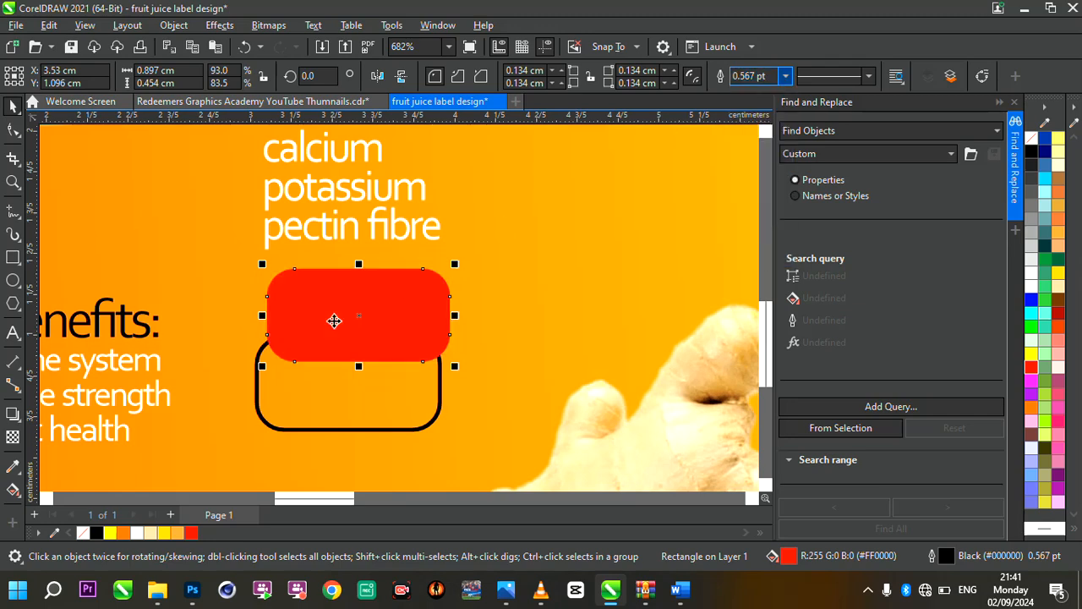
PowerClip the red rounded rectangle inside the black-outlined rounded rectangle
left_click(320, 328)
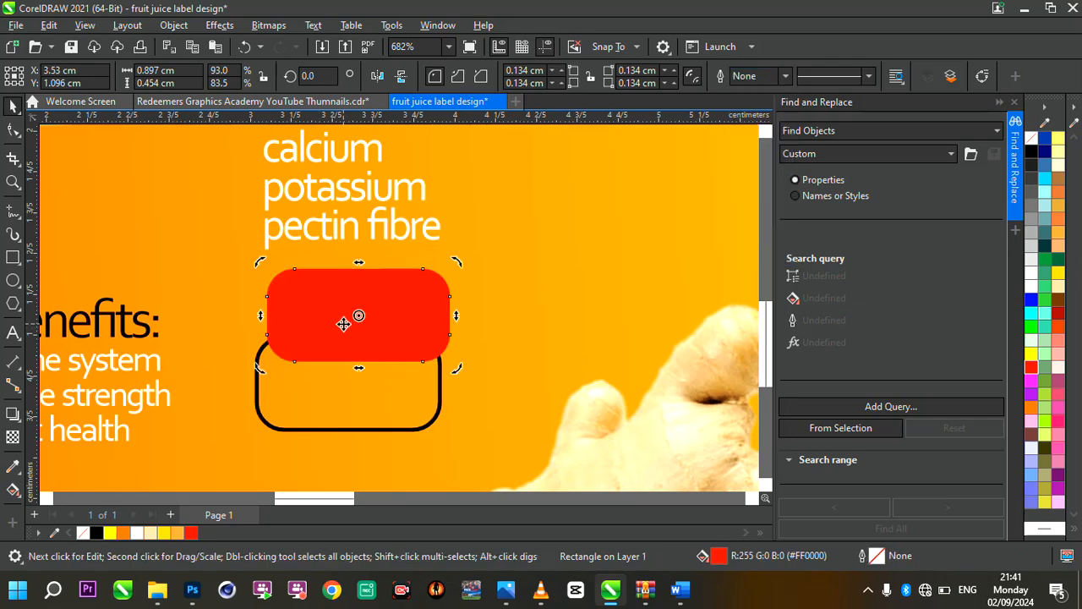
right_click(343, 324)
left_click(436, 290)
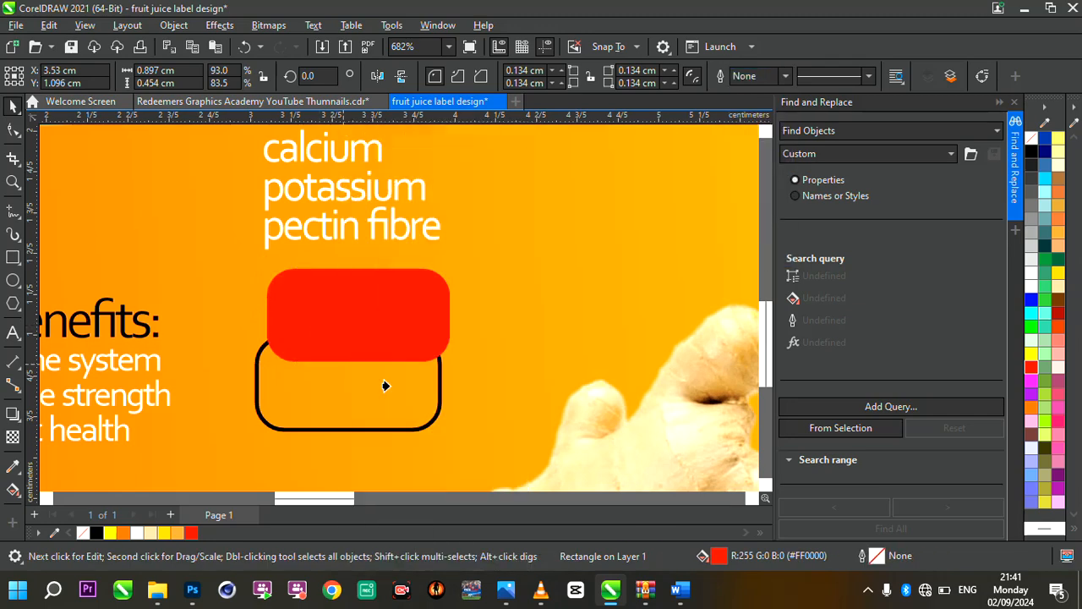
left_click(385, 386)
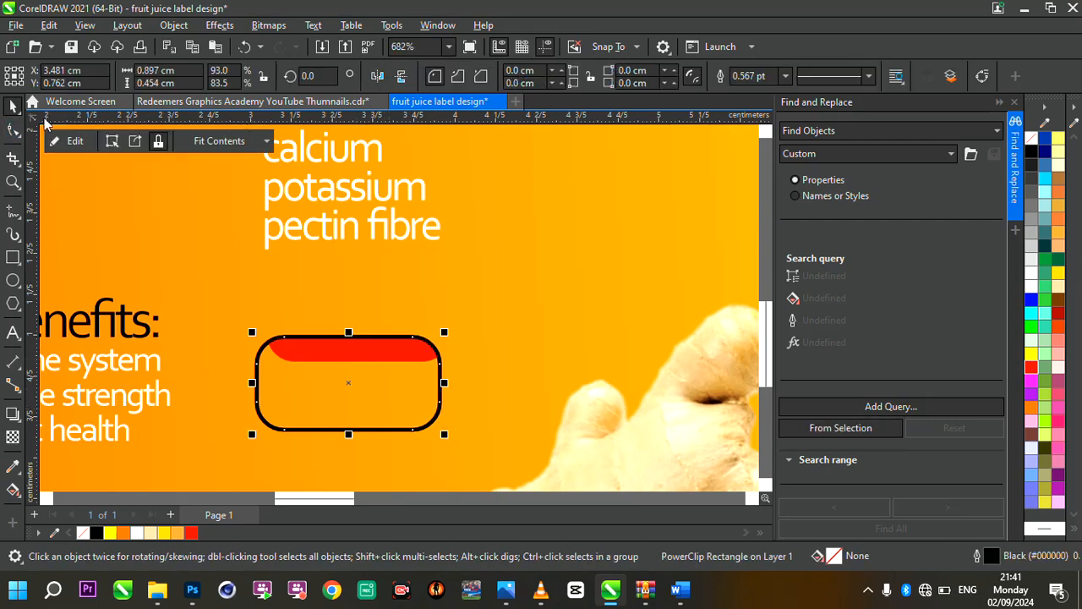
Edit the PowerClip contents, enlarging the red shape to about 0.94 × 0.47 cm and positioning it across the frame's upper half
left_click(72, 140)
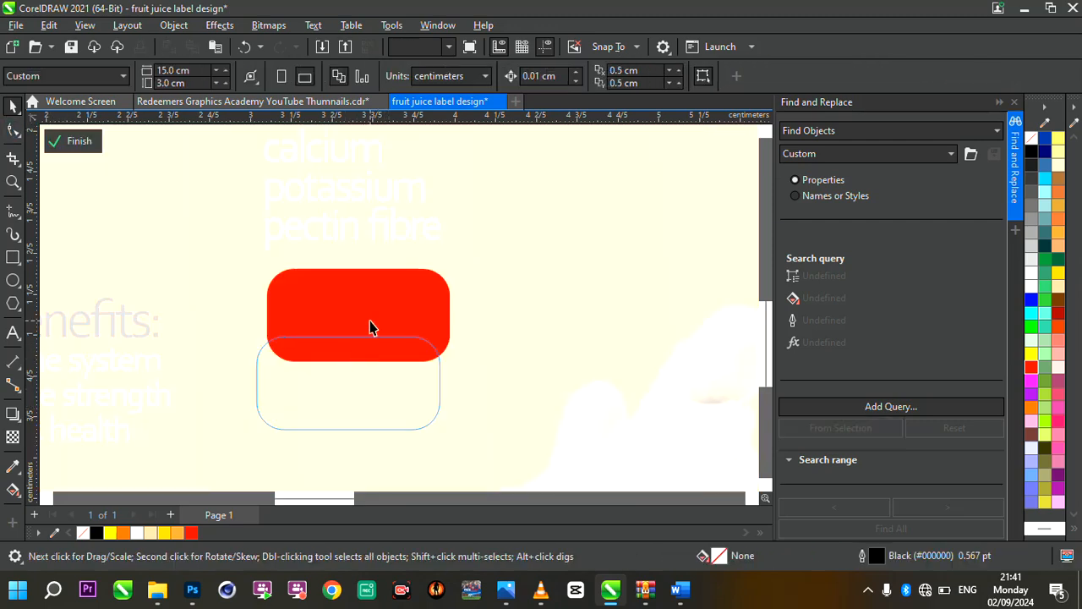
left_click(370, 325)
left_click_drag(382, 304, 369, 335)
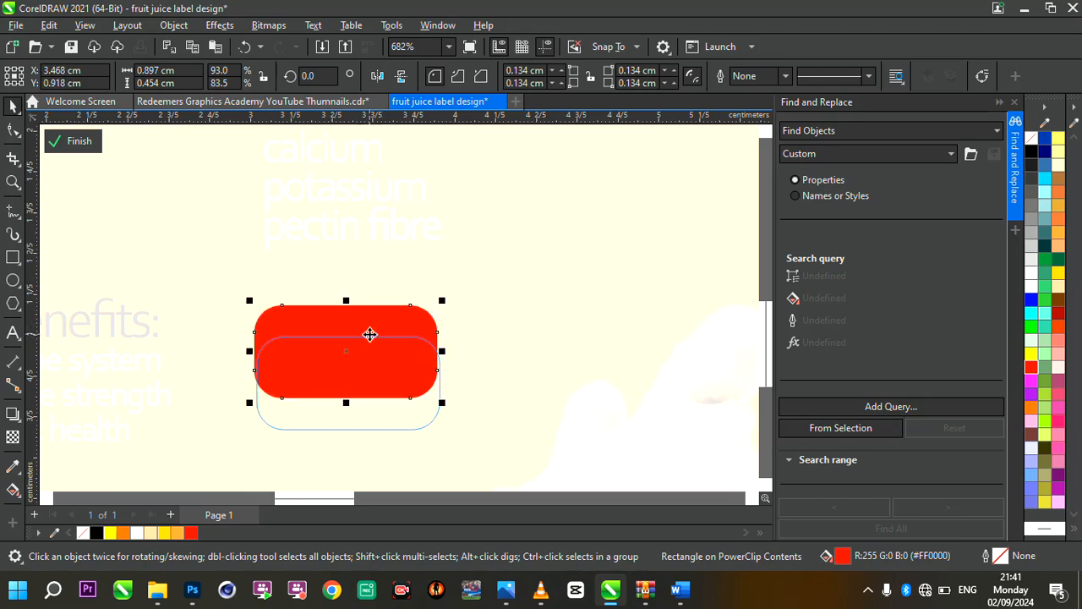
left_click_drag(442, 301, 451, 294)
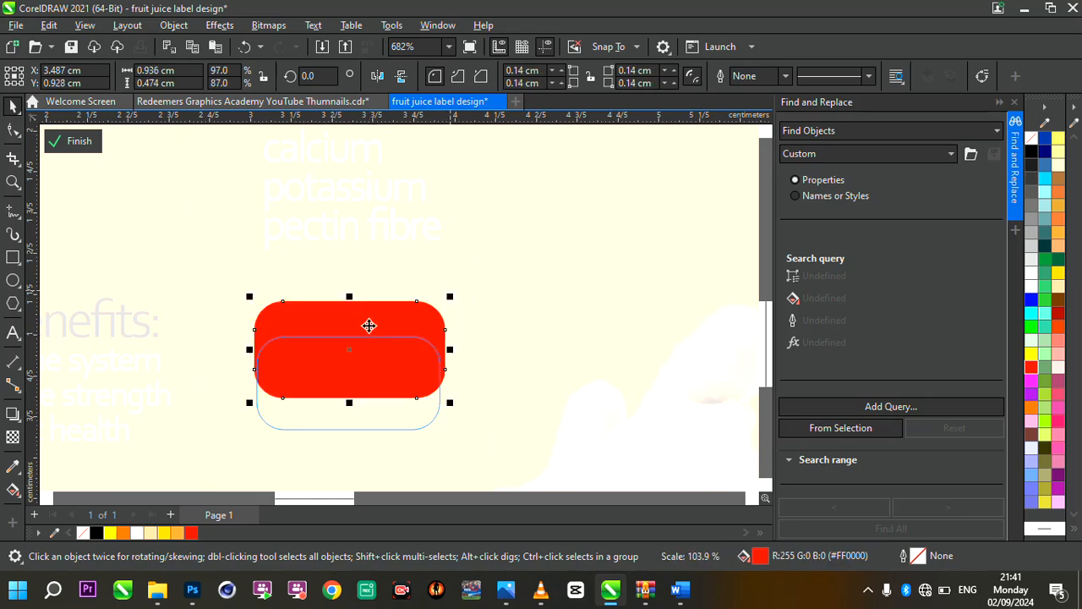
left_click_drag(367, 324, 359, 326)
scroll(374, 380, "up", 2)
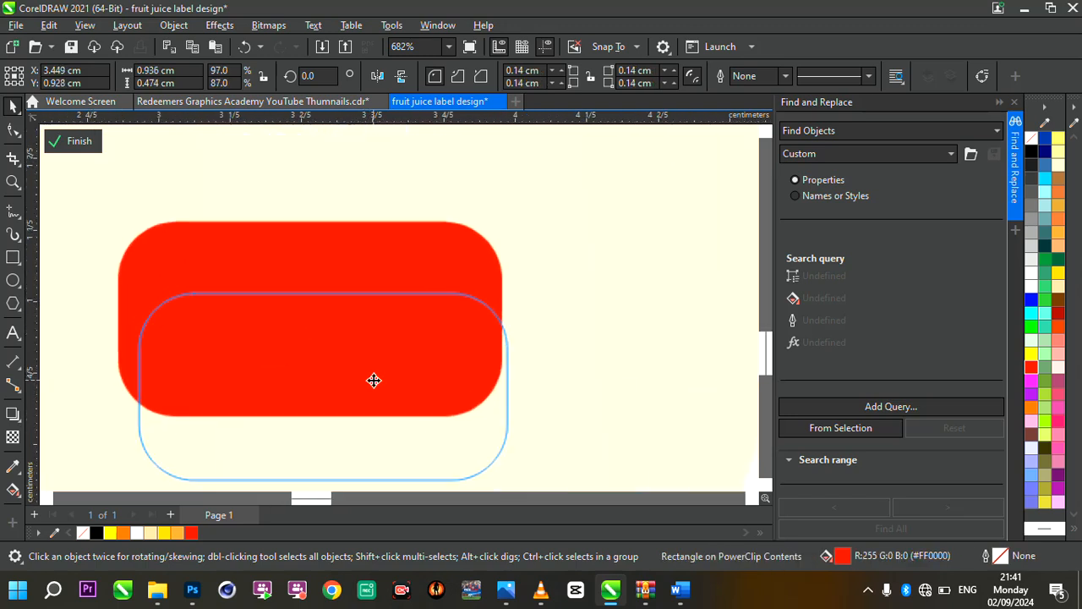
left_click_drag(386, 380, 386, 368)
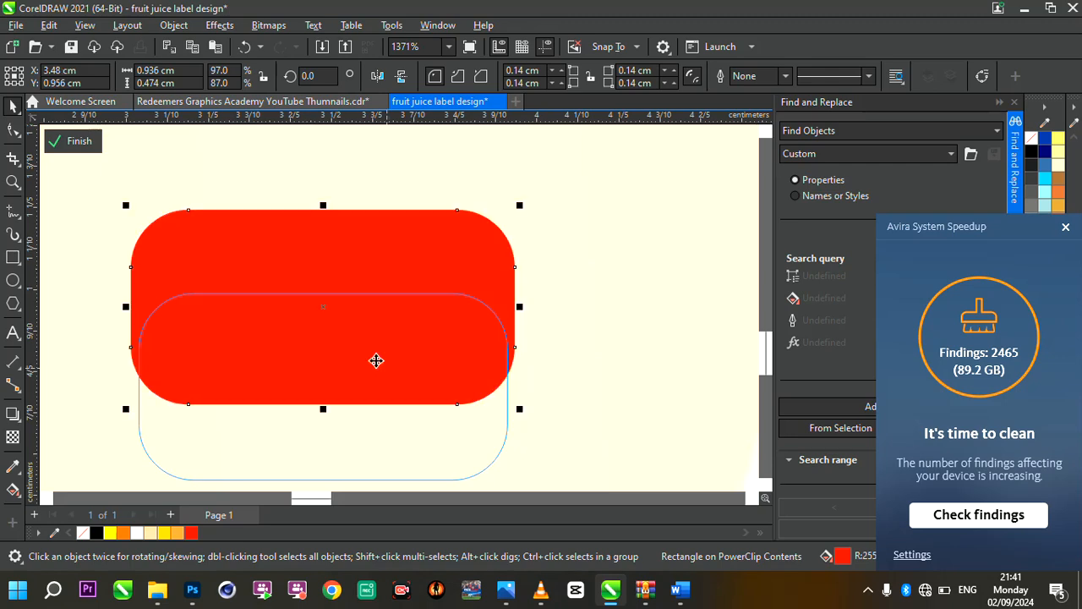
left_click(74, 141)
Set the PowerClip frame's outline to 0.75 pt and fill the frame white
scroll(391, 321, "up", 2)
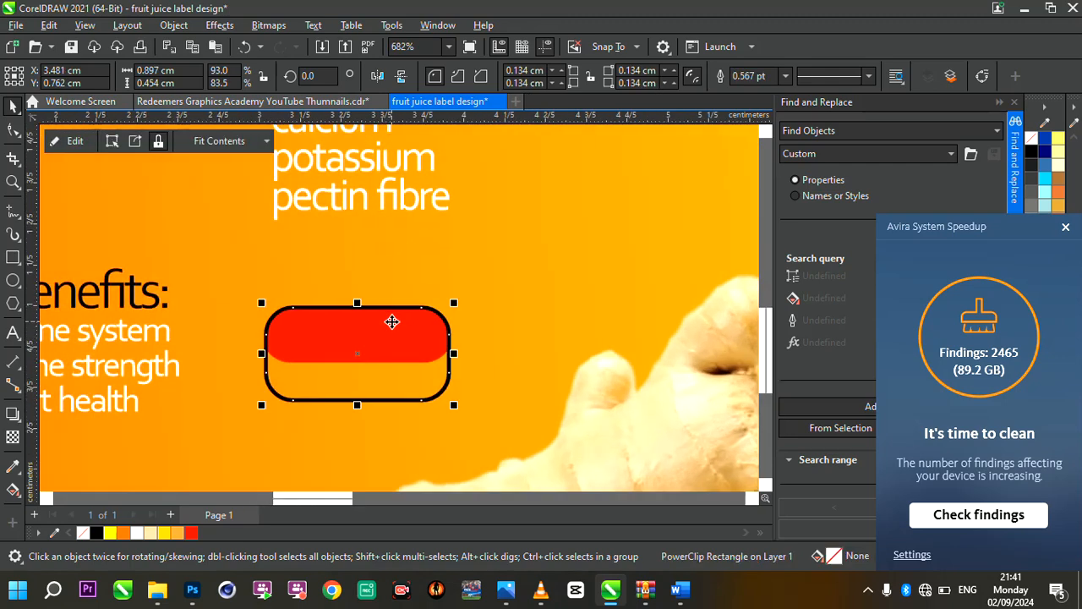
scroll(423, 359, "down", 1)
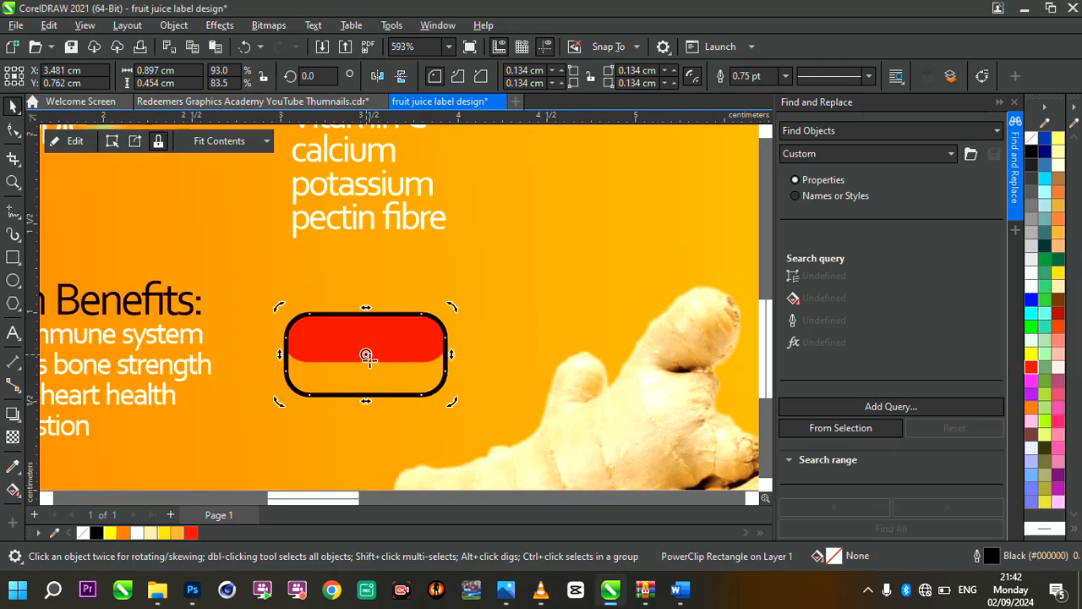
left_click(399, 350)
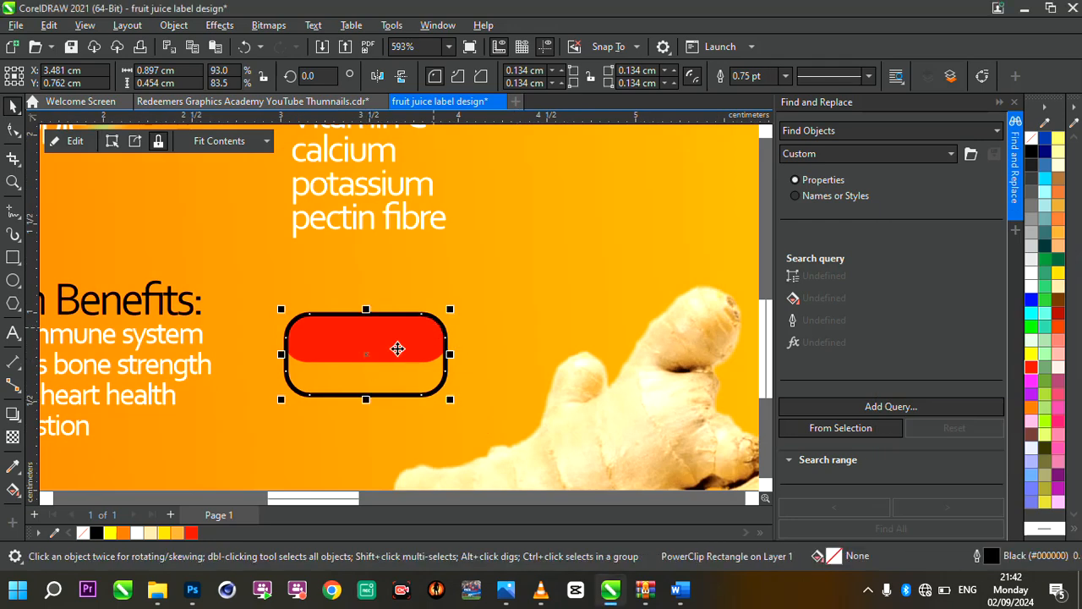
left_click(136, 533)
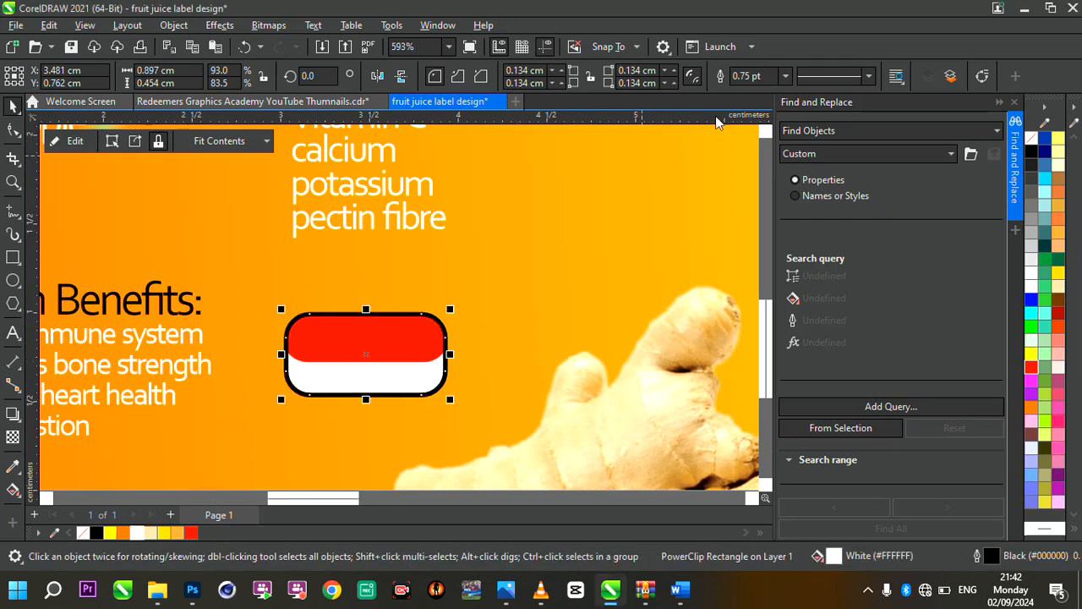
Remove the outline from the red-and-white badge's PowerClip frame
left_click(784, 76)
left_click(766, 95)
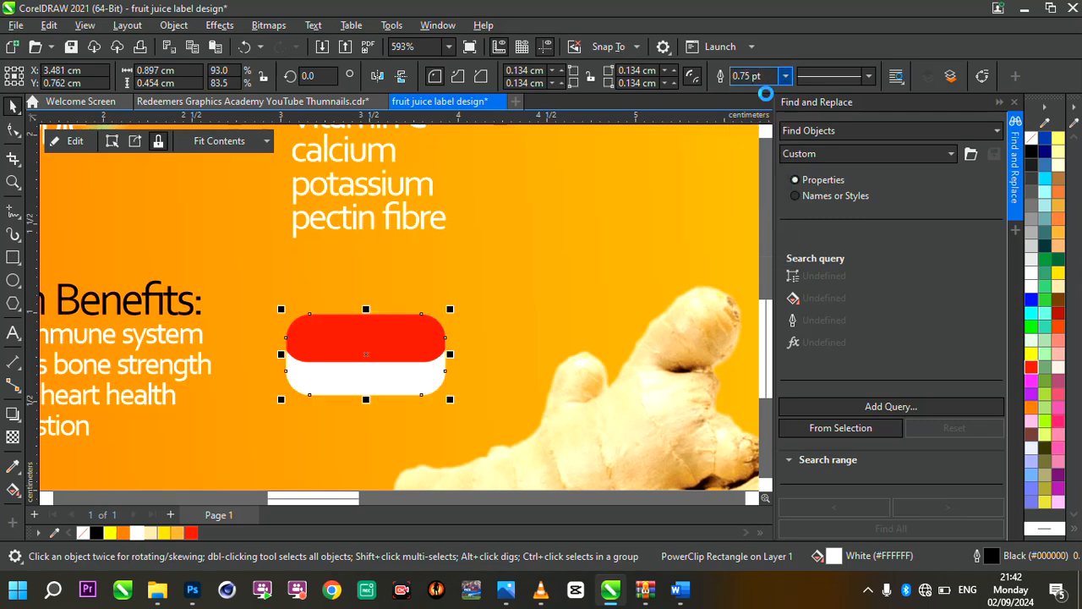
scroll(423, 309, "down", 6)
scroll(423, 309, "up", 3)
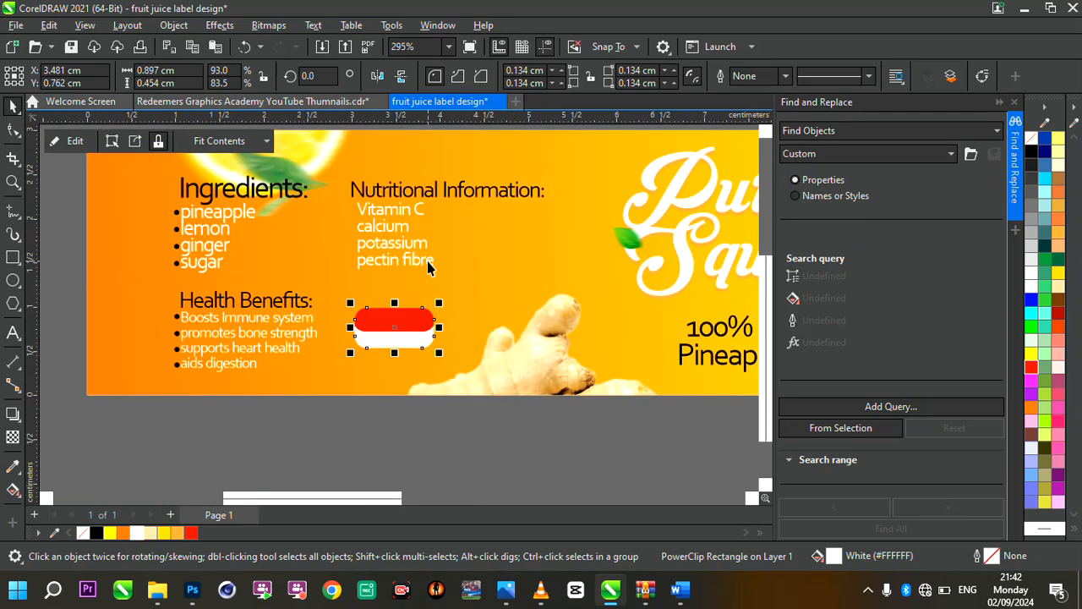
Duplicate the white nutrient list and place the copy beside the badge, over the ginger
left_click(429, 261)
left_click_drag(429, 262, 478, 307)
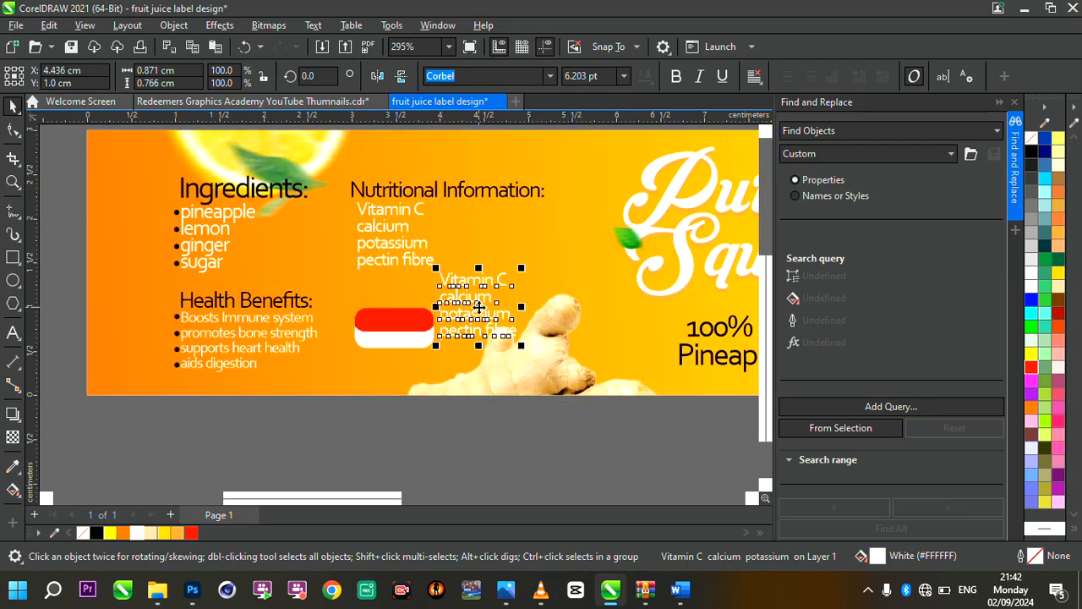
double_click(477, 307)
key("ctrl+z")
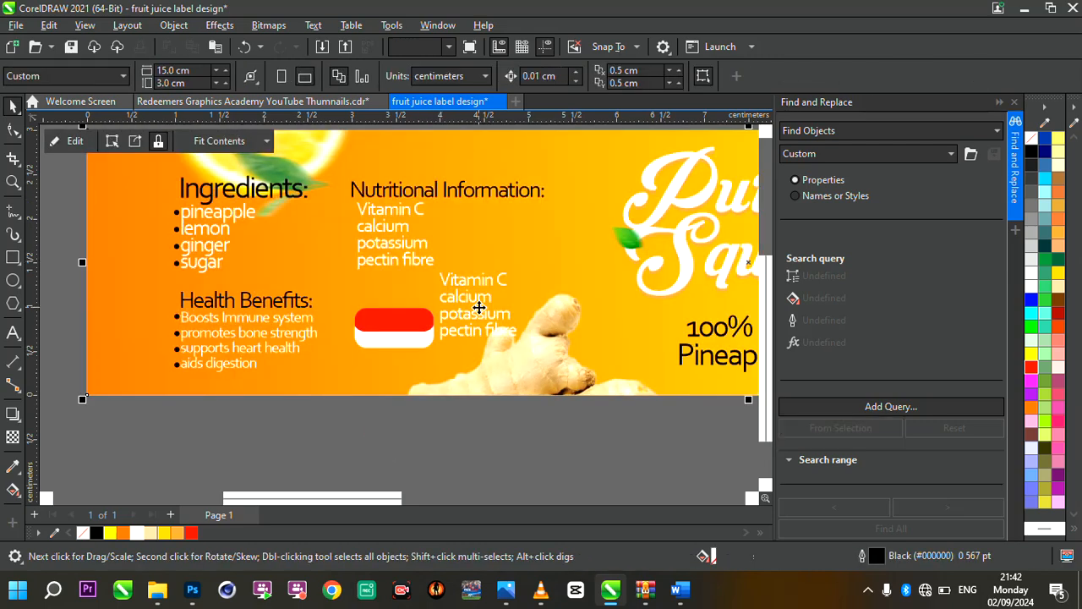
Replace the copied list's text with NOT FOR and SALE on two lines, split into separate text objects
left_click(489, 314)
double_click(488, 314)
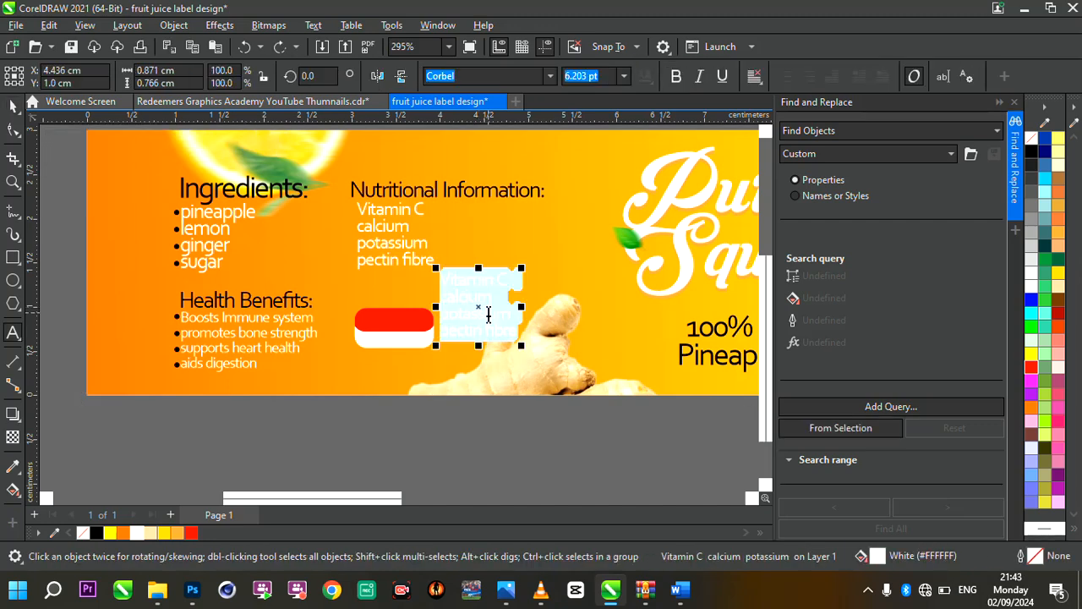
type("NIT")
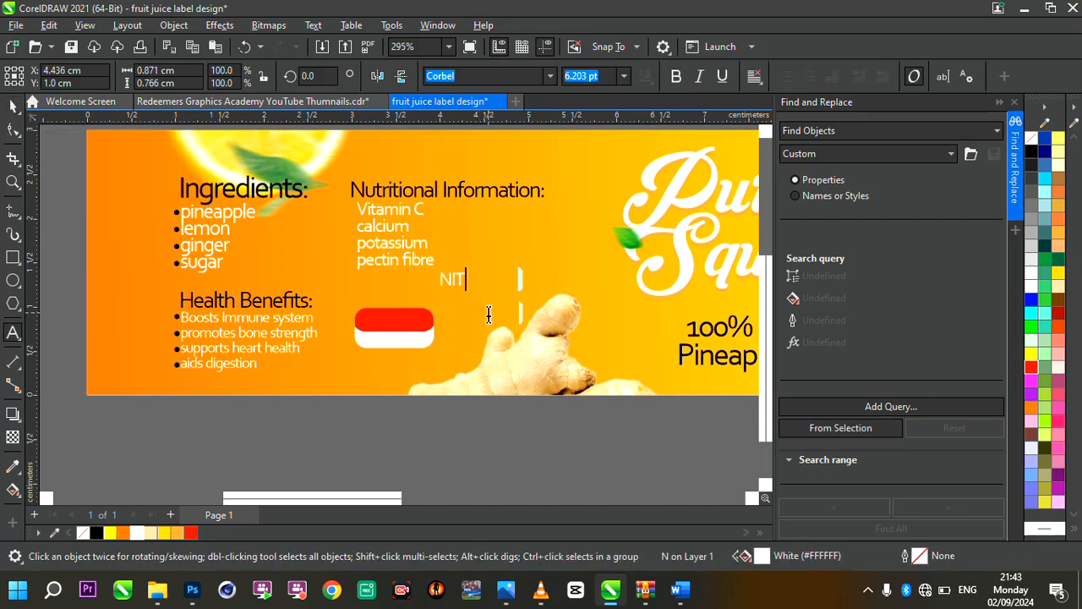
key("BackSpace")
key("BackSpace")
key("BackSpace")
type("NOT FOR SALE")
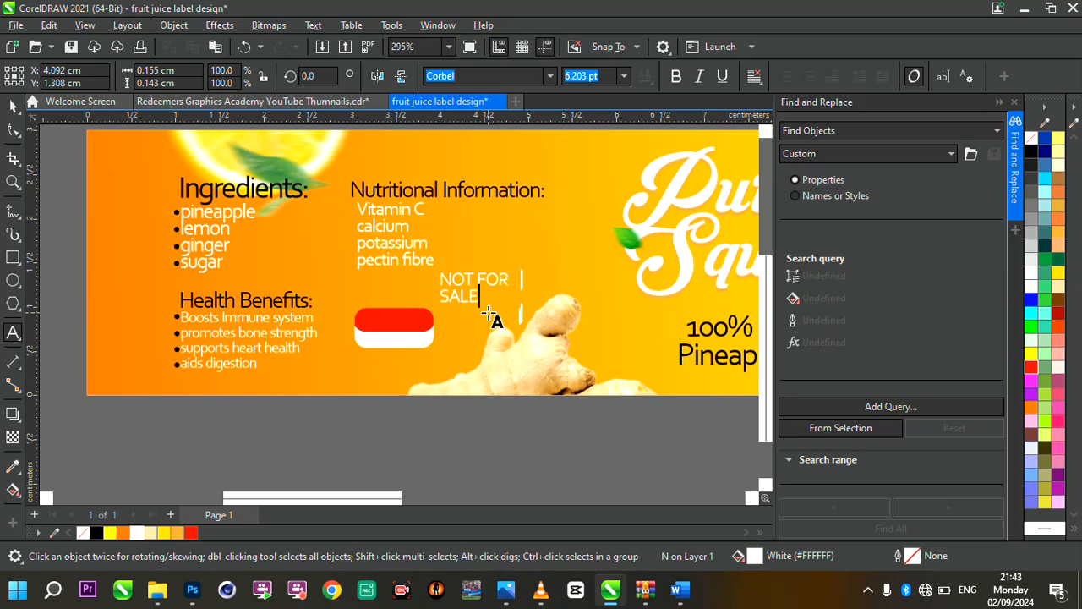
key("ctrl+space")
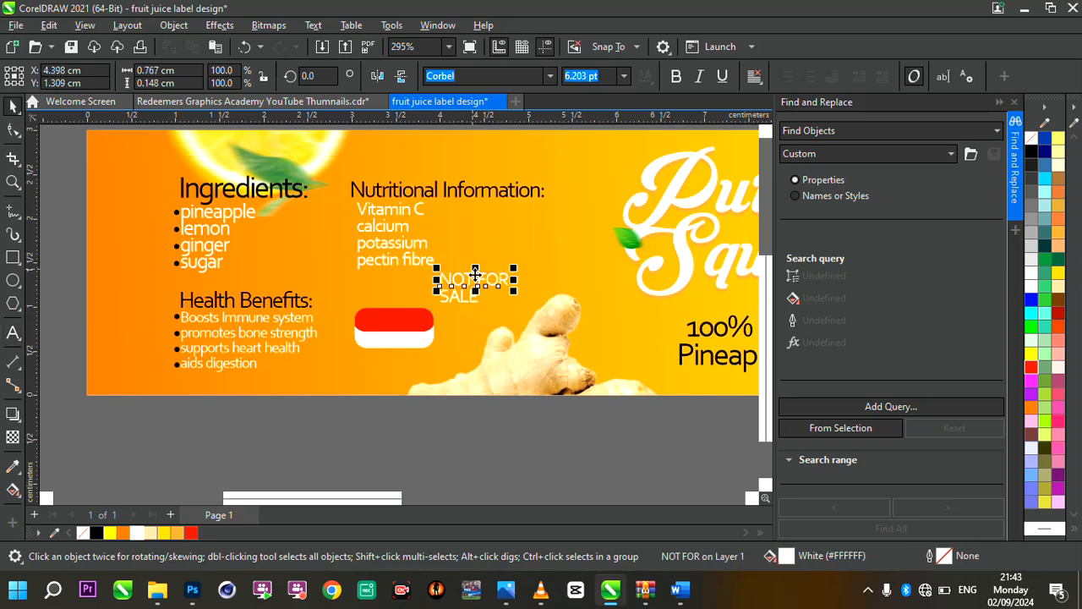
Move NOT FOR onto the badge's red half, scale it to about 4.85 pt, and make it bold
left_click_drag(480, 284, 396, 324)
scroll(398, 329, "up", 3)
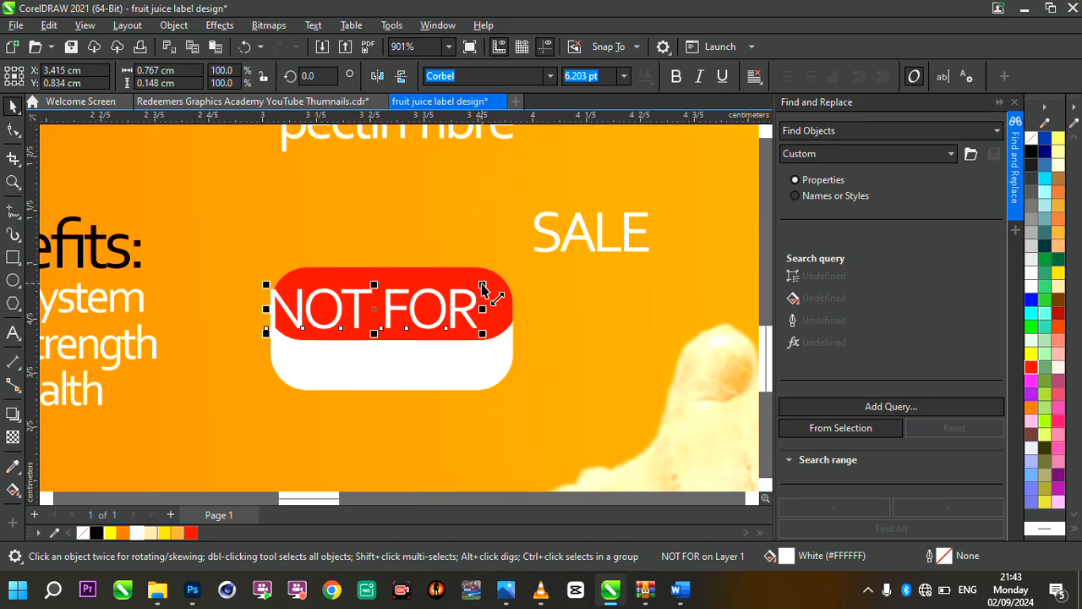
left_click_drag(482, 286, 429, 306)
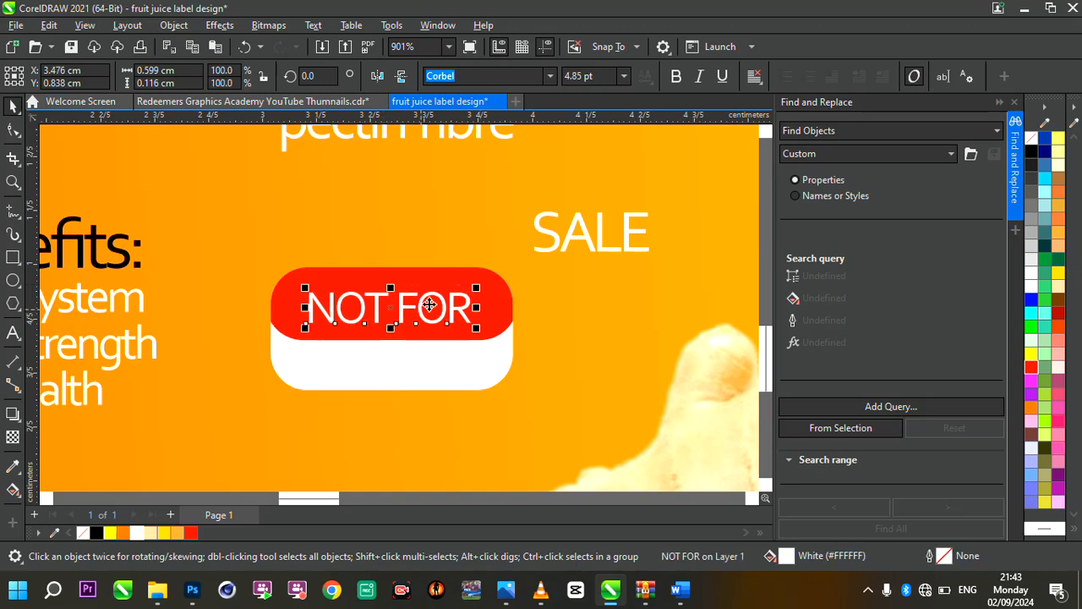
left_click(675, 76)
Move SALE onto the badge's white half, scale it to about 5.3 pt, and fill it red
left_click(600, 230)
left_click_drag(601, 233, 400, 374)
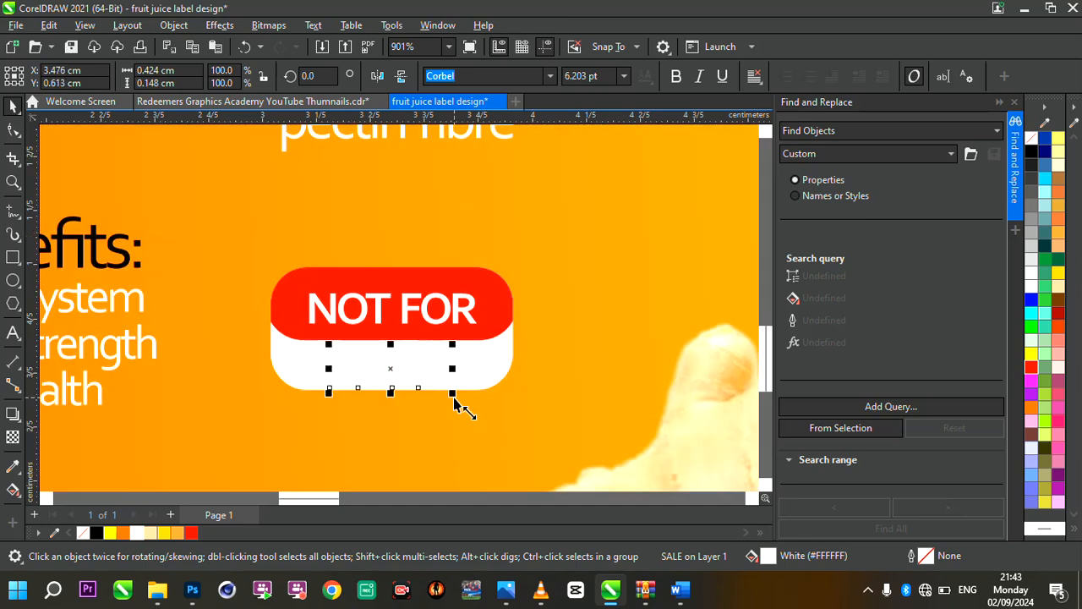
left_click_drag(455, 403, 449, 394)
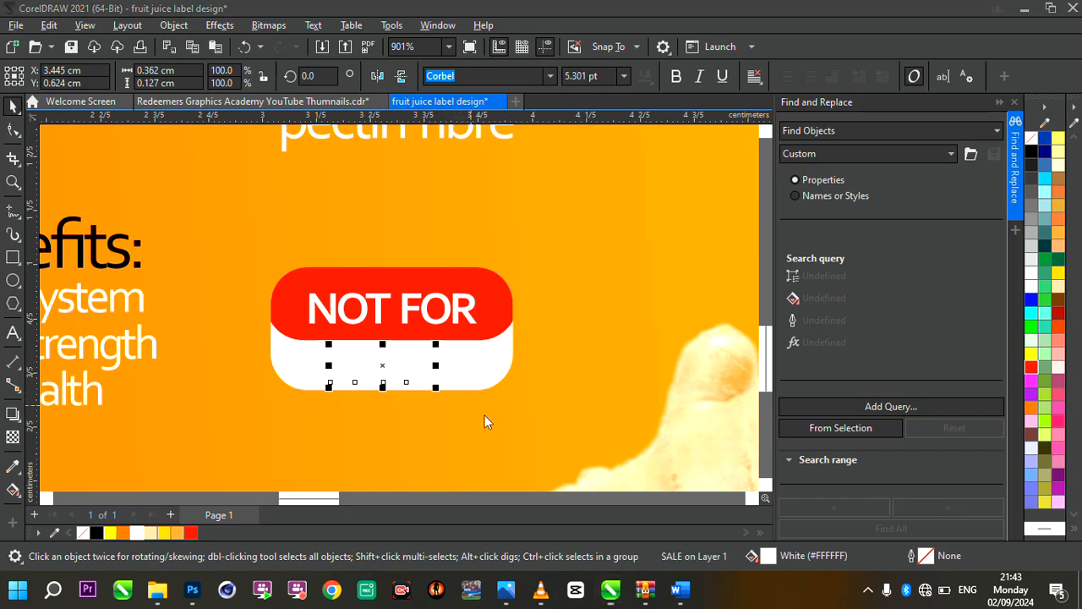
left_click(191, 533)
left_click_drag(382, 364, 393, 362)
Scale the badge and its text together to about 1.26 × 0.64 cm and reposition them below the nutrient list
scroll(392, 360, "down", 4)
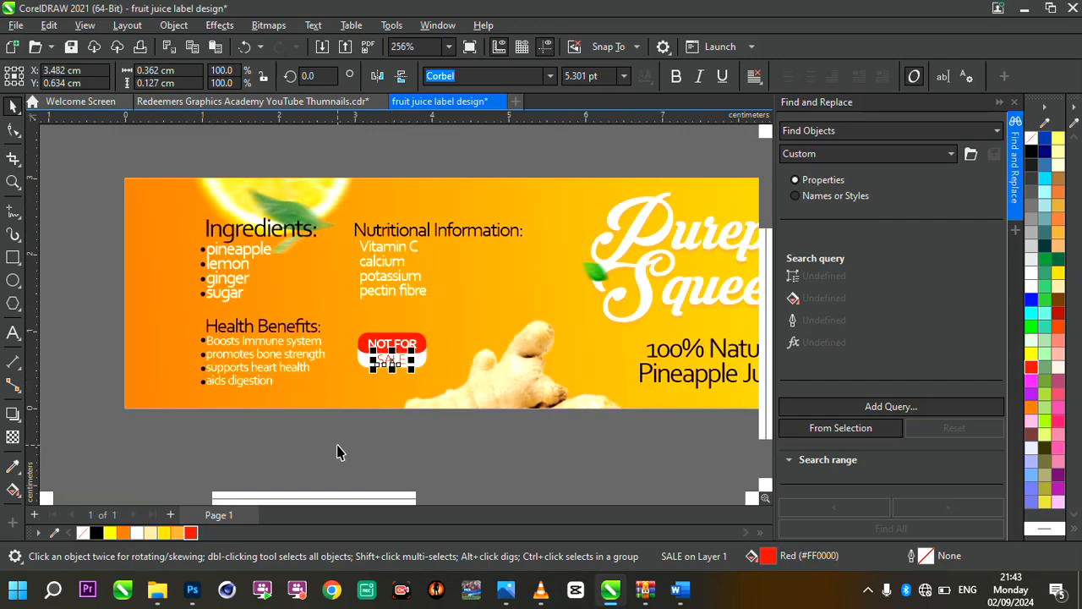
left_click_drag(336, 452, 447, 319)
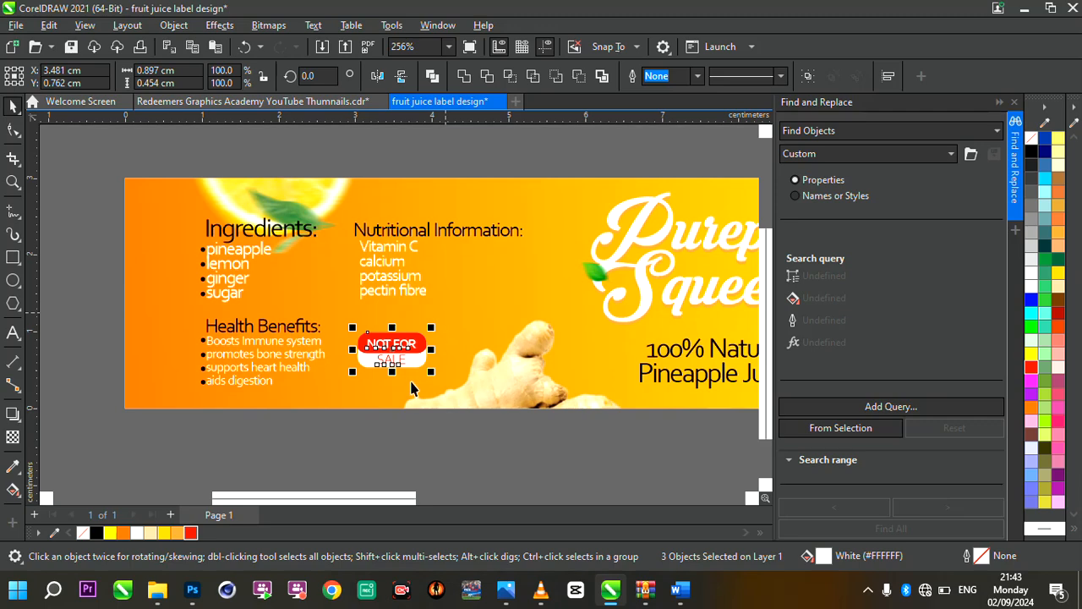
scroll(412, 387, "up", 4)
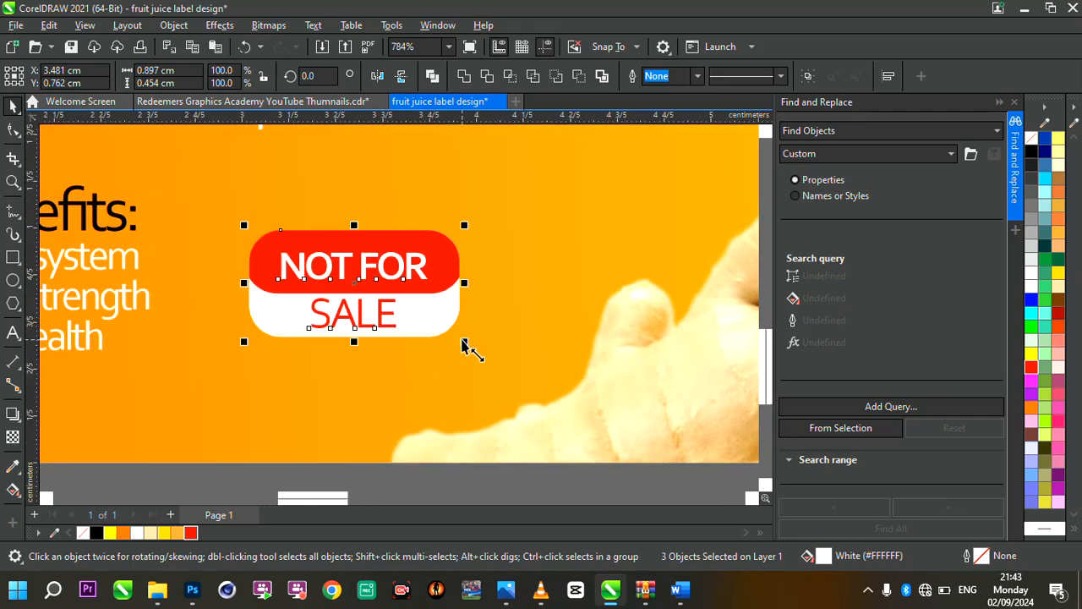
left_click_drag(466, 345, 495, 359)
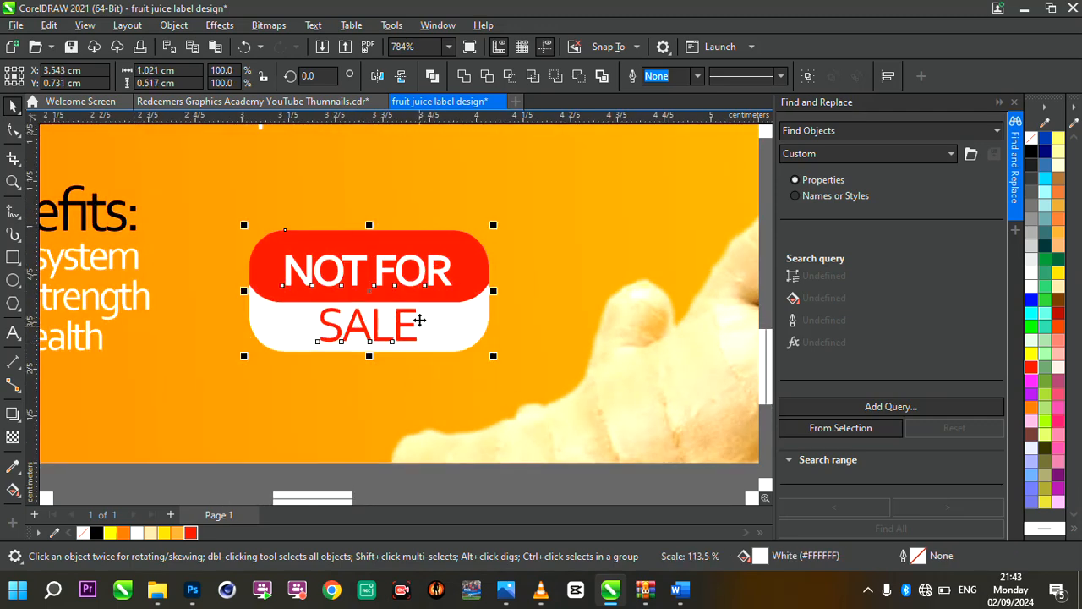
scroll(415, 314, "down", 4)
left_click_drag(442, 291, 458, 278)
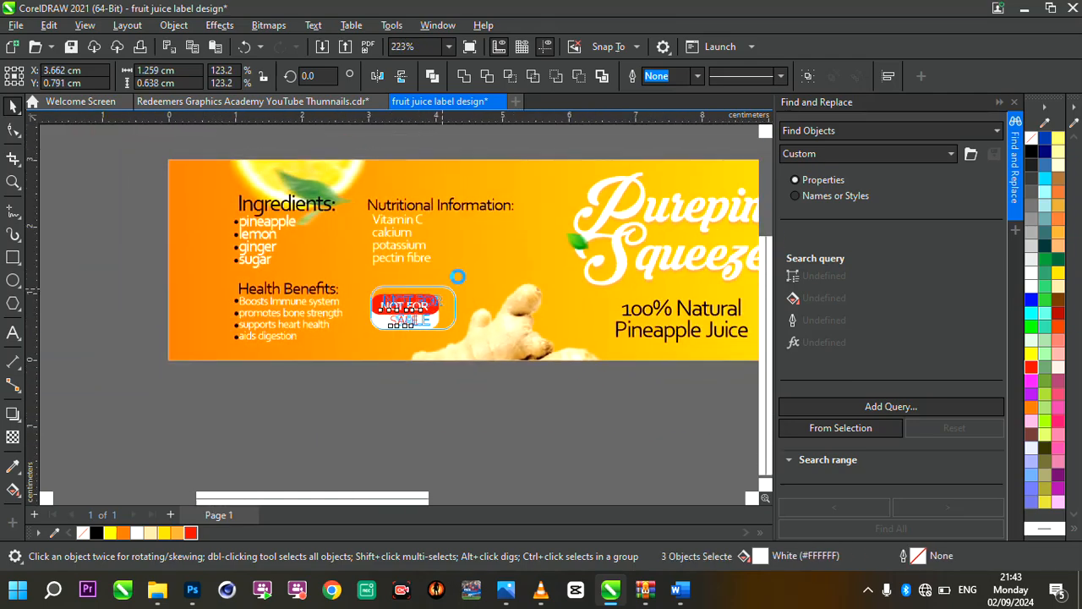
left_click_drag(412, 308, 407, 308)
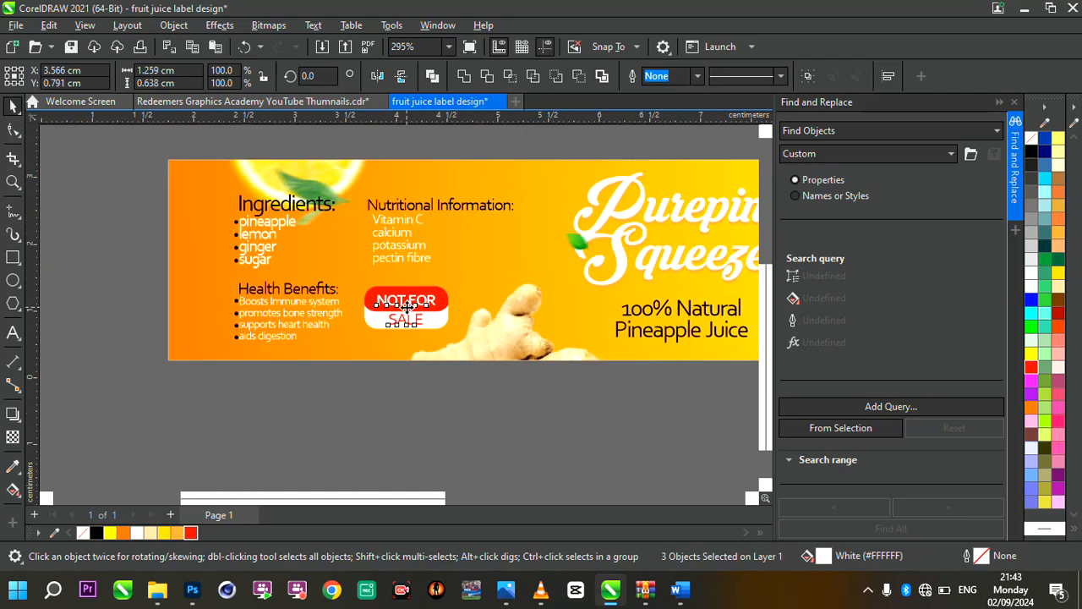
Examine the label's manufacturer section and the empty area above the digital address
scroll(406, 307, "down", 3)
scroll(629, 311, "up", 2)
scroll(629, 311, "up", 1)
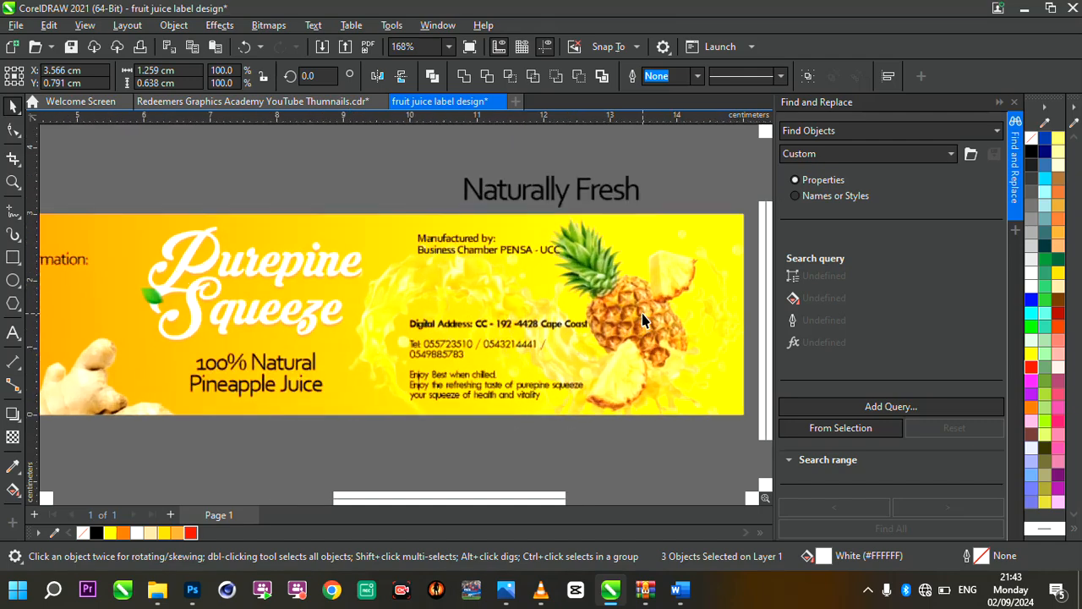
scroll(630, 311, "down", 3)
scroll(675, 328, "up", 3)
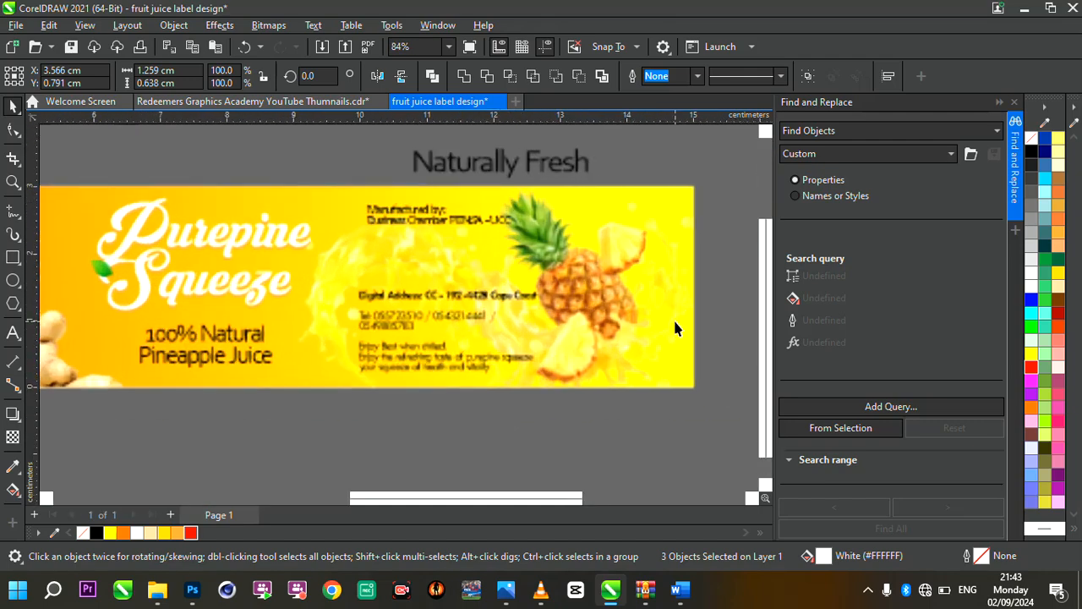
scroll(495, 282, "up", 1)
left_click(495, 280)
scroll(418, 268, "up", 2)
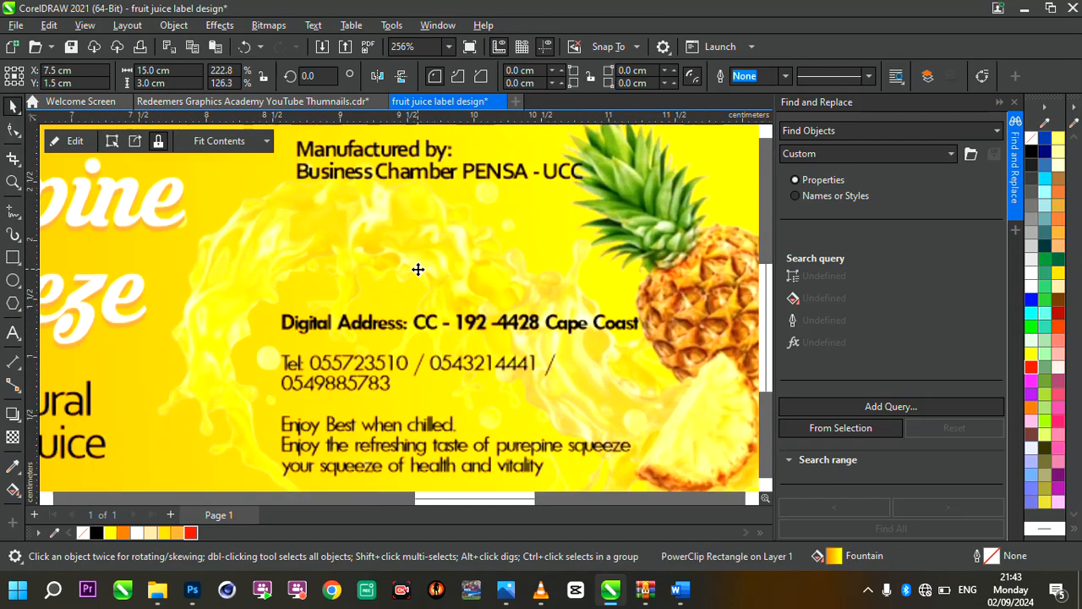
scroll(507, 315, "down", 3)
scroll(510, 323, "up", 3)
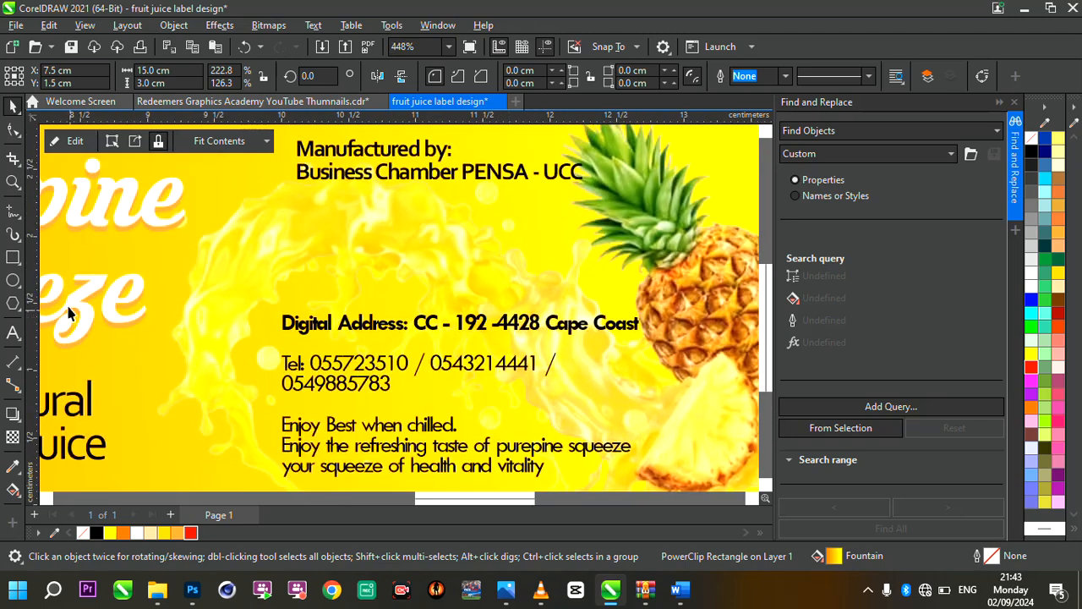
Draw a closed wavy flag shape about 0.79 × 0.39 cm with the Freehand tool, between the manufacturer line and digital address
left_click(10, 213)
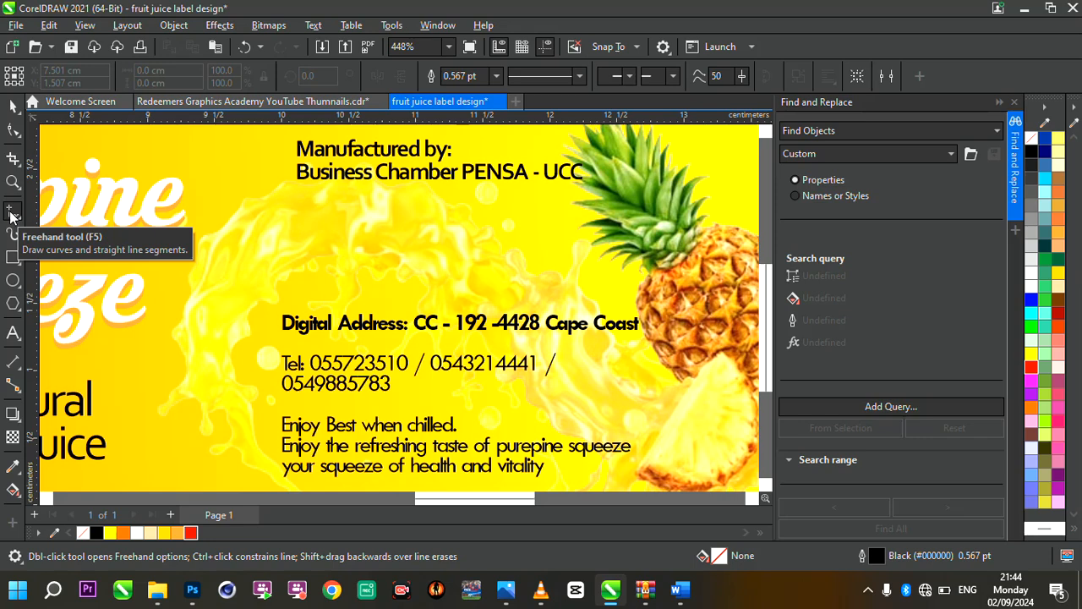
left_click(10, 215)
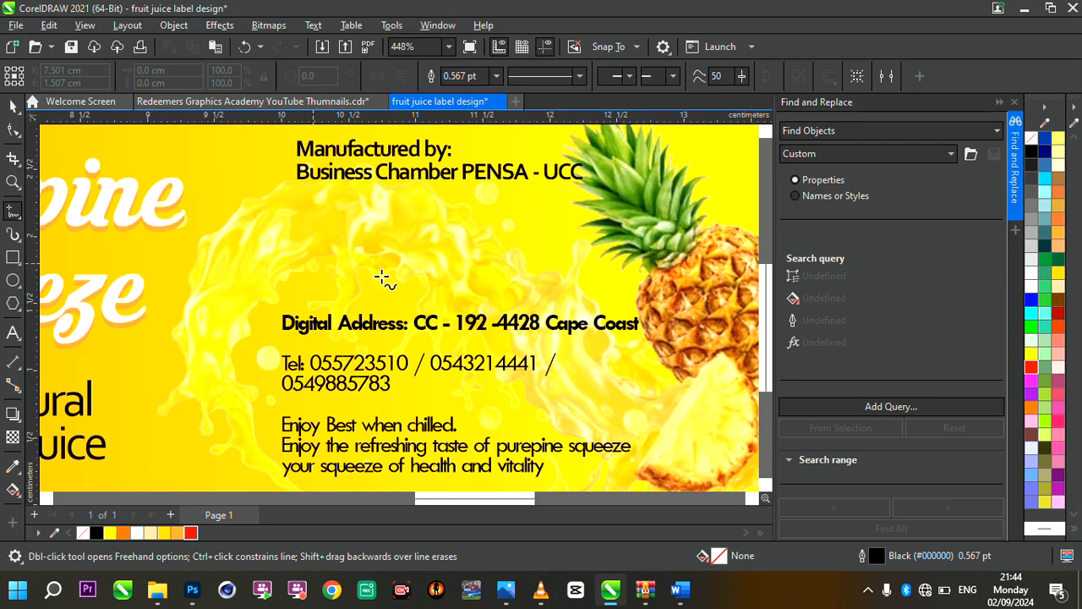
left_click(309, 257)
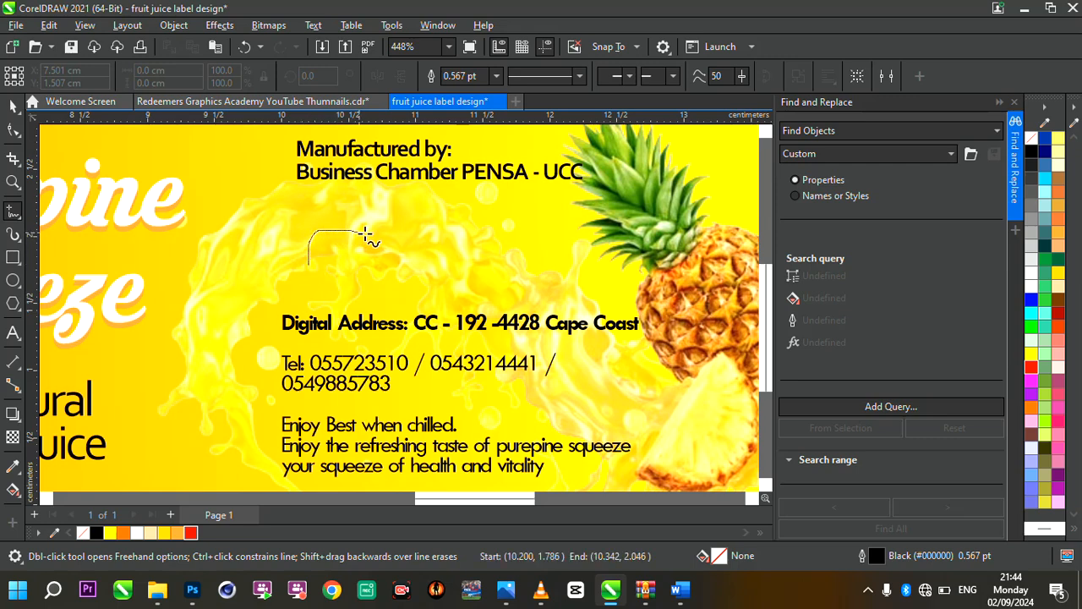
mouse_move(365, 232)
left_mouse_down()
mouse_move(414, 228)
mouse_move(403, 278)
left_mouse_up()
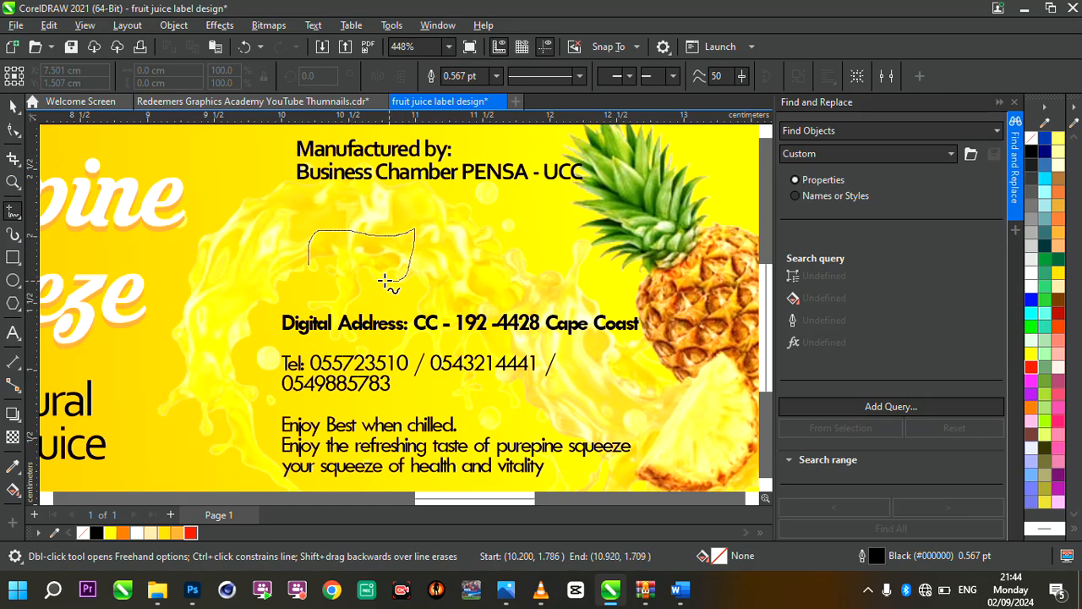
left_click_drag(324, 269, 310, 272)
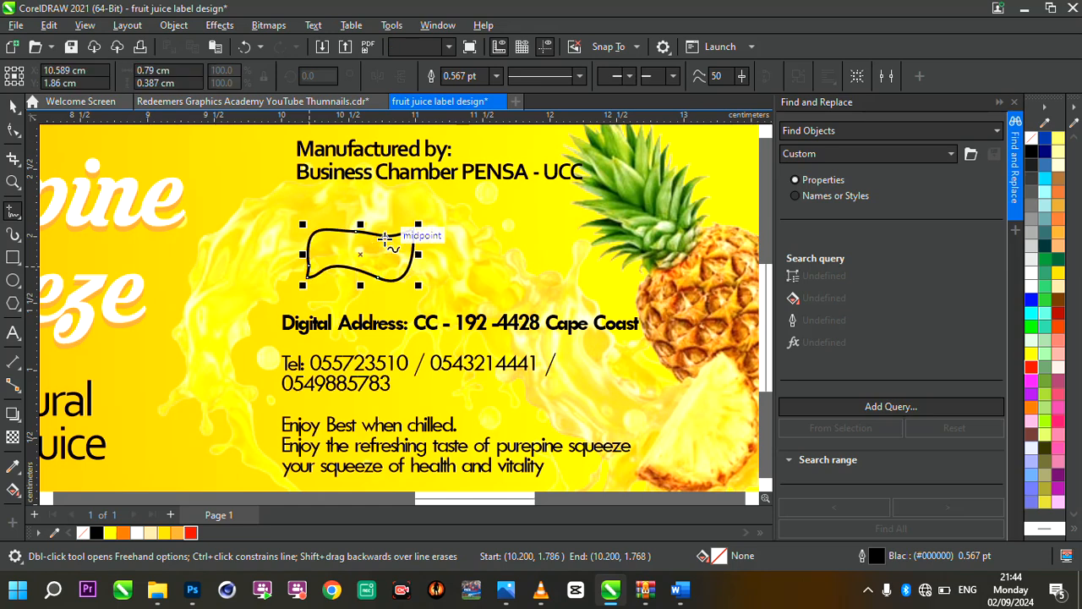
Delete the surplus nodes on the flag shape's top edge and left side with the Shape tool
scroll(406, 235, "up", 1)
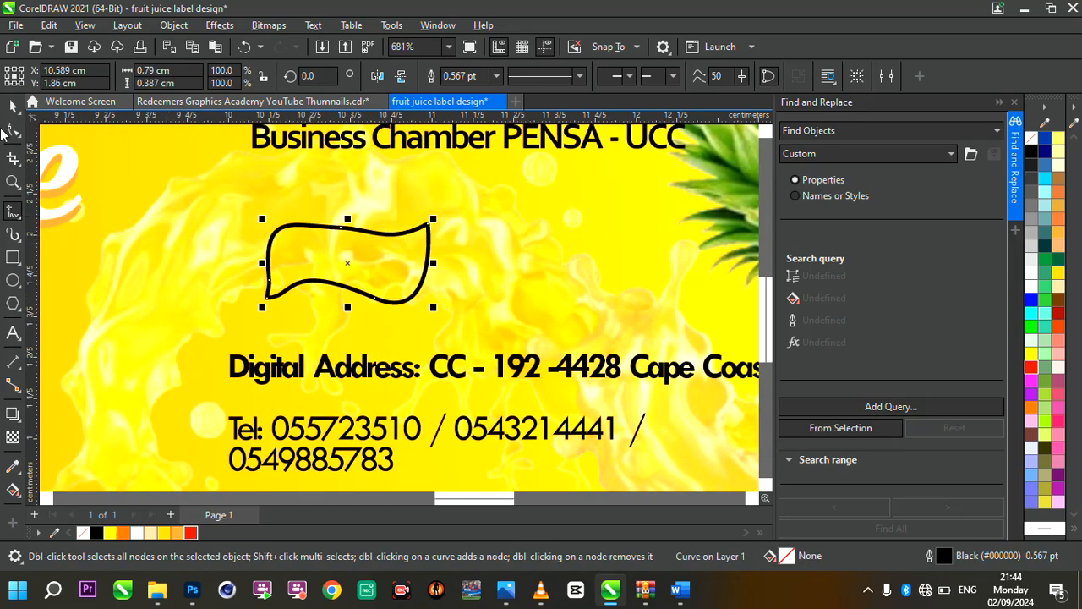
left_click(12, 129)
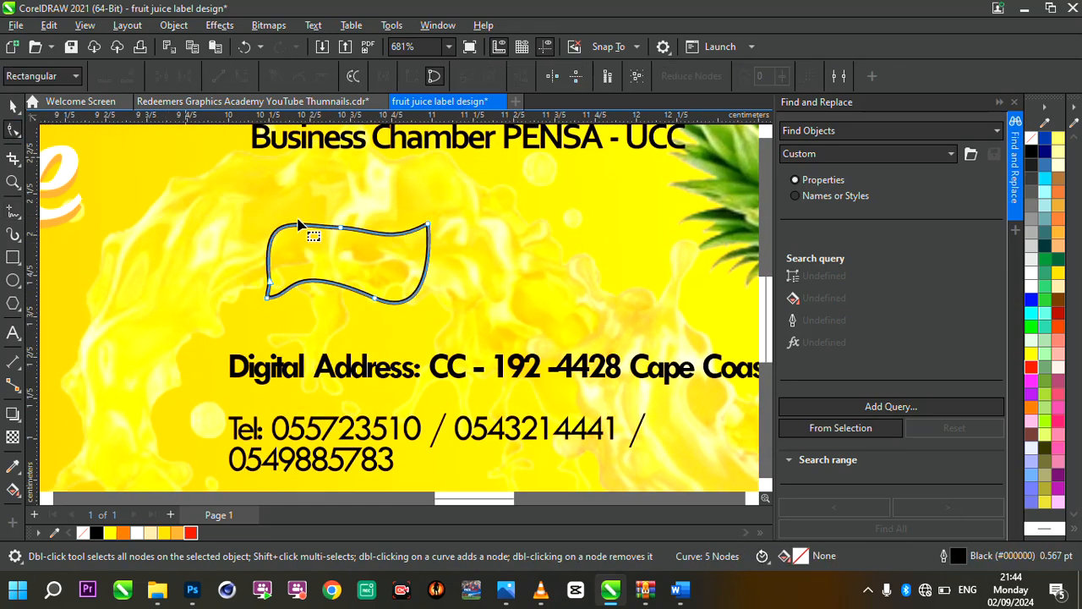
double_click(342, 229)
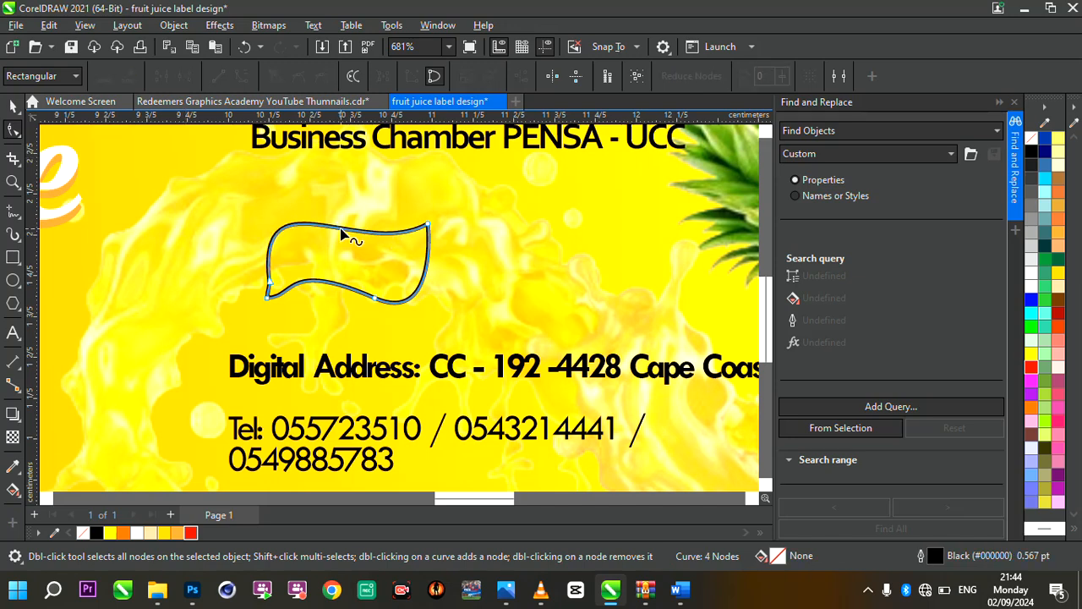
left_click(267, 283)
double_click(267, 283)
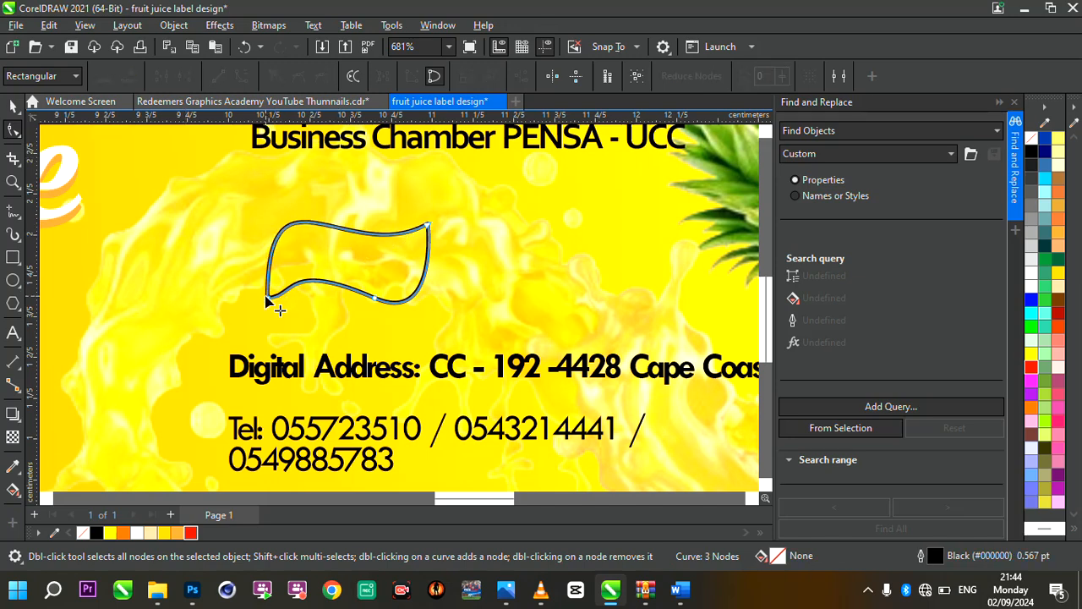
Reshape the flag's lower edge by shifting its lower-left and bottom nodes slightly and adjusting the bottom node's curve handle
left_click_drag(267, 297, 267, 305)
left_click_drag(376, 299, 386, 302)
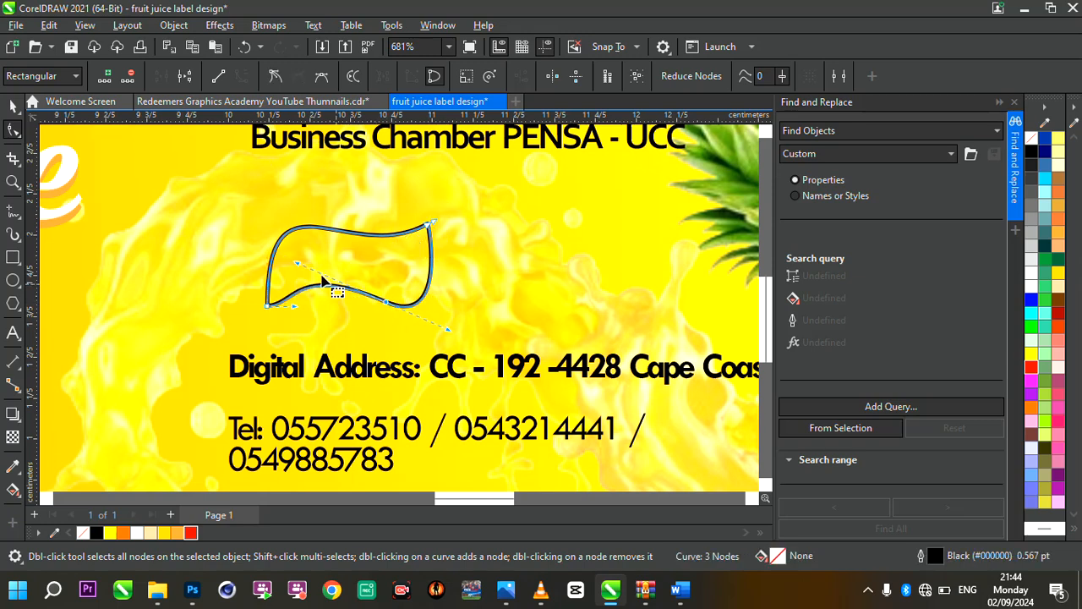
left_click_drag(299, 264, 300, 282)
Delete the node at the flag shape's upper-right corner
scroll(428, 307, "down", 5)
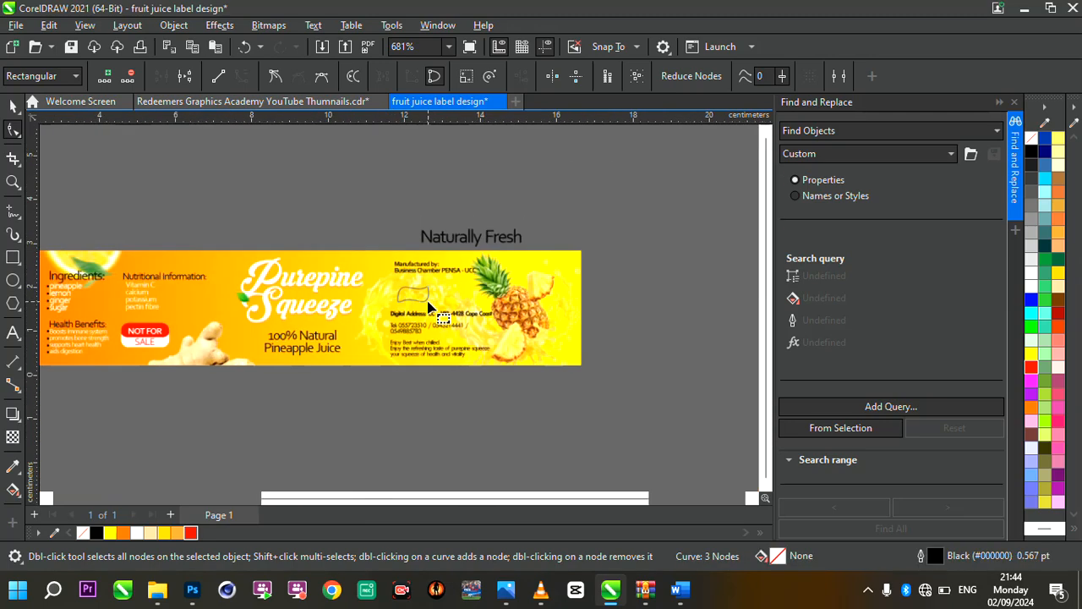
scroll(431, 310, "up", 5)
scroll(433, 220, "up", 5)
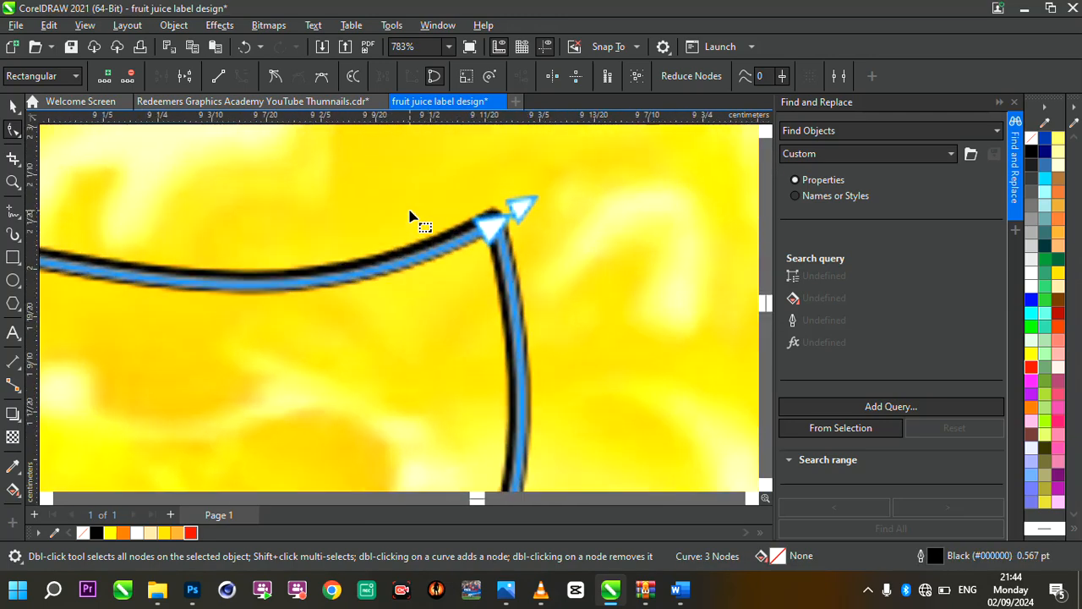
key("Delete")
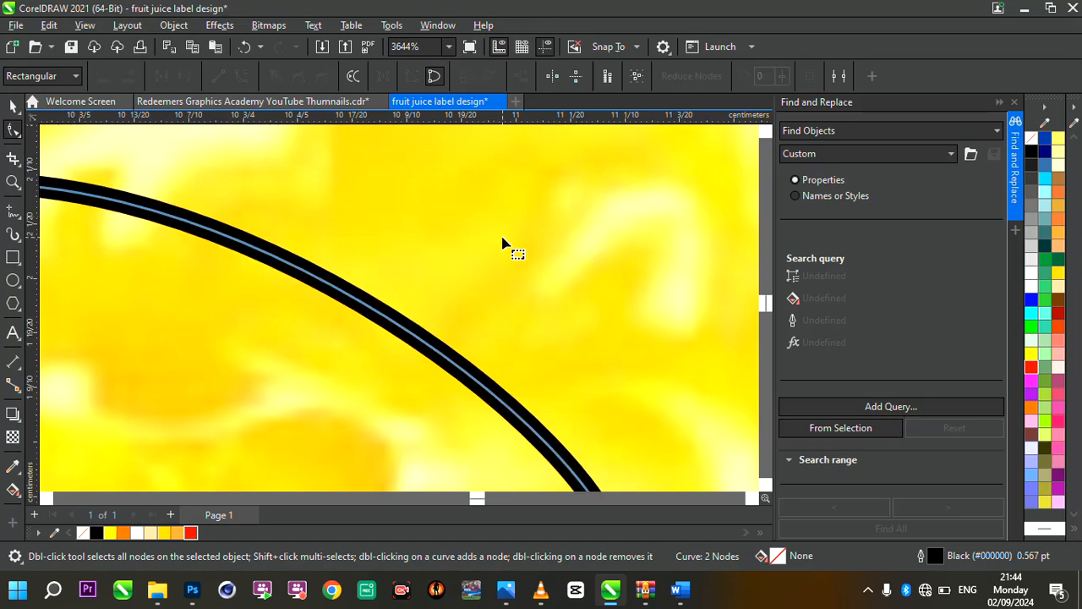
Undo the deletion of the flag's upper-right corner node and shift its bottom node slightly downward
key("ctrl+z")
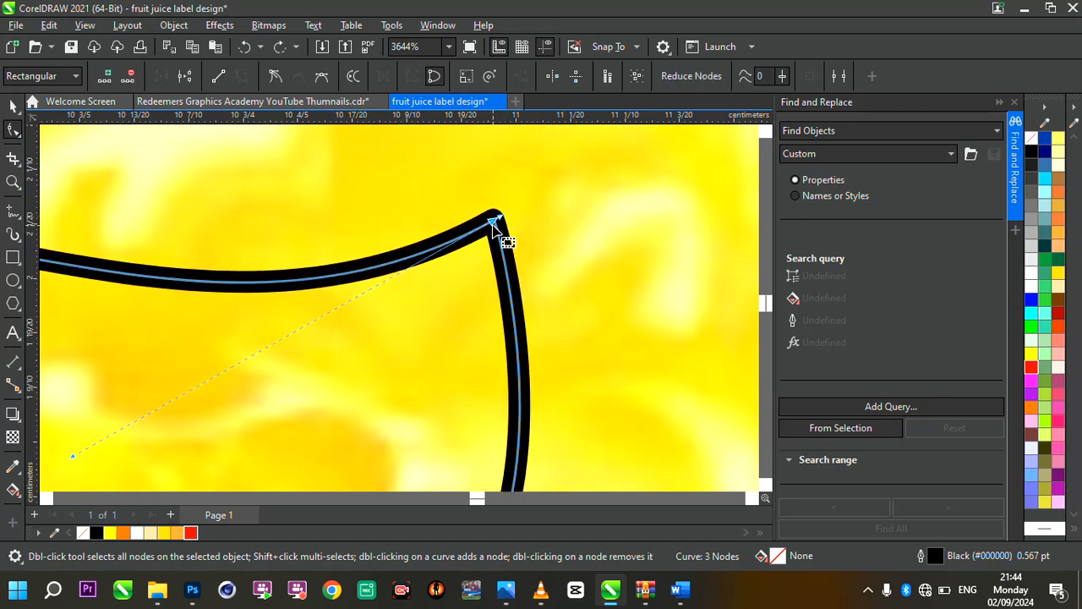
left_click(494, 226)
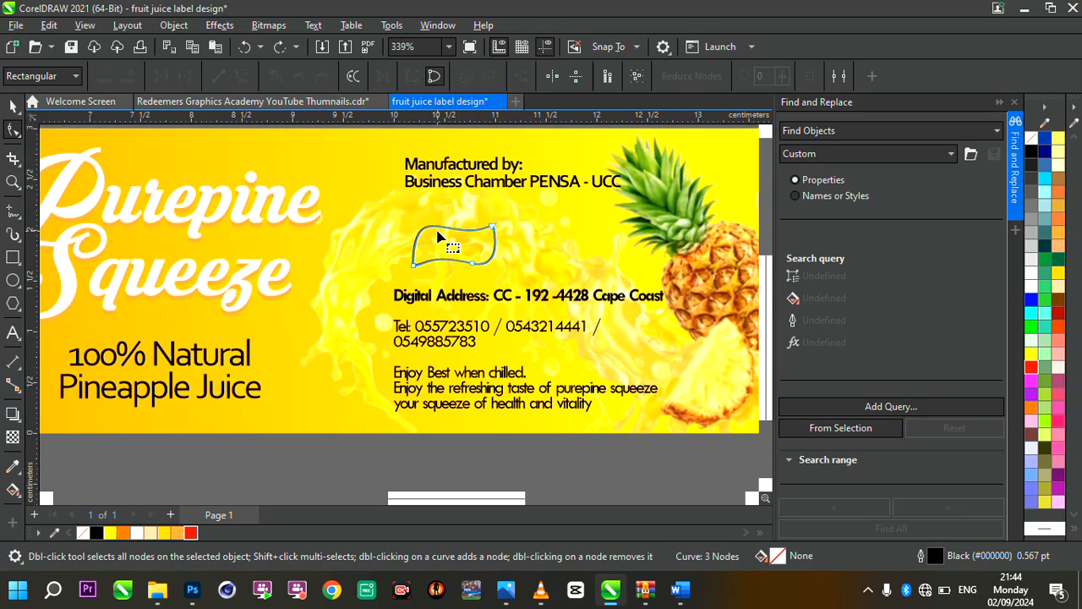
scroll(442, 237, "up", 3)
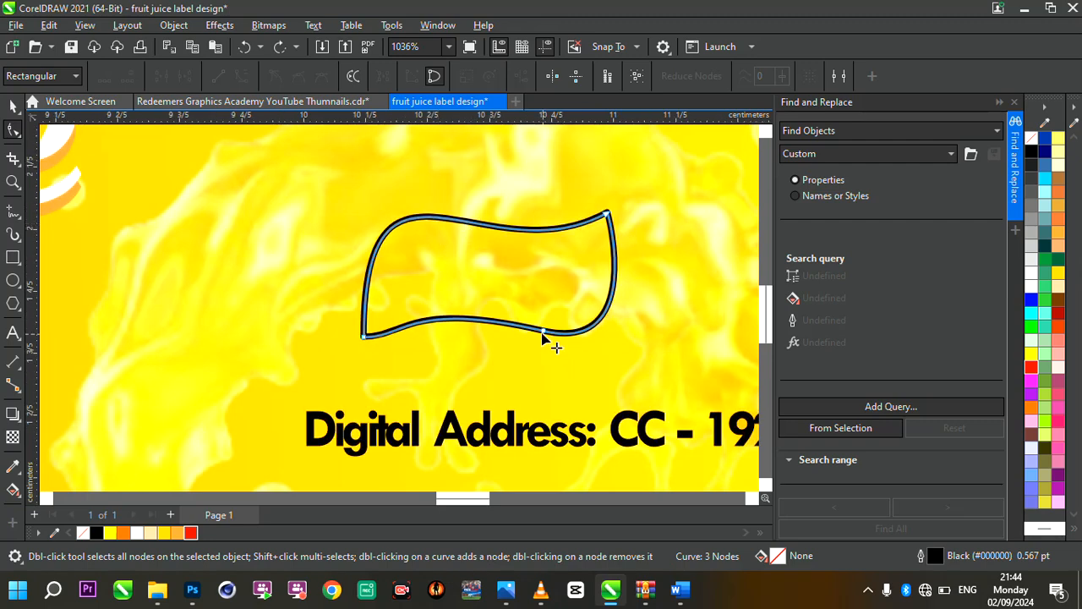
left_click_drag(543, 335, 545, 340)
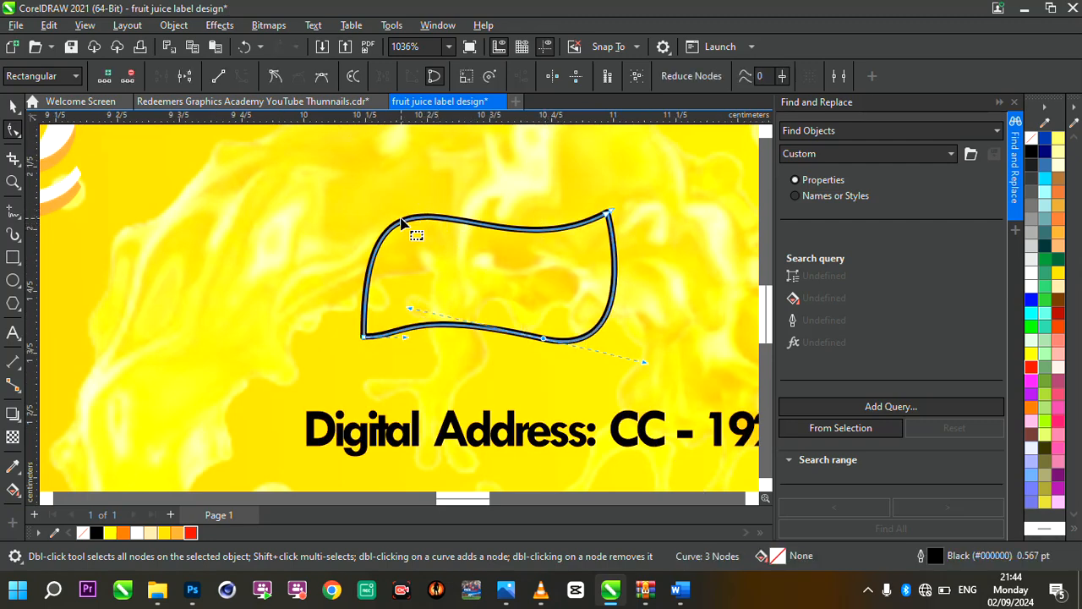
left_click(403, 223)
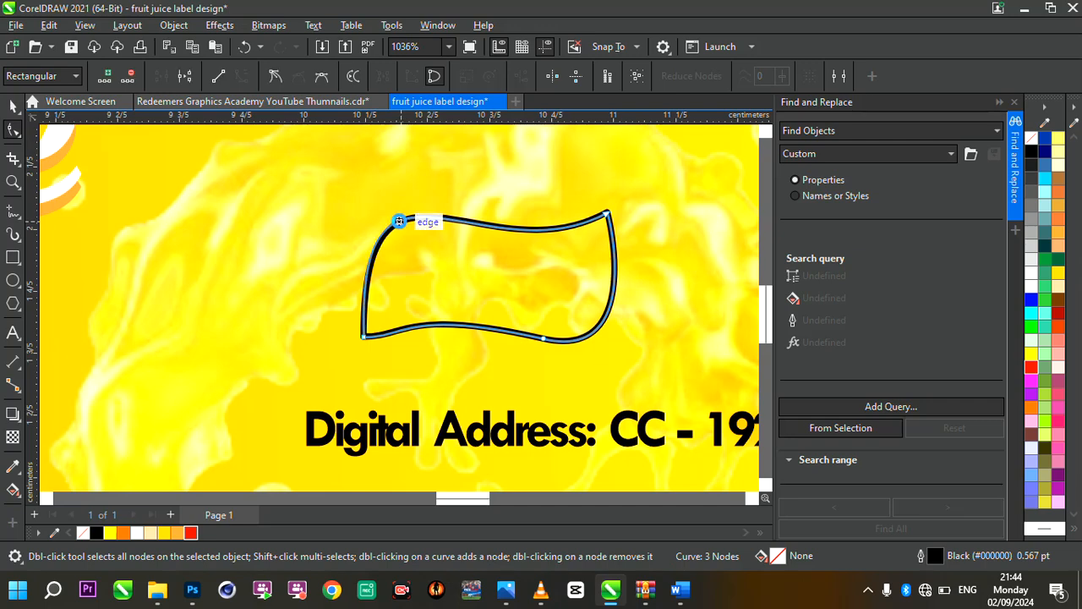
Shift the flag's upper-right and bottom nodes slightly to the right, and raise the lower-left node's curve handle to steepen the lower edge
left_click_drag(606, 215, 621, 215)
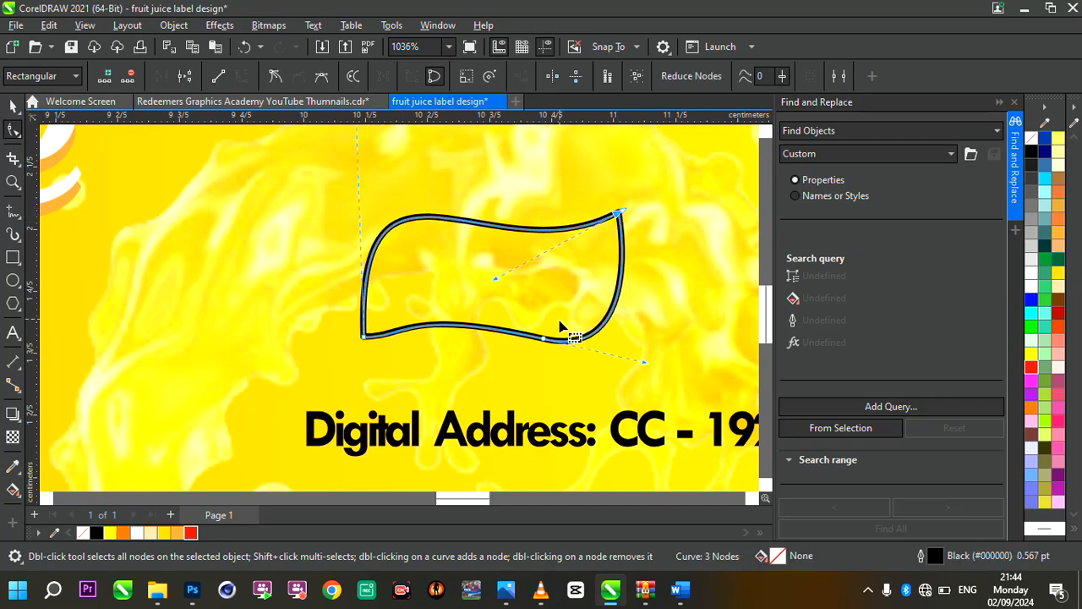
left_click_drag(545, 340, 558, 340)
scroll(427, 331, "down", 3)
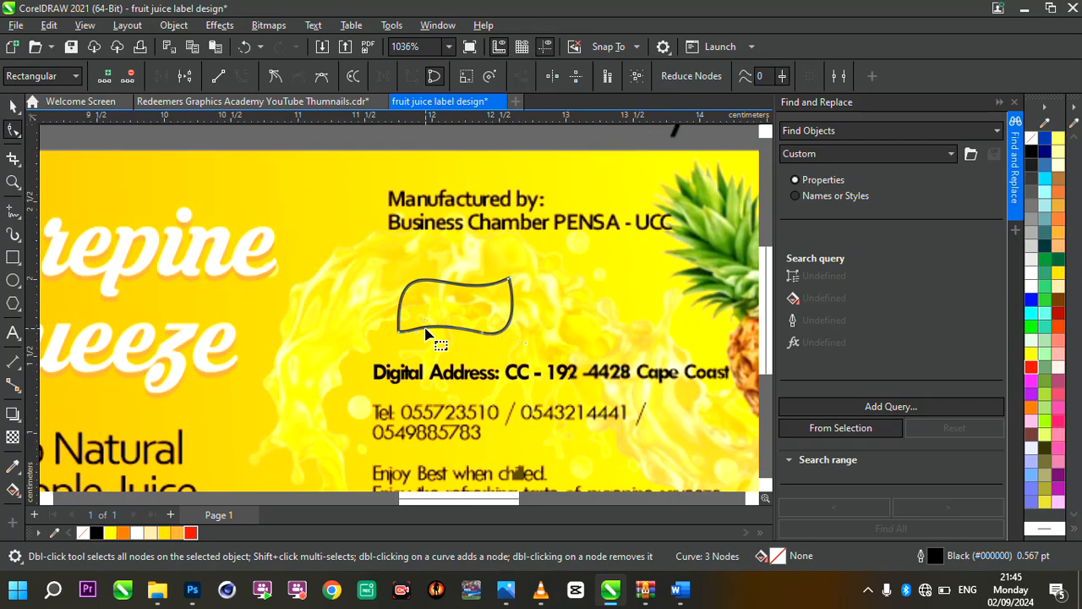
scroll(426, 329, "up", 4)
left_click_drag(345, 340, 417, 322)
scroll(495, 315, "down", 5)
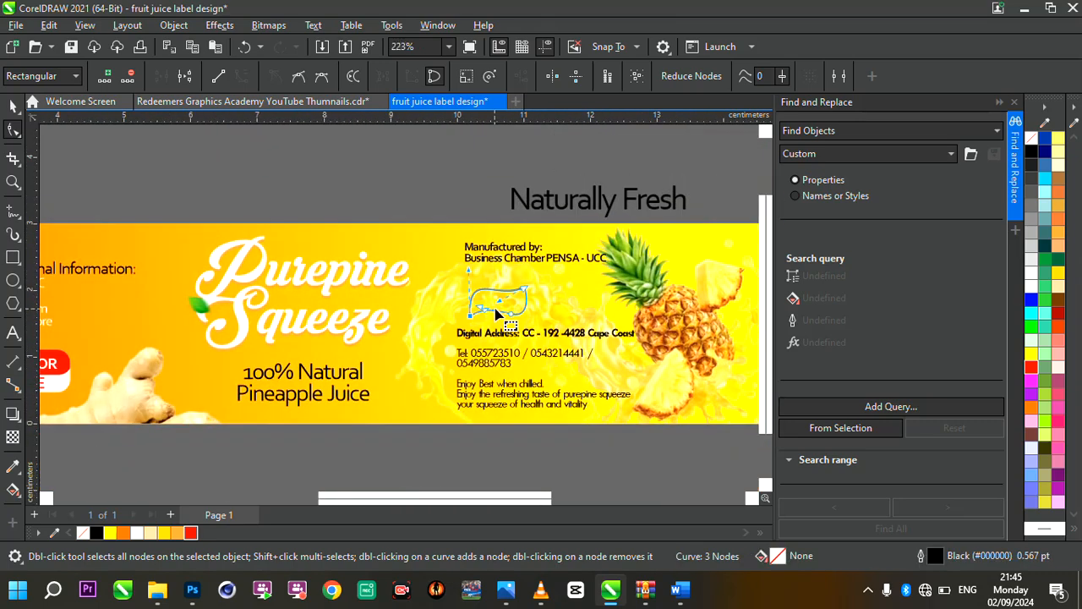
scroll(536, 319, "up", 4)
Enlarge the flag proportionally to about 1.15 × 0.59 cm and position it between the manufacturer line and the digital address
left_click(12, 108)
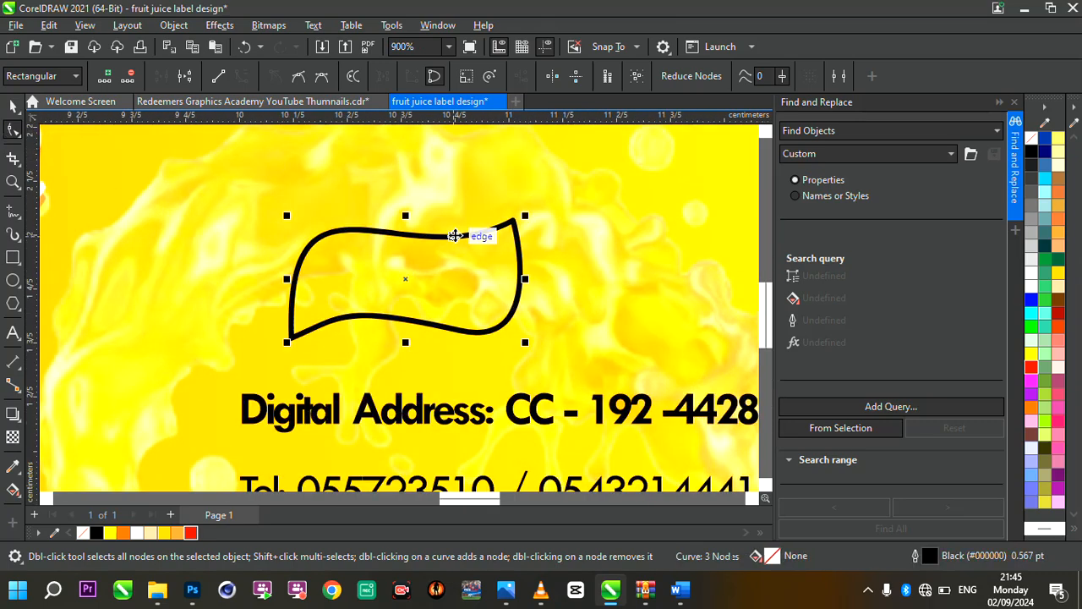
left_click_drag(526, 217, 575, 189)
scroll(371, 280, "down", 3)
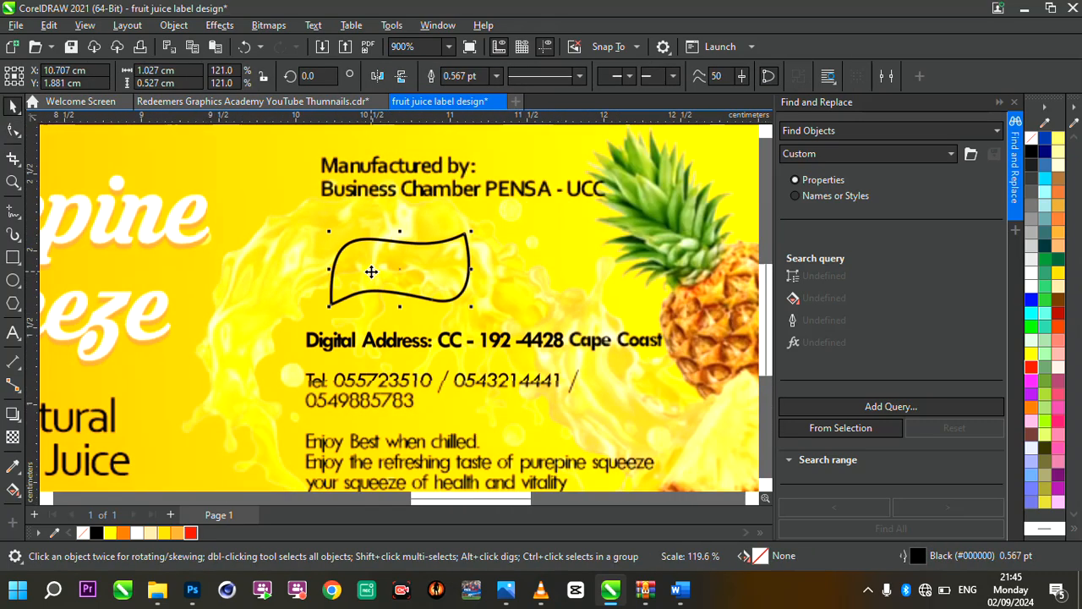
scroll(372, 271, "up", 2)
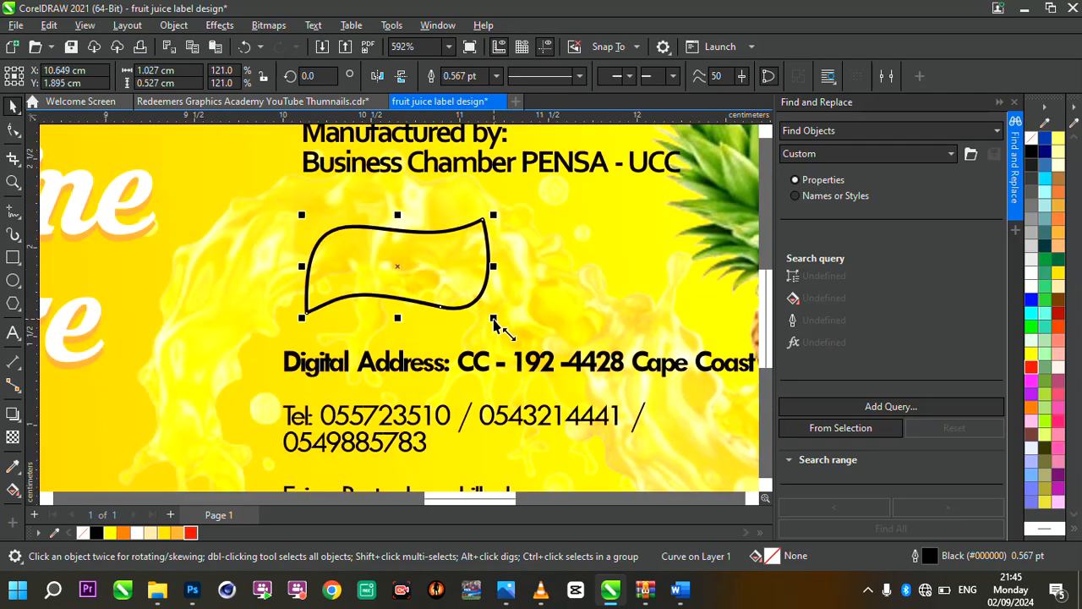
left_click_drag(495, 325, 516, 331)
scroll(400, 267, "up", 1)
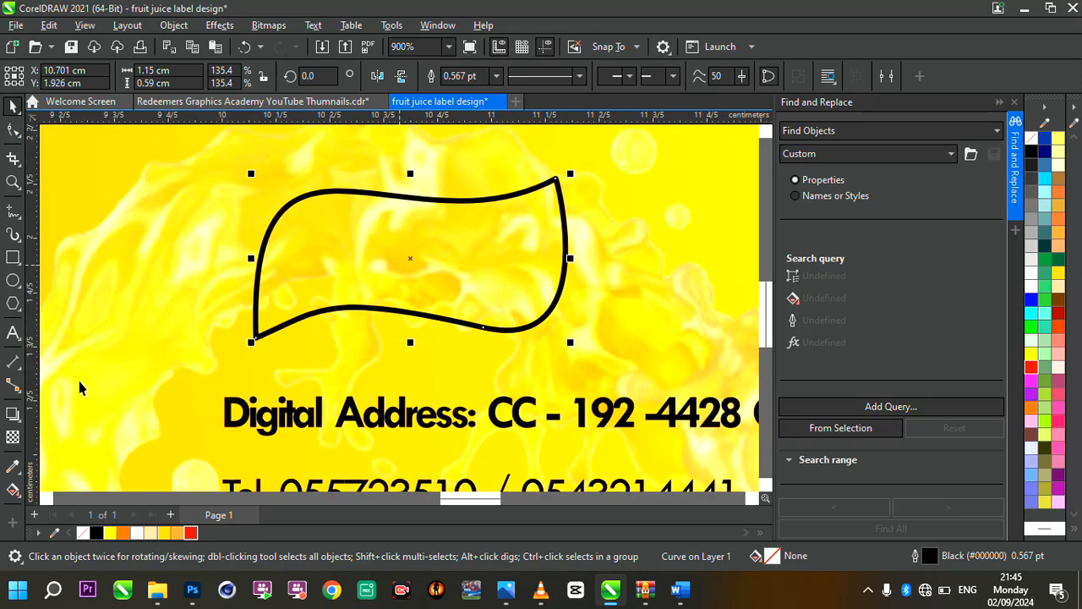
Apply a linear fountain fill across the flag, running from black at its left side to bright green at its right edge
left_click(12, 490)
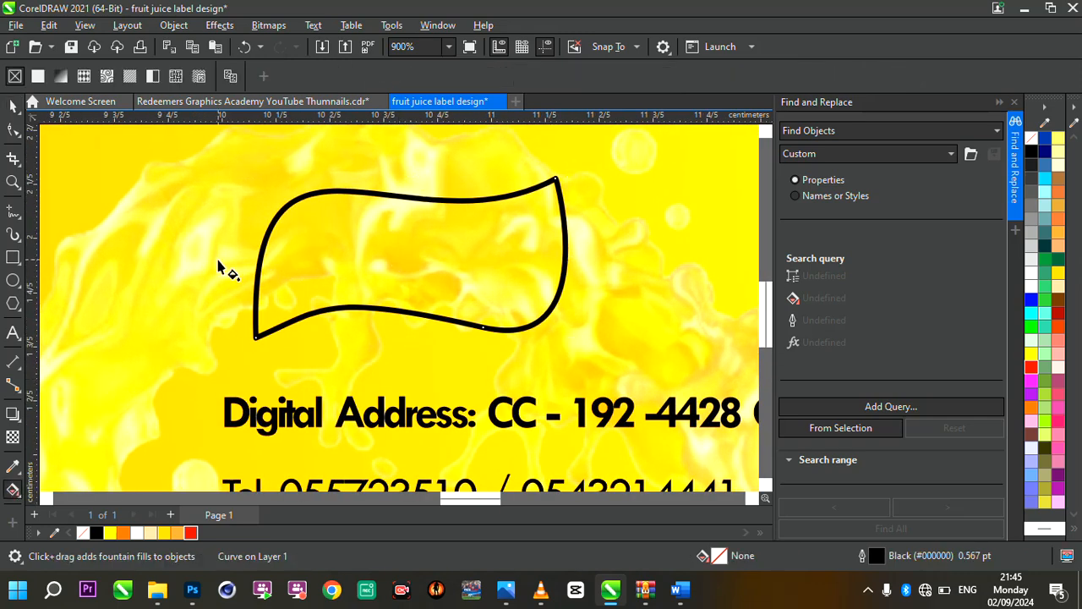
left_click_drag(217, 261, 598, 302)
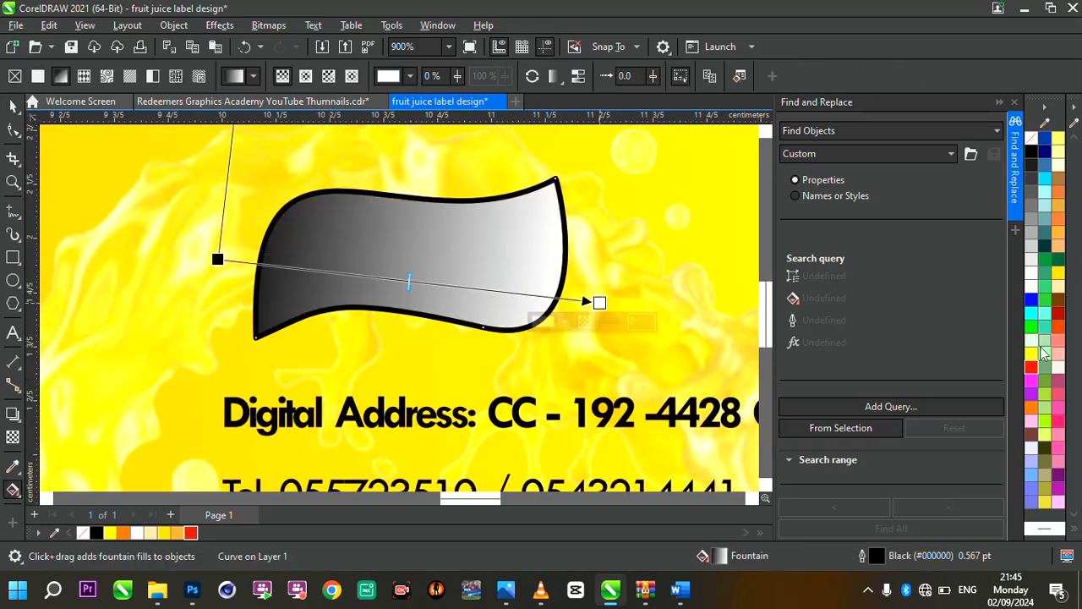
left_click(1030, 330)
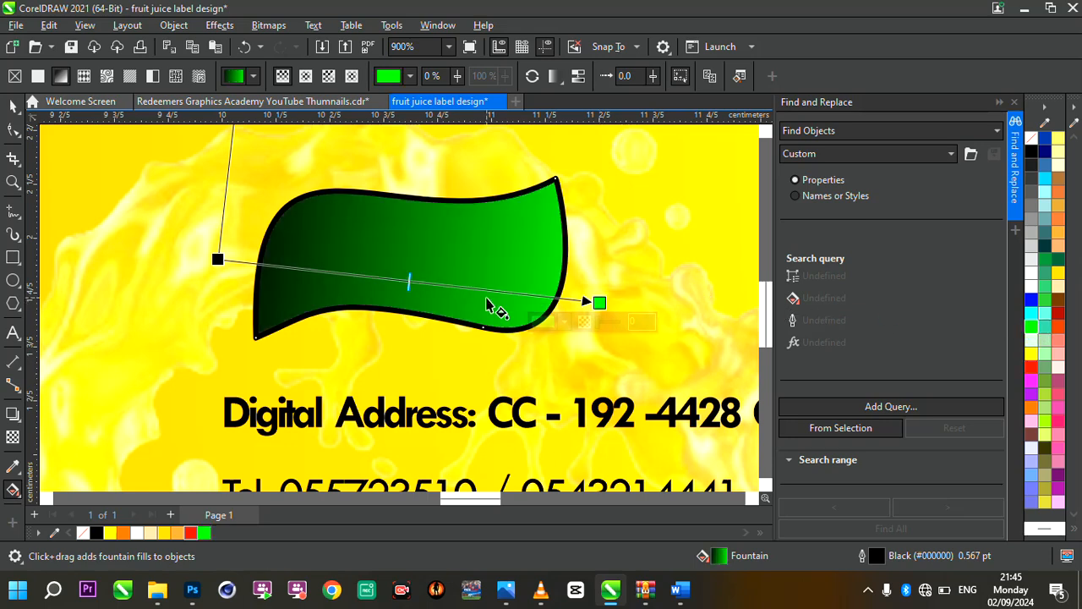
left_click_drag(598, 301, 565, 299)
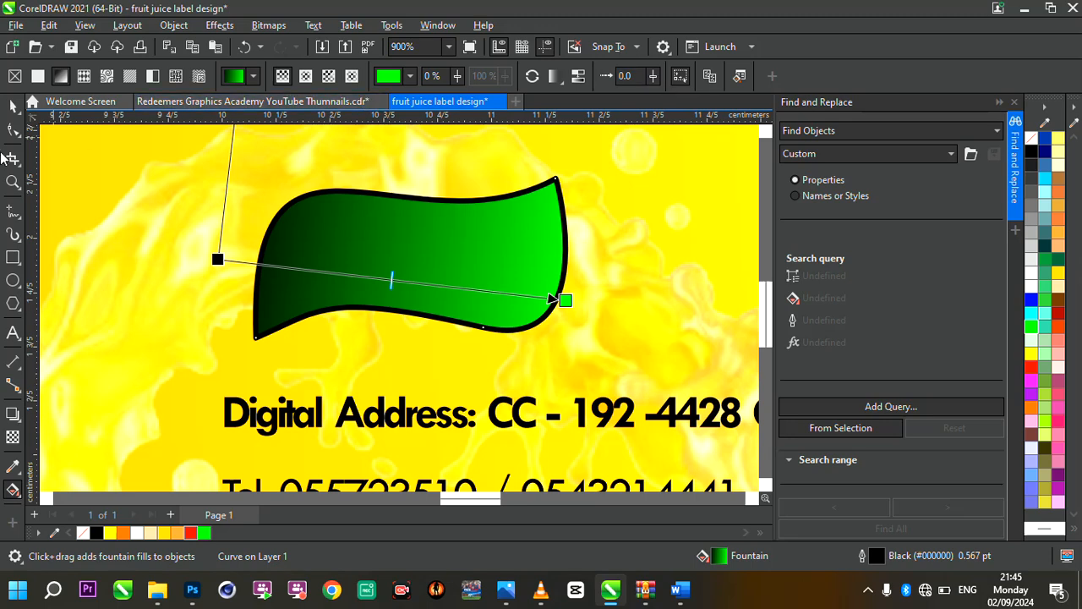
Remove the flag's outline by setting its width to None
left_click(17, 110)
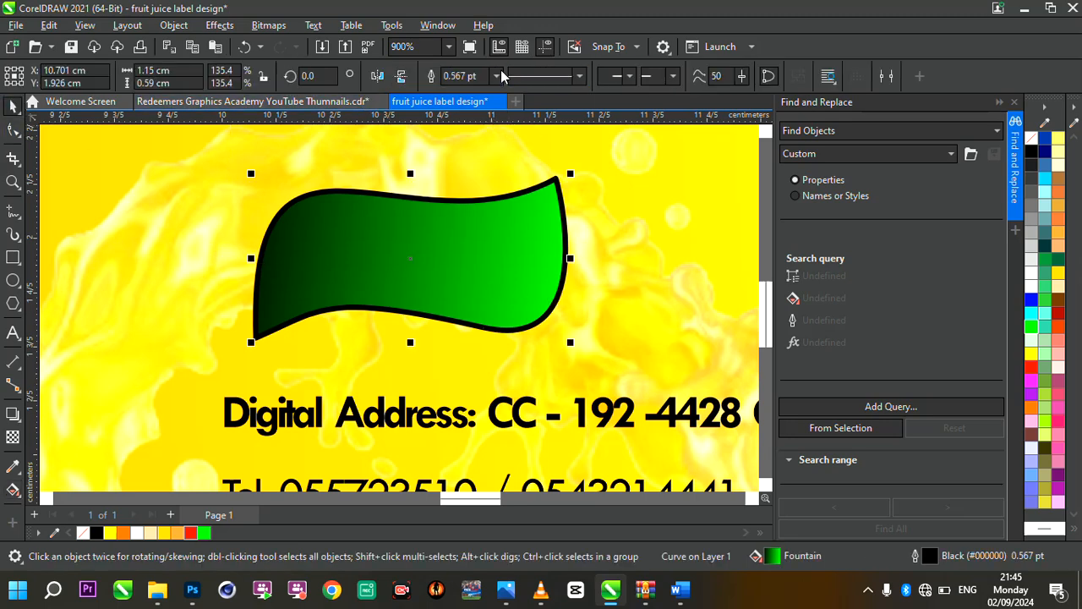
left_click(497, 76)
left_click(457, 90)
scroll(514, 327, "down", 2)
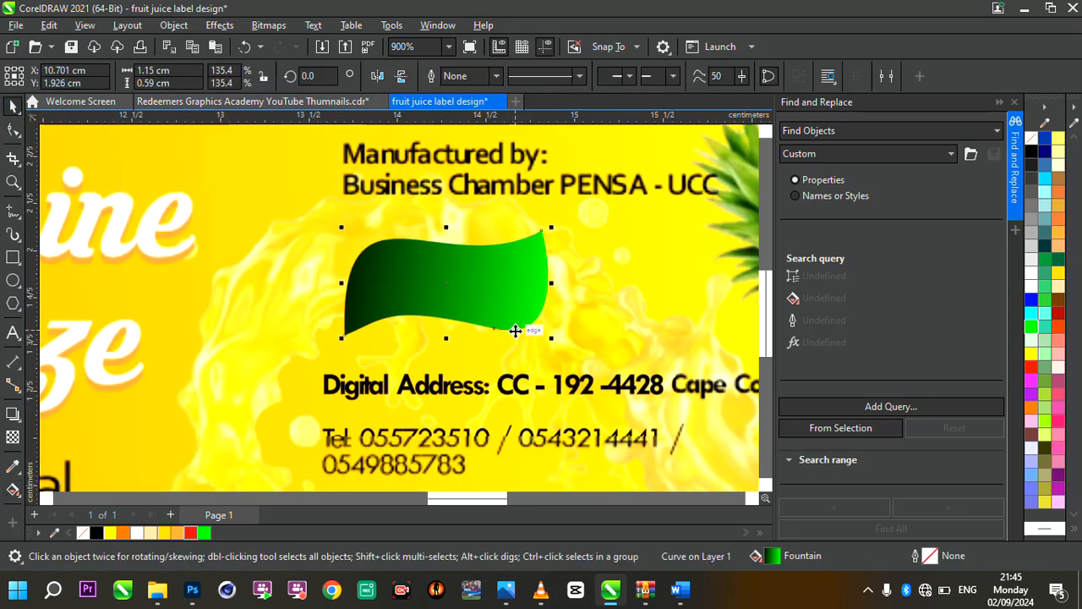
scroll(514, 330, "up", 1)
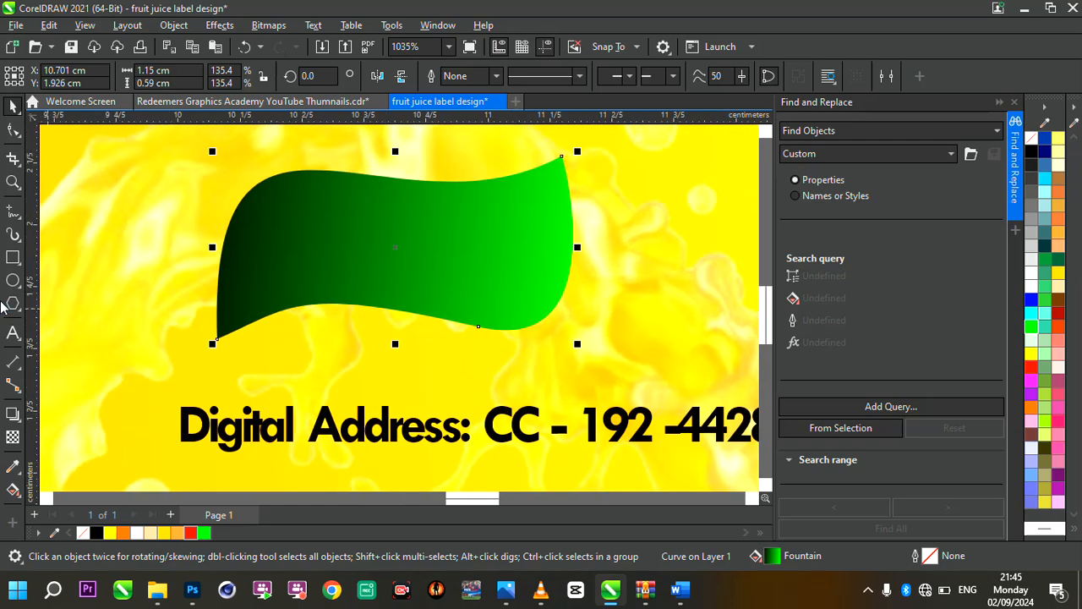
Draw two freehand highlight strokes on the flag: about 0.43 cm long under the top edge and a 0.2 cm wide curve inside the lower-right corner
left_click(13, 213)
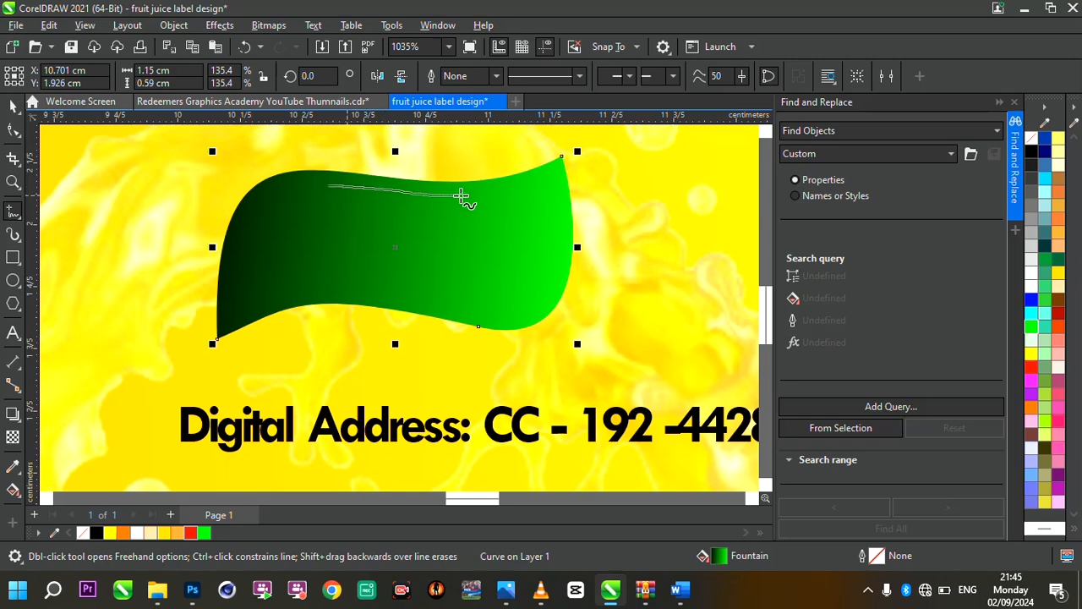
left_click_drag(460, 196, 466, 195)
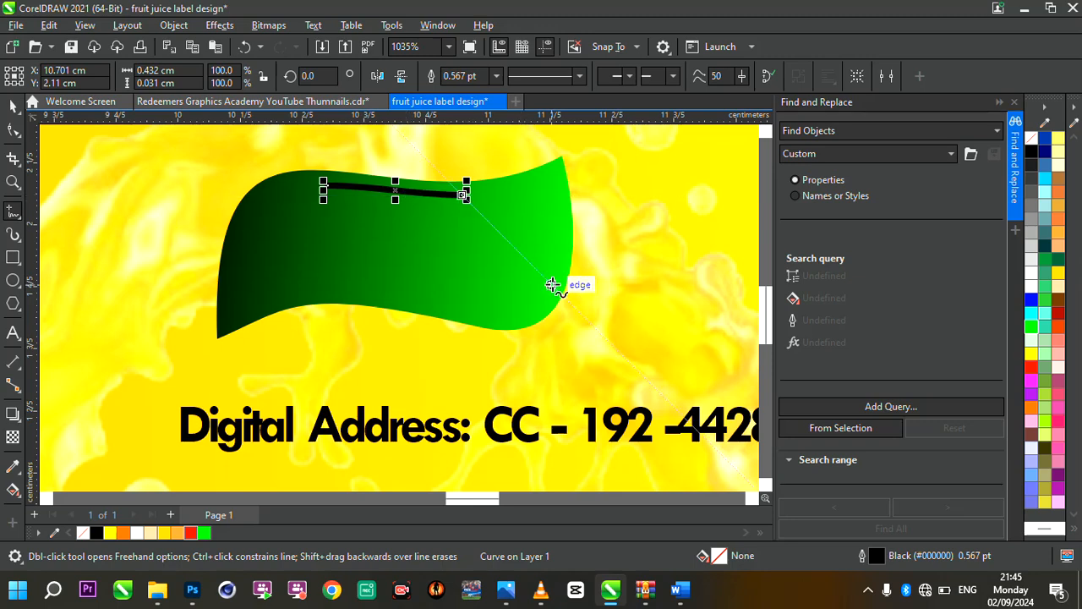
mouse_move(551, 287)
left_mouse_down()
mouse_move(541, 308)
mouse_move(485, 316)
left_mouse_up()
scroll(552, 299, "up", 2)
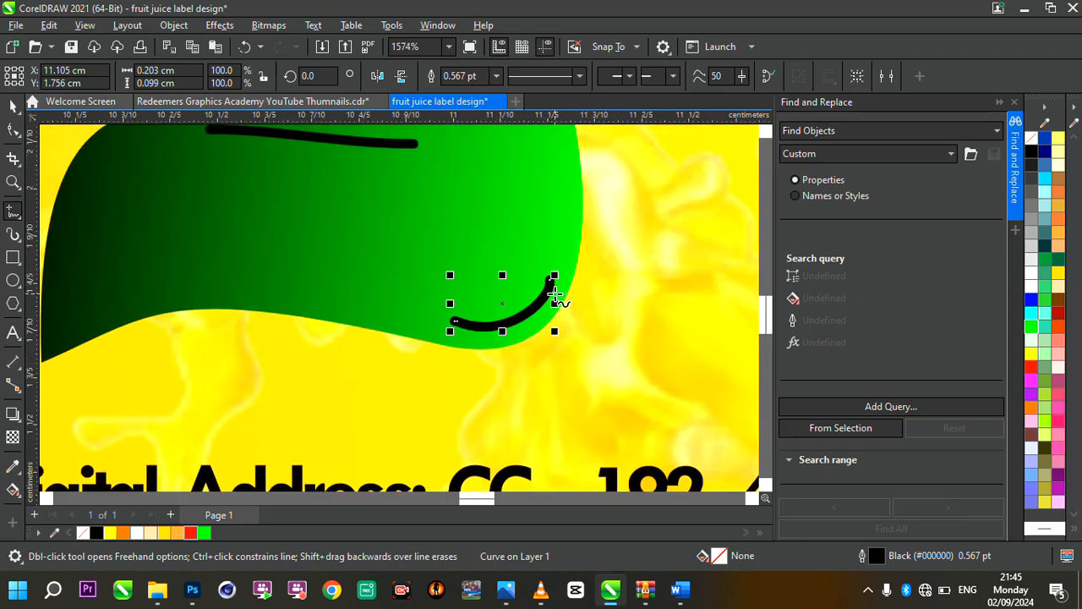
Convert the outlines of both highlight strokes to objects and fill them white
left_click(12, 107)
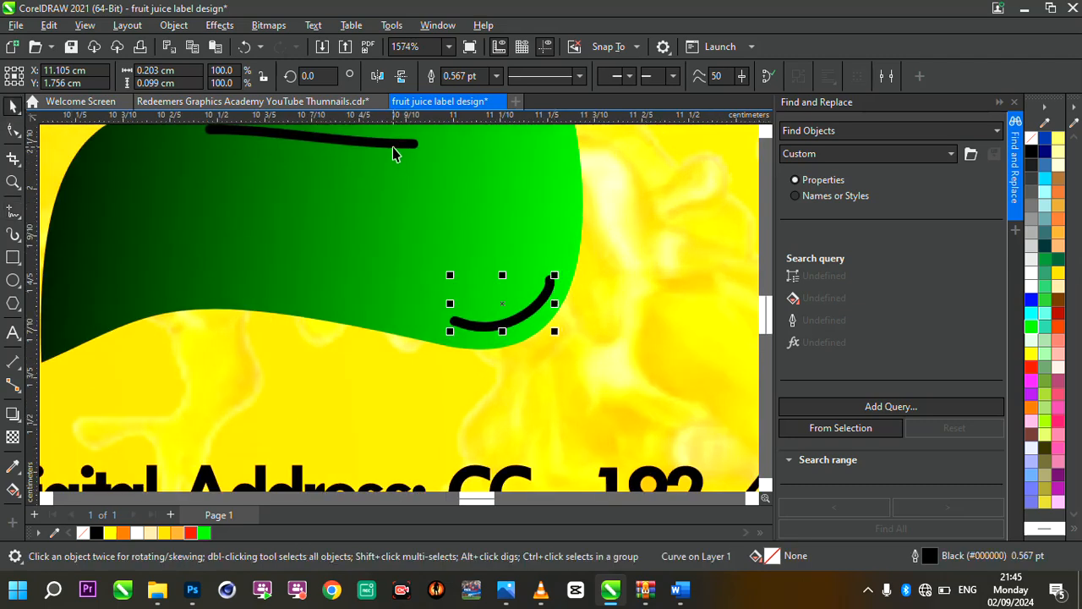
left_click(392, 149, "shift")
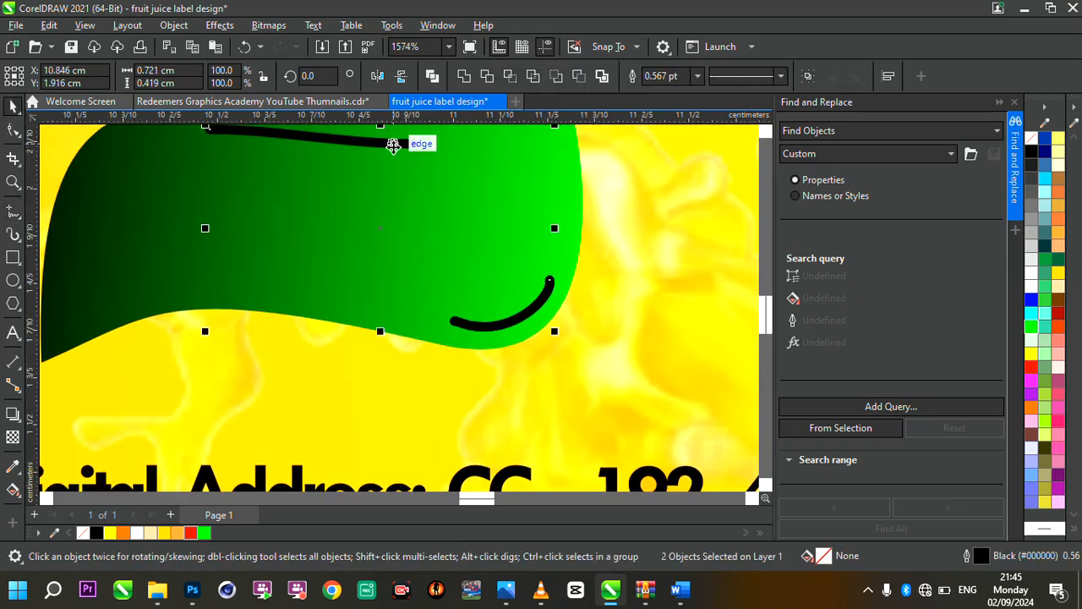
key("ctrl+shift+q")
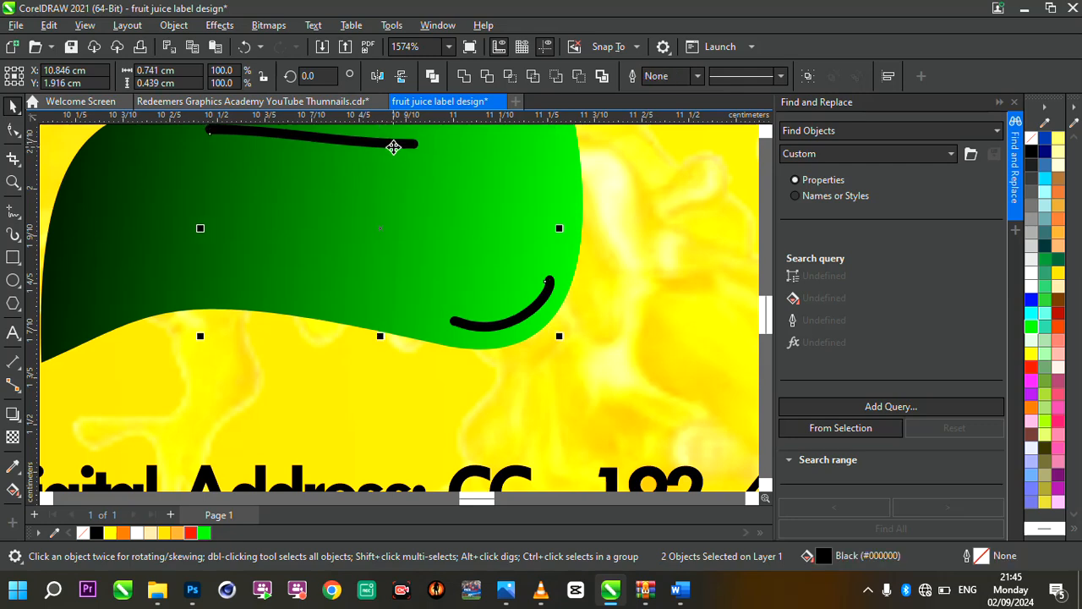
scroll(527, 315, "up", 6)
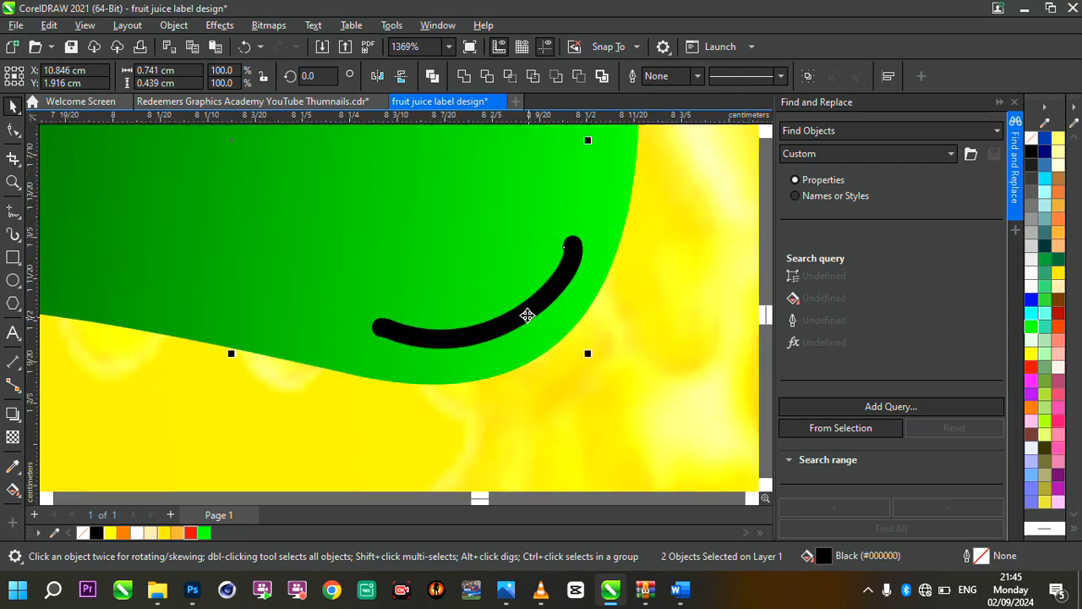
scroll(528, 316, "down", 6)
scroll(528, 315, "down", 2)
scroll(541, 313, "up", 3)
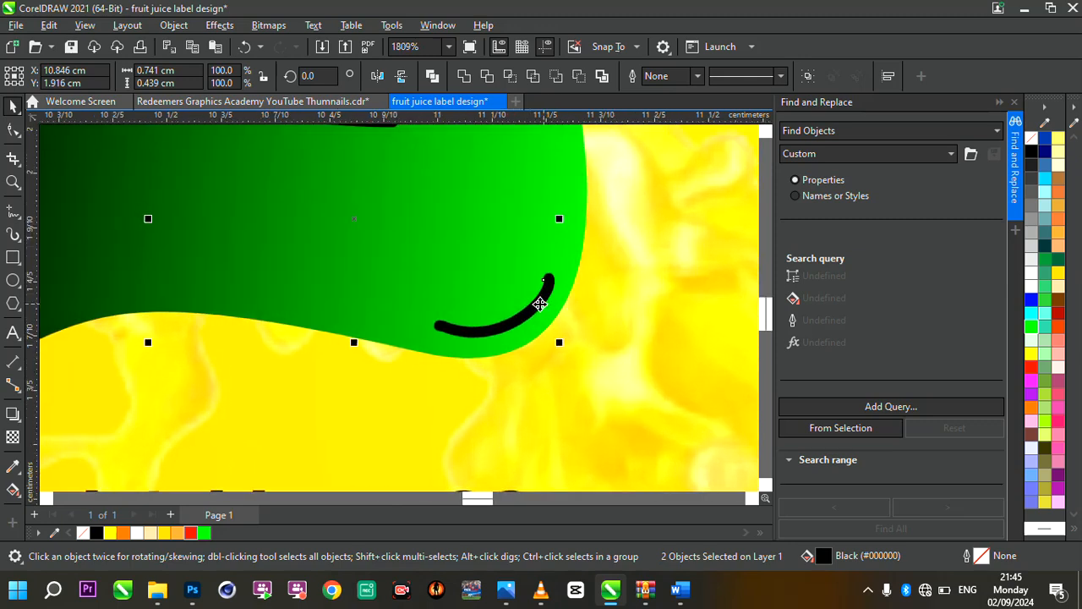
scroll(528, 357, "down", 3)
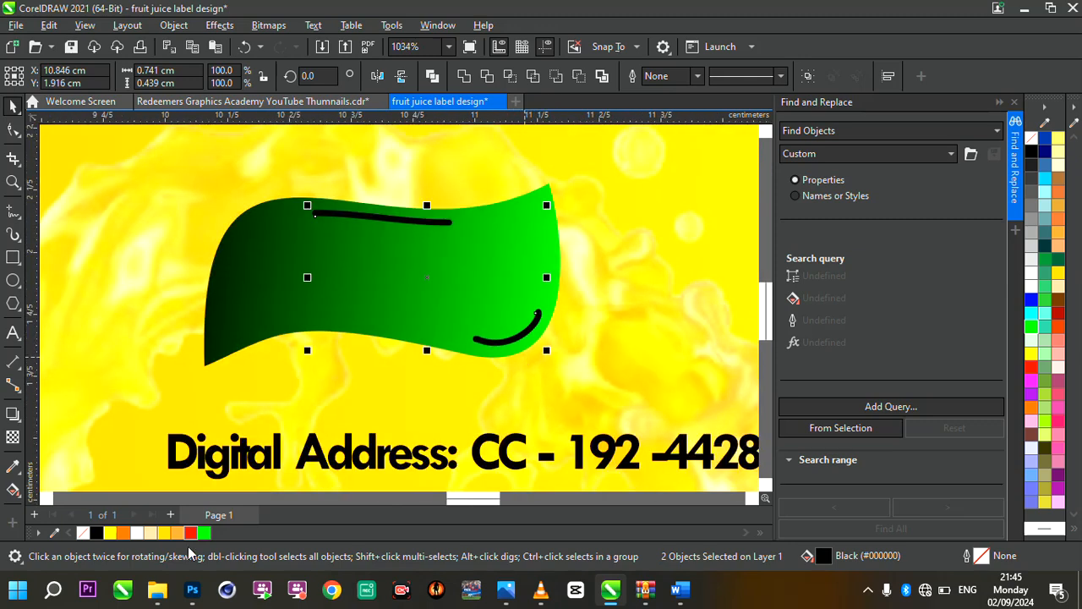
left_click(138, 533)
Apply a Gaussian Blur with a 0.7 pixel radius to the two white highlight strokes
scroll(465, 391, "up", 2)
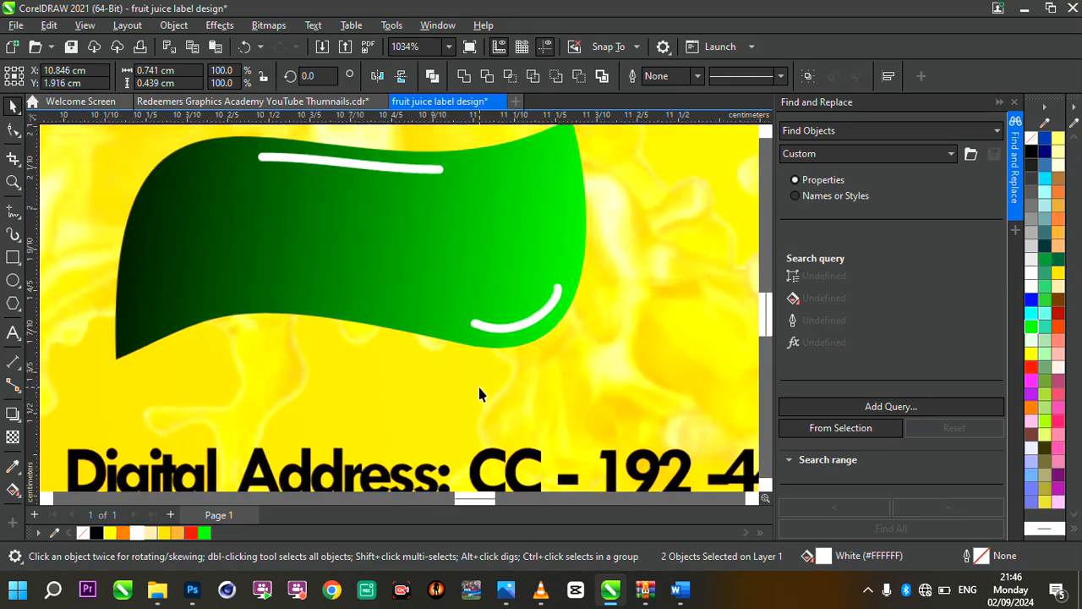
left_click(219, 25)
mouse_move(250, 120)
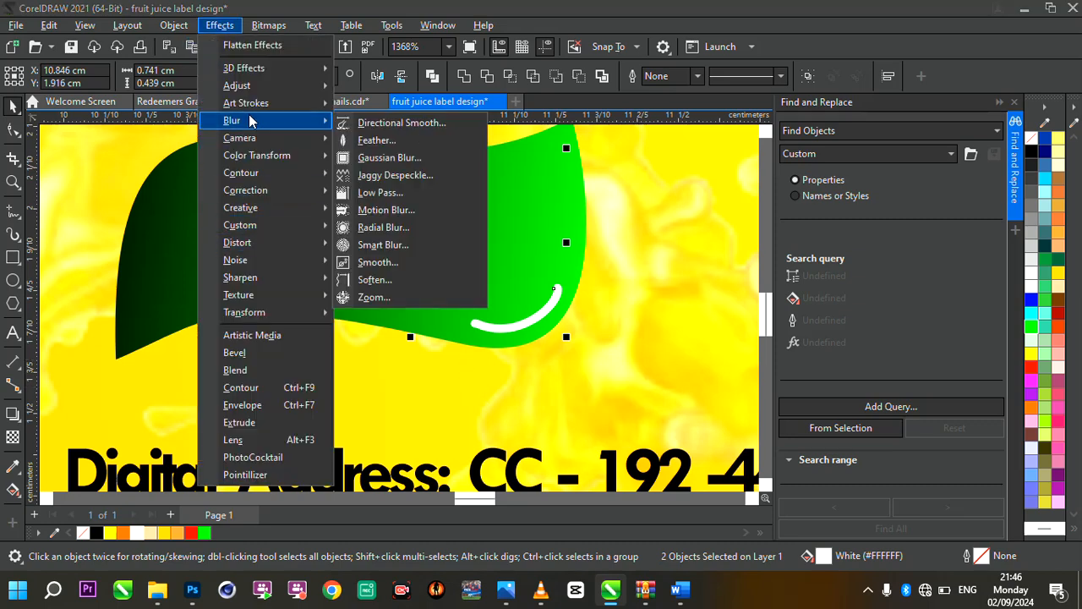
left_click(389, 157)
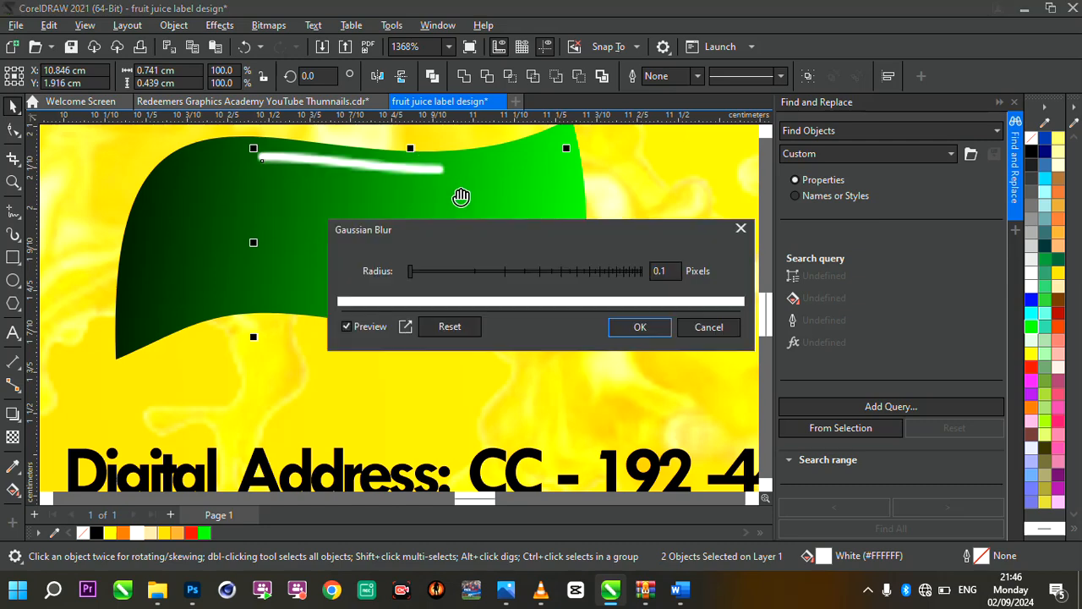
left_click(444, 280)
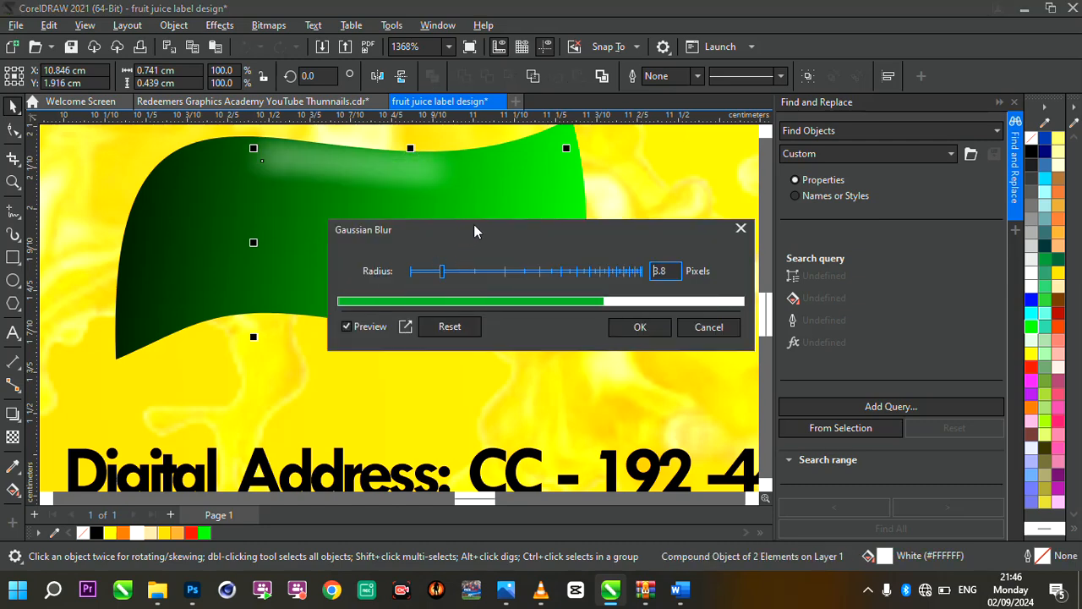
left_click_drag(476, 231, 694, 240)
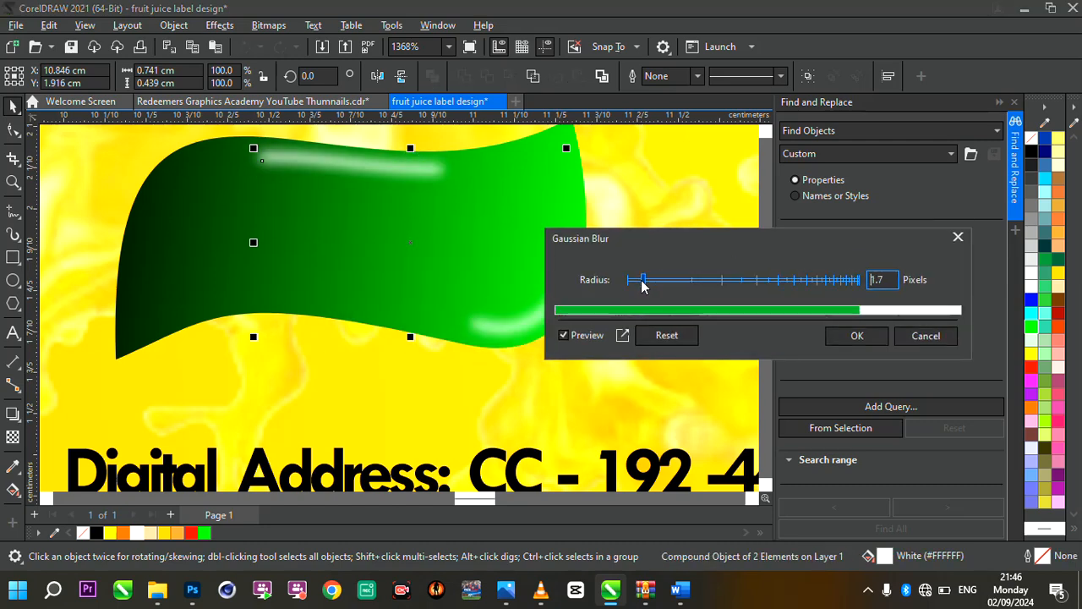
left_click_drag(643, 285, 633, 287)
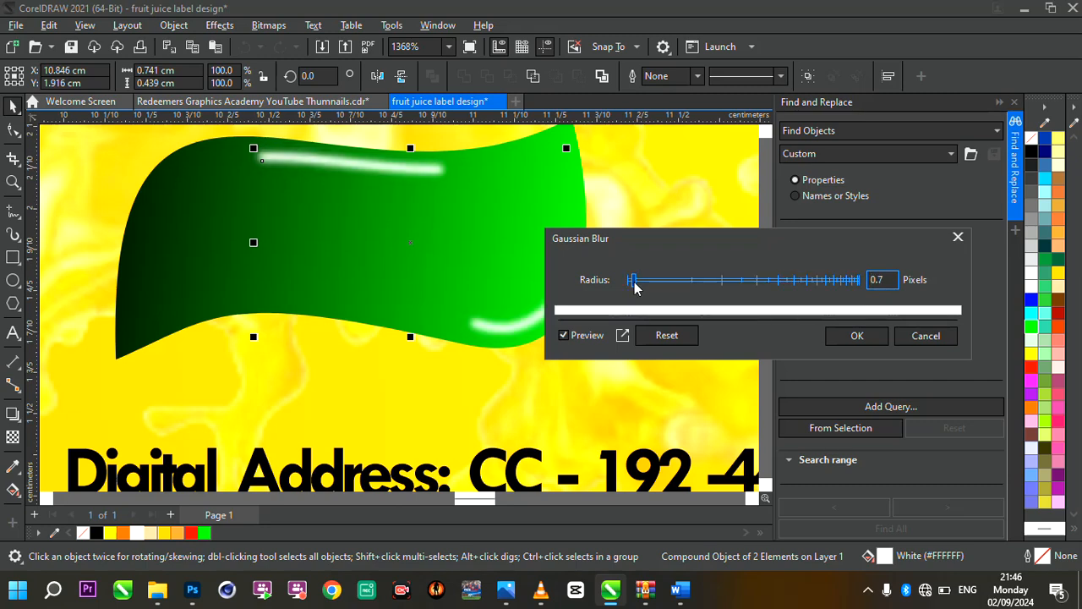
left_click(855, 335)
scroll(539, 296, "down", 3)
scroll(539, 296, "up", 3)
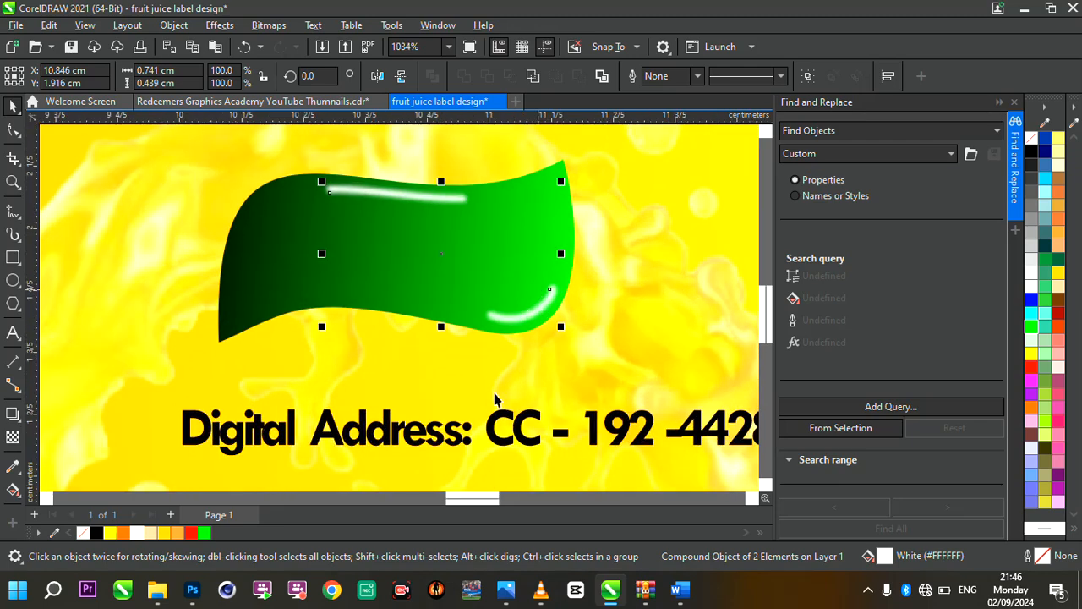
Combine the two white highlight strokes on the flag and apply a uniform transparency of 15 to them
left_click(488, 304)
scroll(495, 245, "down", 4)
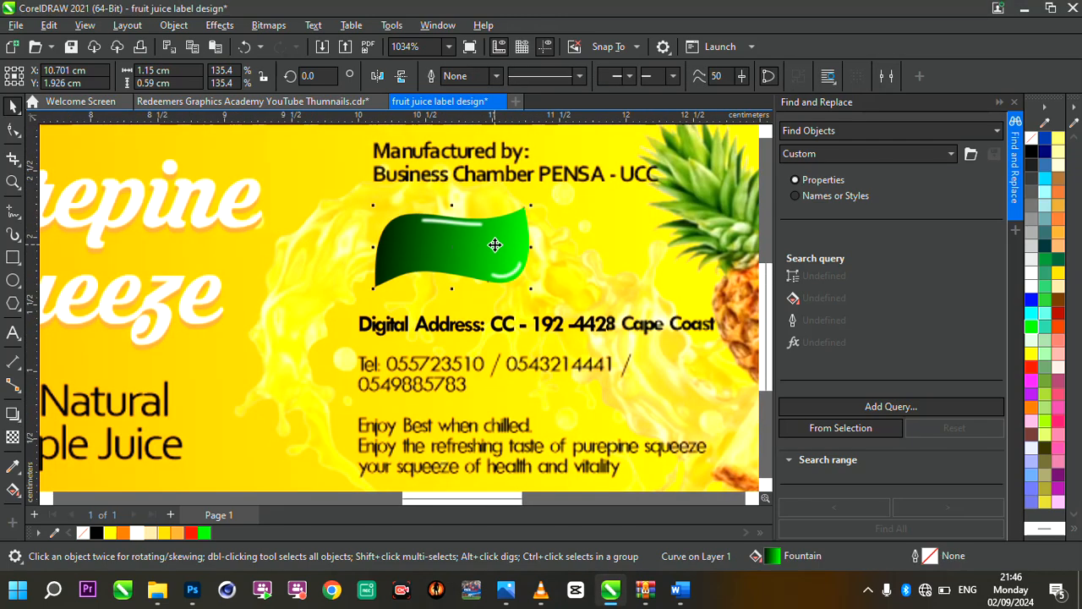
scroll(495, 244, "up", 2)
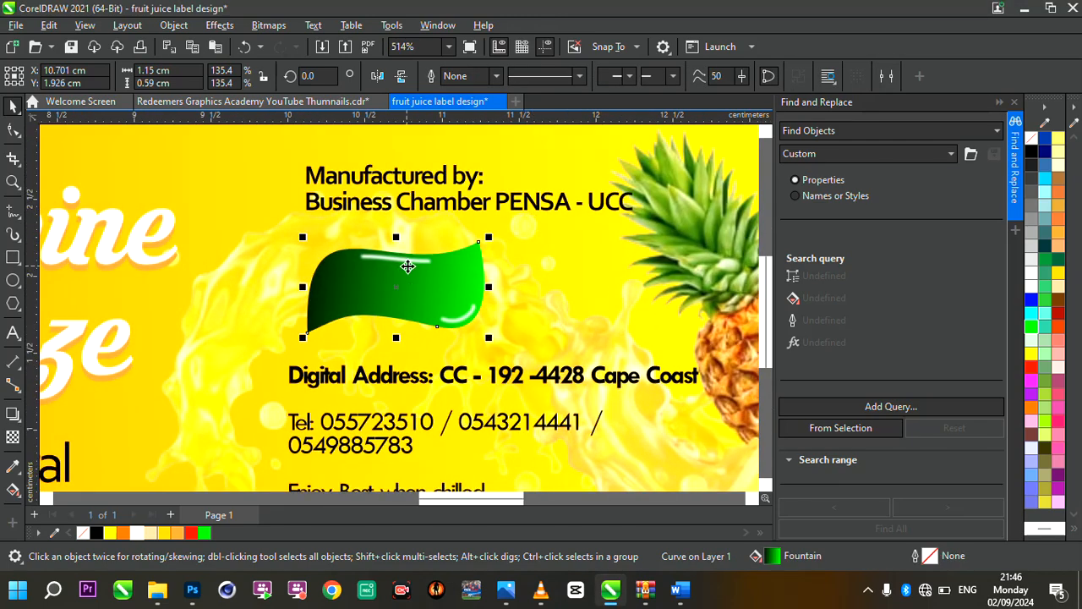
left_click(415, 262)
scroll(415, 262, "up", 2)
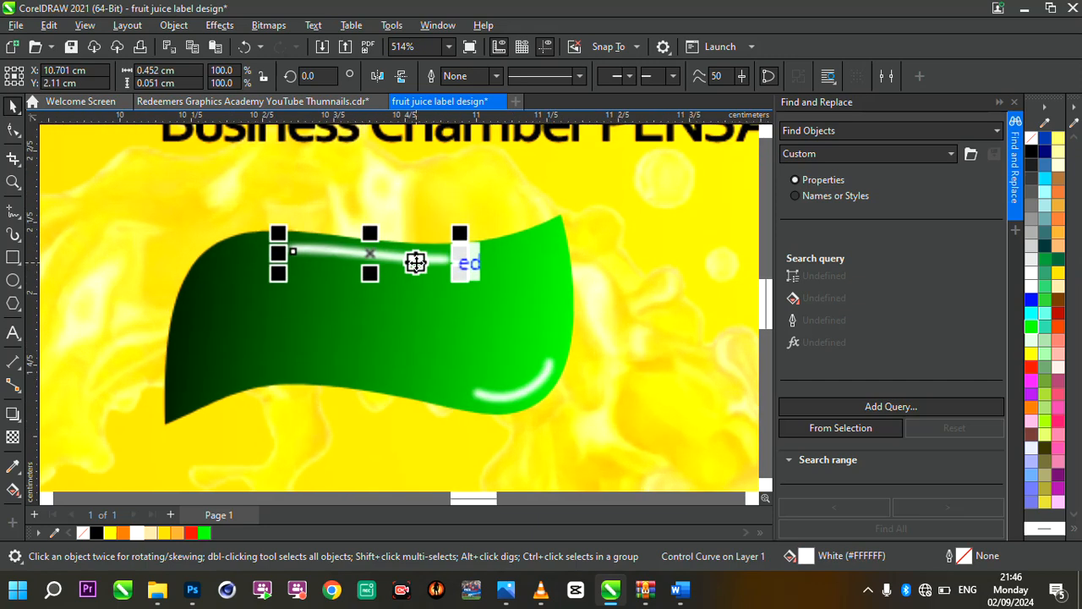
left_click(541, 387, "shift")
key("ctrl+l")
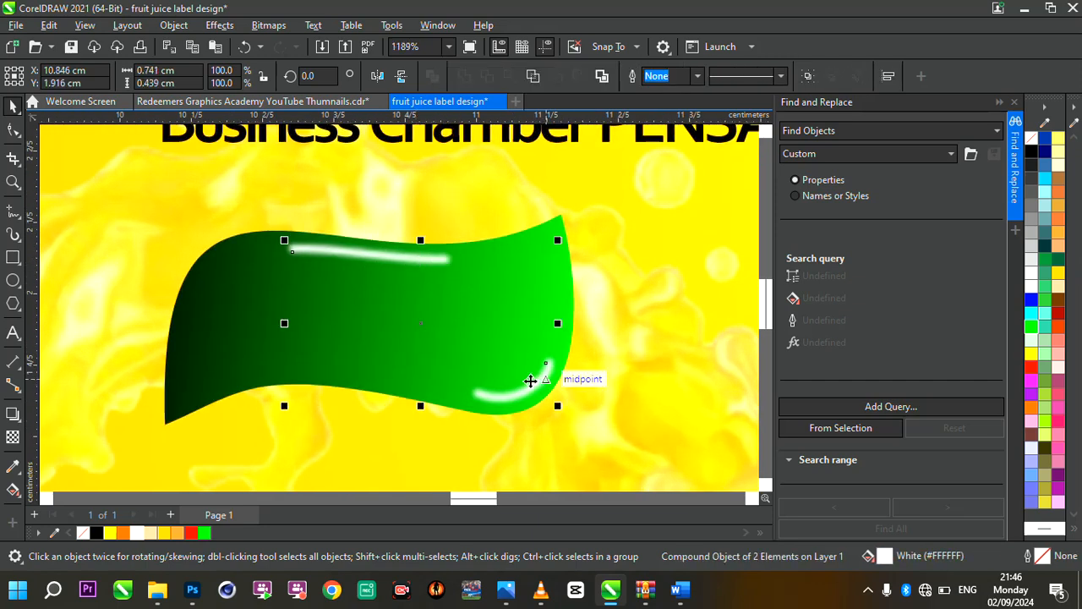
left_click(17, 437)
left_click(397, 418)
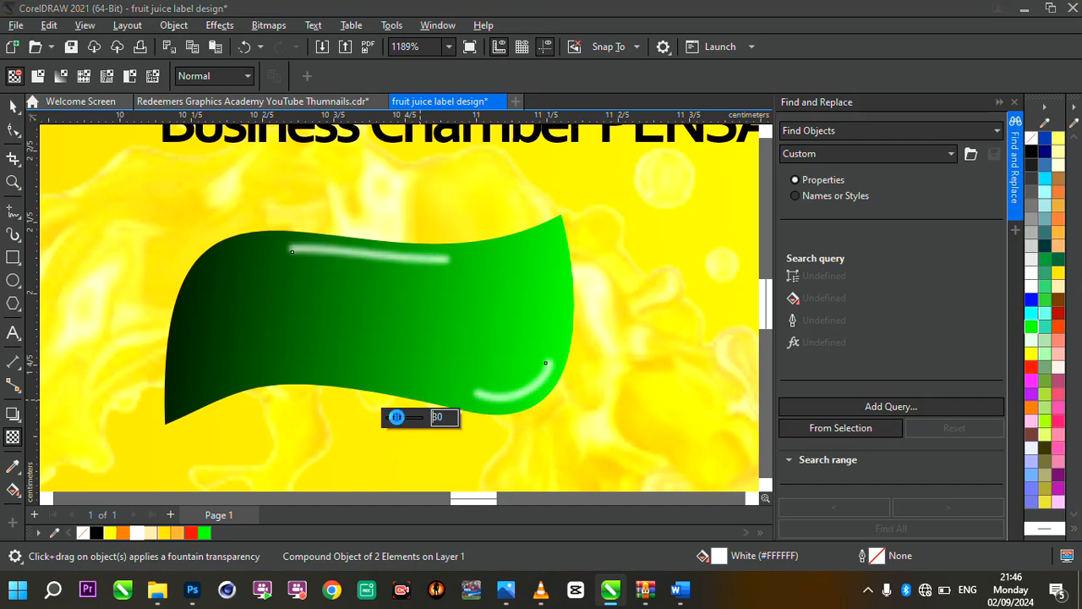
left_click(391, 416)
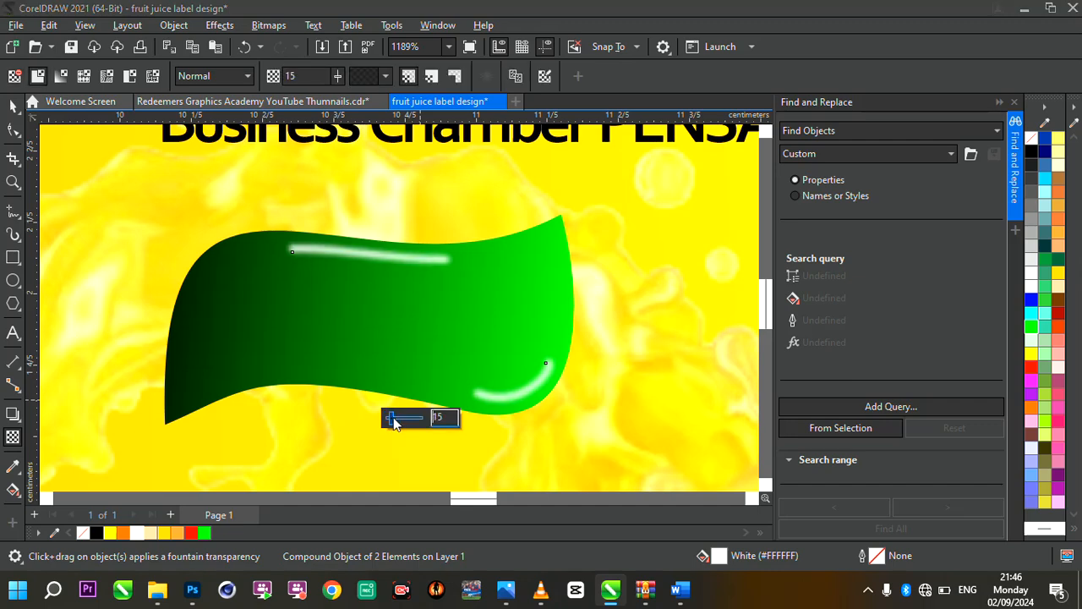
left_click(12, 107)
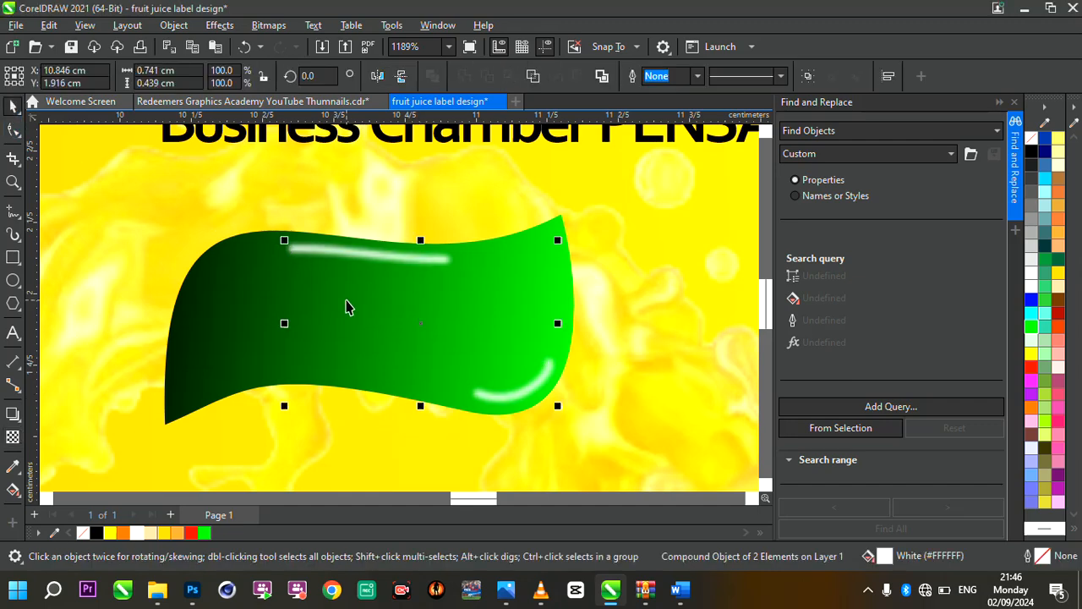
Group the green flag with its highlights and enlarge the group to about 1.23 × 0.63 cm
left_click(346, 302, "shift")
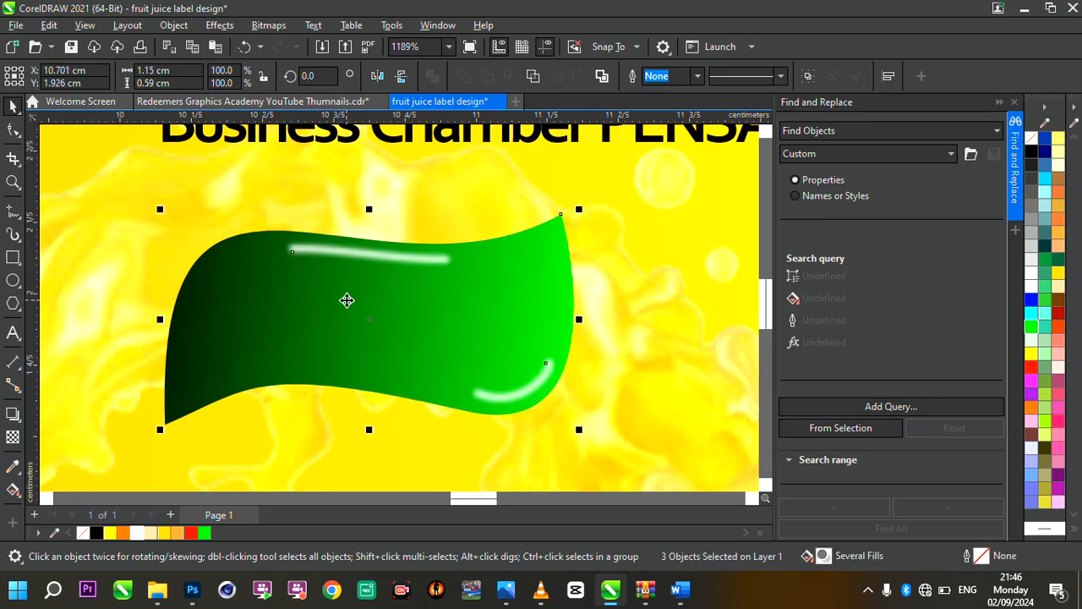
key("ctrl+g")
scroll(435, 295, "down", 5)
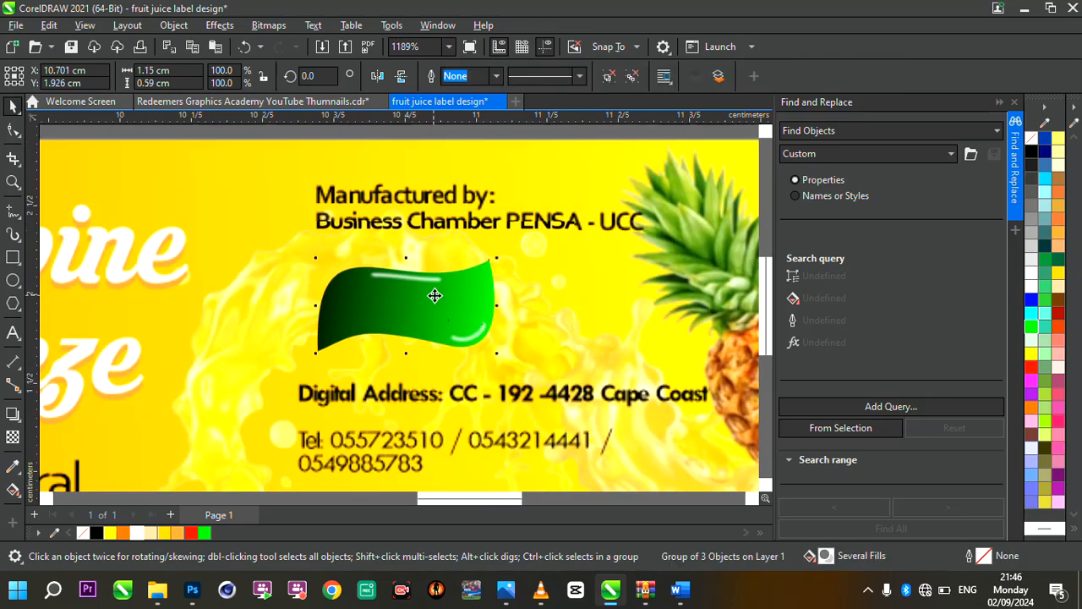
scroll(473, 314, "up", 3)
scroll(474, 314, "up", 2)
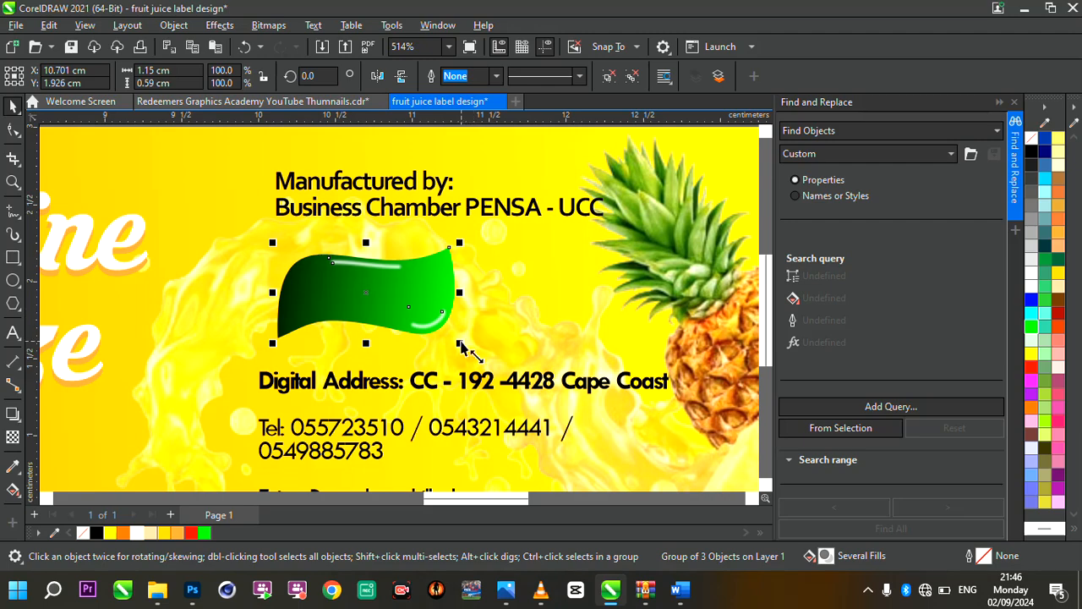
left_click_drag(463, 346, 483, 350)
scroll(422, 307, "down", 3)
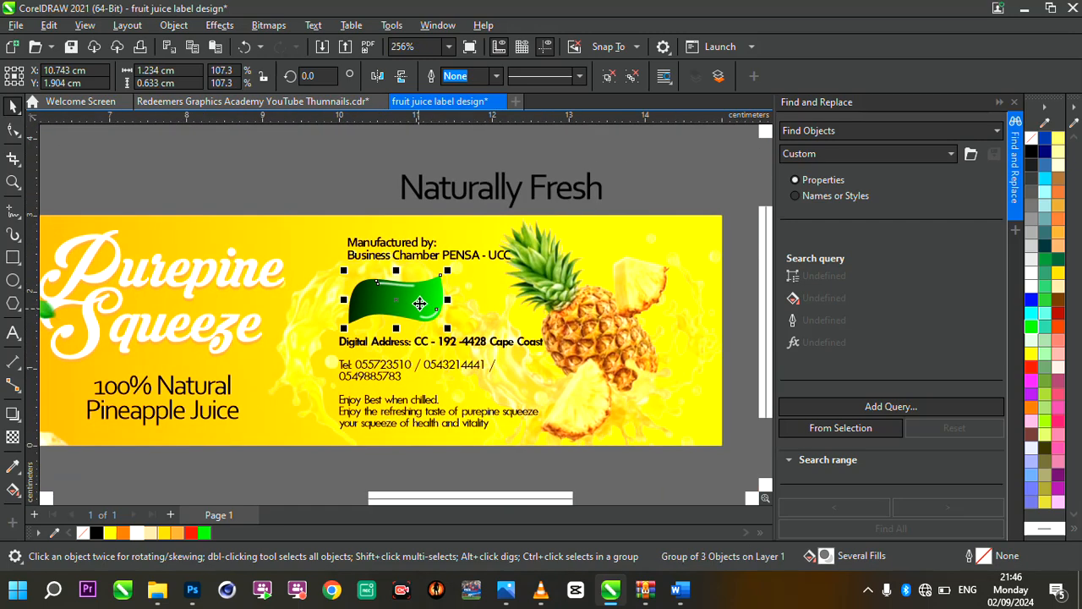
Break the "Naturally Fresh" text above the label apart into two separate words
left_click(483, 190)
scroll(486, 187, "up", 1)
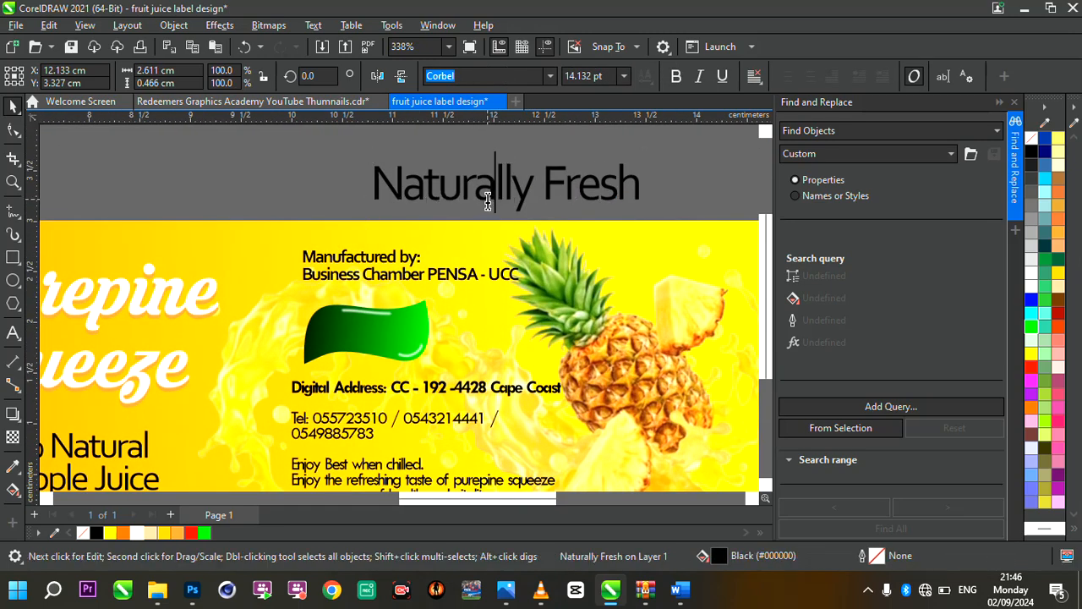
left_click(538, 195)
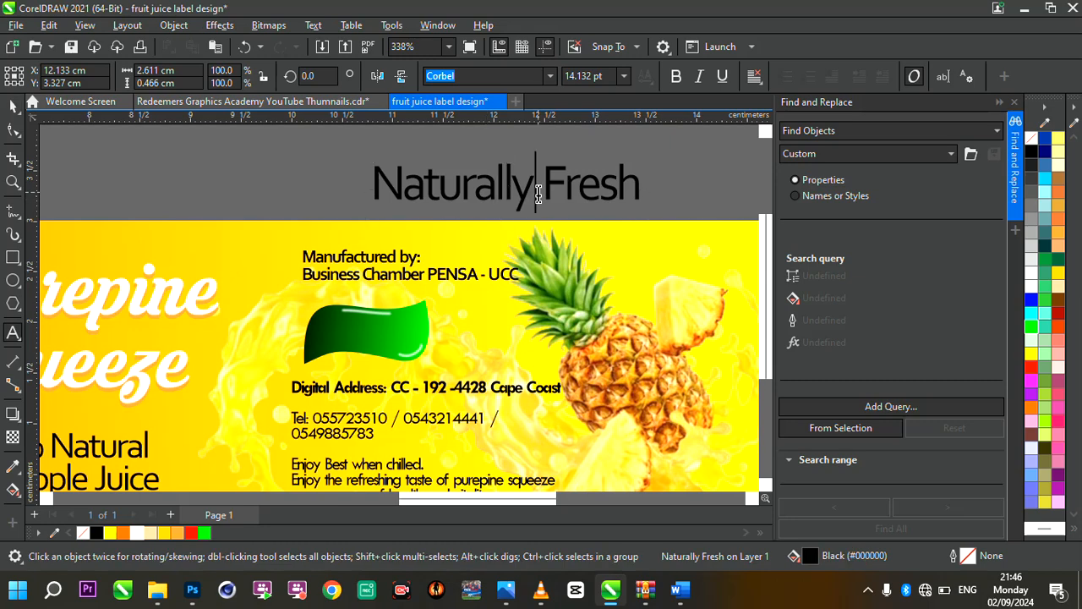
key("ctrl+k")
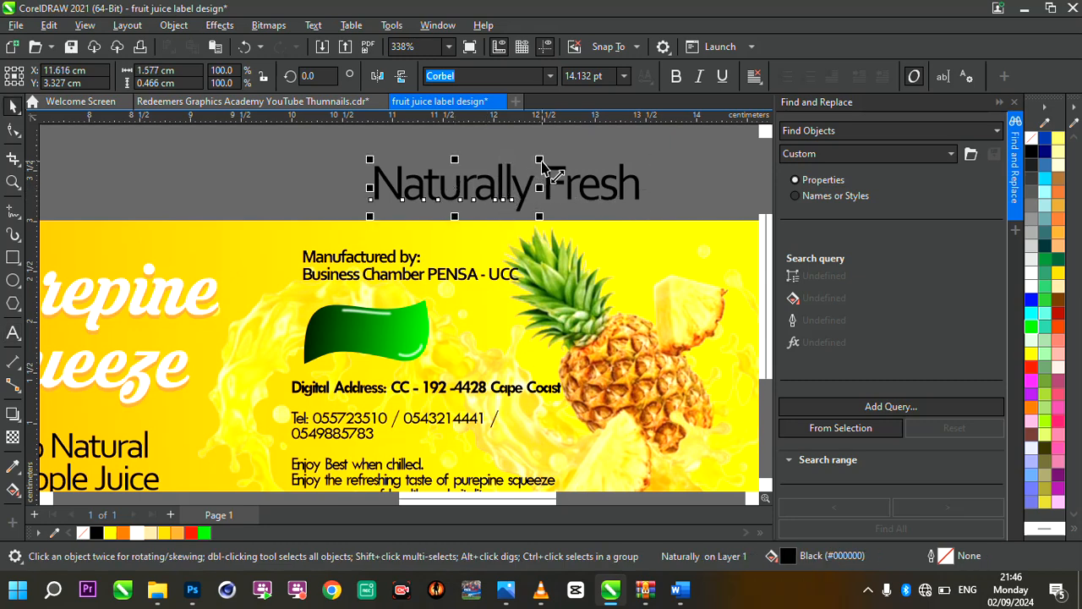
Place "Naturally" on the upper part of the flag, fill it white and scale it to about 0.73 cm wide
left_click_drag(541, 165, 377, 329)
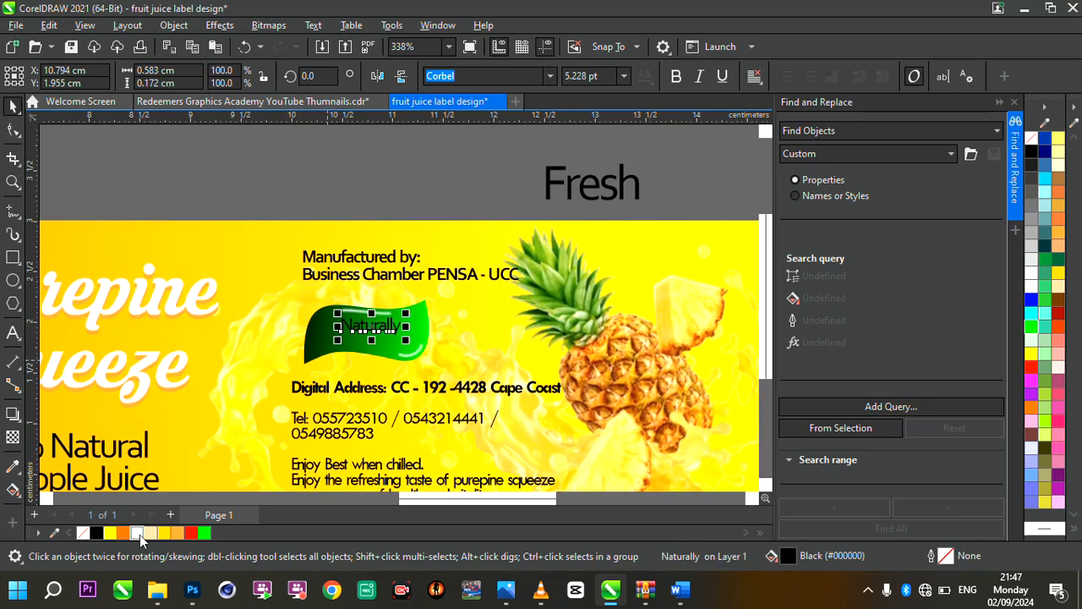
left_click(139, 534)
scroll(353, 312, "up", 3)
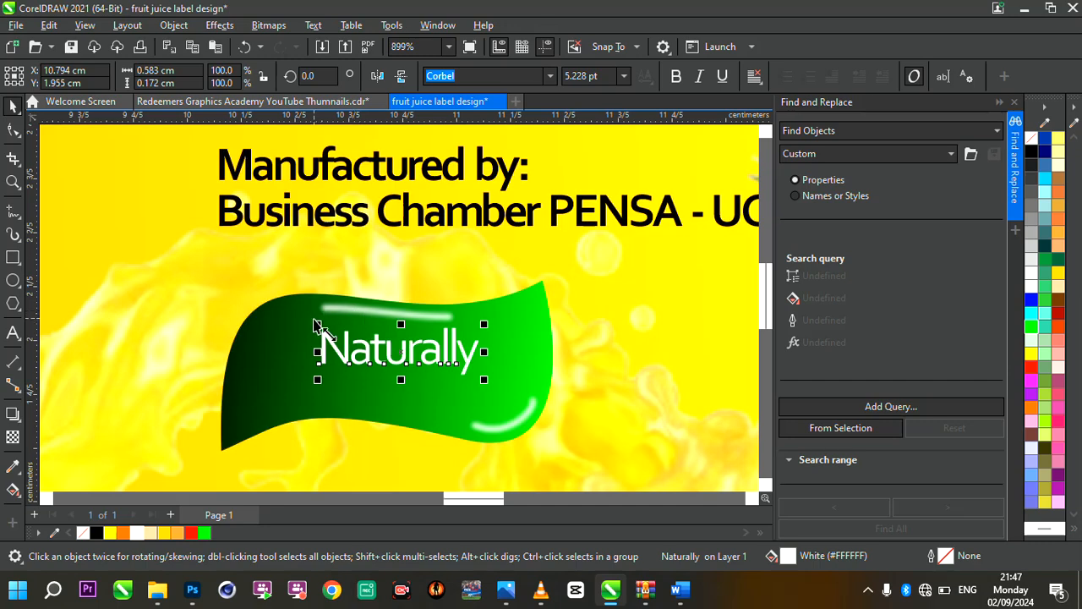
left_click_drag(317, 324, 277, 312)
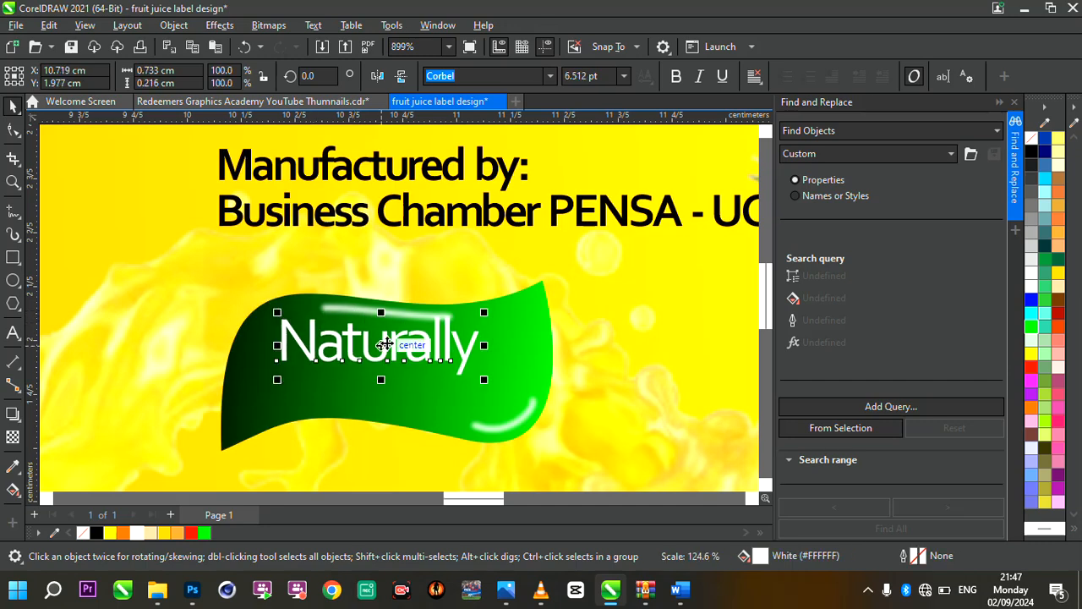
left_click_drag(384, 344, 400, 341)
Place "Fresh" centred below "Naturally" on the flag, fill it white and scale it to about 0.41 cm wide
scroll(408, 336, "down", 3)
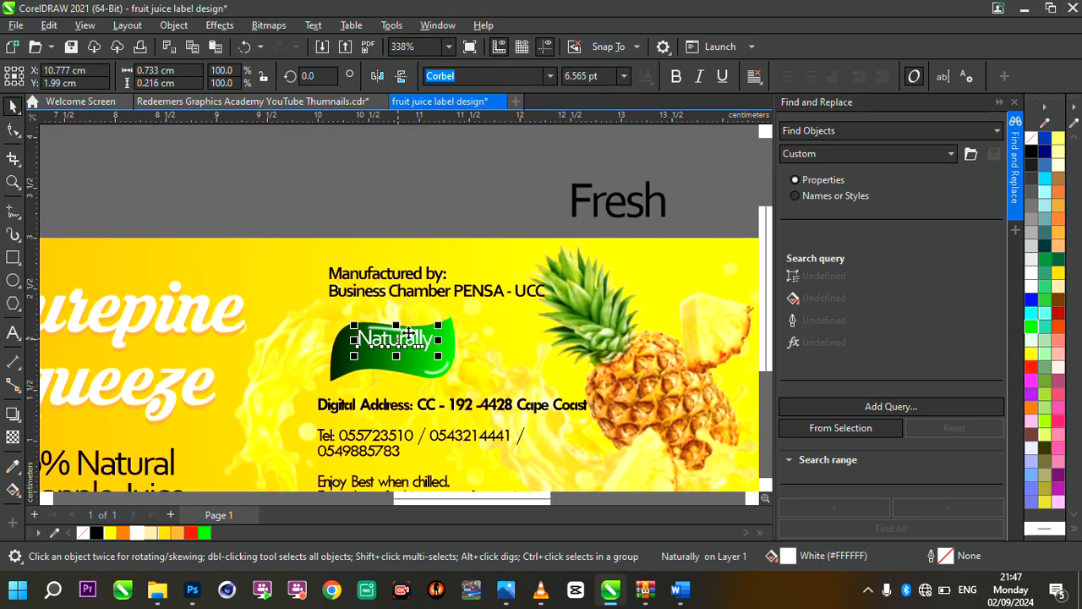
left_click(580, 203)
left_click_drag(676, 181, 397, 360)
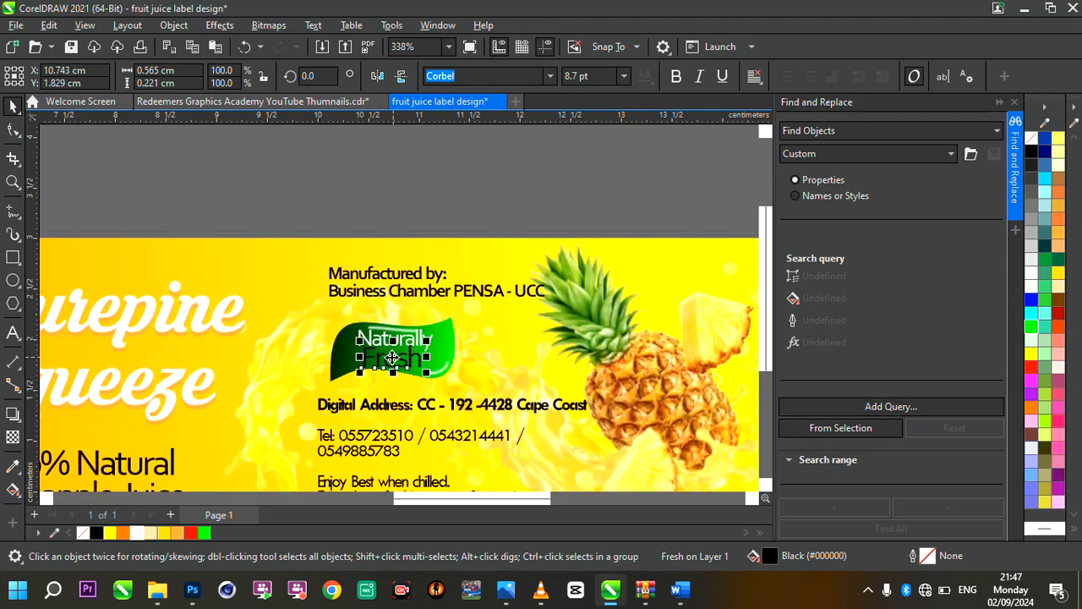
scroll(397, 360, "up", 5)
left_click(137, 534)
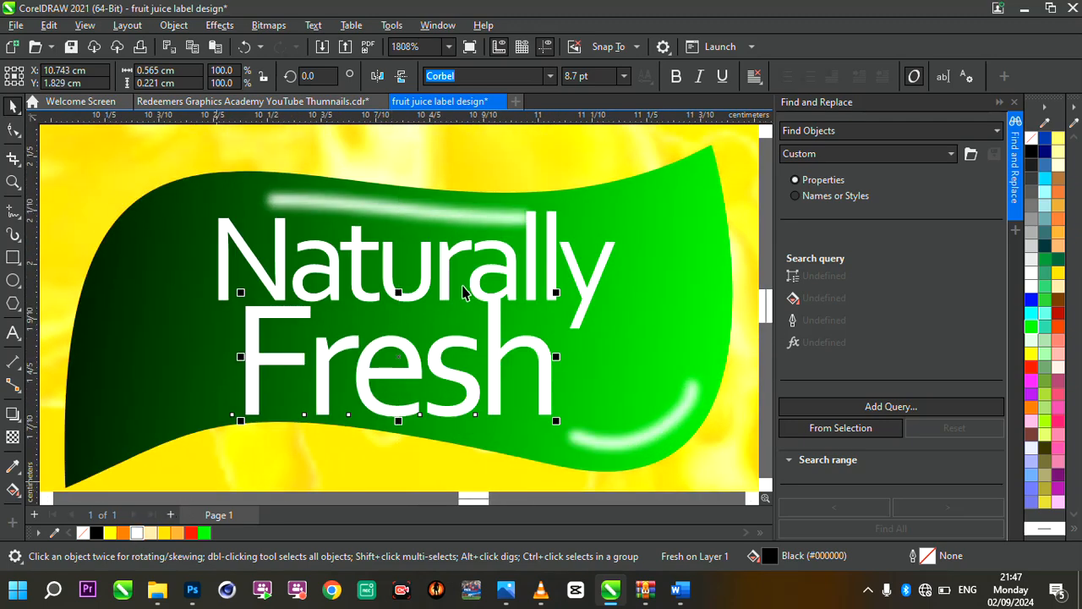
left_click_drag(555, 293, 474, 323)
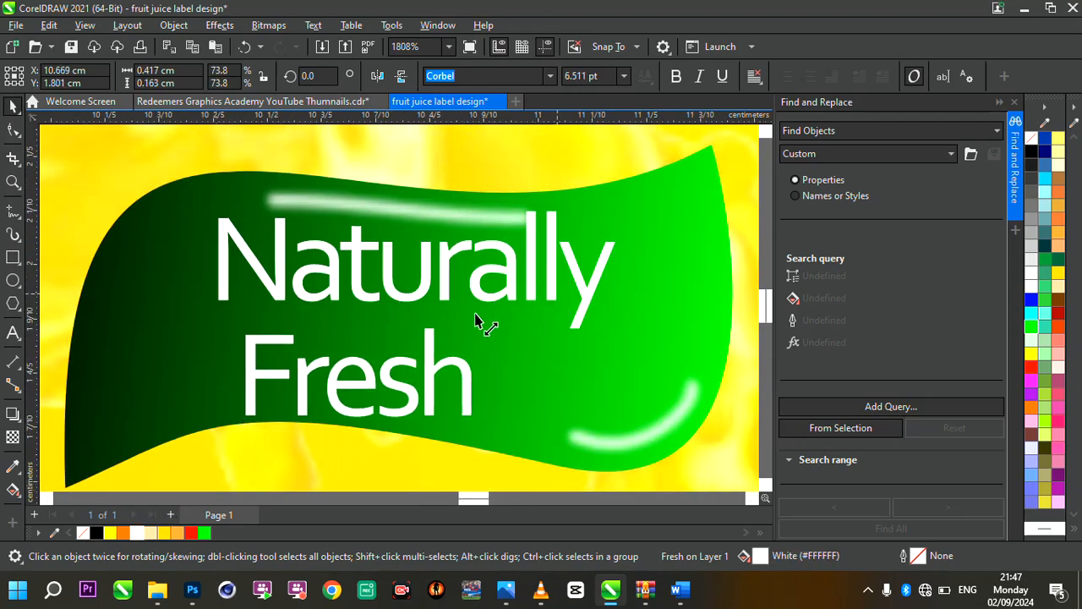
left_click_drag(433, 354, 457, 347)
Left-align the "Manufactured by" text with the address block and shift both slightly sideways
scroll(457, 347, "down", 4)
scroll(457, 347, "down", 2)
scroll(505, 338, "down", 2)
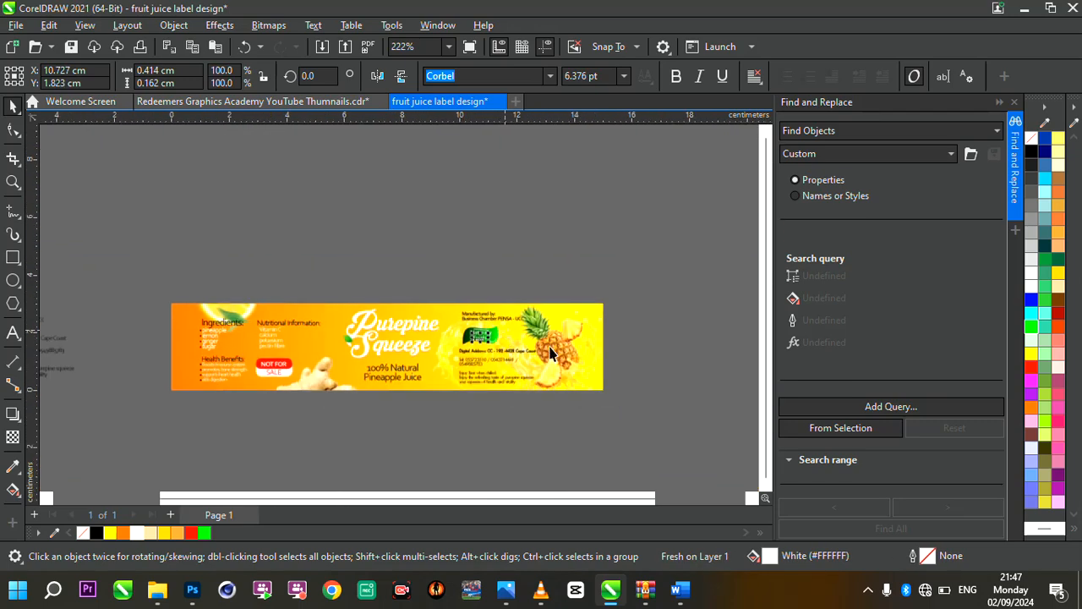
scroll(554, 353, "up", 2)
left_click(385, 272)
left_click(384, 272)
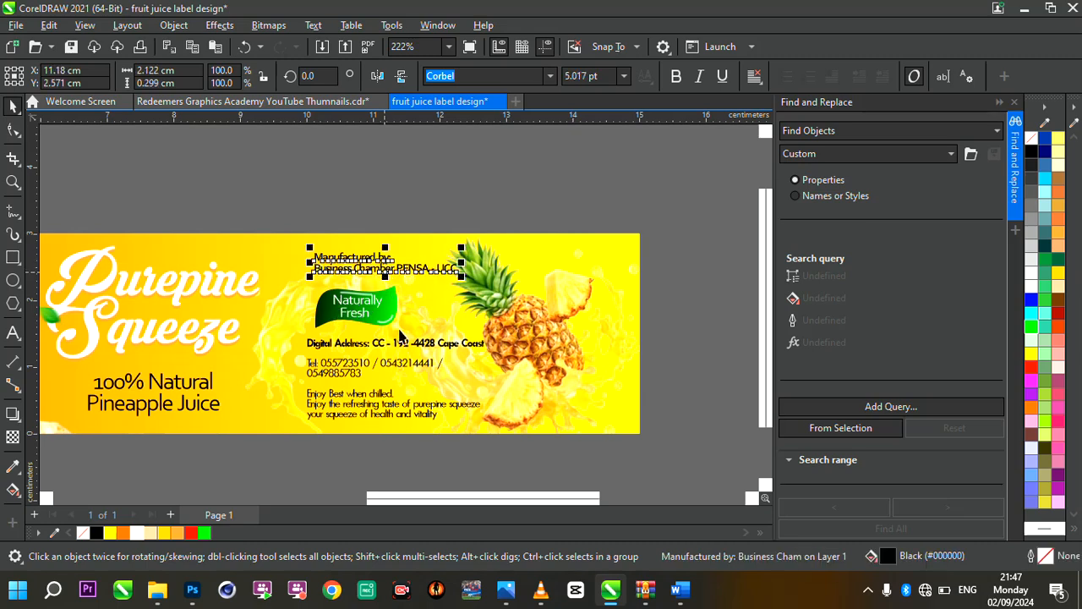
left_click(419, 348, "shift")
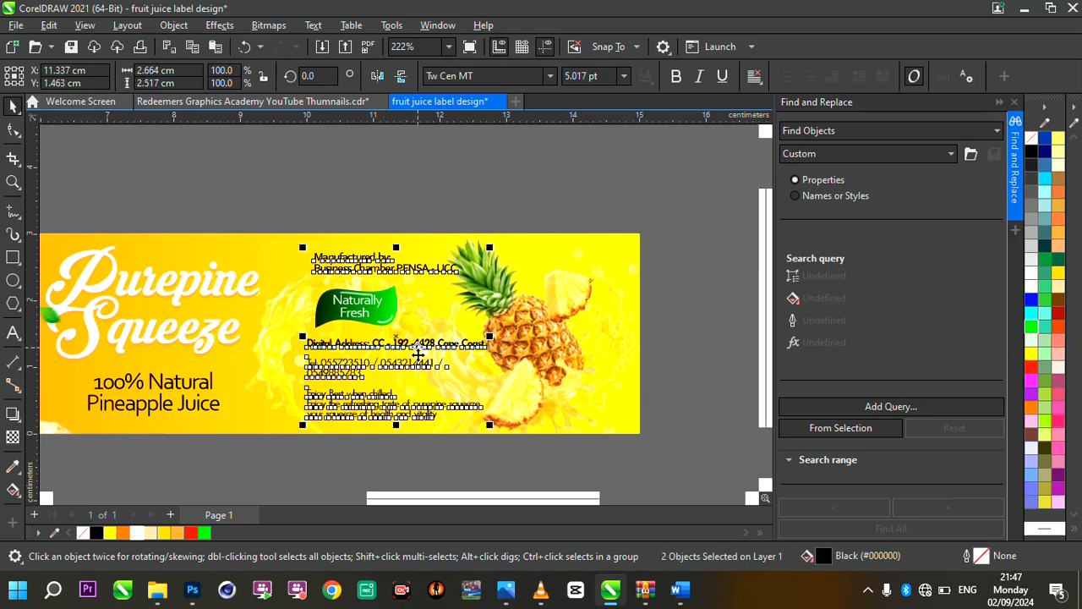
key("l")
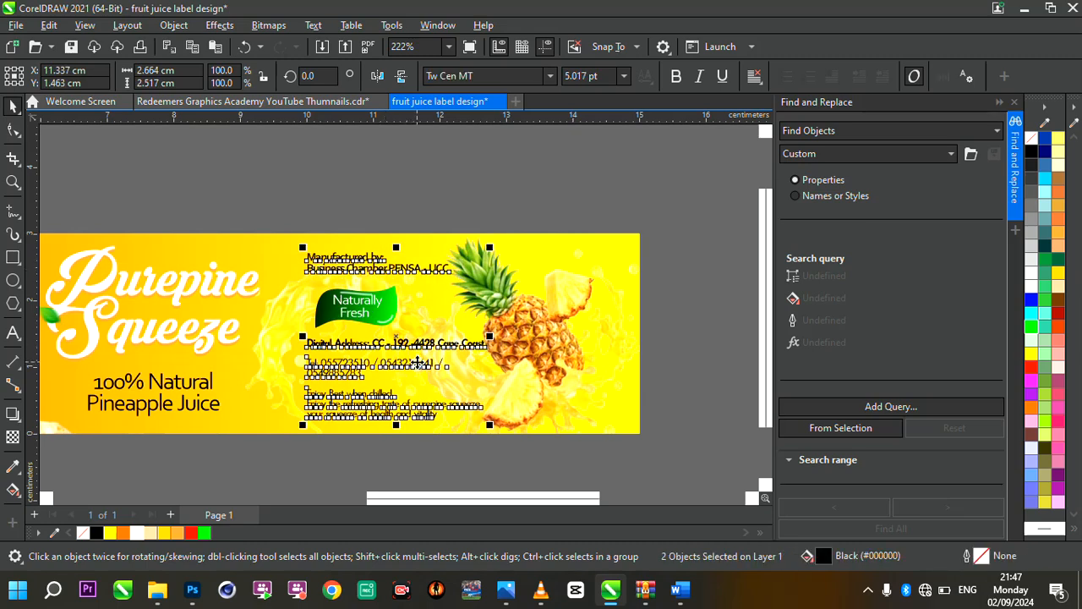
mouse_move(397, 341)
left_mouse_down()
mouse_move(407, 346)
mouse_move(398, 341)
left_mouse_up()
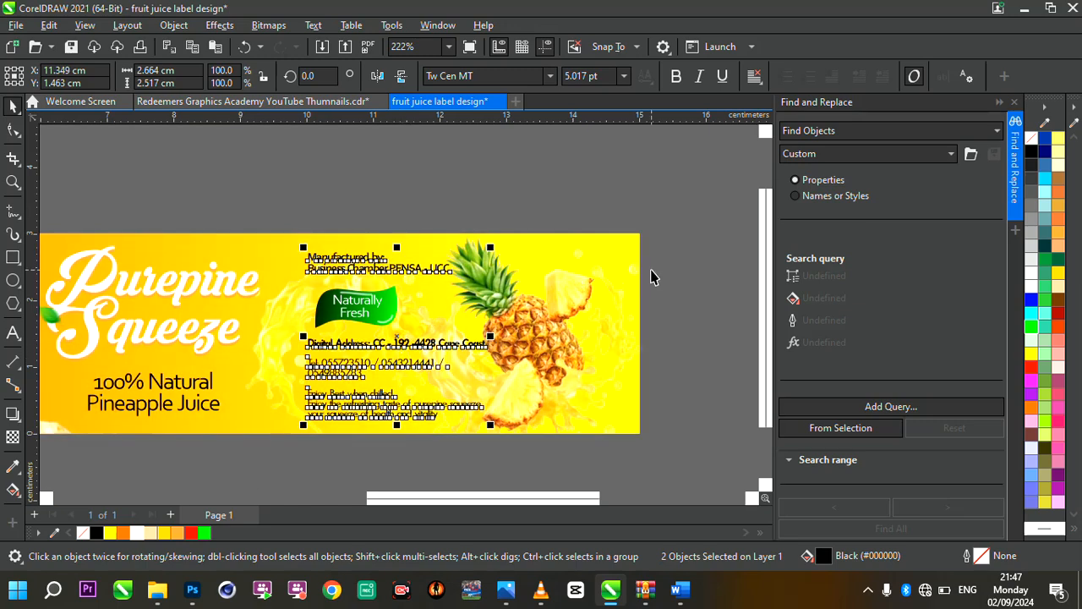
Group the flag with its "Naturally Fresh" text and enlarge the badge to about 1.41 × 0.72 cm
left_click_drag(651, 271, 287, 341)
scroll(397, 339, "up", 2)
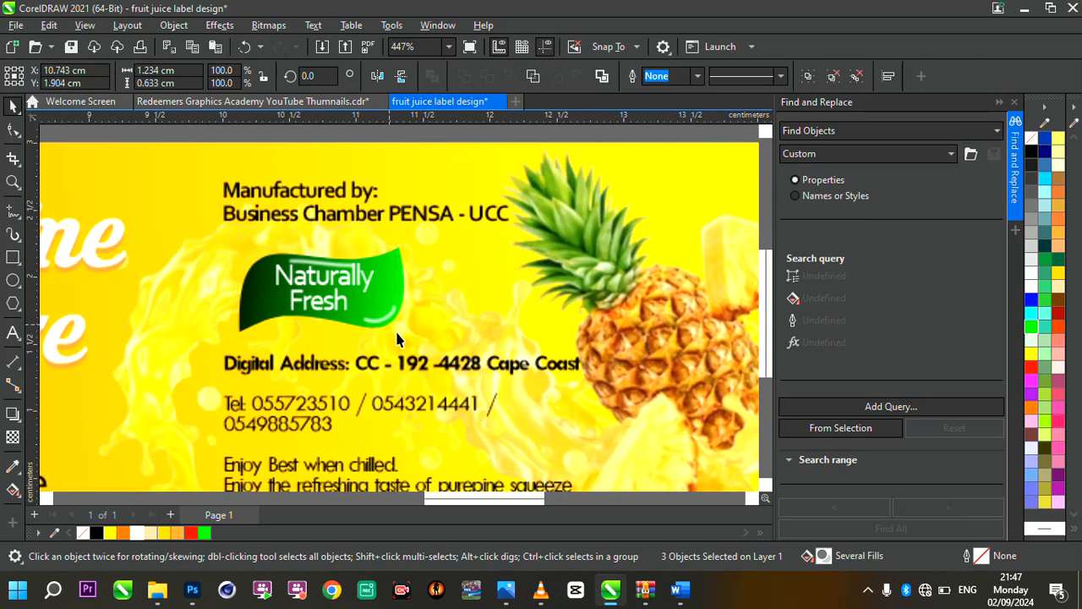
left_click_drag(416, 341, 439, 340)
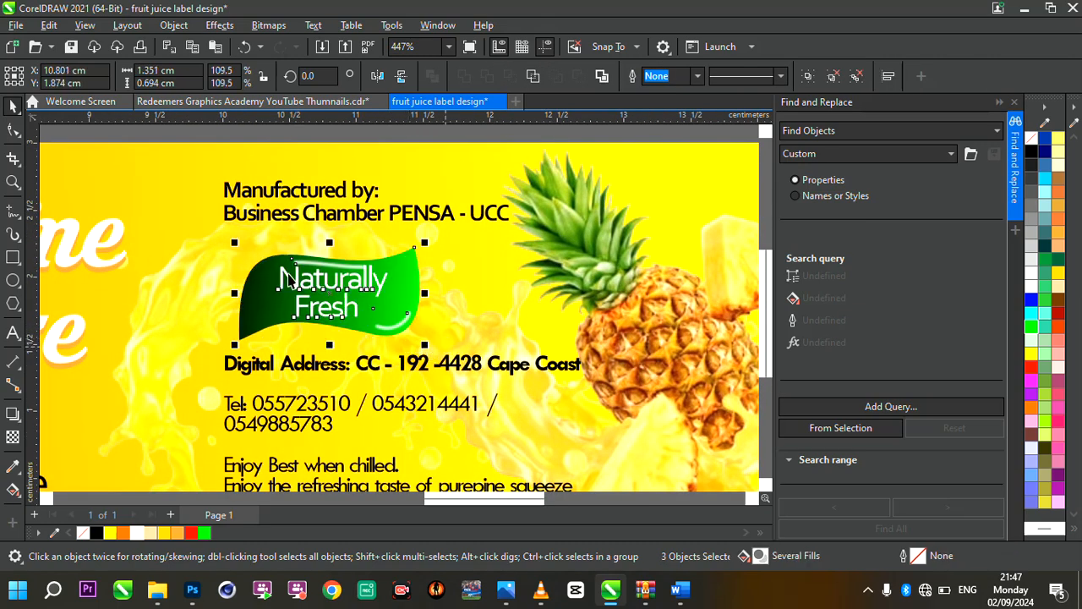
key("ctrl+g")
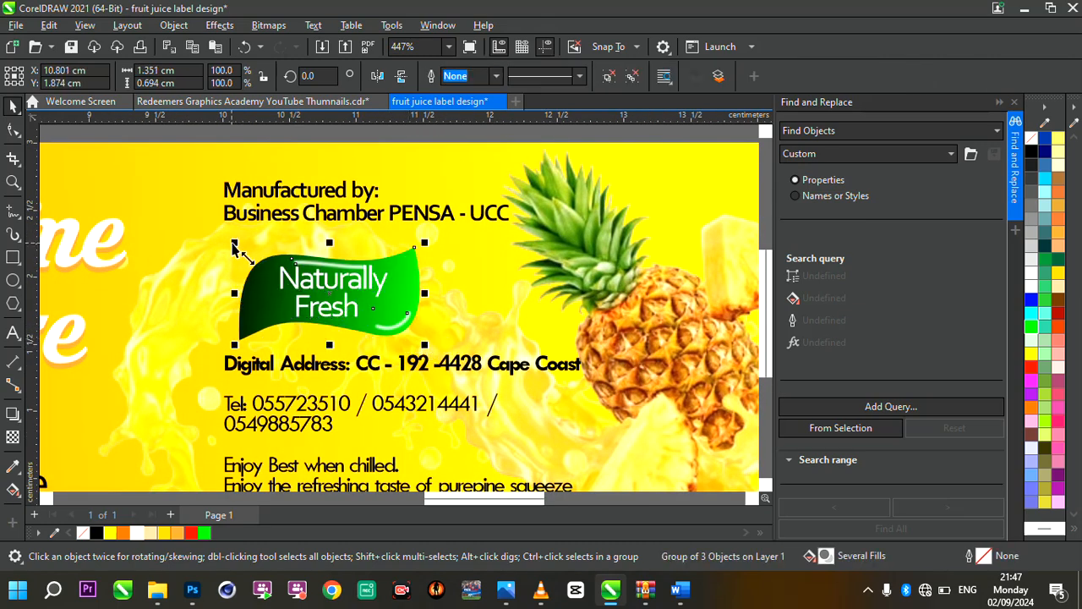
left_click_drag(234, 246, 210, 238)
Review the whole label layout and the leftover text beside the page
scroll(348, 326, "down", 5)
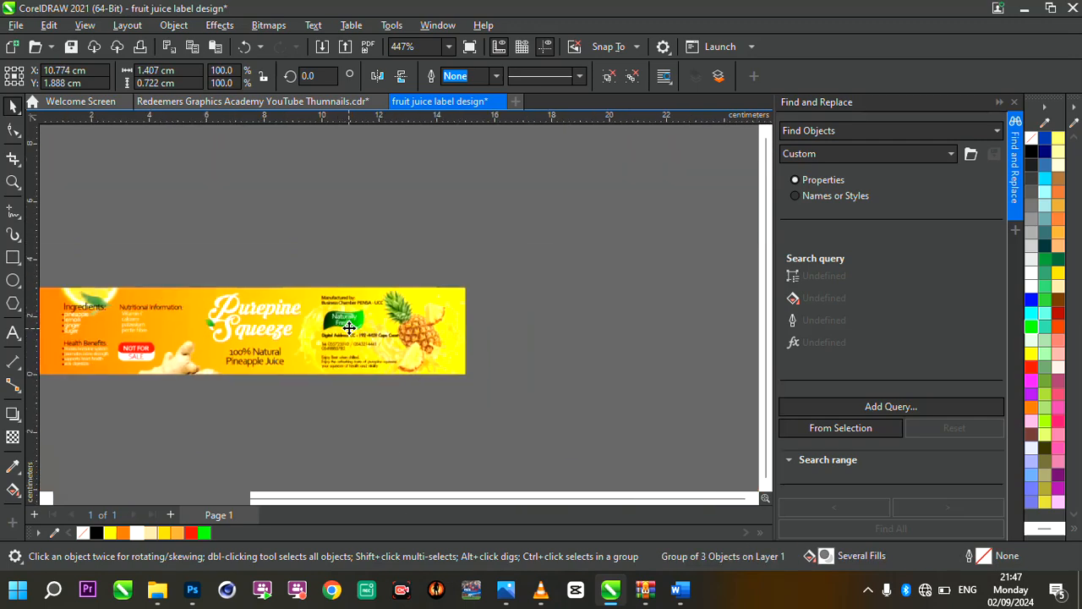
scroll(356, 364, "up", 2)
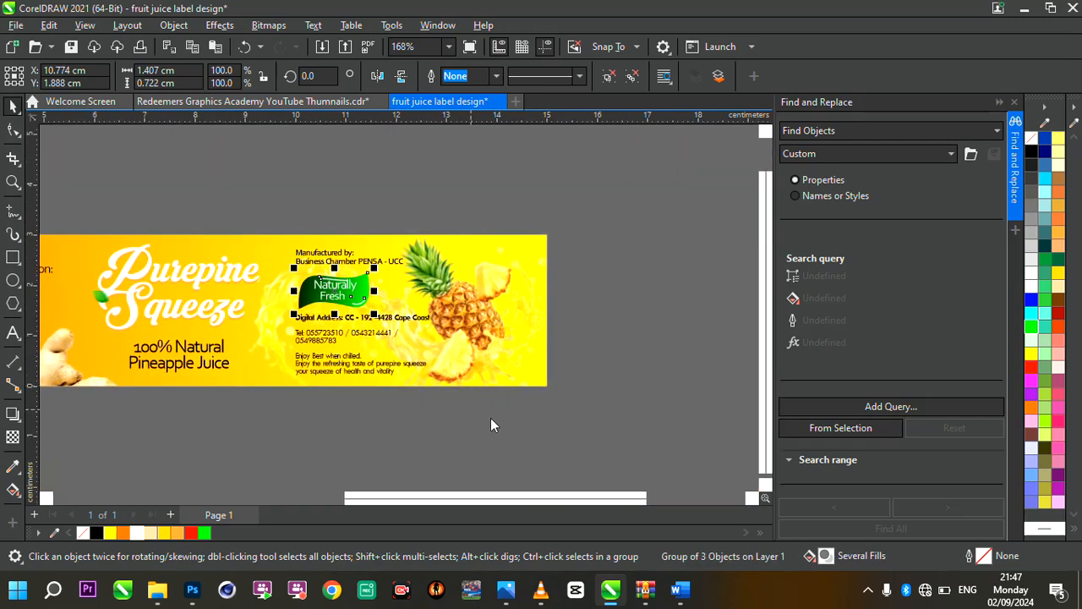
scroll(462, 446, "down", 1)
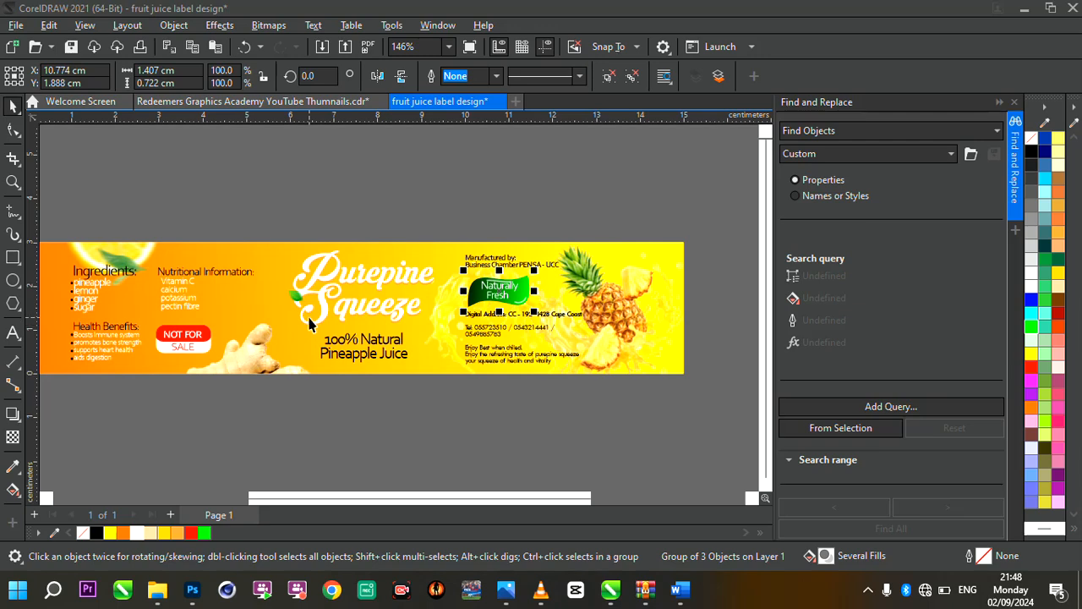
left_click(370, 293)
scroll(355, 270, "down", 3)
scroll(321, 229, "up", 2)
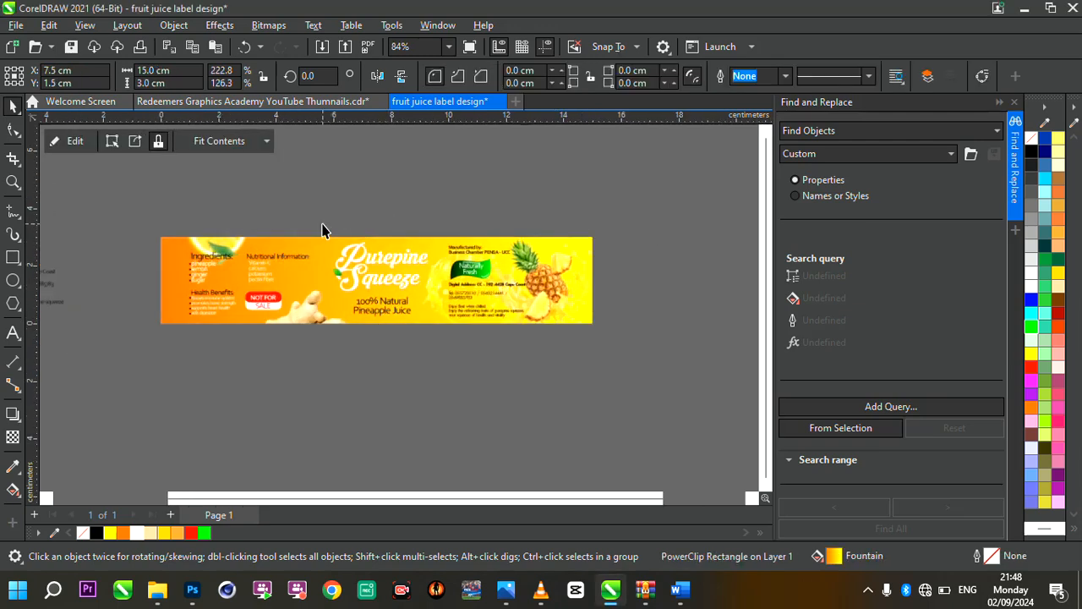
scroll(299, 299, "down", 2)
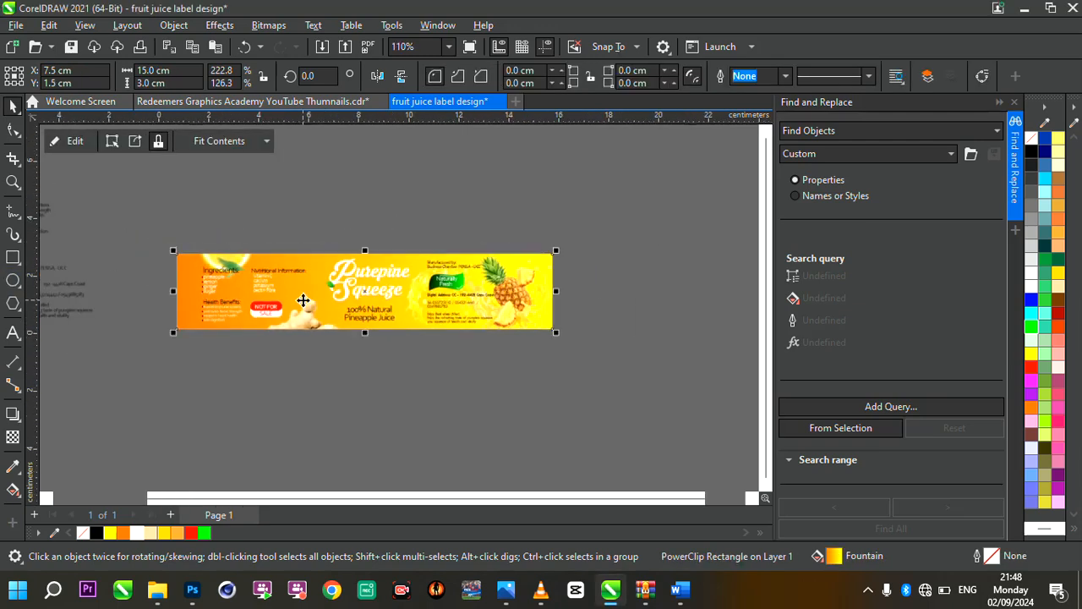
left_click(72, 304)
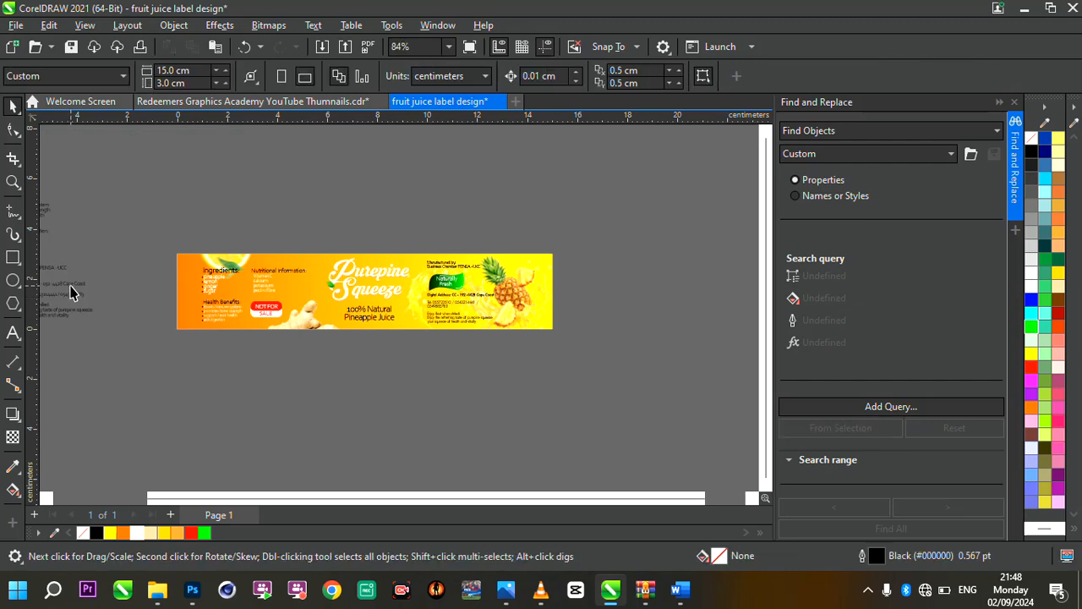
Delete the leftover text lying on the pasteboard beside the label page
left_click(72, 292)
key("Delete")
double_click(10, 184)
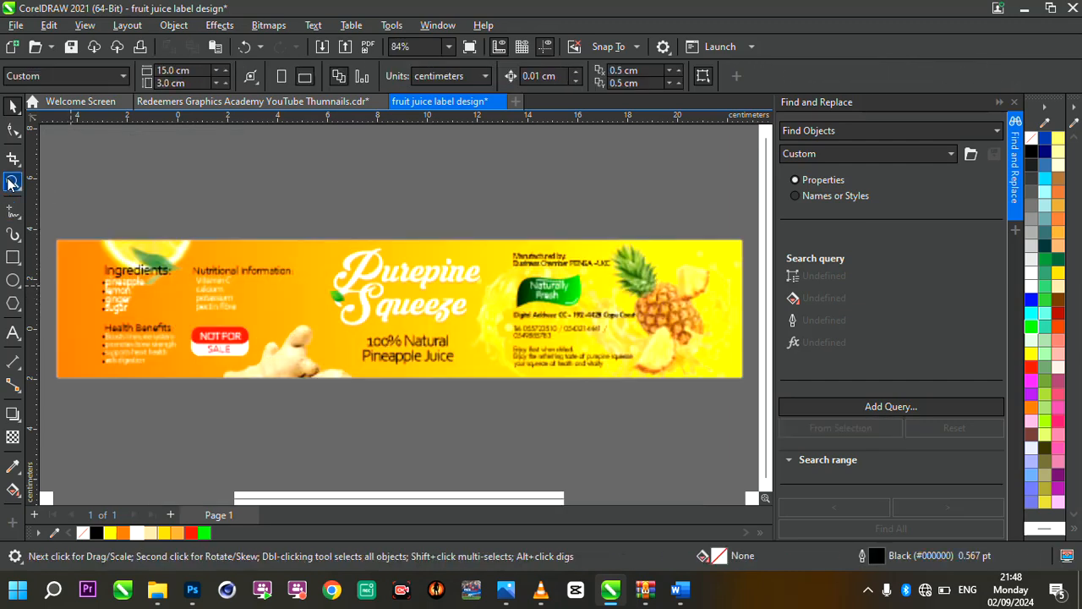
Move the orange start point of the label background's fountain fill further out beyond the label's left edge to soften the orange
key("space")
left_click(275, 310)
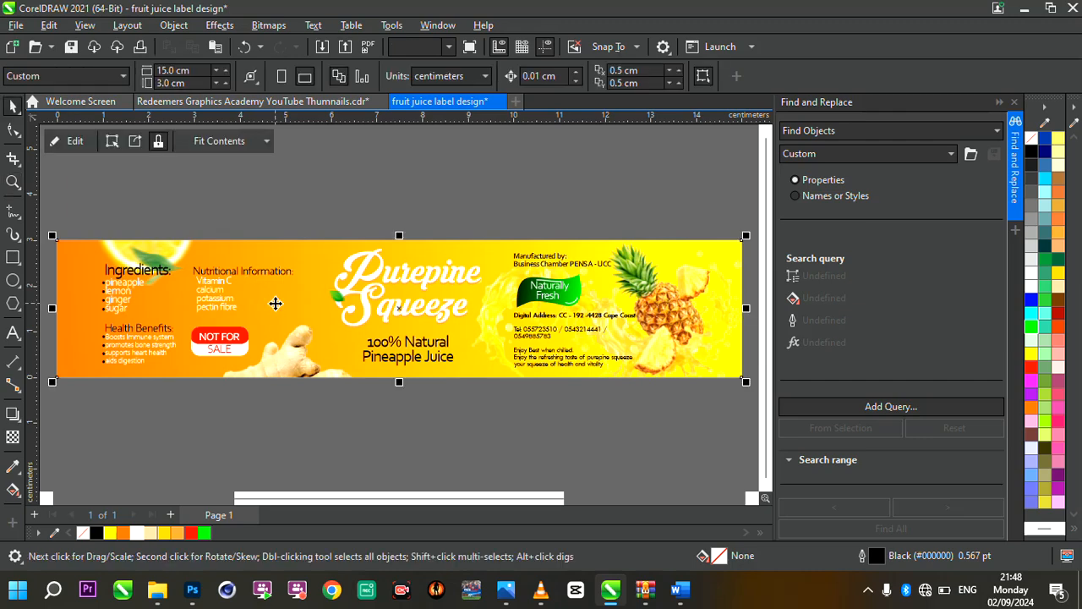
key("g")
scroll(369, 398, "down", 1)
scroll(368, 398, "down", 1)
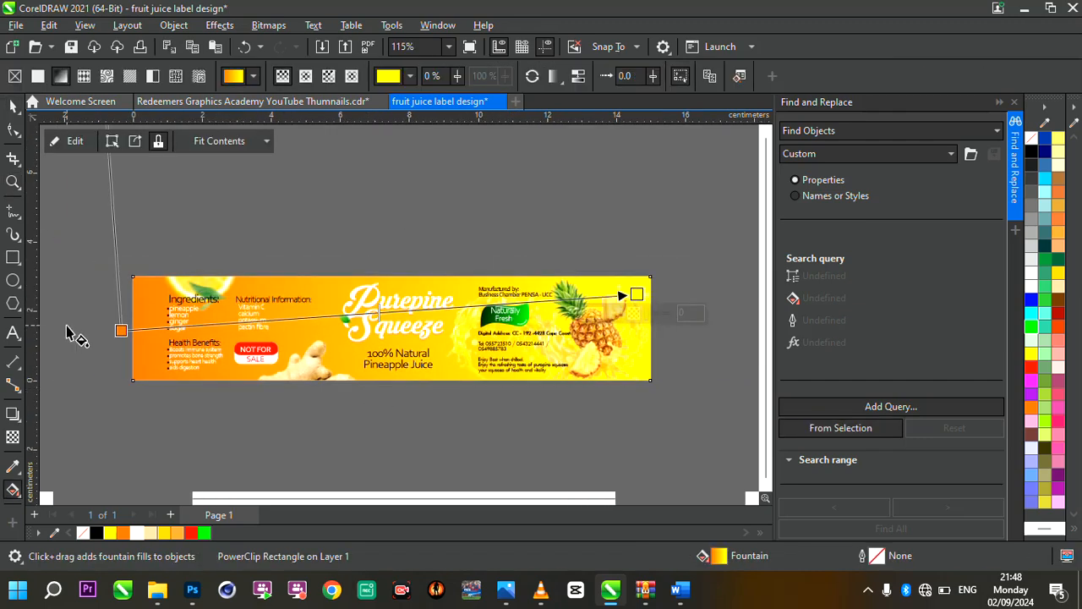
left_click_drag(119, 329, 34, 349)
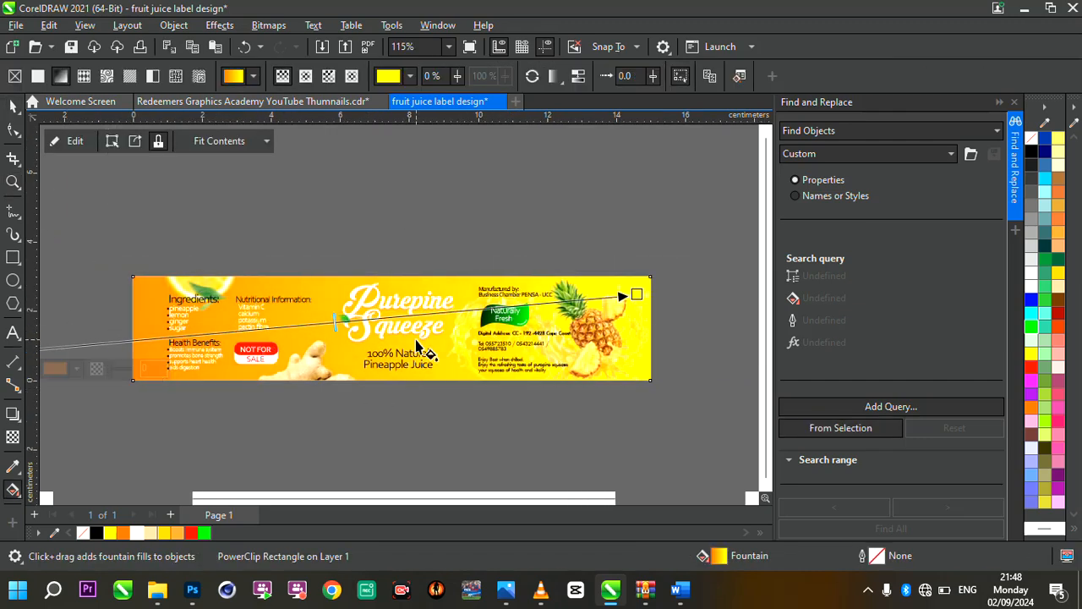
scroll(415, 350, "up", 3)
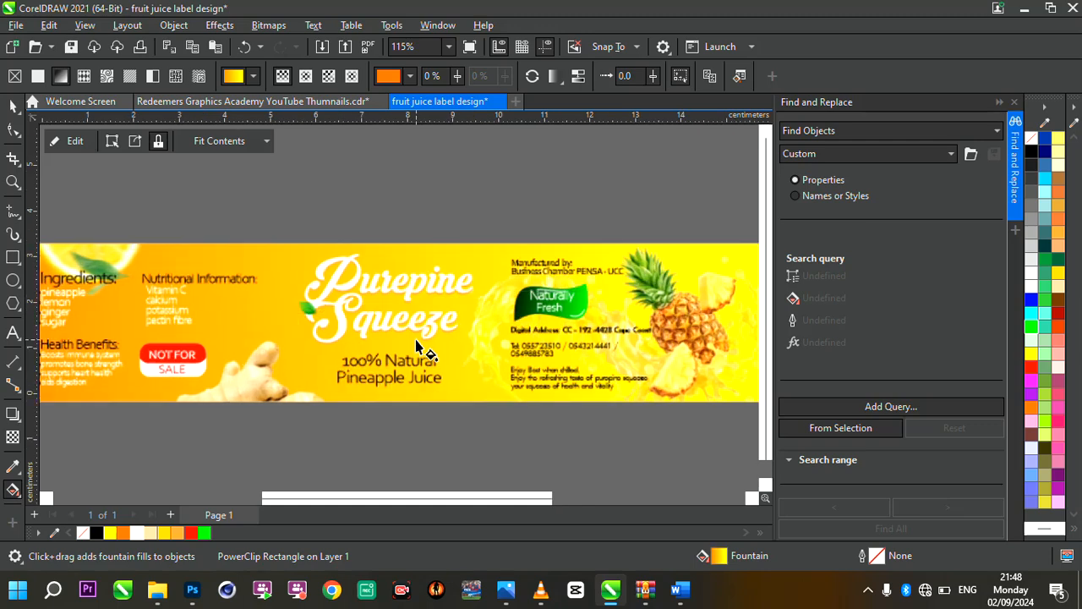
left_click(5, 112)
left_click(312, 176)
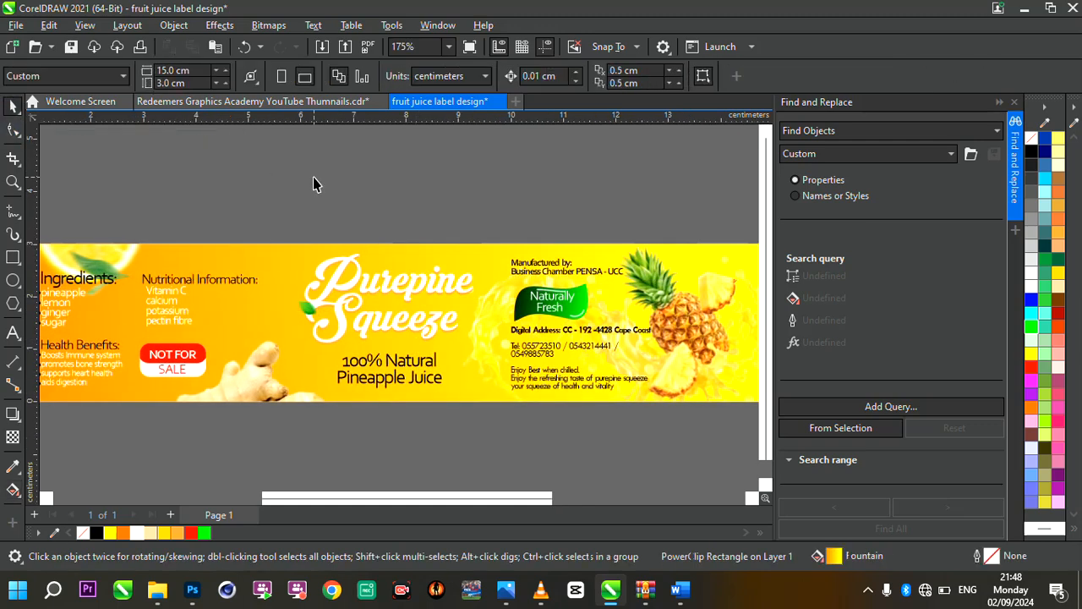
double_click(12, 182)
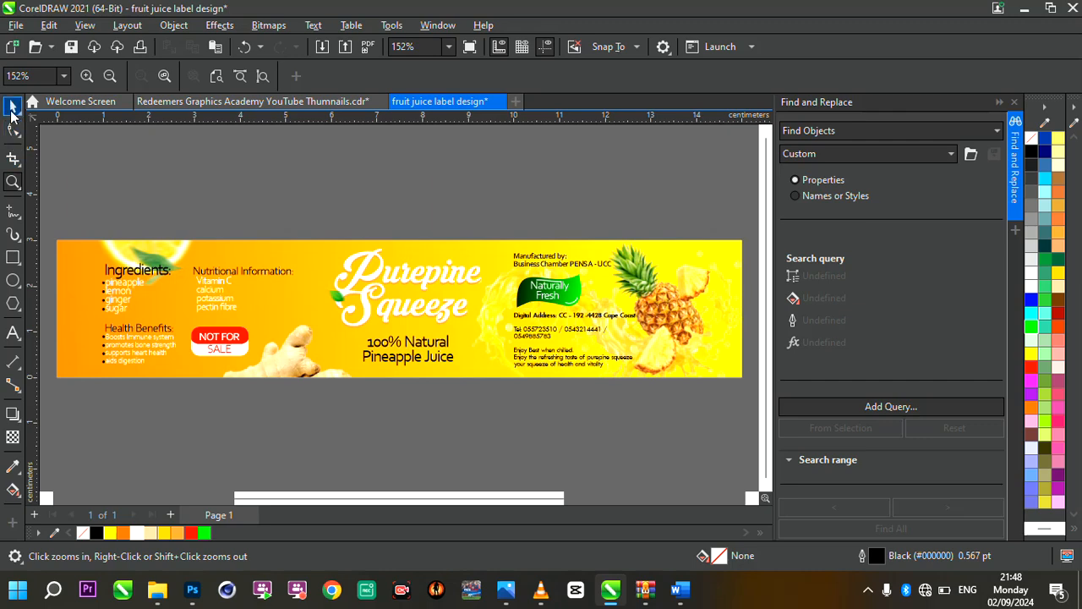
left_click(12, 107)
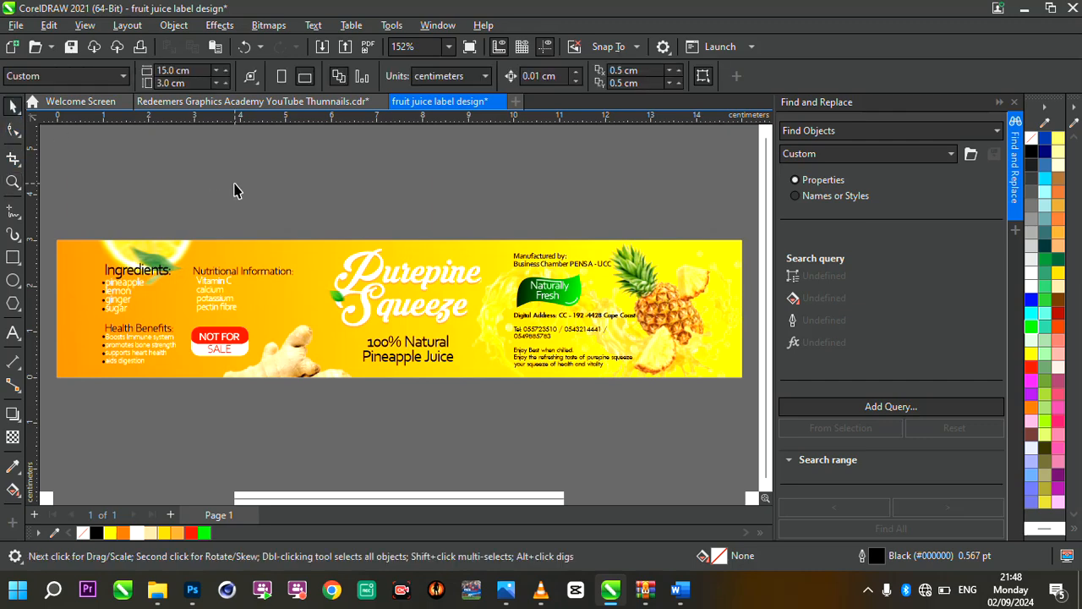